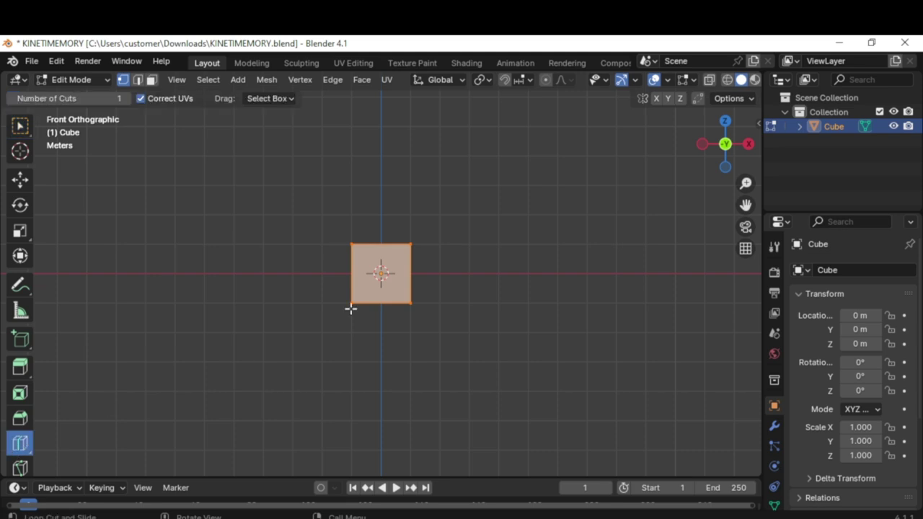
Step: Add a horizontal loop cut around the middle of the cube and enable mesh symmetry along X
{"action": "left_click", "coordinate": [354, 306]}
{"action": "scroll", "coordinate": [549, 248], "scroll_direction": "up", "scroll_amount": 2}
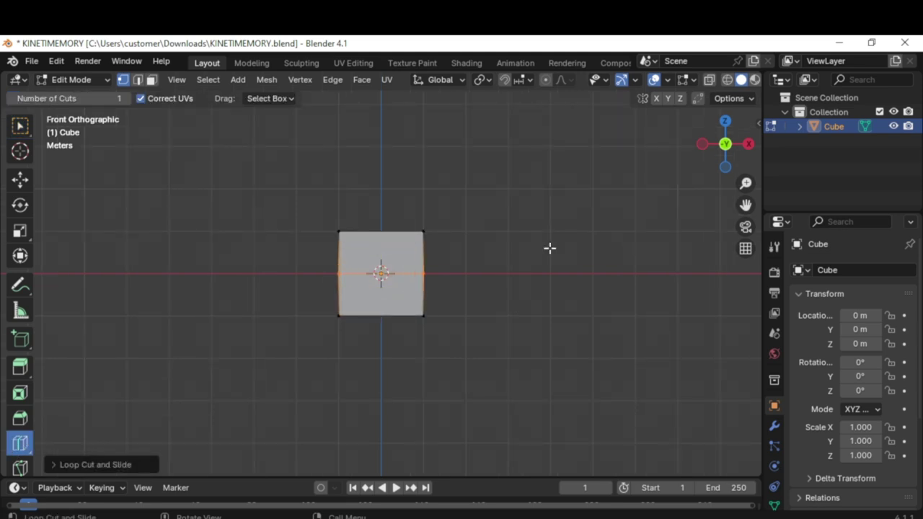
{"action": "left_click", "coordinate": [657, 99]}
{"action": "key", "text": "KP_3"}
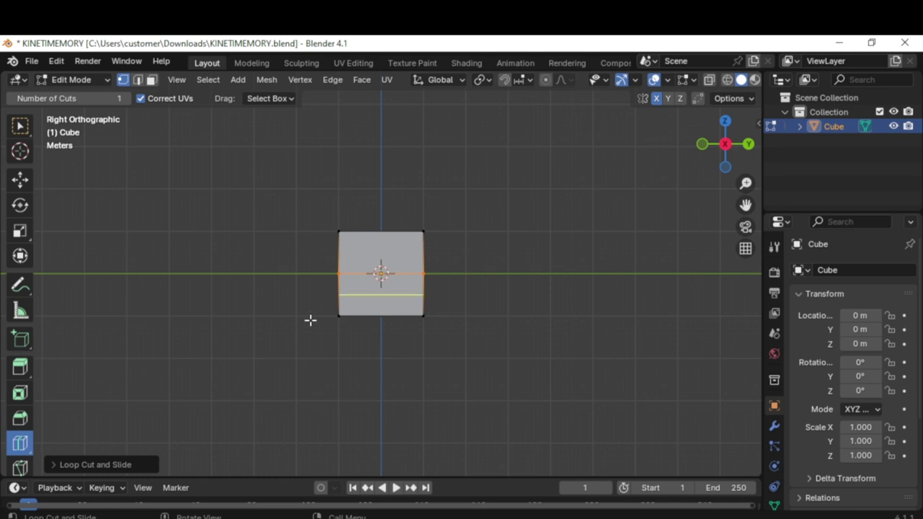
{"action": "middle_click_drag", "start_coordinate": [311, 320], "coordinate": [476, 329]}
{"action": "key", "text": "KP_1"}
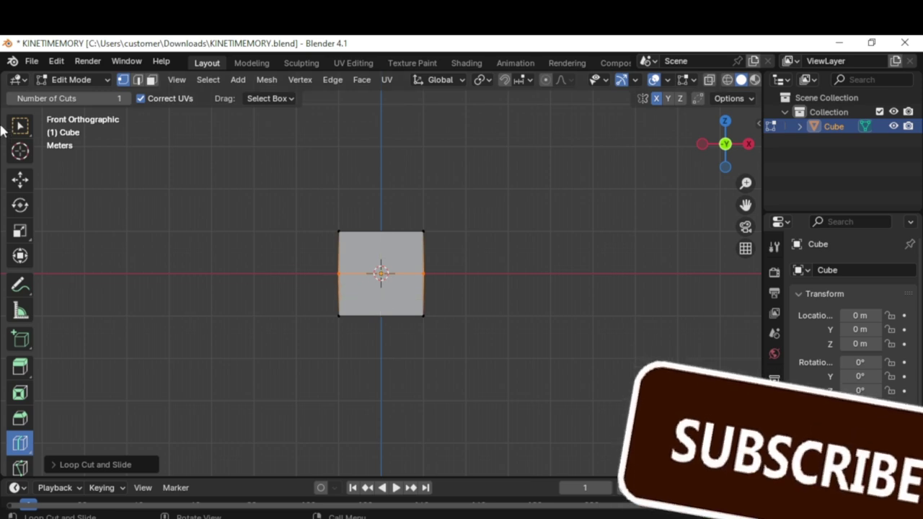
Step: In Object Mode, stretch the cube along the X axis to a scale of about 2.055
{"action": "left_click", "coordinate": [90, 81]}
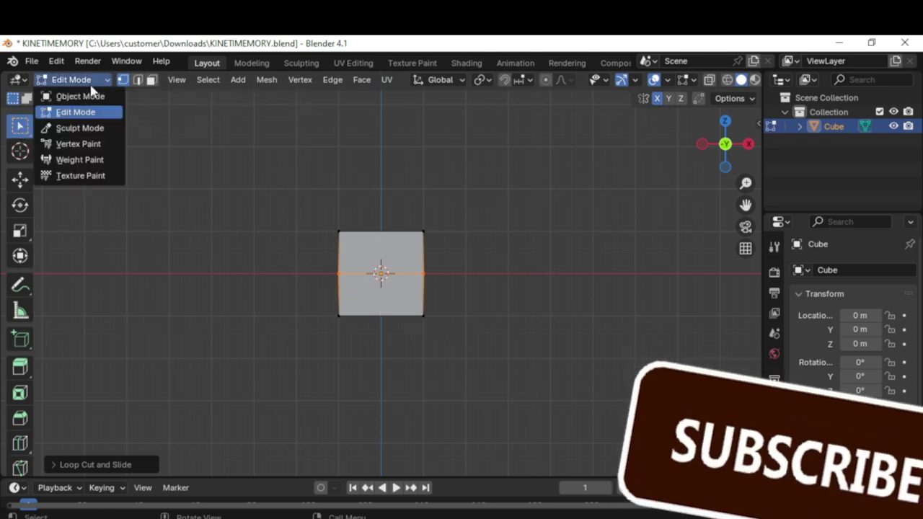
{"action": "left_click", "coordinate": [83, 95]}
{"action": "key", "text": "s"}
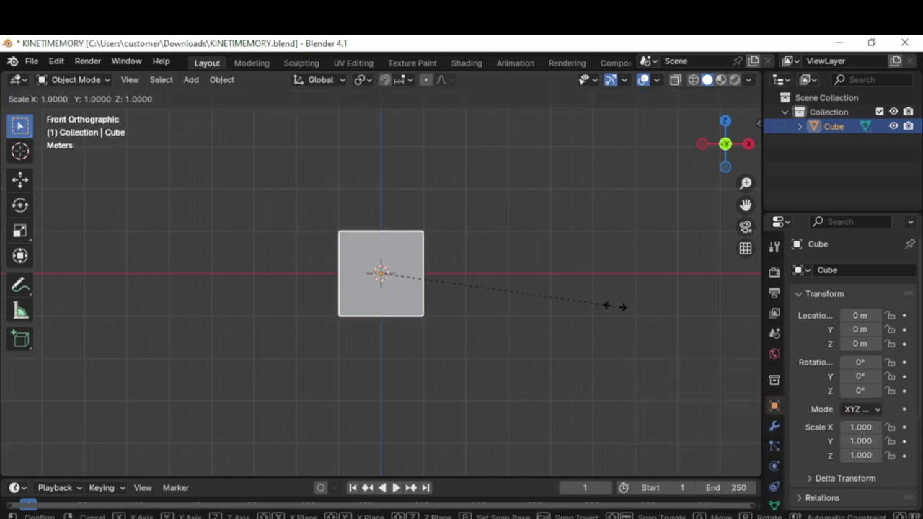
{"action": "key", "text": "x"}
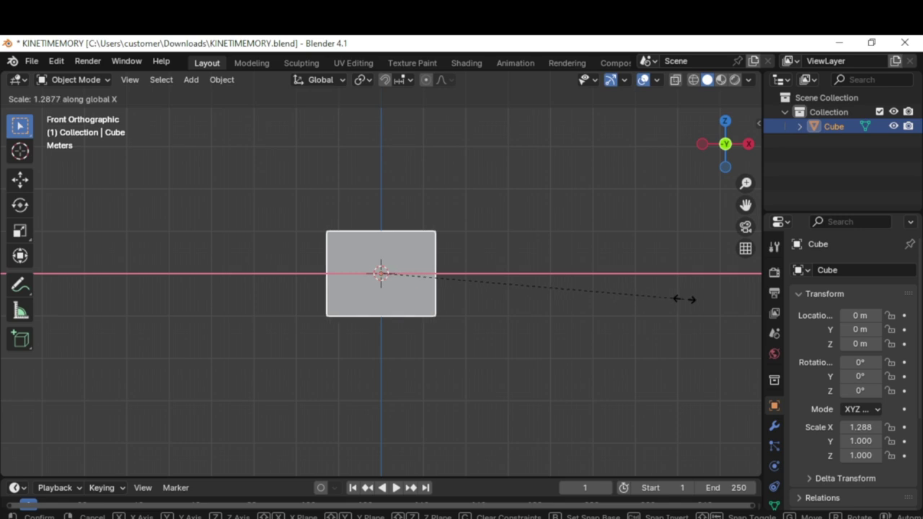
{"action": "left_click", "coordinate": [107, 296]}
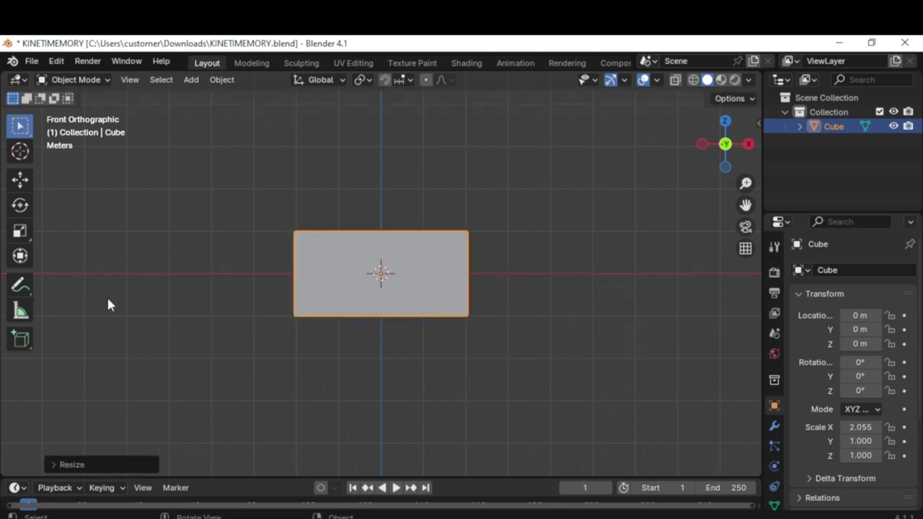
Step: In Edit Mode, add a vertical loop cut through the centre of the block's long front face
{"action": "left_click", "coordinate": [79, 80]}
{"action": "left_click", "coordinate": [76, 113]}
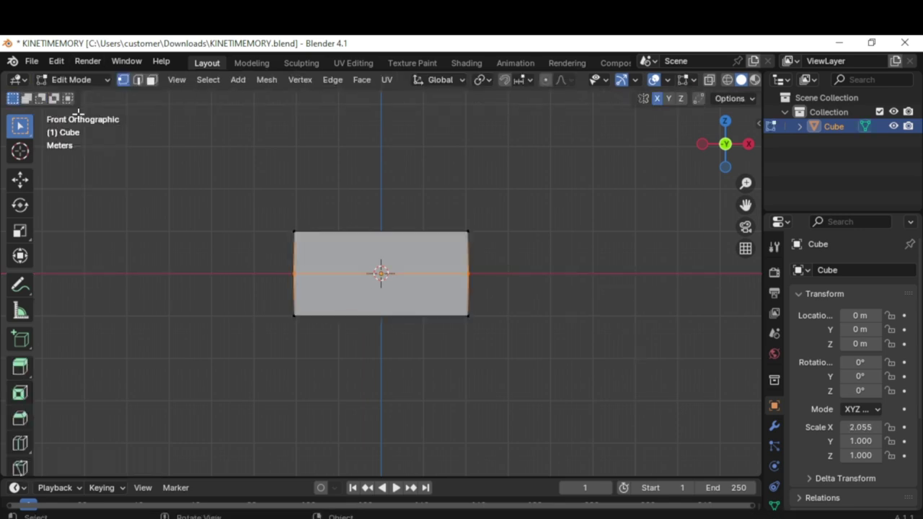
{"action": "left_click", "coordinate": [19, 442]}
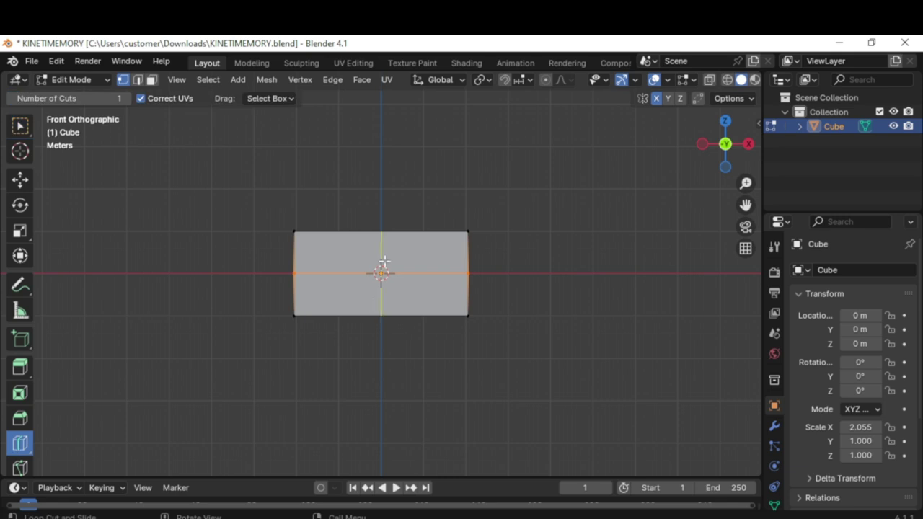
{"action": "left_click", "coordinate": [385, 260]}
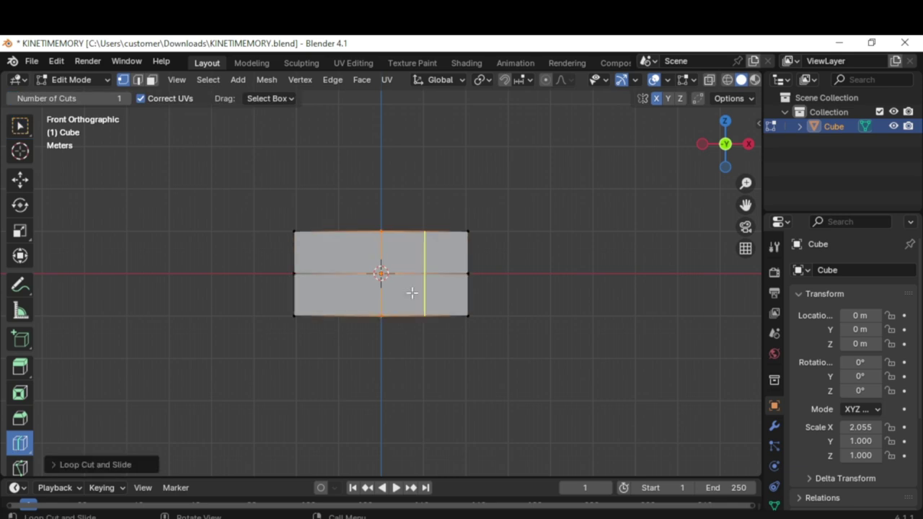
{"action": "left_click", "coordinate": [19, 126]}
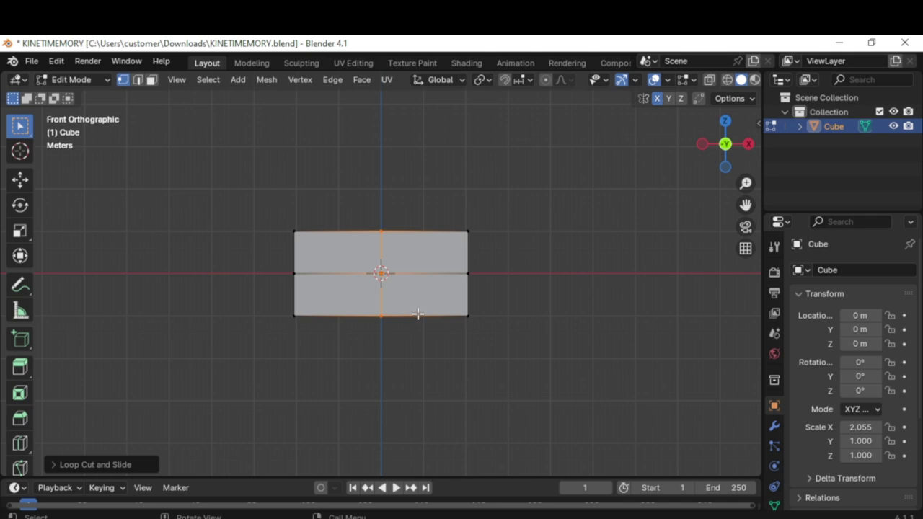
Step: From the right side view, add a vertical loop cut through the centre of the block's end face
{"action": "key", "text": "KP_3"}
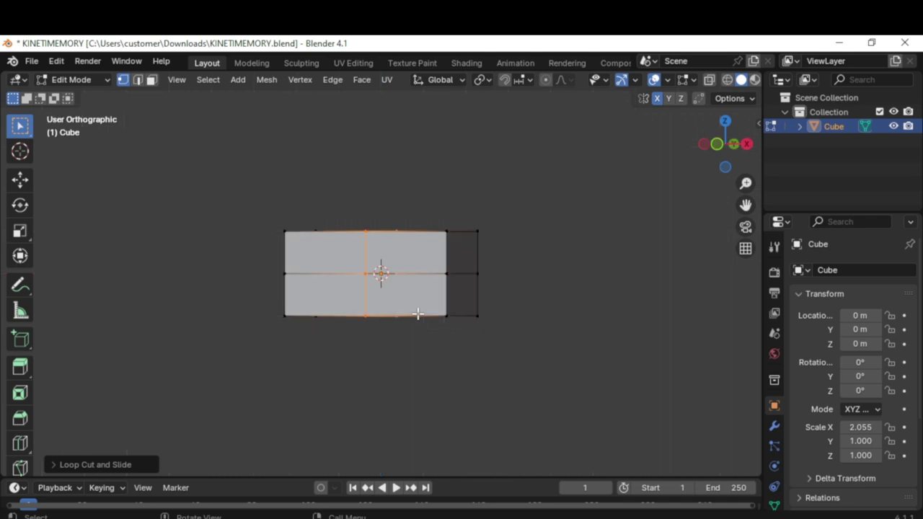
{"action": "left_click", "coordinate": [19, 445]}
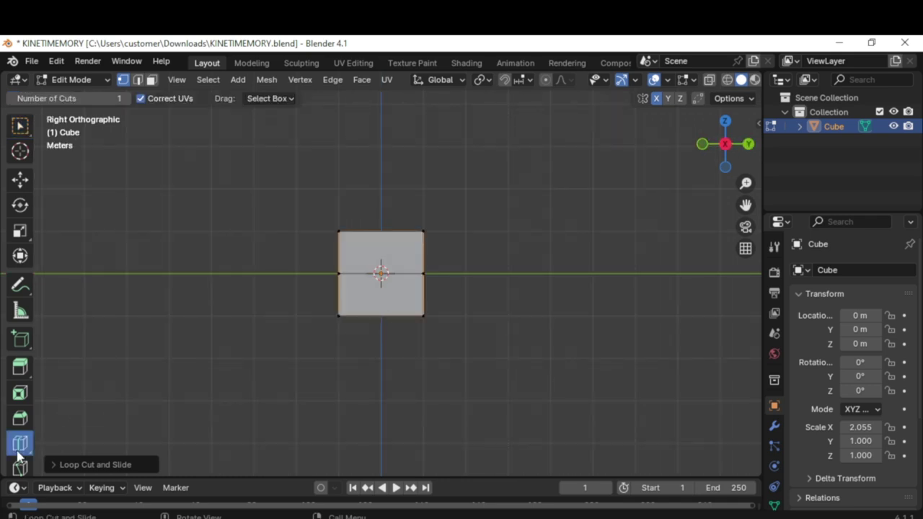
{"action": "left_click", "coordinate": [389, 221]}
{"action": "left_click", "coordinate": [20, 127]}
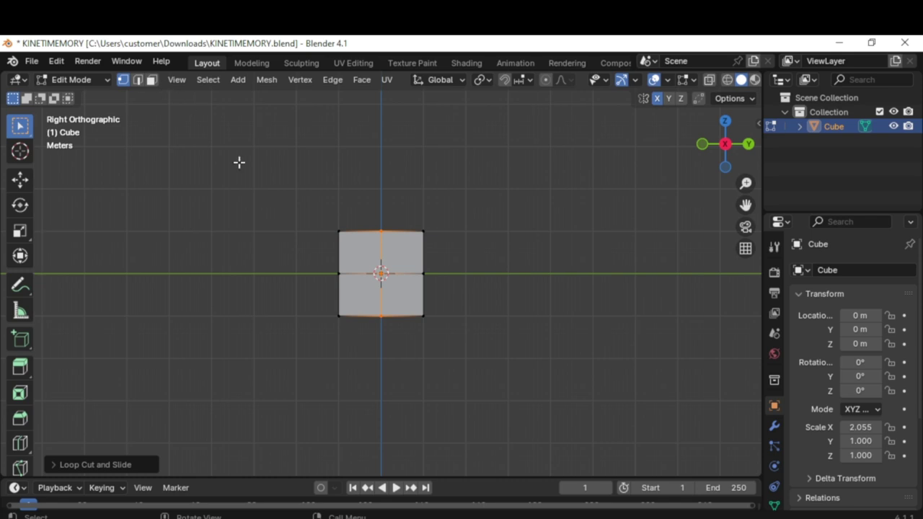
Step: With X-ray on in the right side view, move both lower corner vertex groups inward to round the profile's underside
{"action": "scroll", "coordinate": [238, 161], "scroll_direction": "up", "scroll_amount": 3}
{"action": "left_click", "coordinate": [708, 81]}
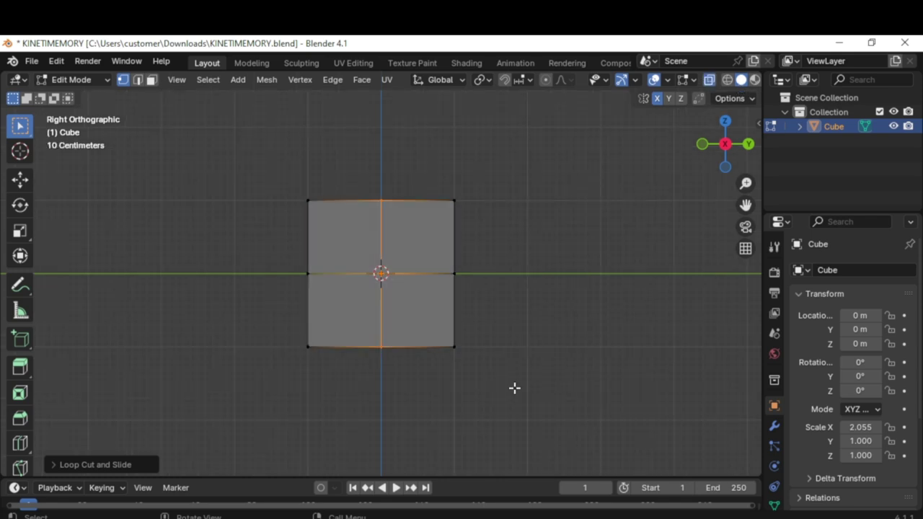
{"action": "left_click_drag", "start_coordinate": [272, 361], "coordinate": [339, 317]}
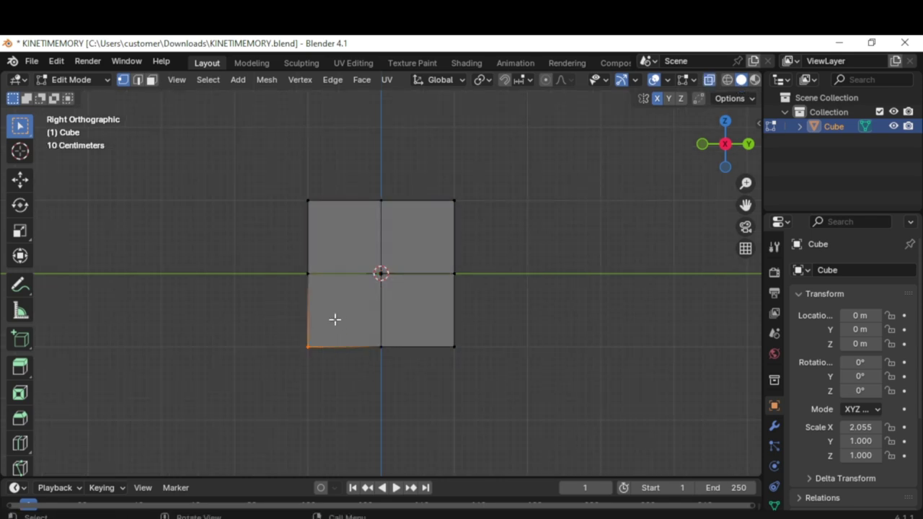
{"action": "key", "text": "g"}
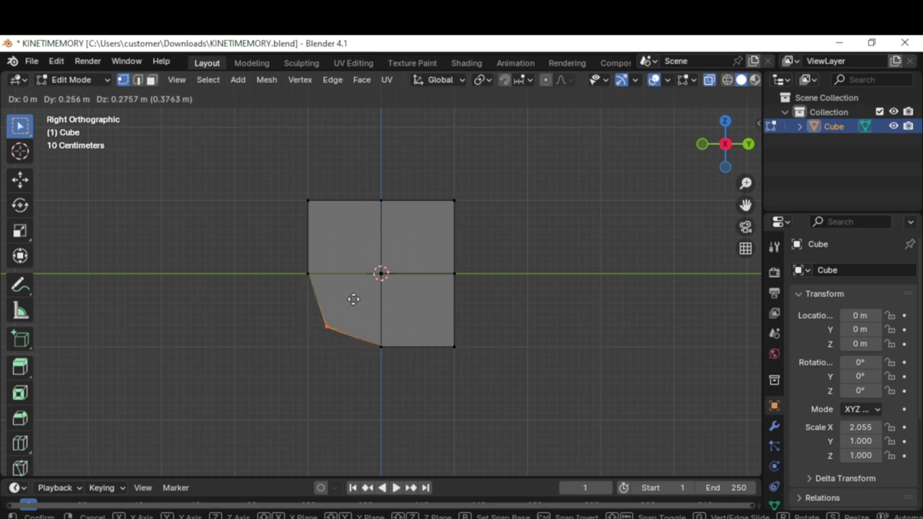
{"action": "left_click", "coordinate": [353, 300]}
{"action": "left_click_drag", "start_coordinate": [436, 372], "coordinate": [493, 326]}
{"action": "key", "text": "g"}
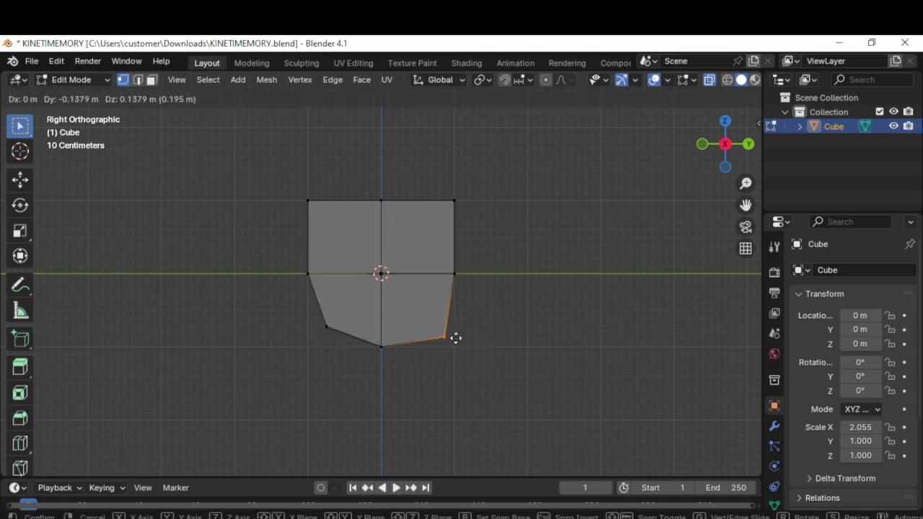
{"action": "left_click", "coordinate": [452, 328]}
Step: Move both upper corner vertex groups of the side profile inward to form a roughly octagonal outline
{"action": "left_click_drag", "start_coordinate": [423, 233], "coordinate": [494, 182]}
{"action": "key", "text": "g"}
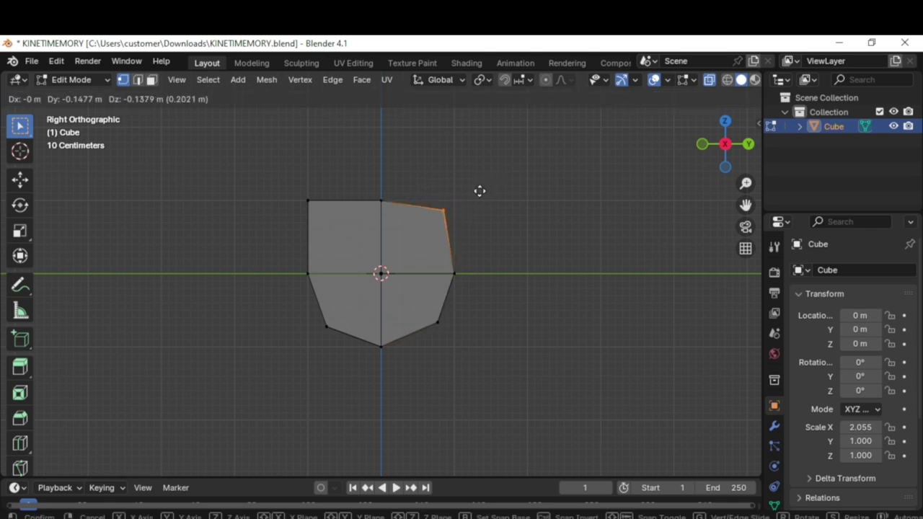
{"action": "left_click", "coordinate": [469, 205]}
{"action": "left_click_drag", "start_coordinate": [296, 230], "coordinate": [347, 177]}
{"action": "key", "text": "g"}
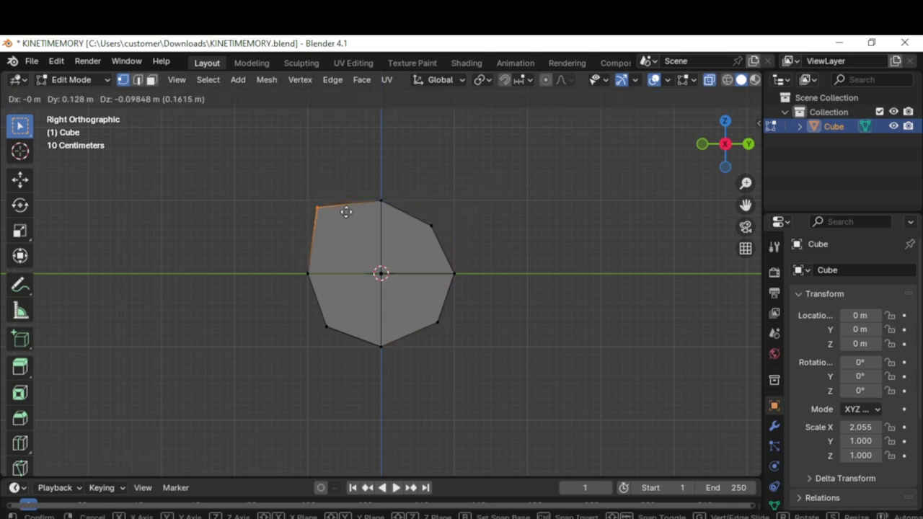
{"action": "left_click", "coordinate": [358, 224]}
{"action": "middle_click_drag", "start_coordinate": [386, 328], "coordinate": [554, 345]}
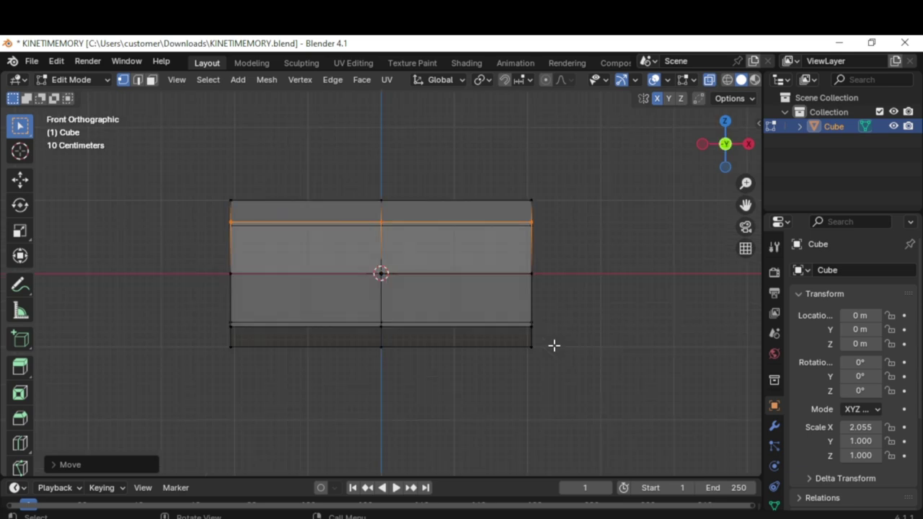
Step: Turn off X-ray and add a Subdivision Surface modifier to the cube
{"action": "left_click", "coordinate": [709, 80]}
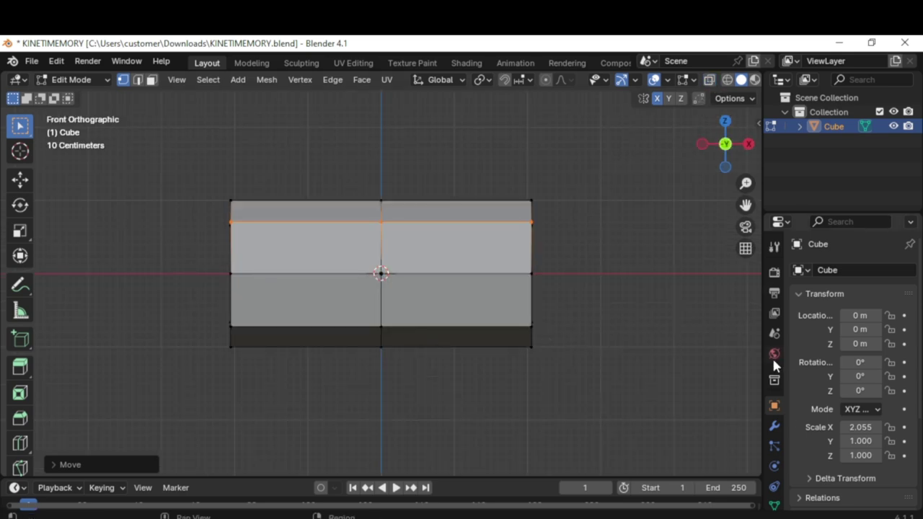
{"action": "left_click", "coordinate": [774, 427]}
{"action": "left_click", "coordinate": [820, 270]}
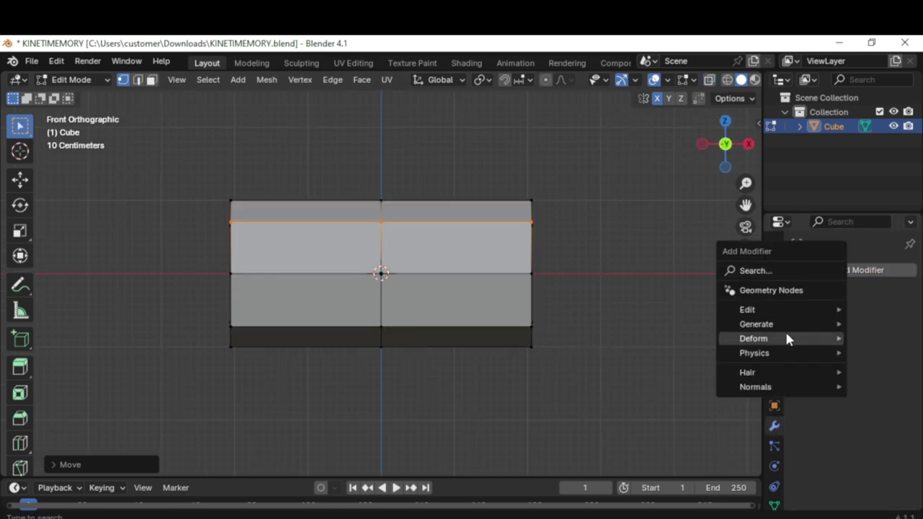
{"action": "mouse_move", "coordinate": [784, 328]}
{"action": "left_click", "coordinate": [648, 266]}
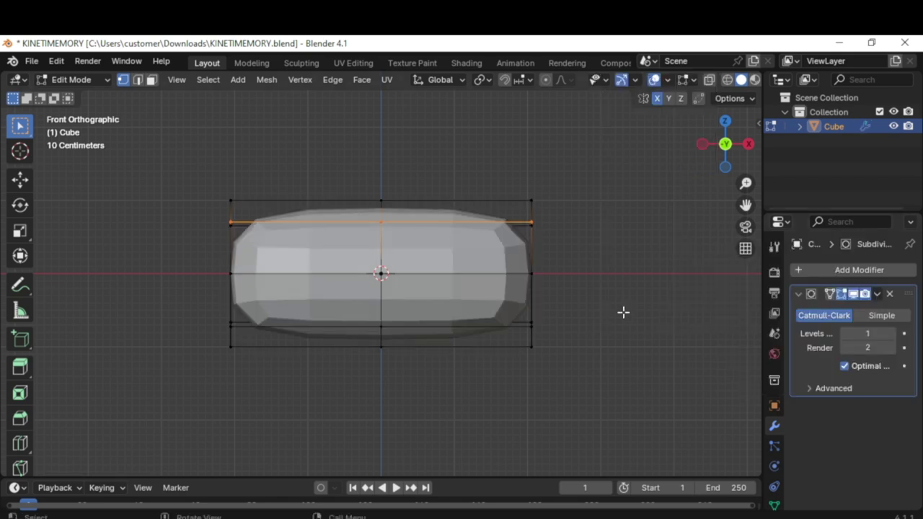
{"action": "middle_click_drag", "start_coordinate": [622, 313], "coordinate": [561, 337]}
Step: In Object Mode, scale the smoothed shape slightly taller along the Z axis
{"action": "left_click", "coordinate": [71, 79]}
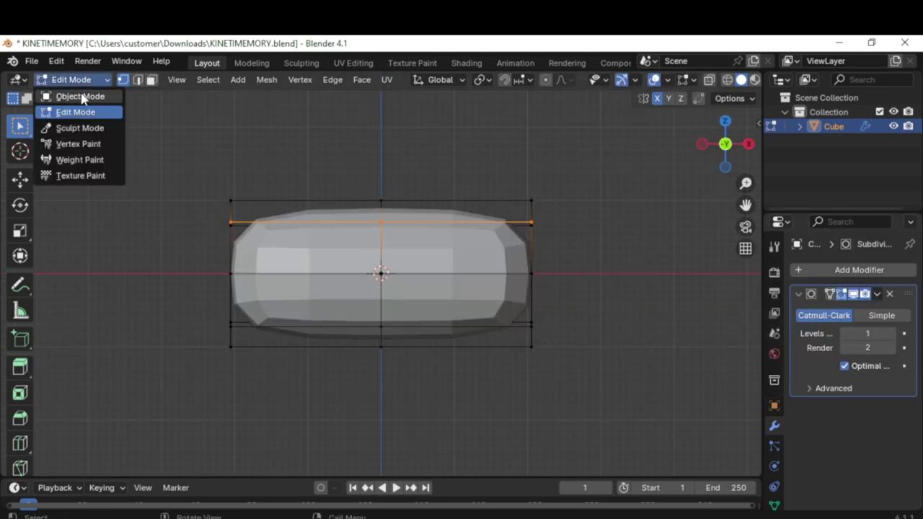
{"action": "left_click", "coordinate": [76, 94]}
{"action": "key", "text": "s"}
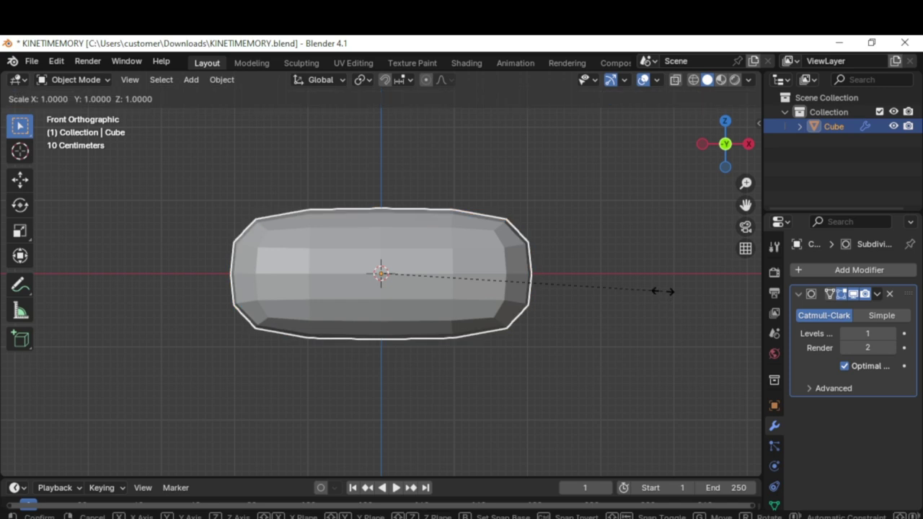
{"action": "key", "text": "z"}
{"action": "left_click", "coordinate": [717, 292]}
{"action": "scroll", "coordinate": [563, 269], "scroll_direction": "down", "scroll_amount": 3}
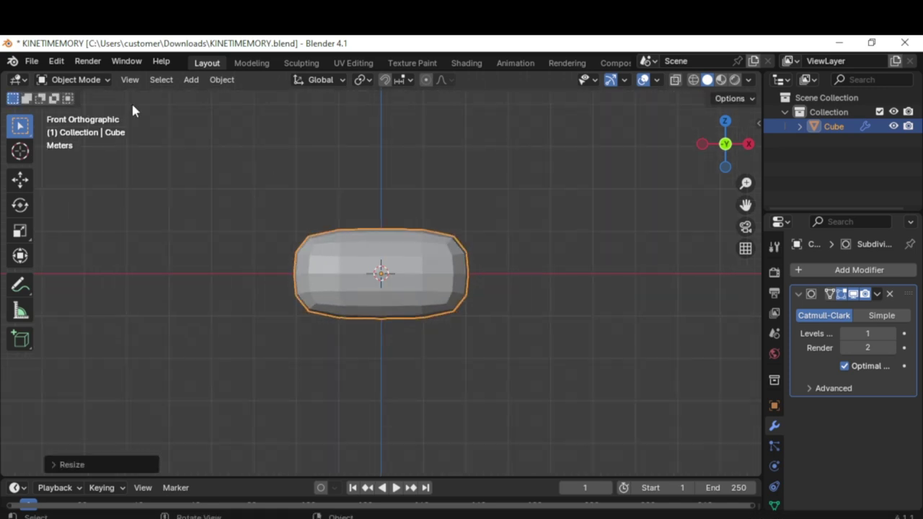
Step: In Edit Mode with X-ray on, select the upper vertices of the centre loop and raise them along Z into a peak
{"action": "left_click", "coordinate": [71, 80]}
{"action": "left_click", "coordinate": [75, 109]}
{"action": "scroll", "coordinate": [560, 263], "scroll_direction": "up", "scroll_amount": 2}
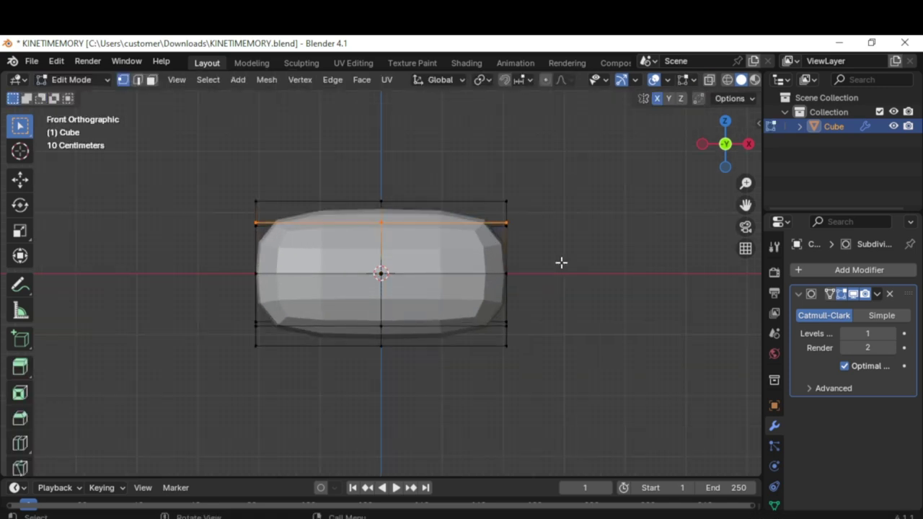
{"action": "mouse_move", "coordinate": [615, 245]}
{"action": "middle_mouse_down"}
{"action": "mouse_move", "coordinate": [504, 250]}
{"action": "mouse_move", "coordinate": [469, 272]}
{"action": "mouse_move", "coordinate": [591, 238]}
{"action": "mouse_move", "coordinate": [610, 260]}
{"action": "middle_mouse_up"}
{"action": "left_click", "coordinate": [710, 80]}
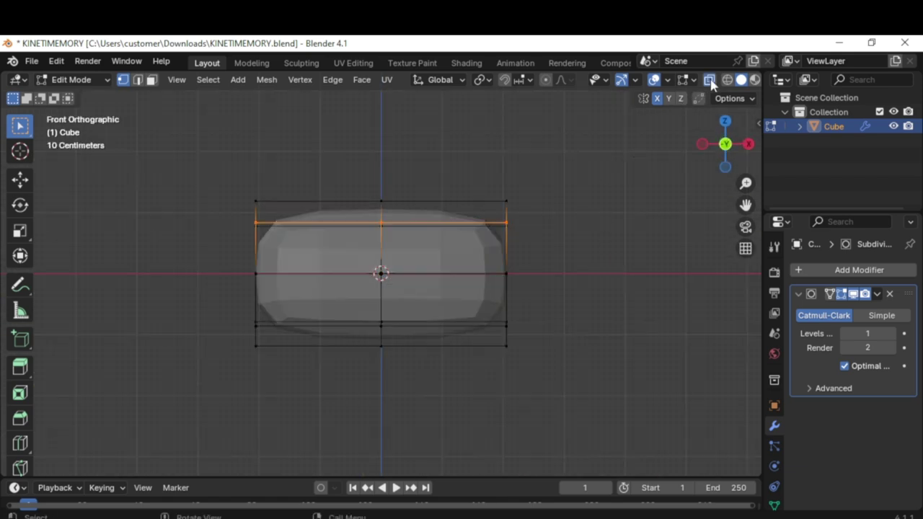
{"action": "left_click", "coordinate": [389, 202], "text": "alt"}
{"action": "key", "text": "g"}
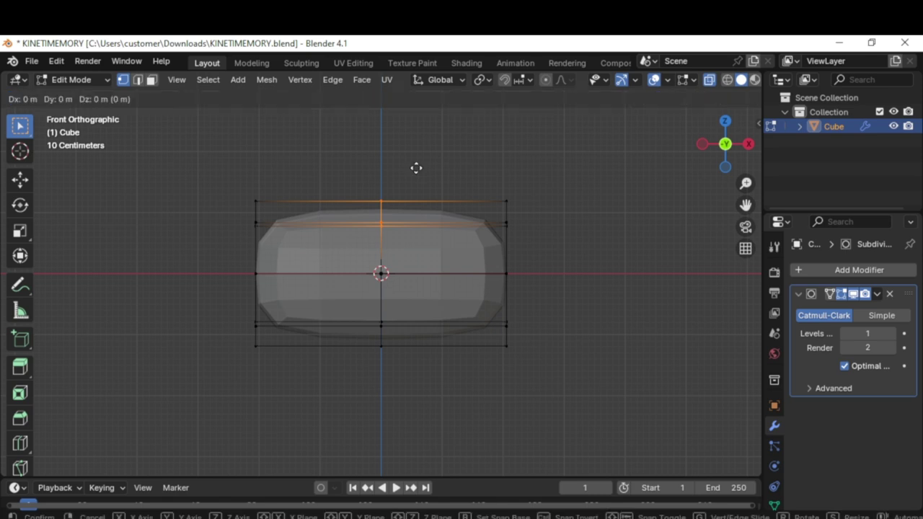
{"action": "key", "text": "z"}
{"action": "left_click", "coordinate": [421, 118]}
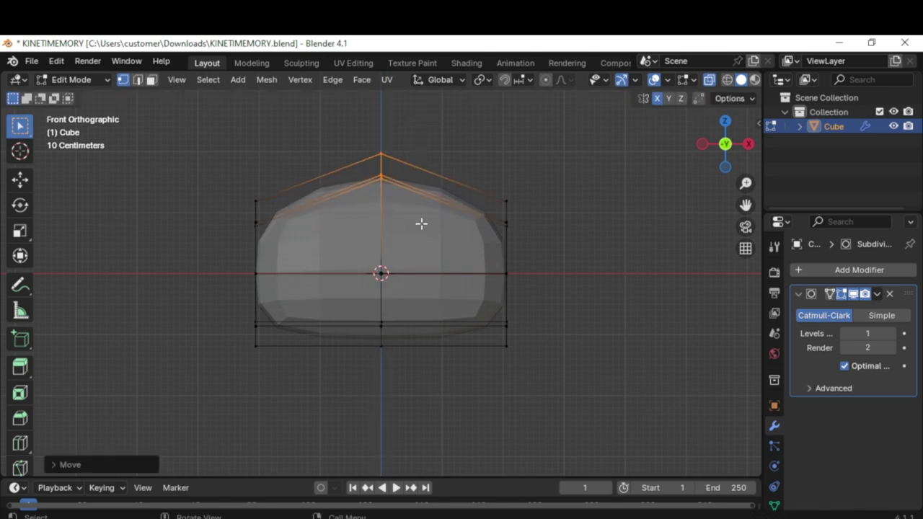
Step: Select the lower vertices of the centre loop, move them down along Z into a point, and turn off X-ray
{"action": "left_click_drag", "start_coordinate": [359, 380], "coordinate": [412, 290]}
{"action": "key", "text": "z"}
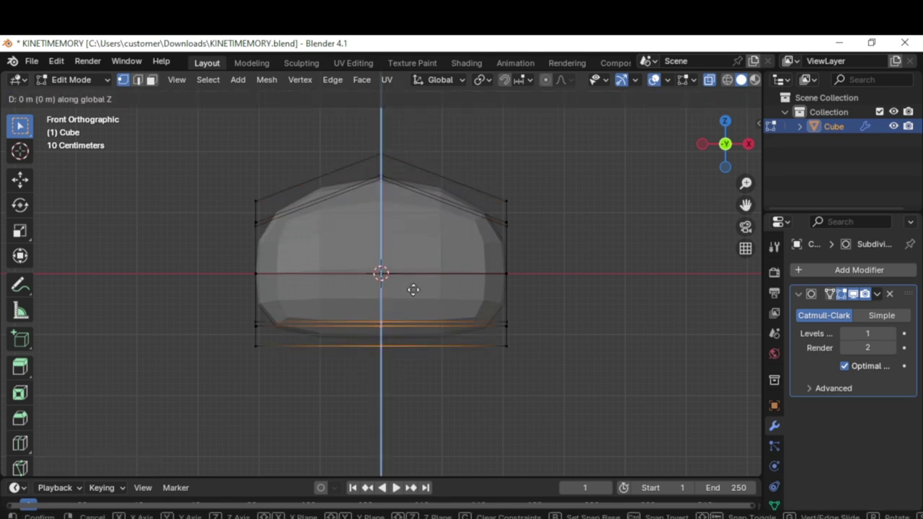
{"action": "left_click", "coordinate": [414, 344]}
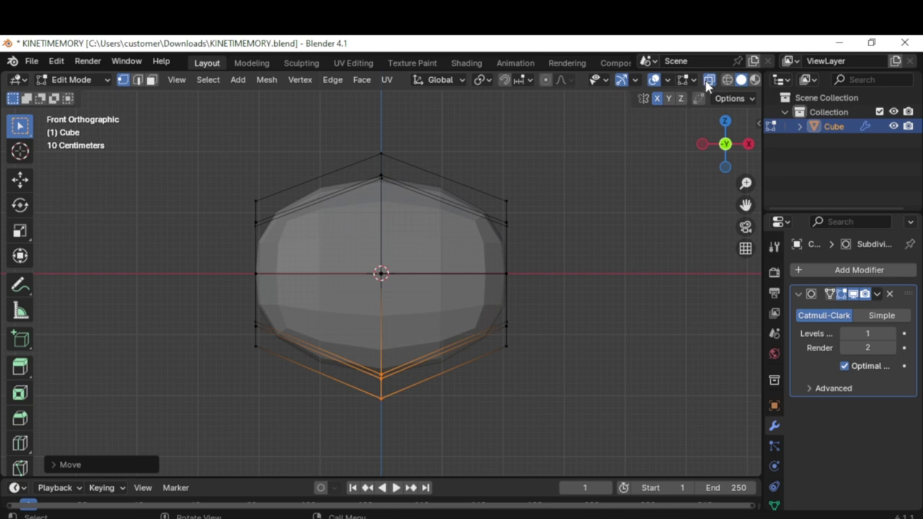
{"action": "middle_click_drag", "start_coordinate": [649, 274], "coordinate": [587, 284]}
{"action": "key", "text": "KP_1"}
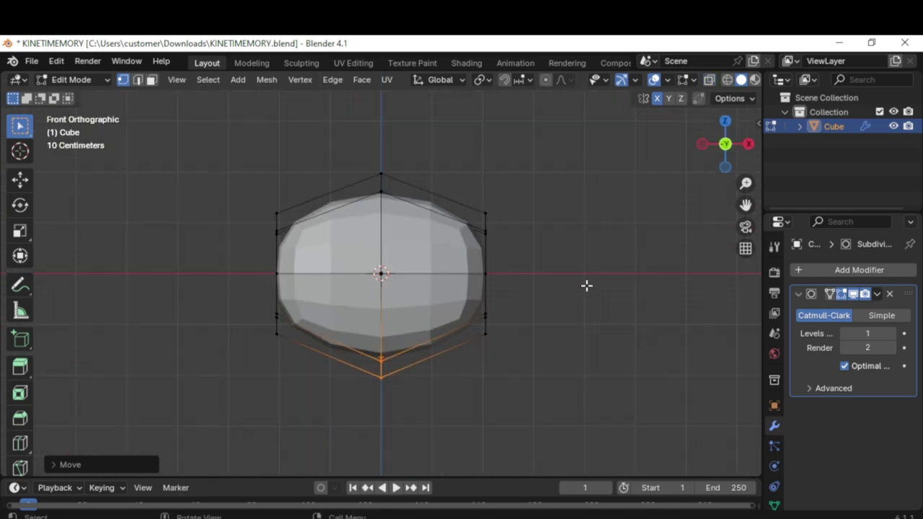
Step: Add vertical loop cuts on both sides of the body's centre and horizontal loop cuts above and below its middle
{"action": "left_click", "coordinate": [19, 443]}
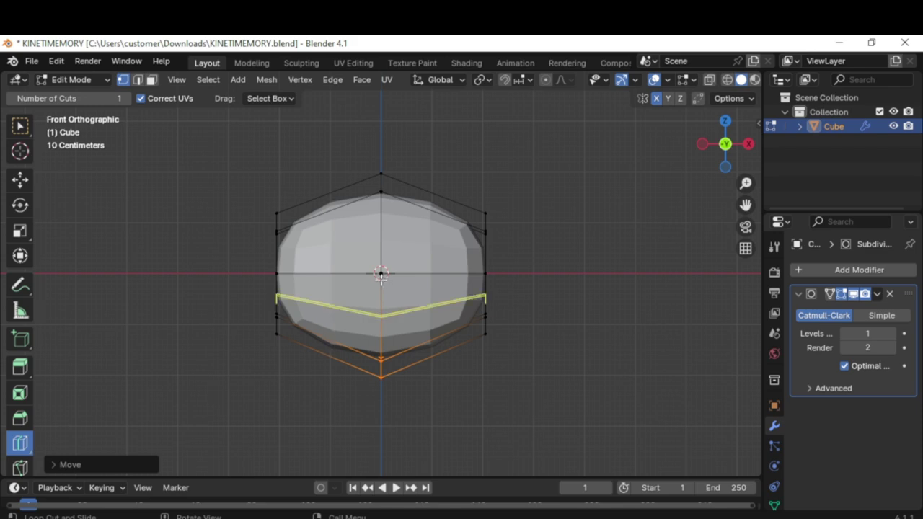
{"action": "left_click", "coordinate": [313, 243]}
{"action": "left_click", "coordinate": [428, 267]}
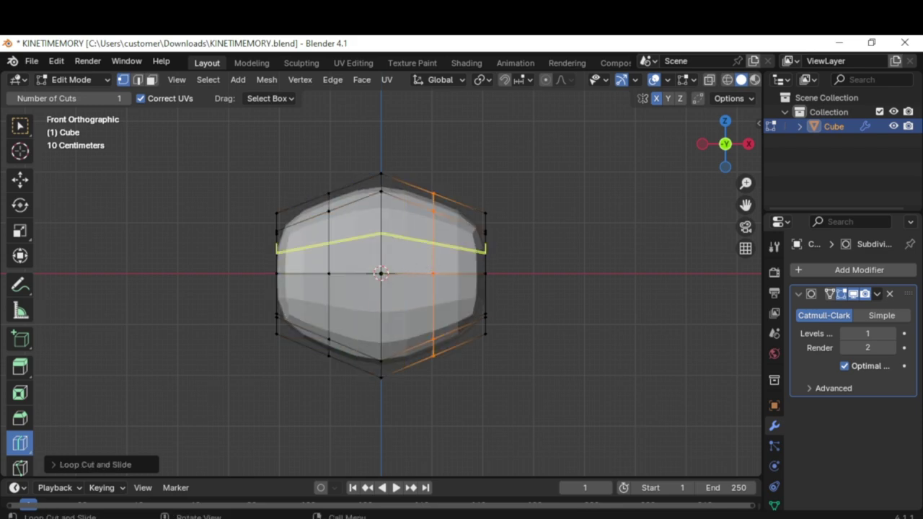
{"action": "left_click", "coordinate": [349, 307]}
{"action": "mouse_move", "coordinate": [642, 293]}
{"action": "middle_mouse_down"}
{"action": "mouse_move", "coordinate": [496, 328]}
{"action": "mouse_move", "coordinate": [422, 313]}
{"action": "mouse_move", "coordinate": [625, 293]}
{"action": "mouse_move", "coordinate": [512, 307]}
{"action": "mouse_move", "coordinate": [460, 328]}
{"action": "mouse_move", "coordinate": [570, 315]}
{"action": "mouse_move", "coordinate": [558, 282]}
{"action": "mouse_move", "coordinate": [460, 295]}
{"action": "mouse_move", "coordinate": [455, 307]}
{"action": "mouse_move", "coordinate": [625, 288]}
{"action": "middle_mouse_up"}
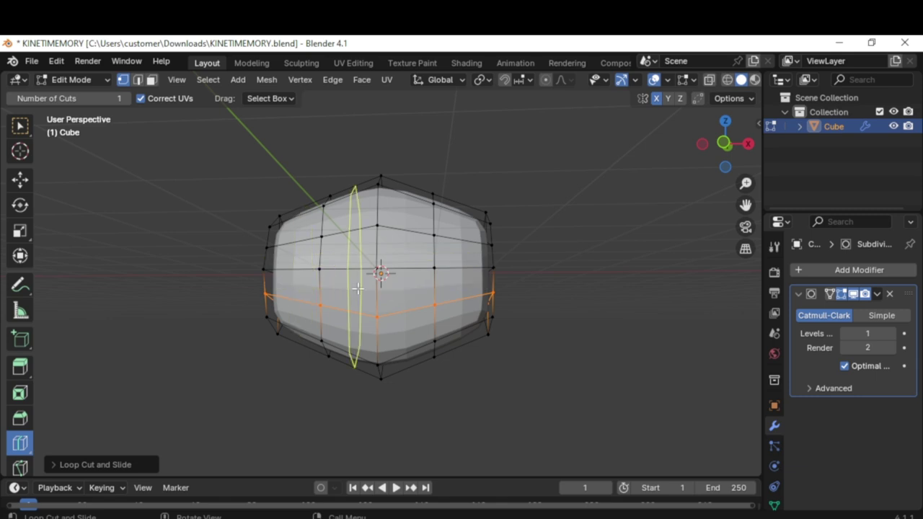
{"action": "key", "text": "KP_1"}
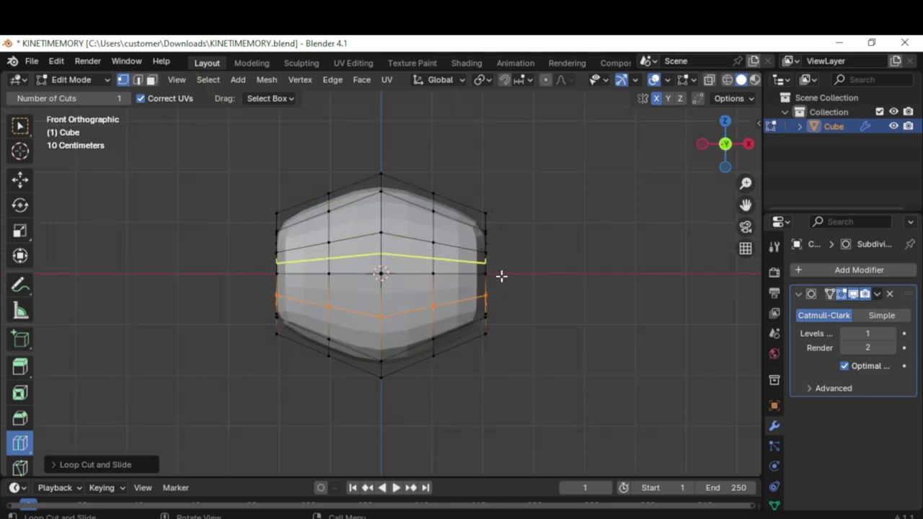
{"action": "left_click", "coordinate": [20, 127]}
{"action": "scroll", "coordinate": [329, 175], "scroll_direction": "down", "scroll_amount": 3}
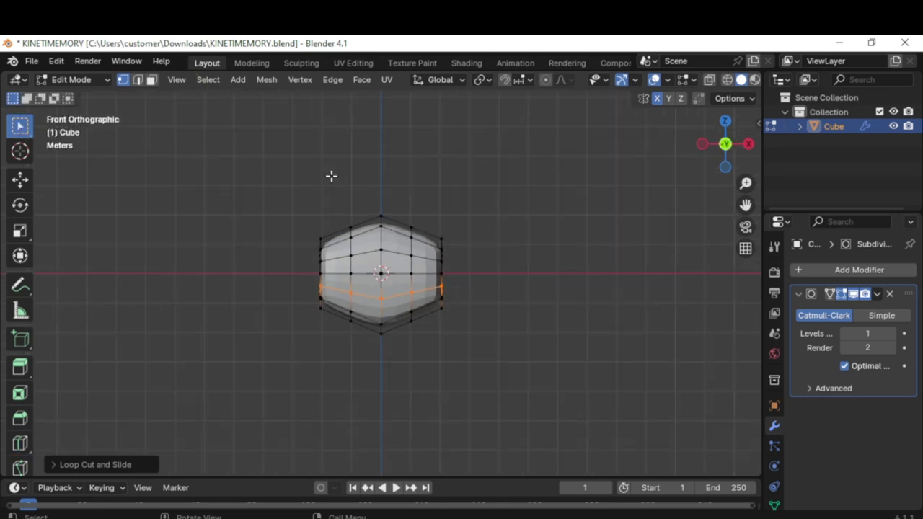
{"action": "middle_click_drag", "start_coordinate": [330, 175], "coordinate": [583, 297]}
{"action": "scroll", "coordinate": [525, 296], "scroll_direction": "up", "scroll_amount": 4}
{"action": "scroll", "coordinate": [521, 313], "scroll_direction": "down", "scroll_amount": 1}
{"action": "left_click", "coordinate": [476, 293]}
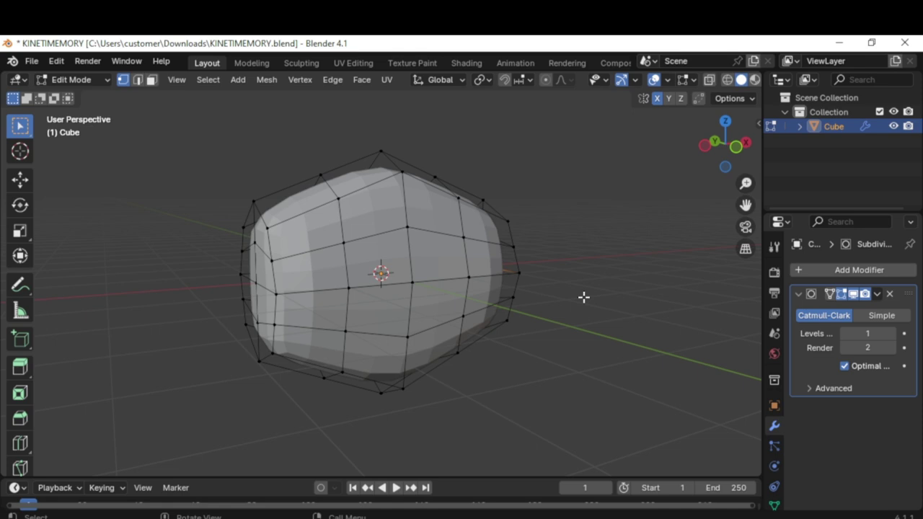
{"action": "key", "text": "g"}
{"action": "key", "text": "x"}
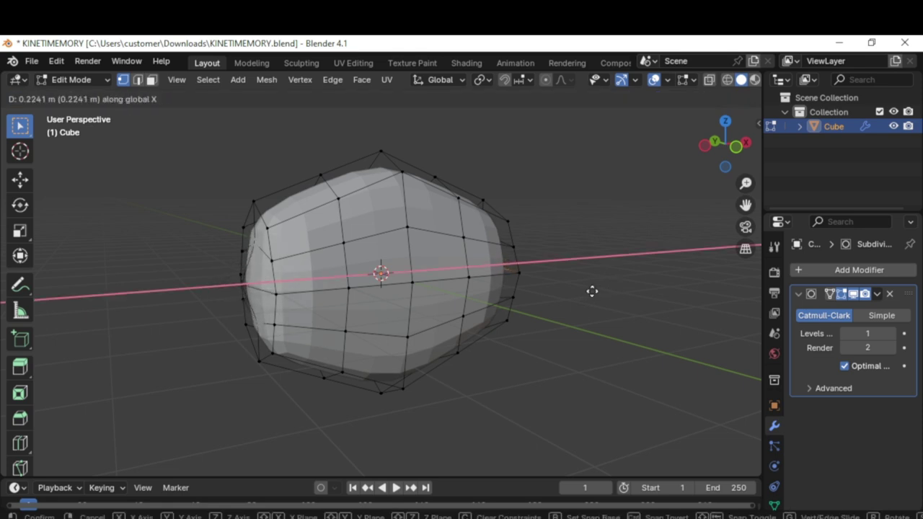
{"action": "left_click", "coordinate": [591, 291]}
Step: Select the middle-column vertices on the +X side face and move them outward along X by about 0.4 m
{"action": "middle_click_drag", "start_coordinate": [591, 291], "coordinate": [385, 304]}
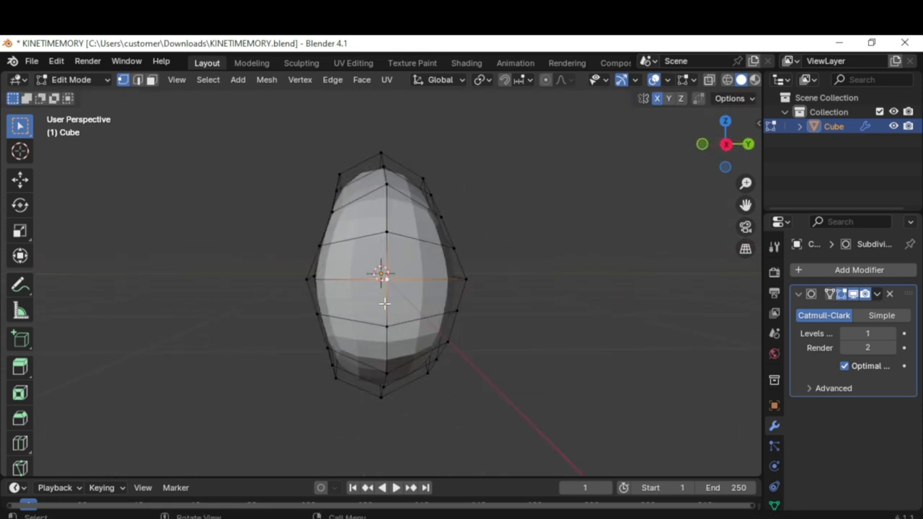
{"action": "middle_click_drag", "start_coordinate": [385, 243], "coordinate": [551, 275]}
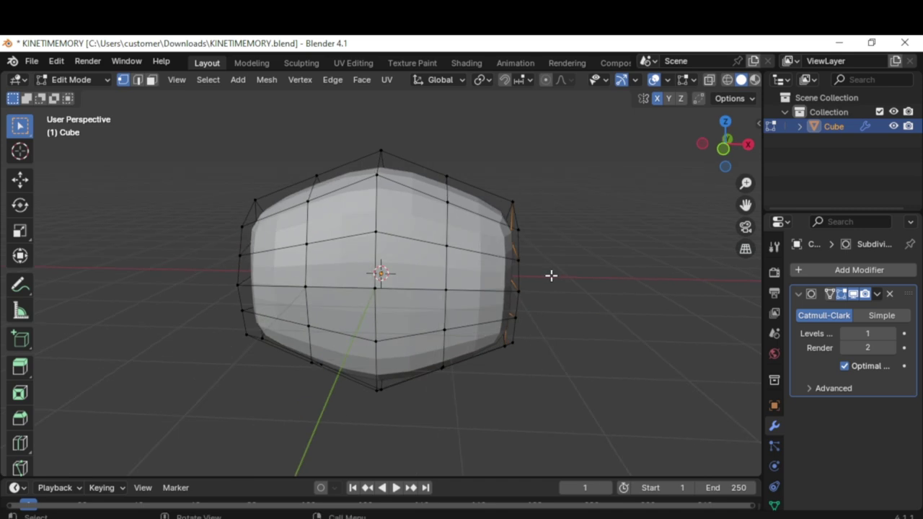
{"action": "key", "text": "g"}
{"action": "key", "text": "x"}
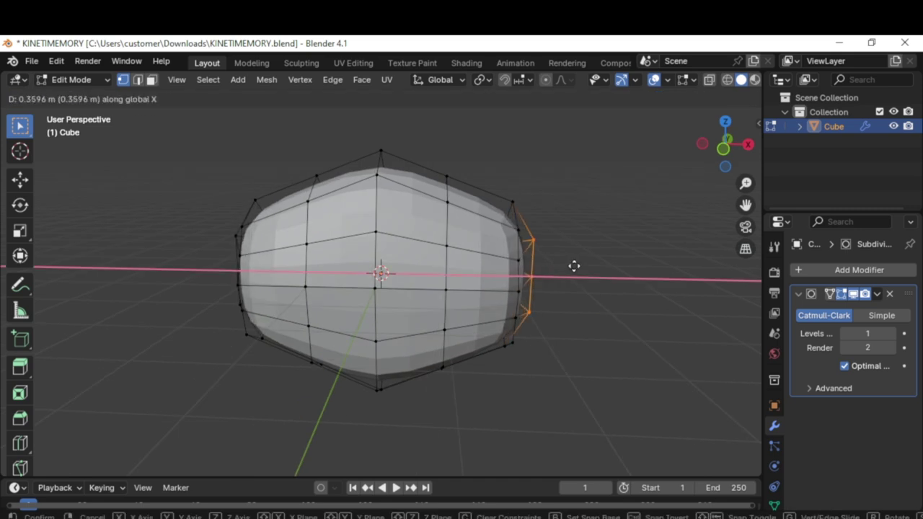
{"action": "left_click", "coordinate": [578, 266]}
Step: Pull the central vertex of the +X side farther outward along X into a point, and return to Object Mode
{"action": "left_click_drag", "start_coordinate": [534, 285], "coordinate": [557, 269]}
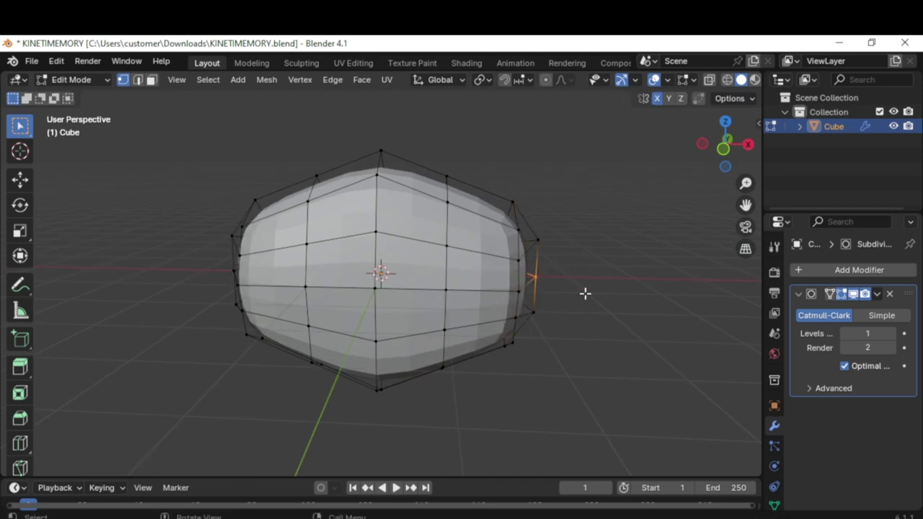
{"action": "key", "text": "g"}
{"action": "key", "text": "x"}
{"action": "left_click", "coordinate": [610, 287]}
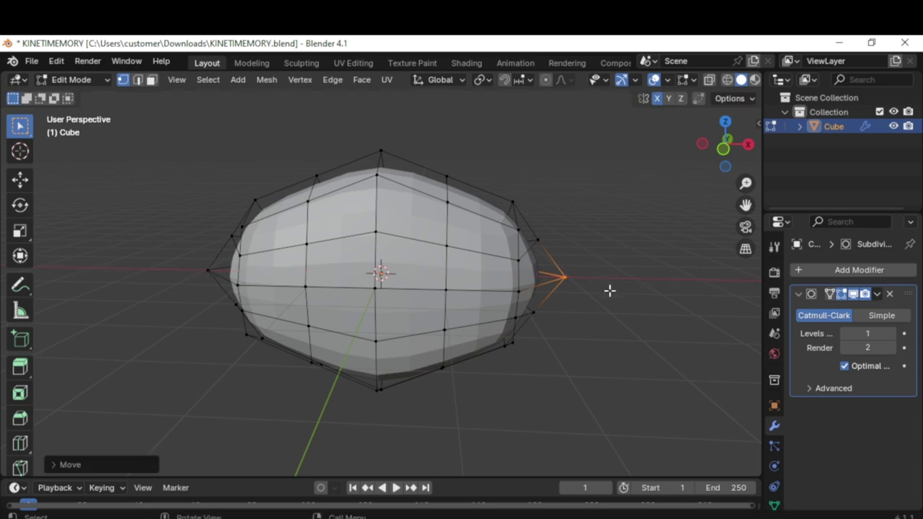
{"action": "middle_click_drag", "start_coordinate": [610, 287], "coordinate": [567, 302]}
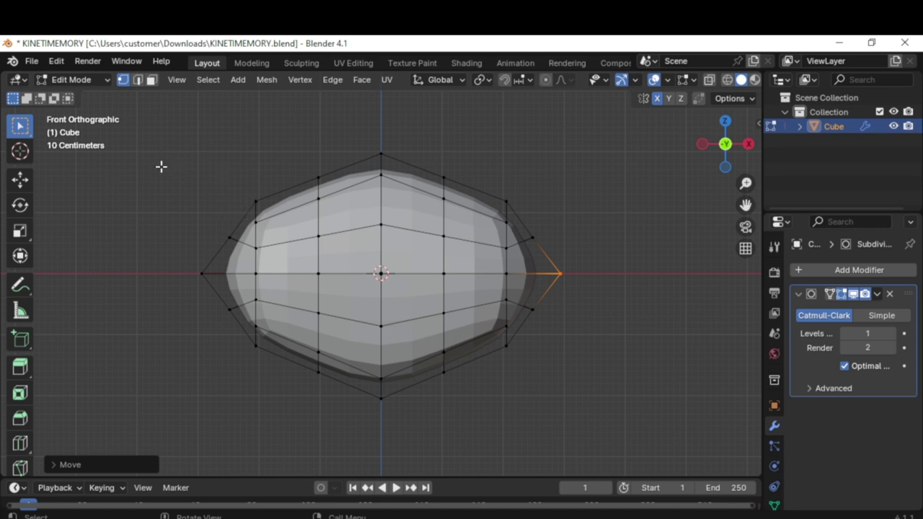
{"action": "left_click", "coordinate": [73, 80]}
{"action": "left_click", "coordinate": [78, 94]}
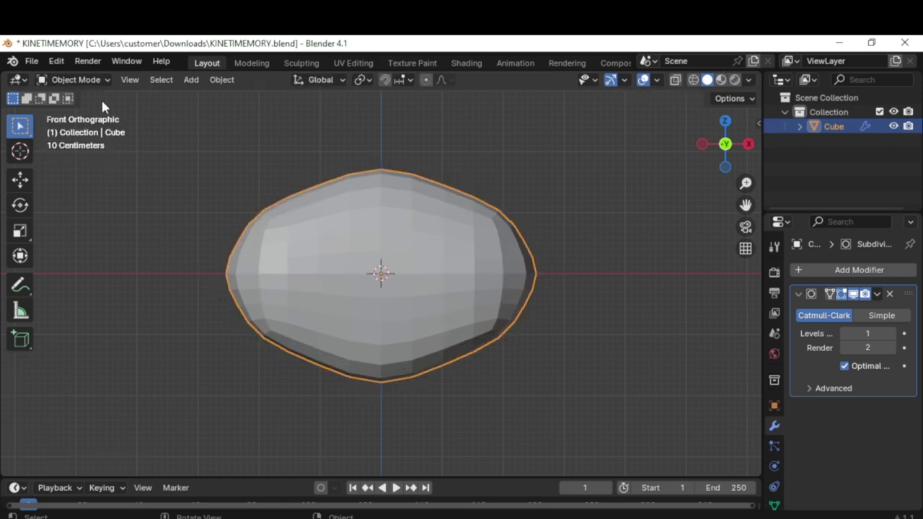
{"action": "scroll", "coordinate": [386, 177], "scroll_direction": "down", "scroll_amount": 3}
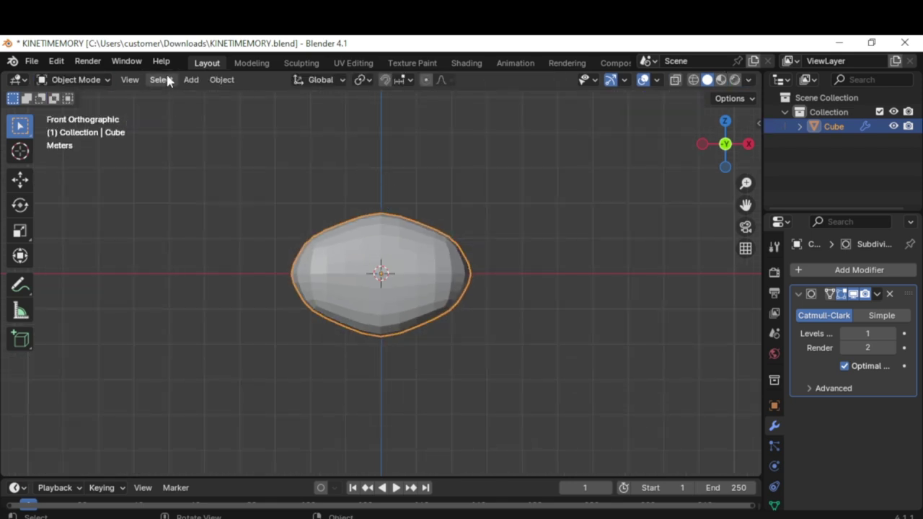
{"action": "left_click", "coordinate": [190, 79]}
{"action": "mouse_move", "coordinate": [209, 99]}
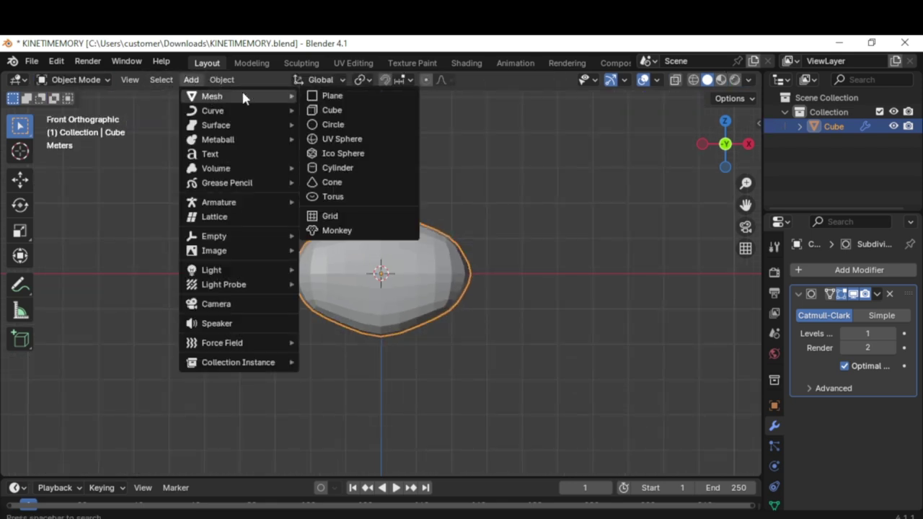
{"action": "left_click", "coordinate": [350, 96]}
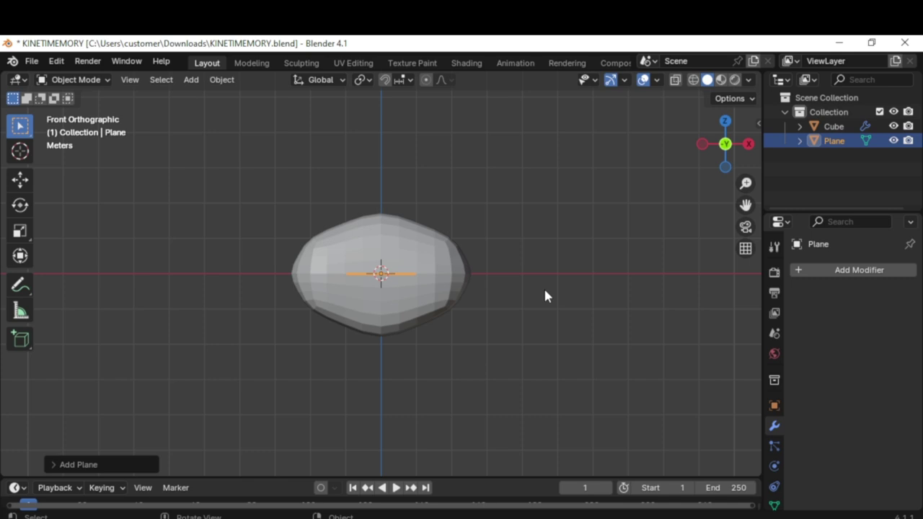
{"action": "key", "text": "Delete"}
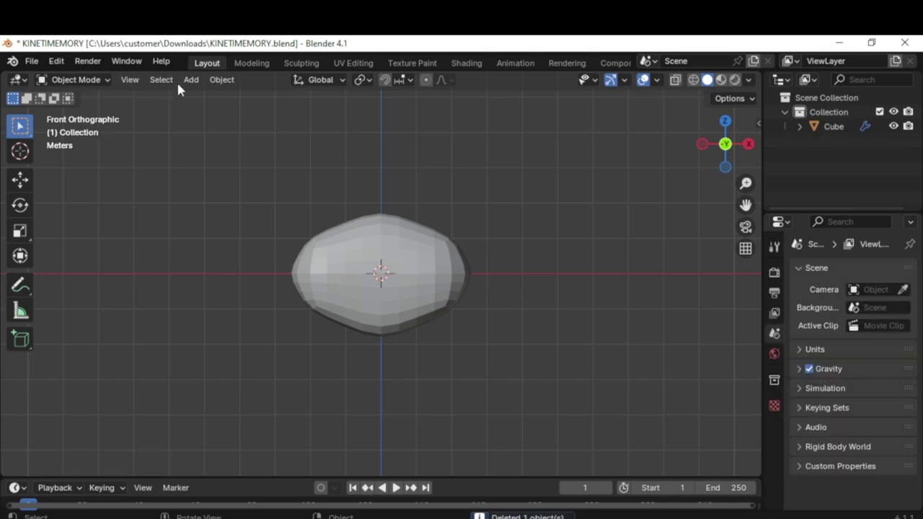
Step: Add a new cube mesh at the body's centre and save the file
{"action": "left_click", "coordinate": [191, 79]}
{"action": "mouse_move", "coordinate": [207, 96]}
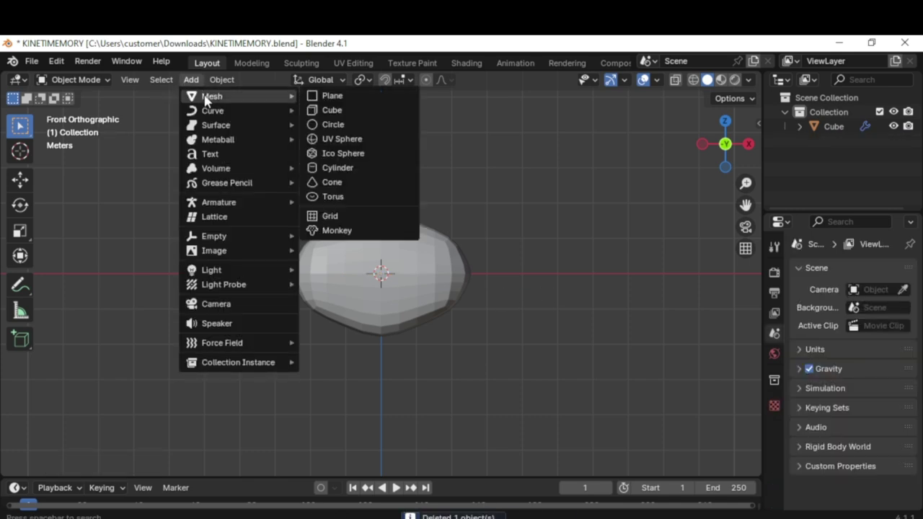
{"action": "left_click", "coordinate": [343, 110]}
{"action": "left_click", "coordinate": [32, 60]}
{"action": "left_click", "coordinate": [49, 152]}
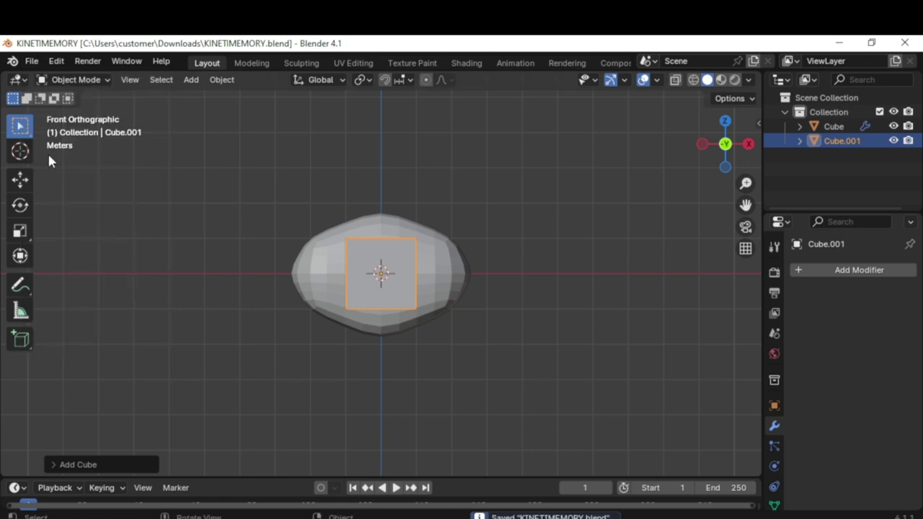
Step: Scale the new cube along X into a narrow bar and lower it along Z until its top just overlaps the body's underside
{"action": "key", "text": "s"}
{"action": "key", "text": "x"}
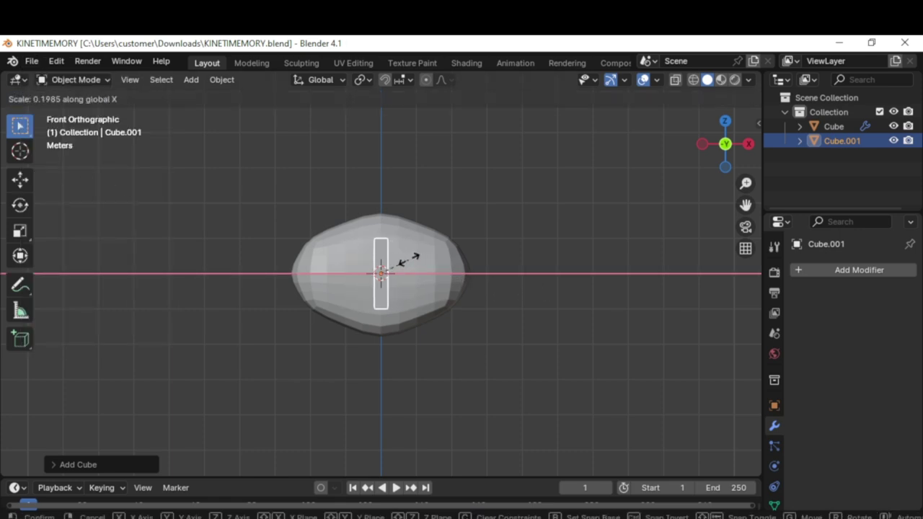
{"action": "left_click", "coordinate": [395, 257]}
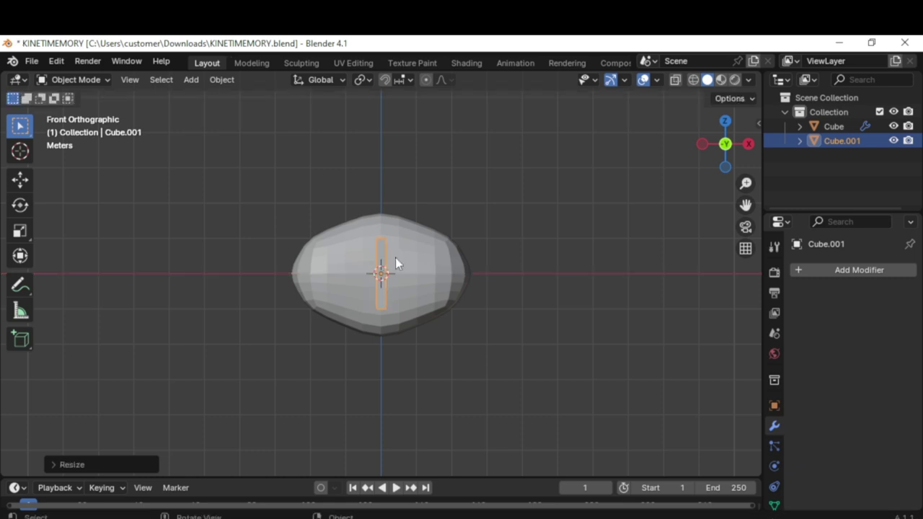
{"action": "key", "text": "g"}
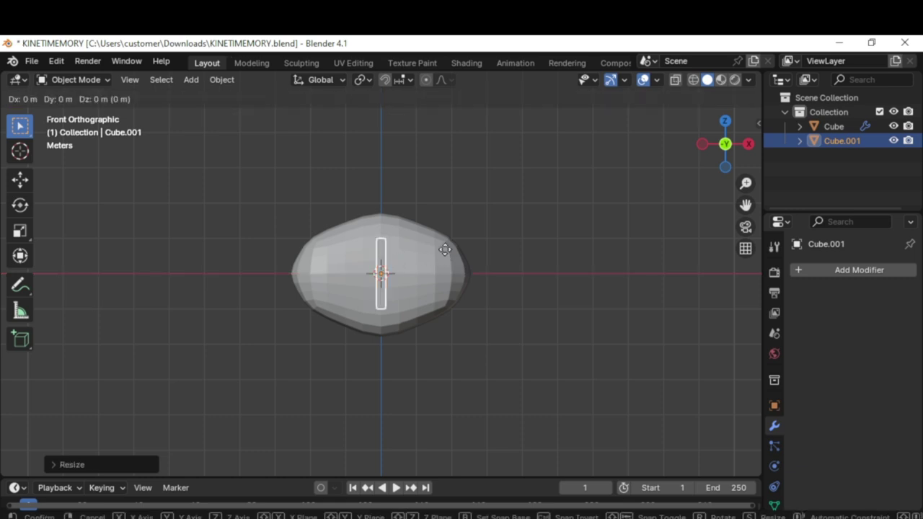
{"action": "key", "text": "z"}
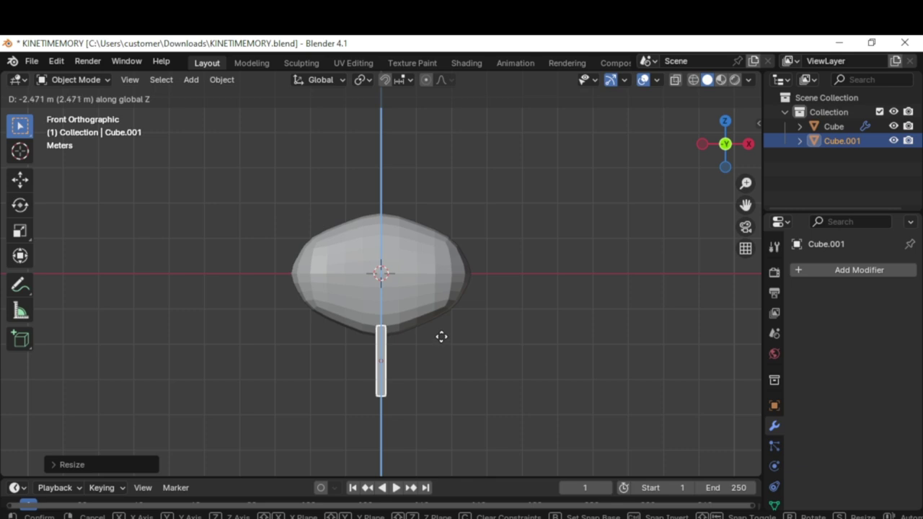
{"action": "left_click", "coordinate": [442, 331]}
Step: In the right side view, scale the bar along Y until it is as thin as its X width
{"action": "middle_click_drag", "start_coordinate": [386, 340], "coordinate": [228, 342]}
{"action": "key", "text": "KP_3"}
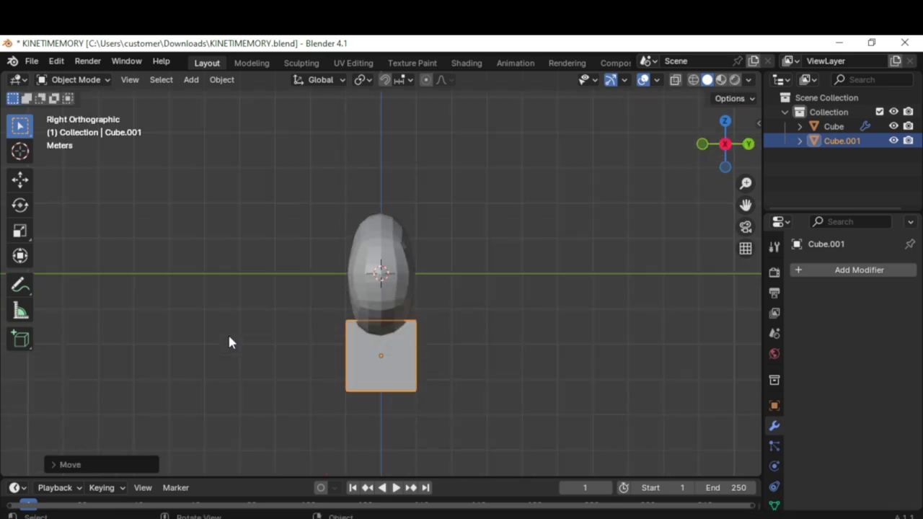
{"action": "key", "text": "s"}
{"action": "key", "text": "y"}
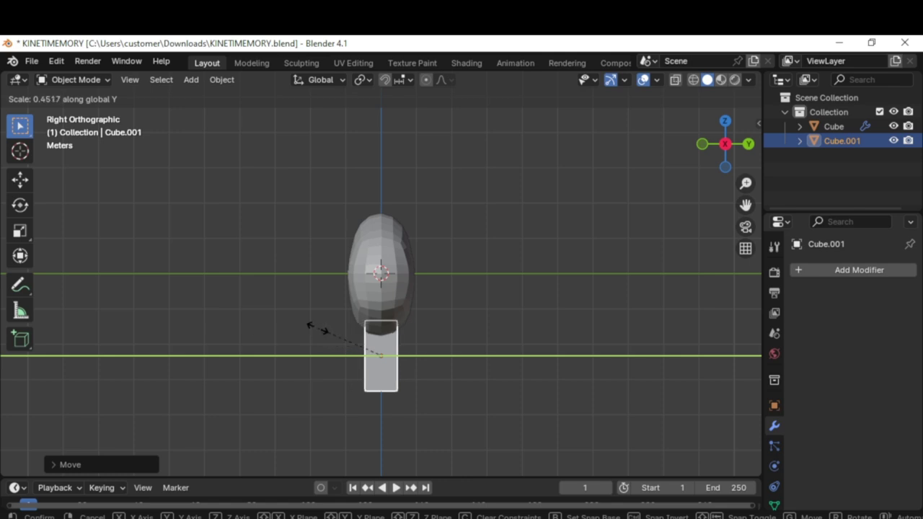
{"action": "left_click", "coordinate": [365, 349]}
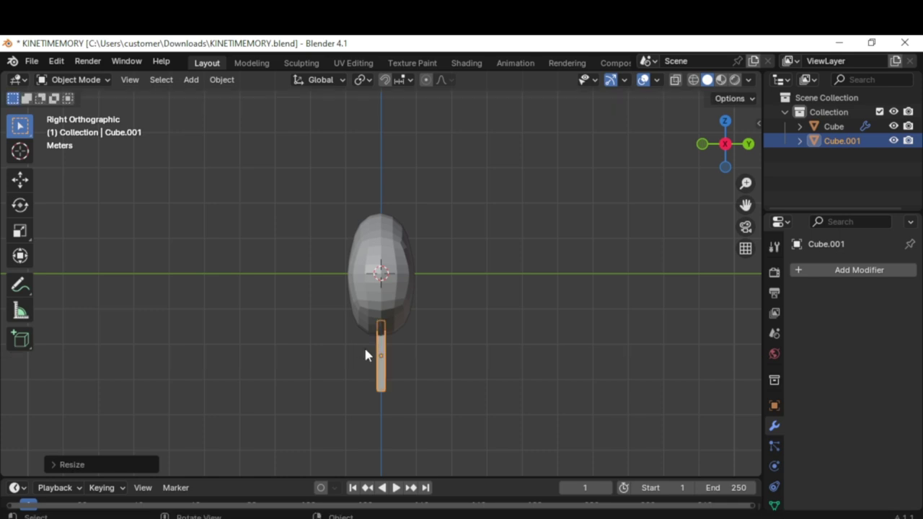
Step: In Edit Mode, move the bar's whole mesh about 1 m along positive X, leaving its origin on the centre line
{"action": "key", "text": "KP_1"}
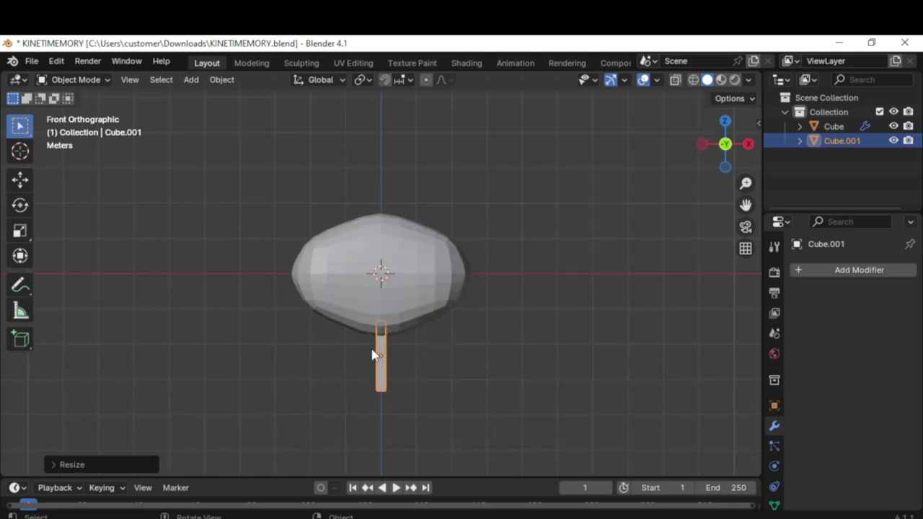
{"action": "scroll", "coordinate": [474, 383], "scroll_direction": "up", "scroll_amount": 1}
{"action": "middle_click_drag", "start_coordinate": [473, 382], "coordinate": [476, 302], "text": "shift"}
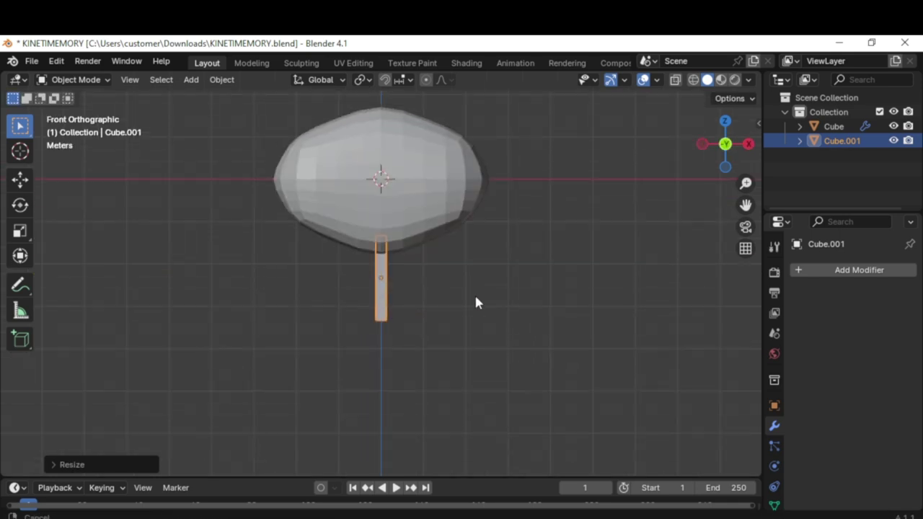
{"action": "scroll", "coordinate": [474, 309], "scroll_direction": "up", "scroll_amount": 2}
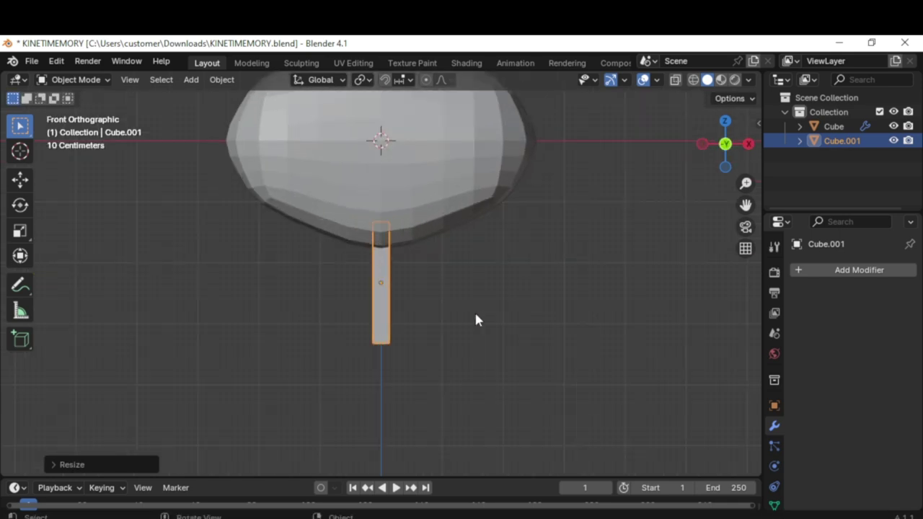
{"action": "left_click", "coordinate": [81, 82]}
{"action": "left_click", "coordinate": [90, 110]}
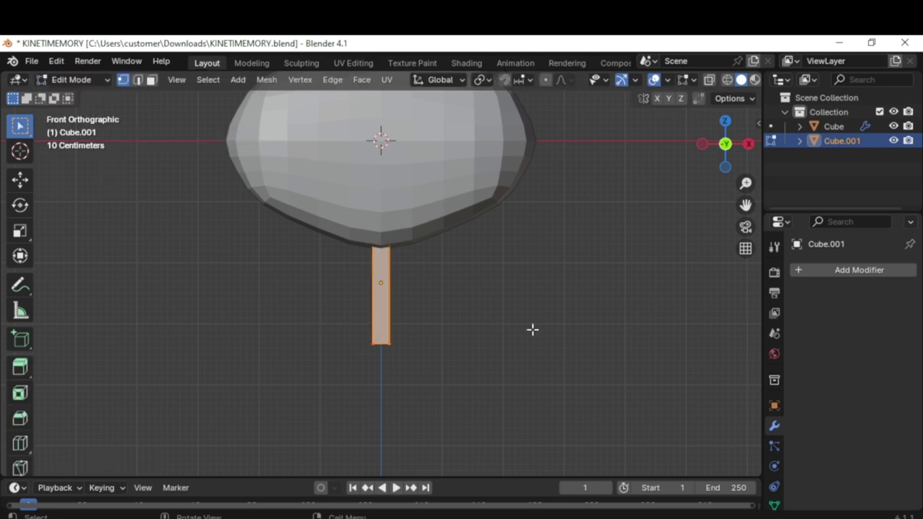
{"action": "key", "text": "g"}
{"action": "key", "text": "x"}
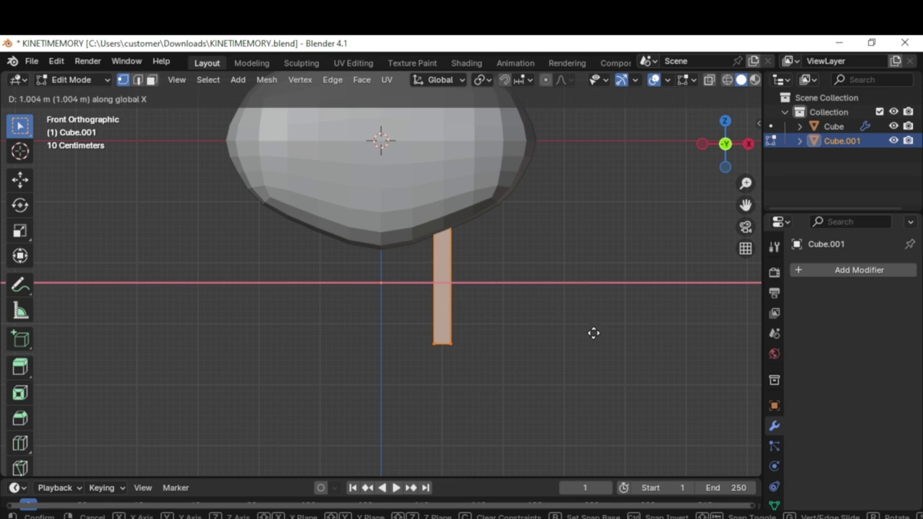
{"action": "left_click", "coordinate": [594, 333]}
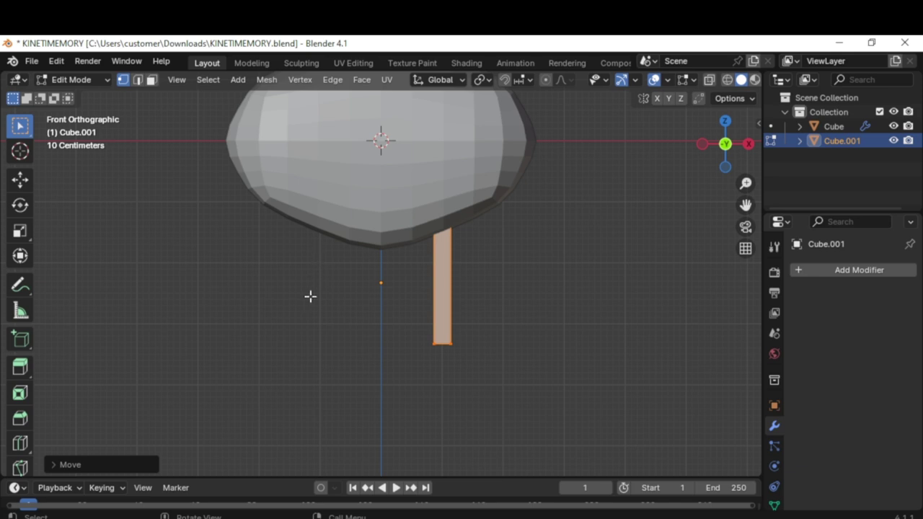
Step: Divide the bar into short, evenly spaced segments with horizontal loop cuts from just below the body to its lower end
{"action": "left_click", "coordinate": [20, 443]}
{"action": "left_click", "coordinate": [475, 287]}
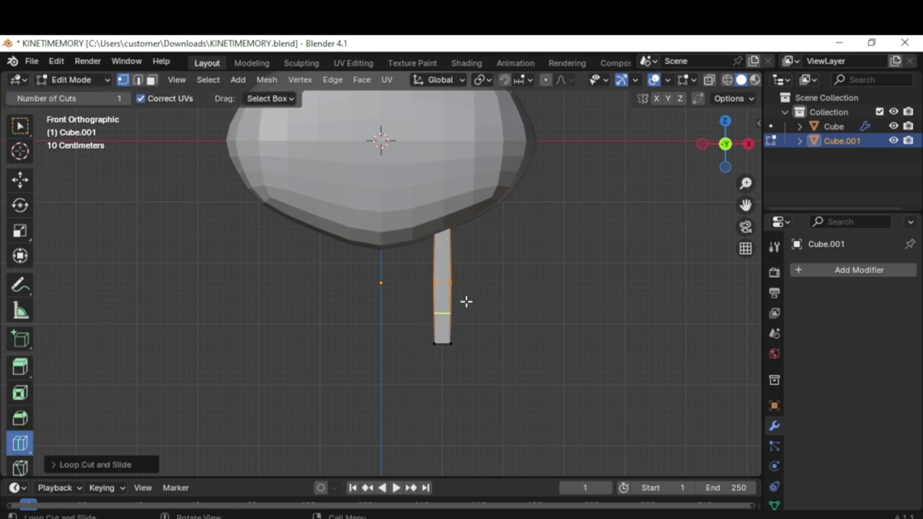
{"action": "left_click", "coordinate": [466, 302]}
{"action": "middle_click_drag", "start_coordinate": [542, 311], "coordinate": [490, 291], "text": "shift"}
{"action": "left_click", "coordinate": [392, 280]}
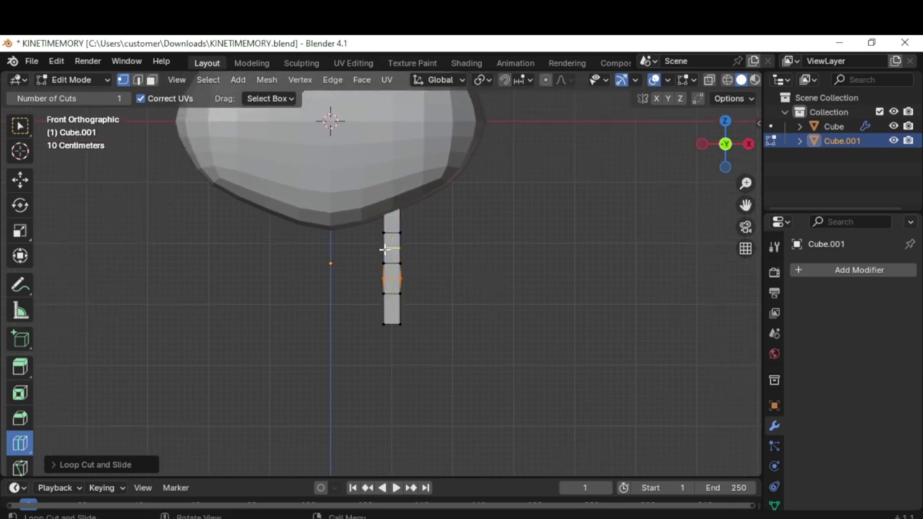
{"action": "left_click", "coordinate": [19, 125]}
{"action": "scroll", "coordinate": [436, 238], "scroll_direction": "up", "scroll_amount": 4}
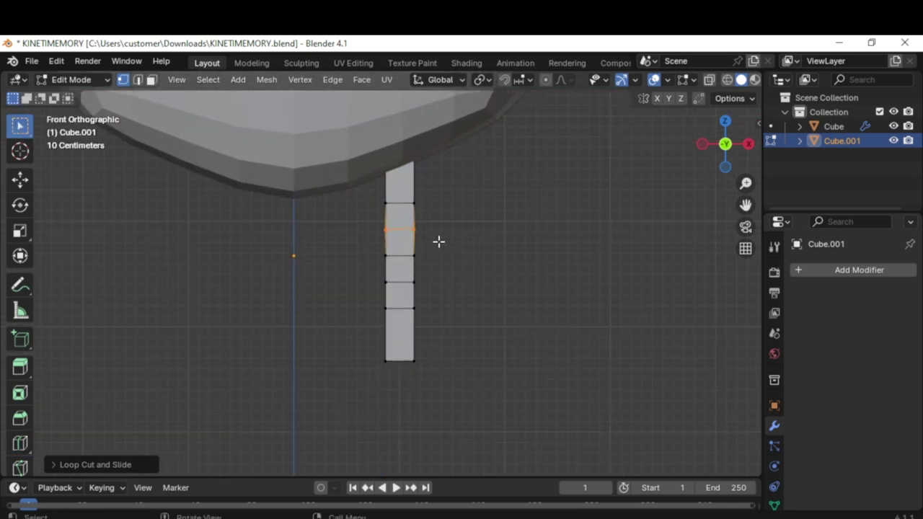
{"action": "scroll", "coordinate": [422, 263], "scroll_direction": "down", "scroll_amount": 3}
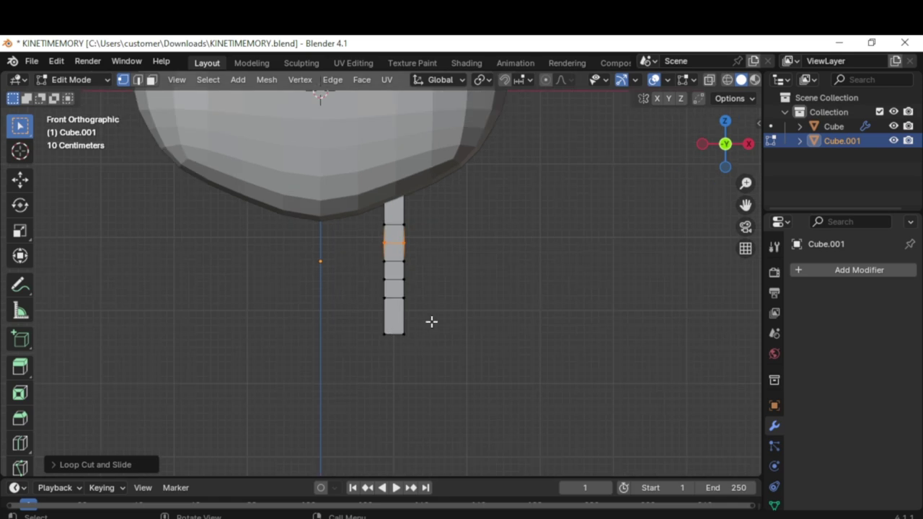
{"action": "middle_click_drag", "start_coordinate": [528, 385], "coordinate": [490, 310], "text": "shift"}
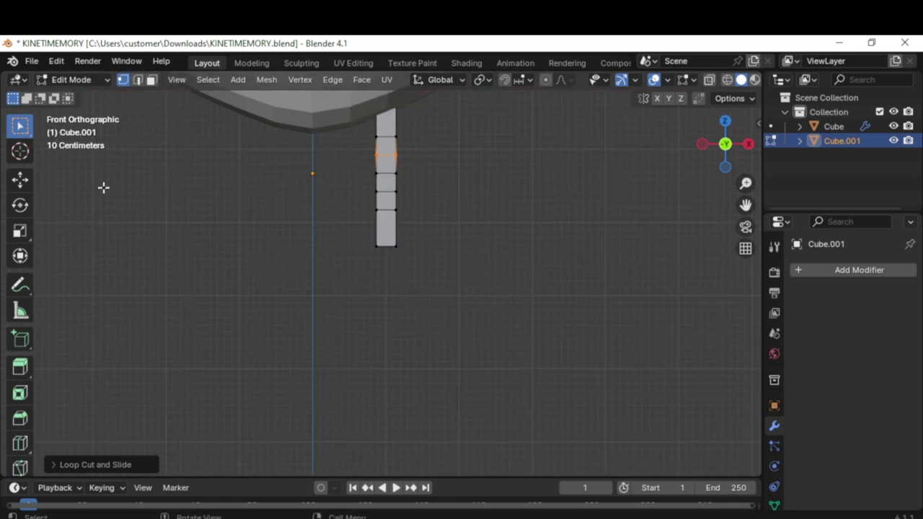
{"action": "left_click", "coordinate": [20, 443]}
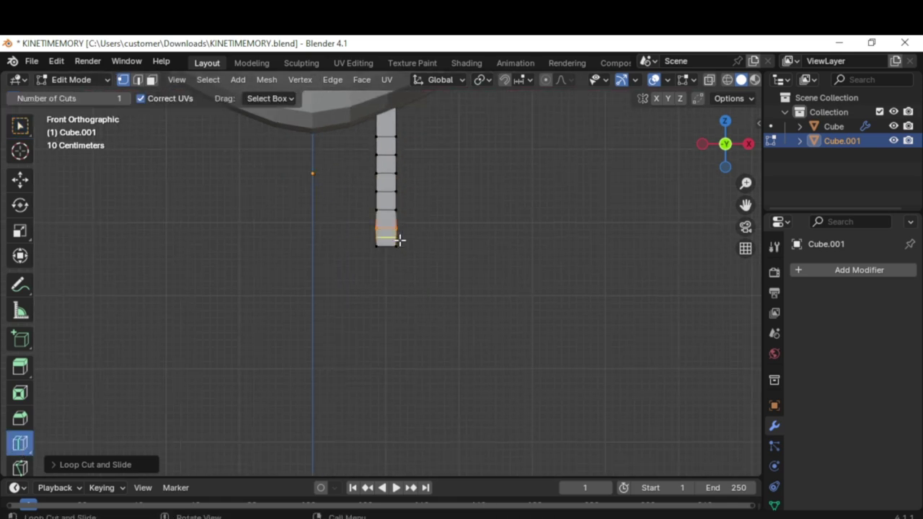
{"action": "left_click", "coordinate": [20, 126]}
Step: Select the bar's bottom face and extrude it straight down about 2.67 m
{"action": "left_click", "coordinate": [152, 79]}
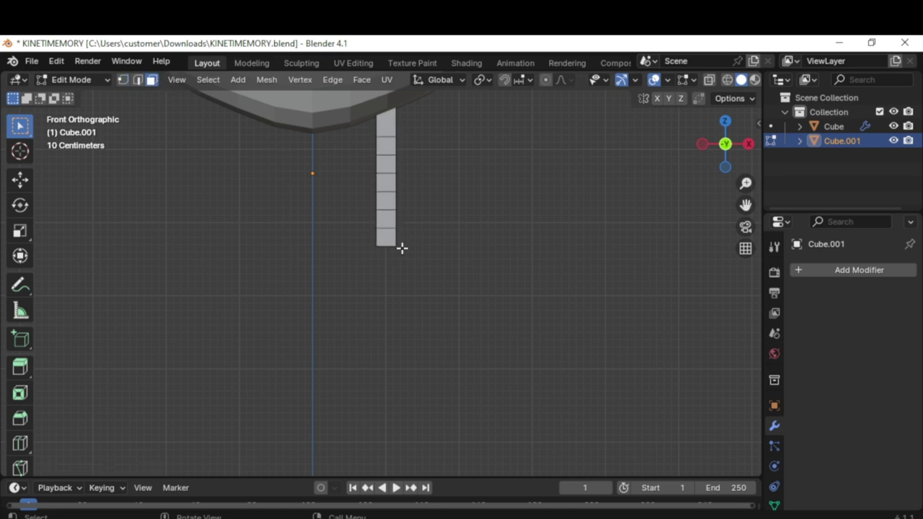
{"action": "mouse_move", "coordinate": [390, 260]}
{"action": "middle_mouse_down"}
{"action": "mouse_move", "coordinate": [457, 221]}
{"action": "mouse_move", "coordinate": [383, 261]}
{"action": "middle_mouse_up"}
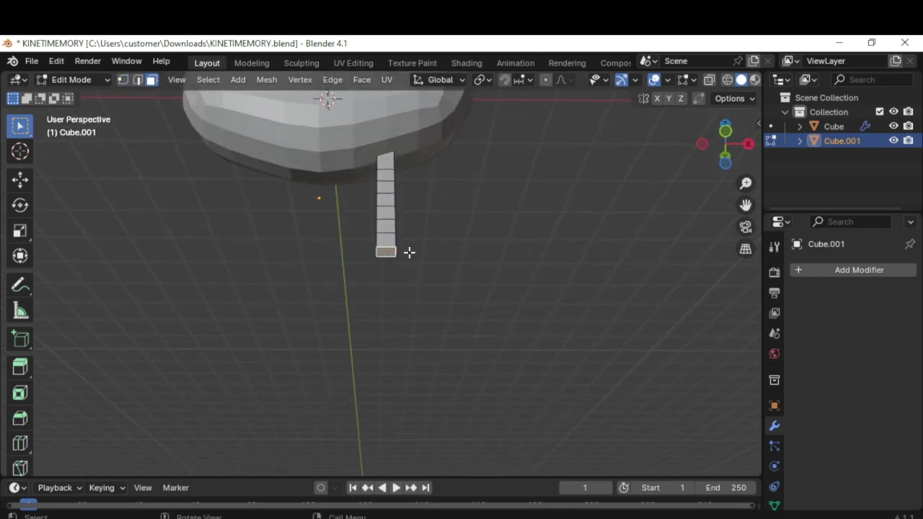
{"action": "key", "text": "KP_1"}
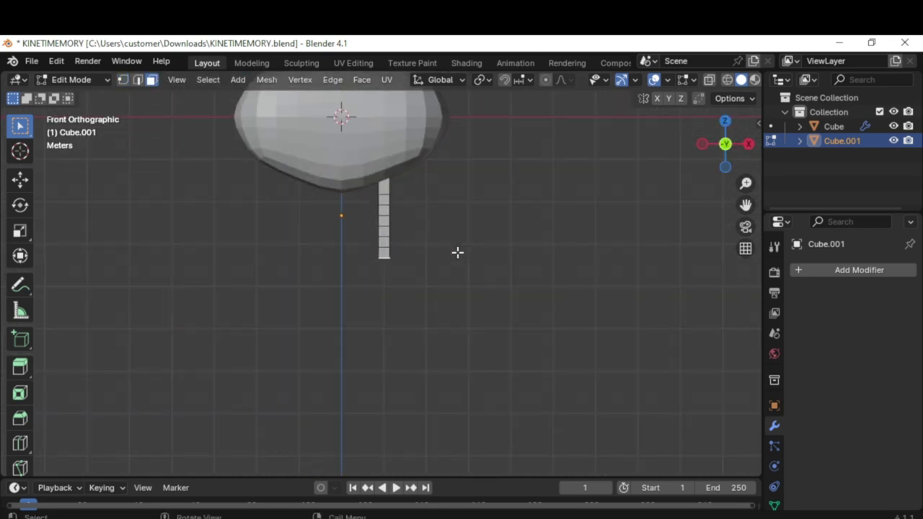
{"action": "key", "text": "e"}
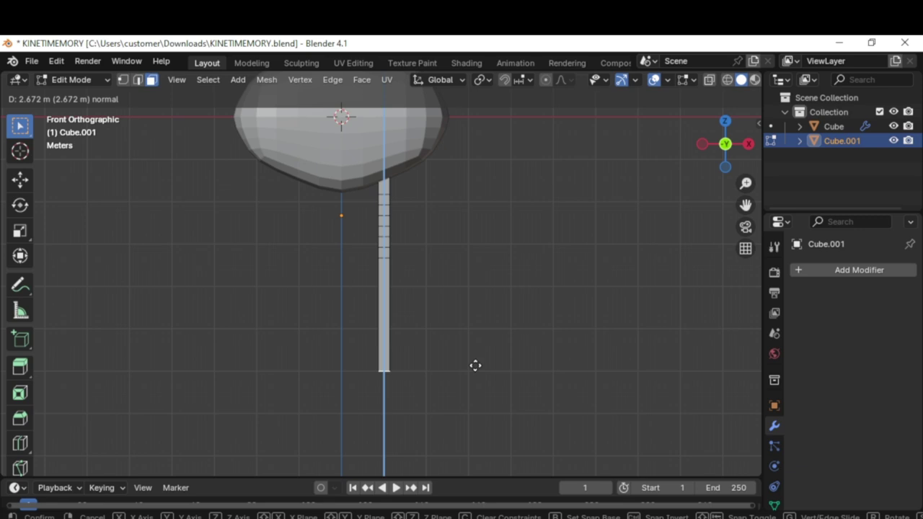
{"action": "left_click", "coordinate": [475, 366]}
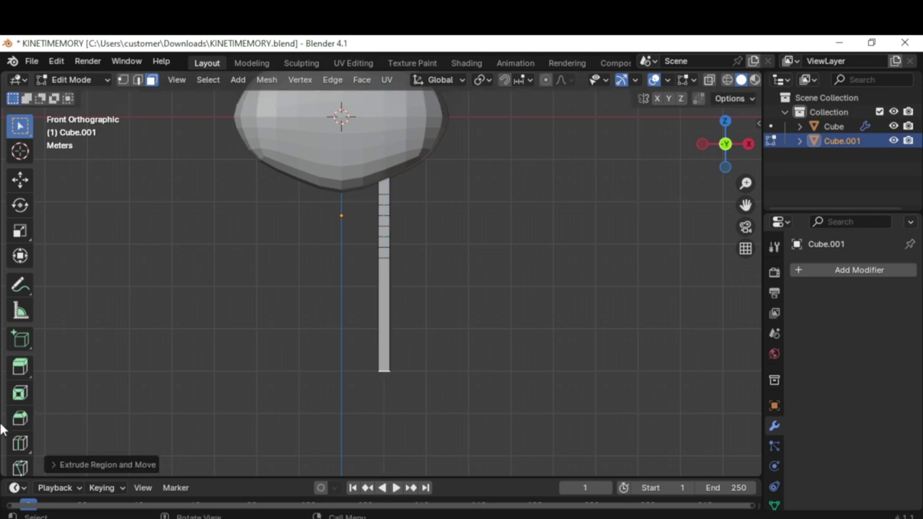
Step: Add evenly spaced horizontal loop cuts along the newly extruded lower section of the leg
{"action": "left_click", "coordinate": [23, 442]}
{"action": "left_click", "coordinate": [380, 279]}
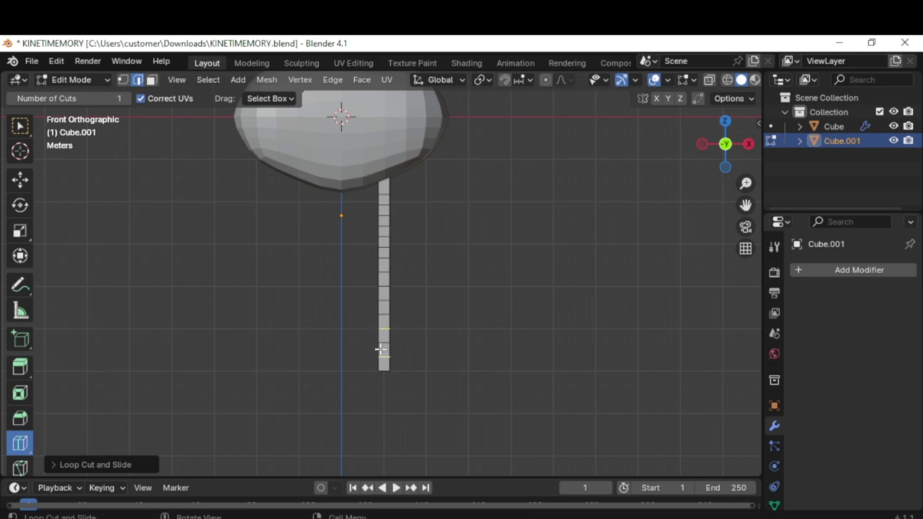
{"action": "scroll", "coordinate": [466, 340], "scroll_direction": "up", "scroll_amount": 2}
Step: In X-ray face selection, scale in the segment halfway down the leg to form a narrow knee
{"action": "key", "text": "w"}
{"action": "key", "text": "alt+z"}
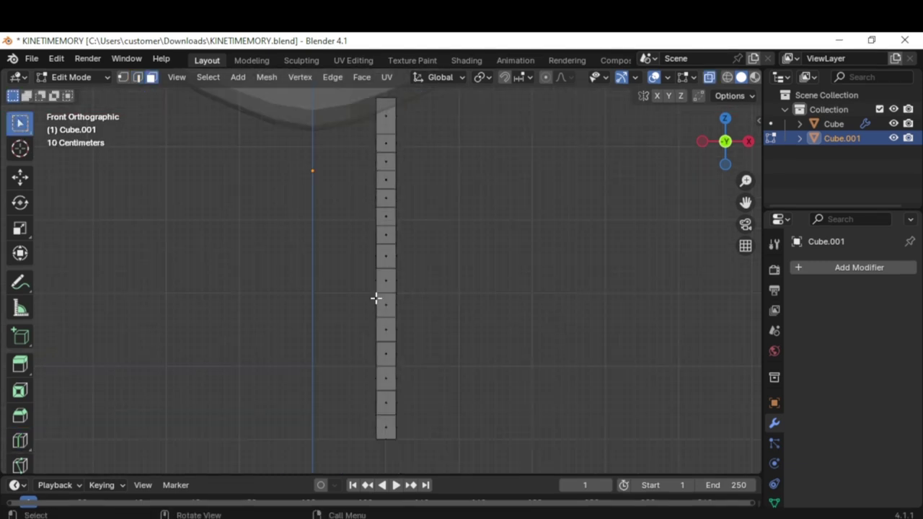
{"action": "key", "text": "3"}
{"action": "left_click", "coordinate": [385, 278]}
{"action": "key", "text": "s"}
{"action": "left_click", "coordinate": [507, 275]}
Step: In the right side view, select all faces below the knee and scale the lower leg slightly thicker
{"action": "key", "text": "KP_3"}
{"action": "left_click_drag", "start_coordinate": [350, 423], "coordinate": [443, 291]}
{"action": "key", "text": "s"}
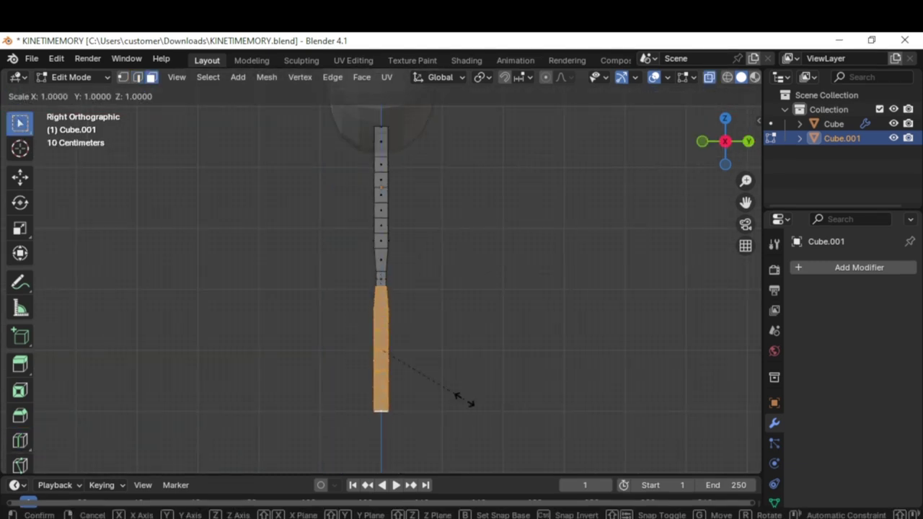
{"action": "key", "text": "Escape"}
{"action": "key", "text": "s"}
{"action": "key", "text": "Escape"}
Step: Return to the front view and undo the last edits to the leg
{"action": "key", "text": "KP_1"}
{"action": "key", "text": "ctrl+z"}
{"action": "key", "text": "ctrl+z"}
{"action": "key", "text": "ctrl+z"}
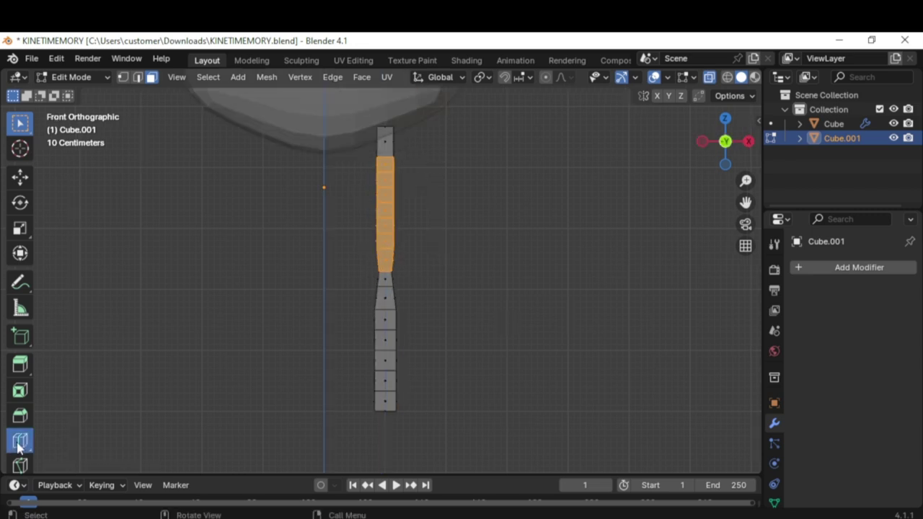
Step: Select the segments above the knee and scale them up to roughly match the lower leg's thickness
{"action": "mouse_move", "coordinate": [373, 266]}
{"action": "left_mouse_down"}
{"action": "mouse_move", "coordinate": [401, 124]}
{"action": "mouse_move", "coordinate": [421, 148]}
{"action": "left_mouse_up"}
{"action": "key", "text": "s"}
{"action": "key", "text": "x"}
{"action": "key", "text": "Escape"}
{"action": "key", "text": "KP_3"}
{"action": "key", "text": "s"}
{"action": "left_click", "coordinate": [534, 284]}
{"action": "middle_click_drag", "start_coordinate": [534, 283], "coordinate": [556, 241]}
Step: Add a Subdivision Surface modifier to the leg
{"action": "left_click", "coordinate": [858, 267]}
{"action": "mouse_move", "coordinate": [839, 270]}
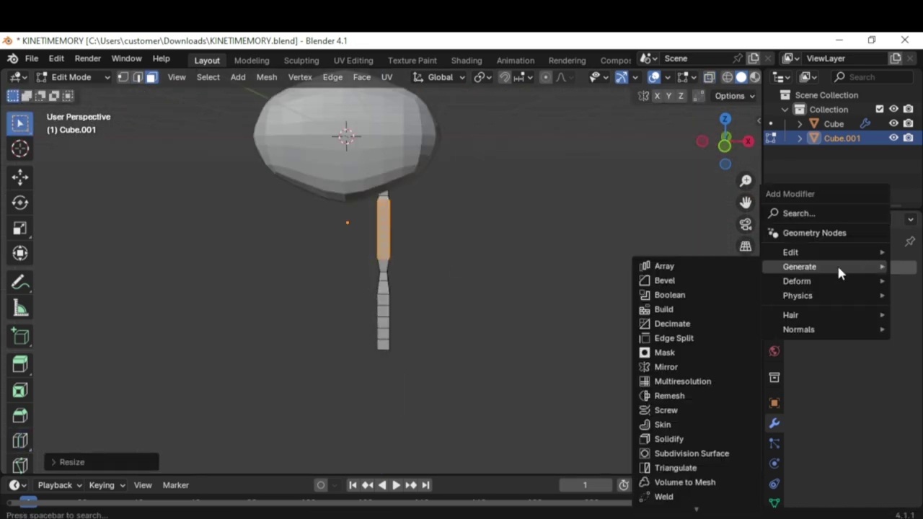
{"action": "left_click", "coordinate": [697, 453]}
{"action": "middle_click_drag", "start_coordinate": [438, 280], "coordinate": [492, 251]}
Step: In the front view, select the leg's lowest segment and scale it along X into a wide, flared foot
{"action": "key", "text": "KP_1"}
{"action": "scroll", "coordinate": [455, 319], "scroll_direction": "up", "scroll_amount": 5}
{"action": "key", "text": "KP_3"}
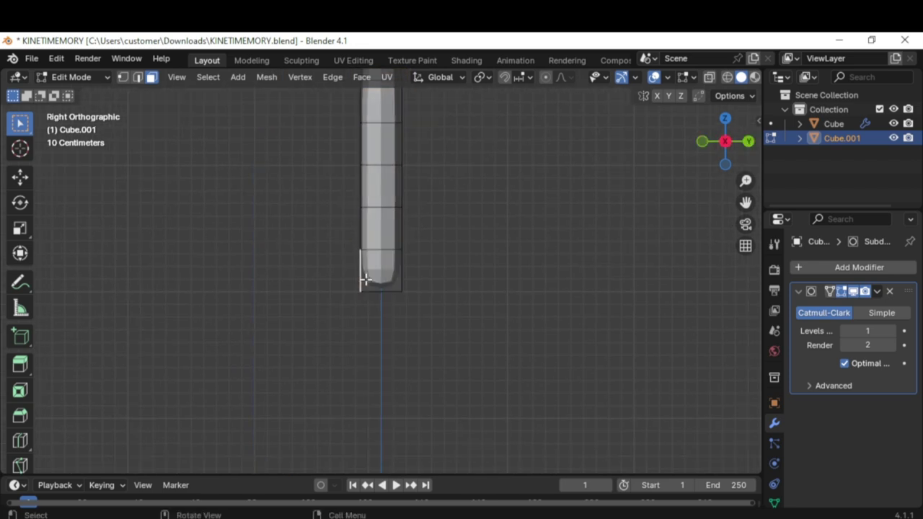
{"action": "key", "text": "KP_1"}
{"action": "left_click_drag", "start_coordinate": [338, 238], "coordinate": [425, 303]}
{"action": "key", "text": "s"}
{"action": "key", "text": "x"}
{"action": "left_click", "coordinate": [700, 264]}
{"action": "middle_click_drag", "start_coordinate": [701, 264], "coordinate": [419, 359]}
{"action": "key", "text": "KP_1"}
{"action": "middle_click_drag", "start_coordinate": [379, 293], "coordinate": [489, 264]}
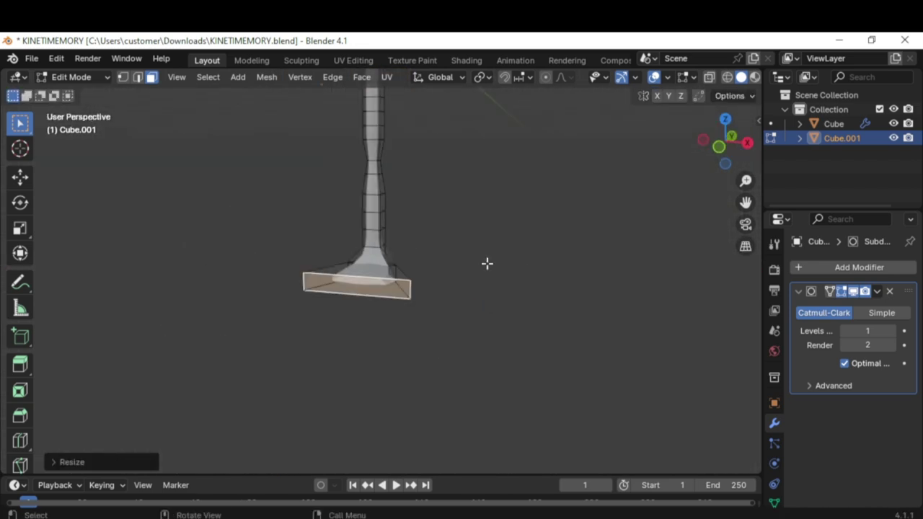
Step: Select the leg's shaft between its top segment and the foot and scale it along X by about 1.6
{"action": "key", "text": "KP_1"}
{"action": "scroll", "coordinate": [414, 204], "scroll_direction": "down", "scroll_amount": 3}
{"action": "scroll", "coordinate": [414, 204], "scroll_direction": "up", "scroll_amount": 4}
{"action": "left_click_drag", "start_coordinate": [378, 347], "coordinate": [442, 155]}
{"action": "key", "text": "s"}
{"action": "key", "text": "x"}
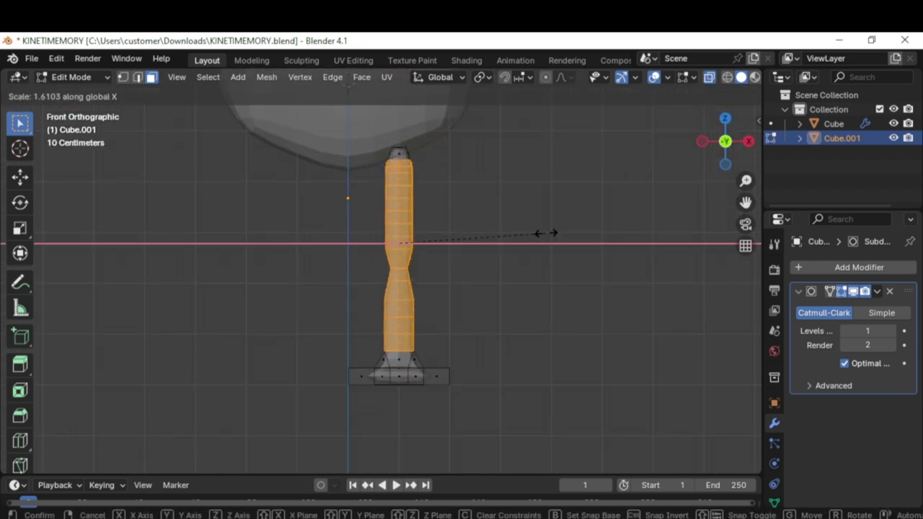
{"action": "left_click", "coordinate": [548, 233]}
{"action": "key", "text": "KP_3"}
{"action": "middle_click_drag", "start_coordinate": [552, 230], "coordinate": [420, 291]}
{"action": "key", "text": "alt+a"}
Step: In Object Mode, raise the whole leg along Z so its top sits deeper inside the body
{"action": "key", "text": "KP_1"}
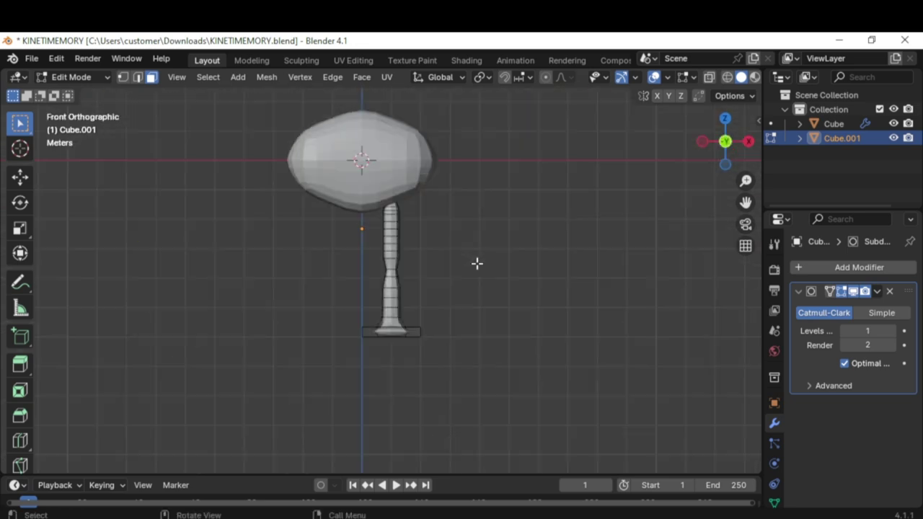
{"action": "scroll", "coordinate": [505, 309], "scroll_direction": "up", "scroll_amount": 3}
{"action": "middle_click_drag", "start_coordinate": [505, 309], "coordinate": [476, 242]}
{"action": "key", "text": "Tab"}
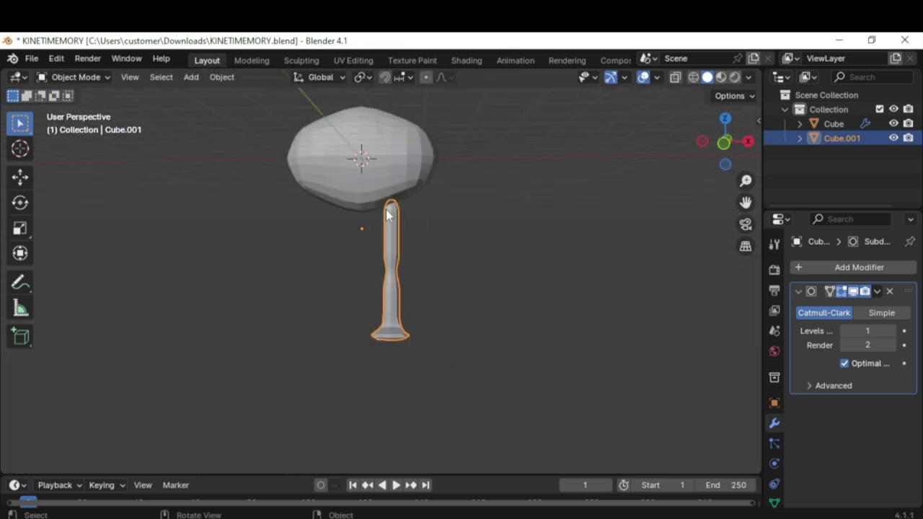
{"action": "key", "text": "KP_1"}
{"action": "key", "text": "g"}
{"action": "key", "text": "z"}
{"action": "left_click", "coordinate": [476, 238]}
Step: In Edit Mode, lower the foot end along Z to lengthen the leg and add loop cuts across the stretched section
{"action": "key", "text": "Tab"}
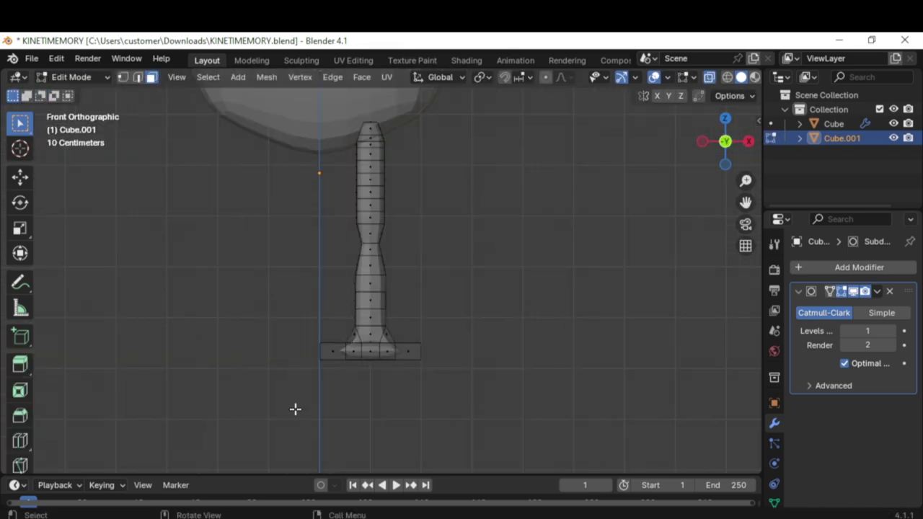
{"action": "left_click_drag", "start_coordinate": [295, 409], "coordinate": [458, 298]}
{"action": "key", "text": "g"}
{"action": "key", "text": "z"}
{"action": "key", "text": "ctrl+r"}
{"action": "left_click", "coordinate": [381, 288]}
{"action": "middle_click_drag", "start_coordinate": [380, 288], "coordinate": [540, 219]}
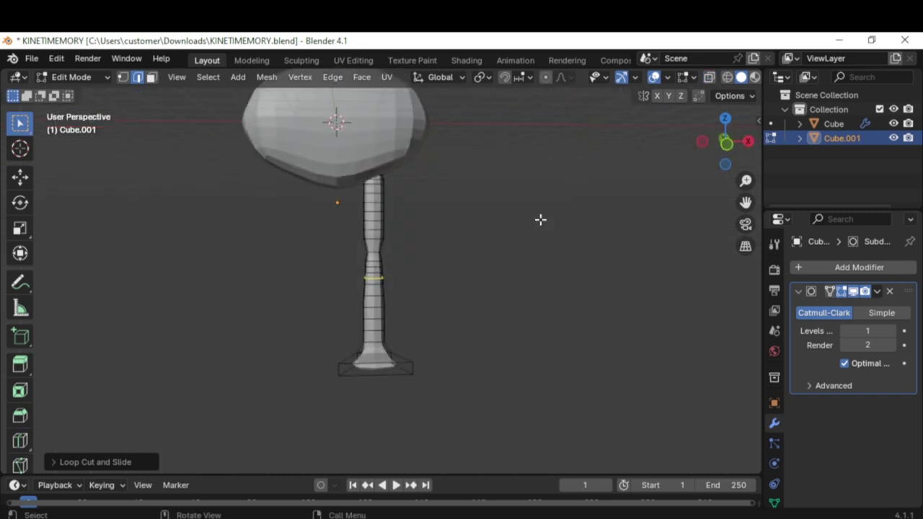
{"action": "key", "text": "KP_1"}
Step: Duplicate the leg in place and mirror the copy across X to make the opposite leg
{"action": "key", "text": "Tab"}
{"action": "right_click", "coordinate": [418, 262]}
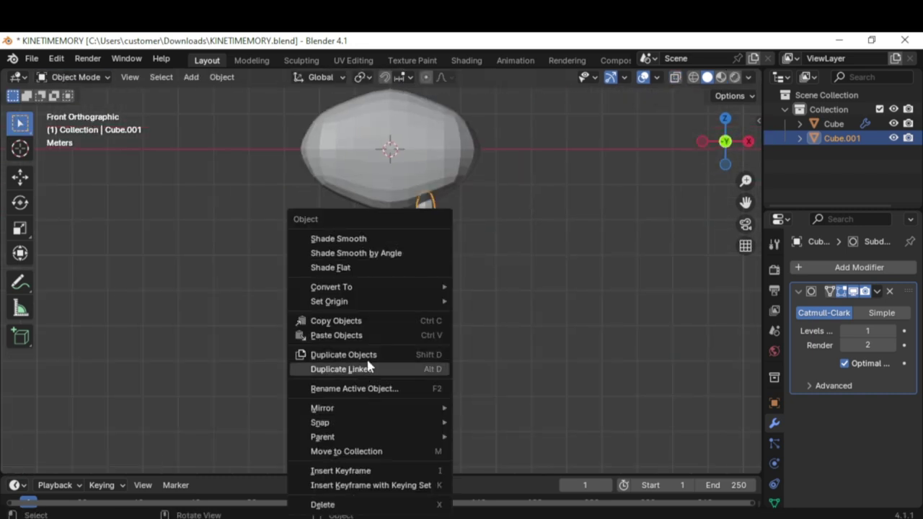
{"action": "left_click", "coordinate": [353, 353]}
{"action": "key", "text": "Escape"}
{"action": "key", "text": "ctrl+m"}
{"action": "key", "text": "x"}
{"action": "key", "text": "Return"}
{"action": "middle_click_drag", "start_coordinate": [492, 309], "coordinate": [315, 304]}
{"action": "key", "text": "KP_1"}
{"action": "scroll", "coordinate": [411, 241], "scroll_direction": "up", "scroll_amount": 3}
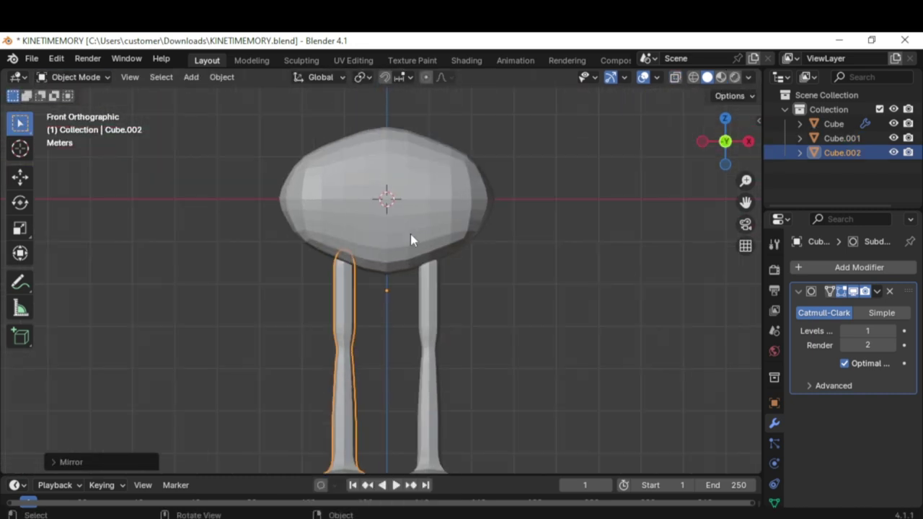
Step: Add a new cube at the body's centre and scale it down along X and Y into a thin bar
{"action": "left_click", "coordinate": [191, 76]}
{"action": "left_click", "coordinate": [321, 110]}
{"action": "key", "text": "s"}
{"action": "key", "text": "x"}
{"action": "left_click", "coordinate": [411, 202]}
{"action": "key", "text": "KP_3"}
{"action": "key", "text": "s"}
{"action": "key", "text": "y"}
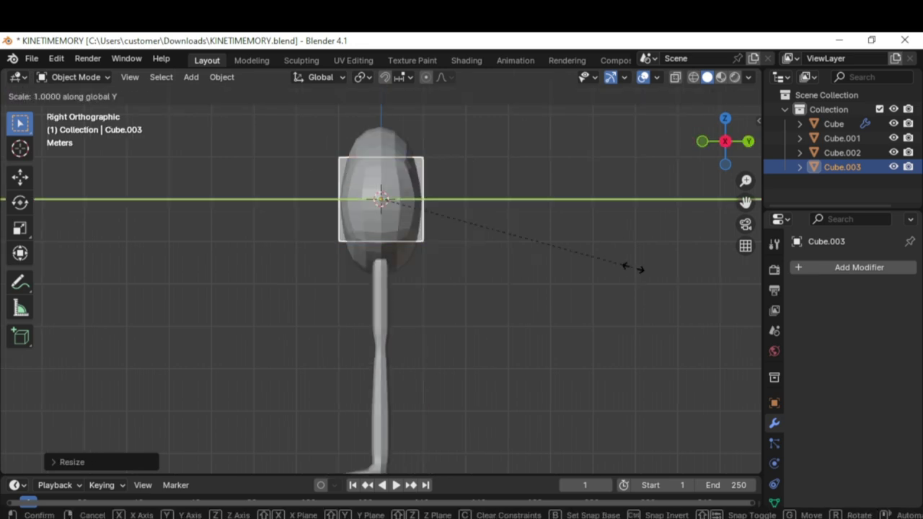
{"action": "left_click", "coordinate": [395, 218]}
Step: In the front view, tilt the small bar toward positive X and move it to the body's upper side, partly sunk into the surface
{"action": "key", "text": "KP_1"}
{"action": "scroll", "coordinate": [468, 214], "scroll_direction": "up", "scroll_amount": 2}
{"action": "key", "text": "r"}
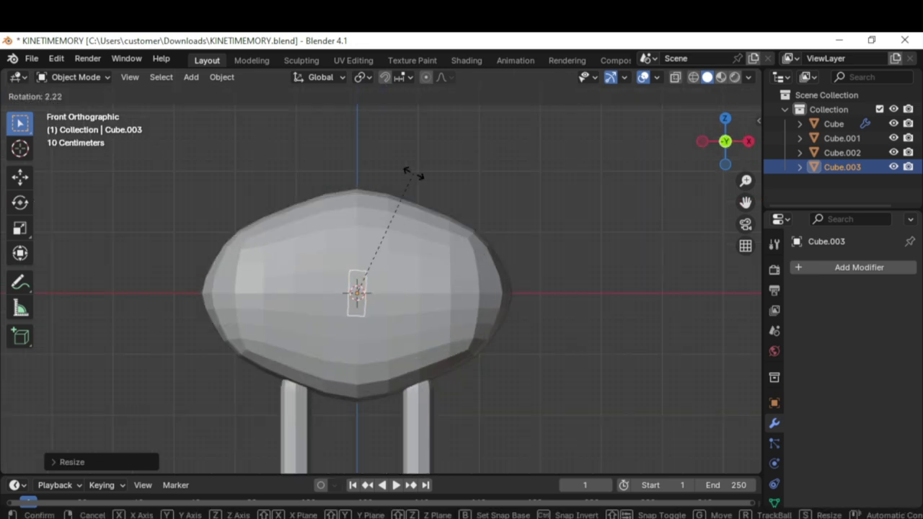
{"action": "left_click", "coordinate": [479, 252]}
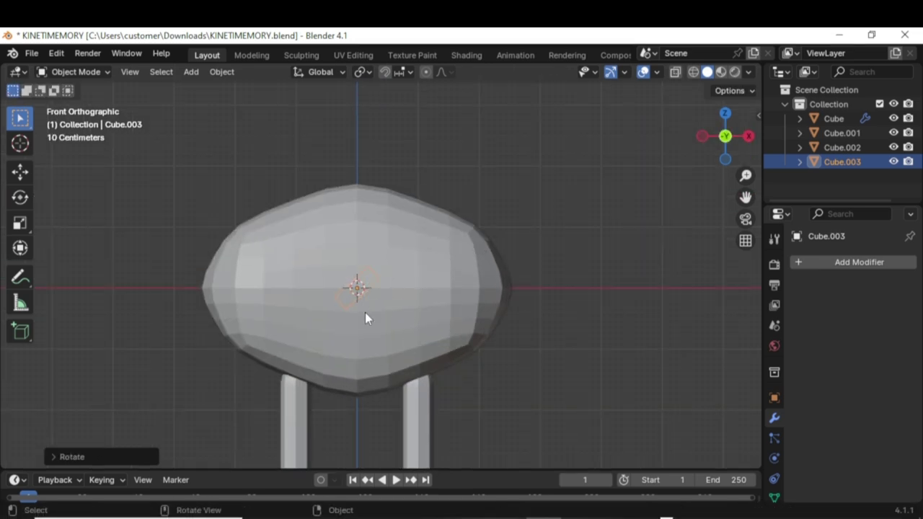
{"action": "key", "text": "g"}
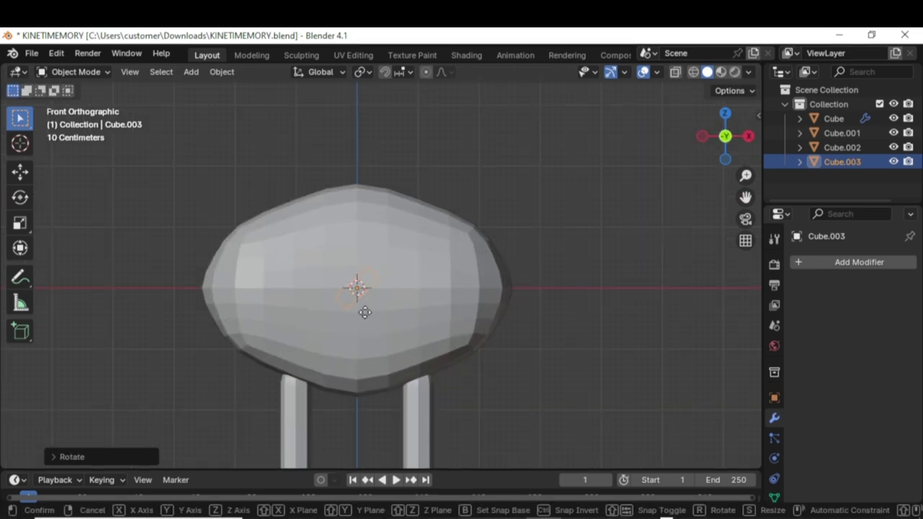
{"action": "left_click", "coordinate": [472, 229]}
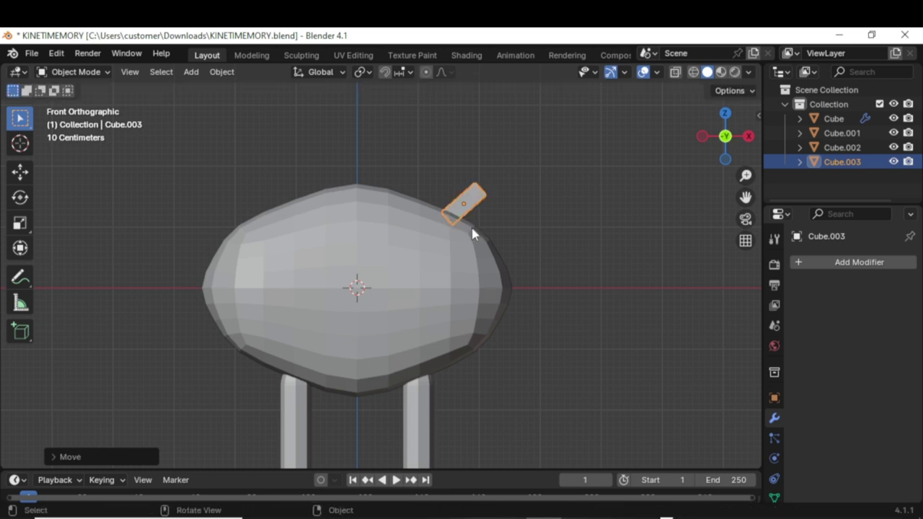
{"action": "key", "text": "g"}
{"action": "left_click", "coordinate": [526, 198]}
{"action": "middle_click_drag", "start_coordinate": [527, 203], "coordinate": [505, 230]}
{"action": "key", "text": "KP_1"}
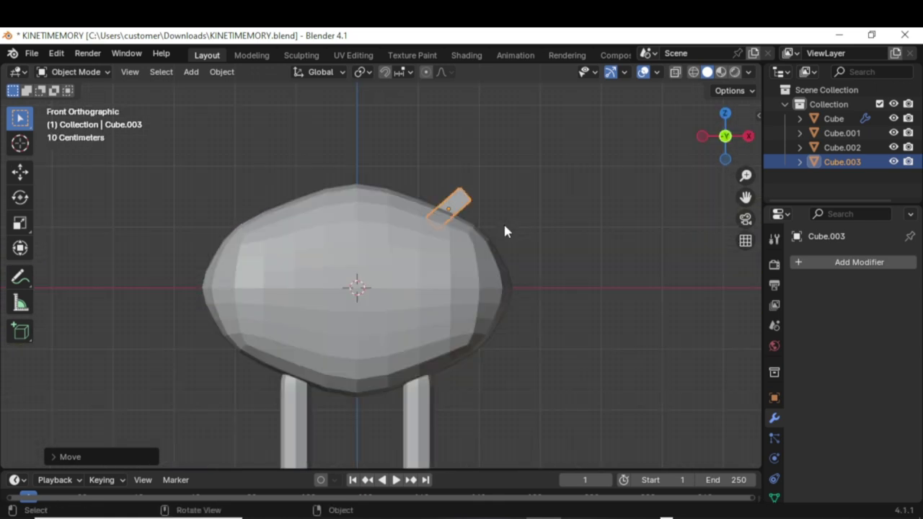
Step: Add a Subdivision Surface modifier to the small tilted bar
{"action": "left_click", "coordinate": [839, 262]}
{"action": "mouse_move", "coordinate": [827, 266]}
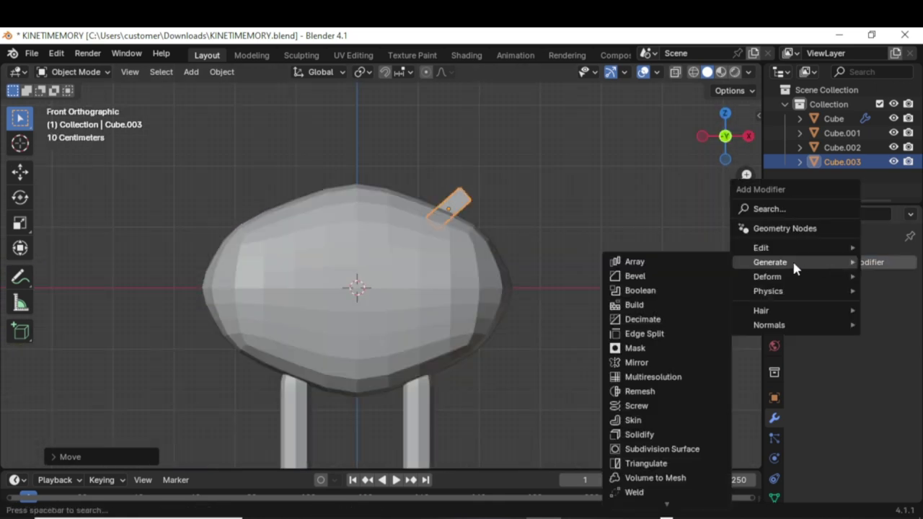
{"action": "left_click", "coordinate": [661, 449]}
Step: Enter Edit Mode on the small bar and add a loop cut across it
{"action": "left_click", "coordinate": [76, 72]}
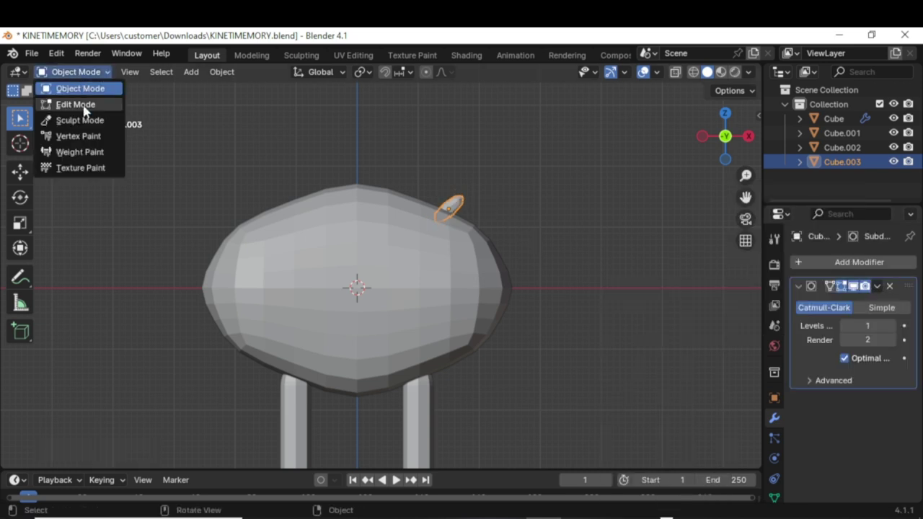
{"action": "left_click", "coordinate": [76, 103]}
{"action": "scroll", "coordinate": [462, 165], "scroll_direction": "up", "scroll_amount": 2}
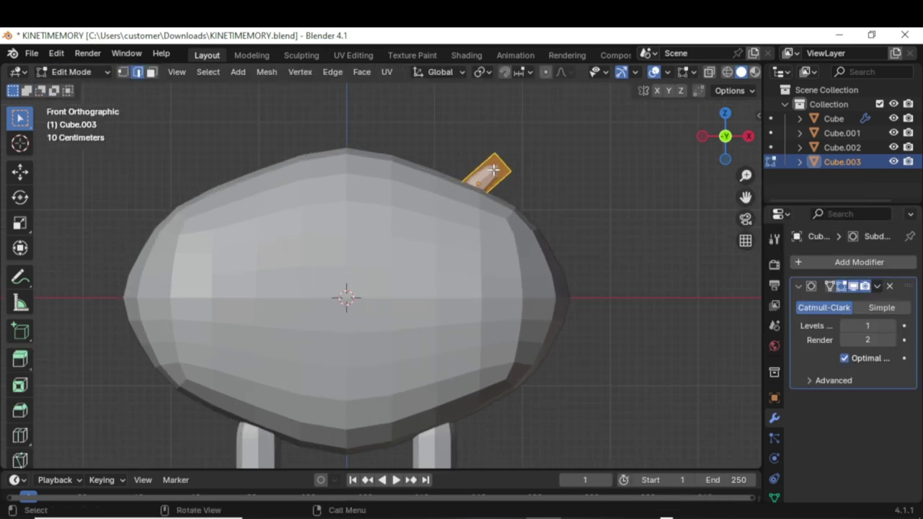
{"action": "left_click", "coordinate": [19, 437]}
{"action": "left_click", "coordinate": [474, 178]}
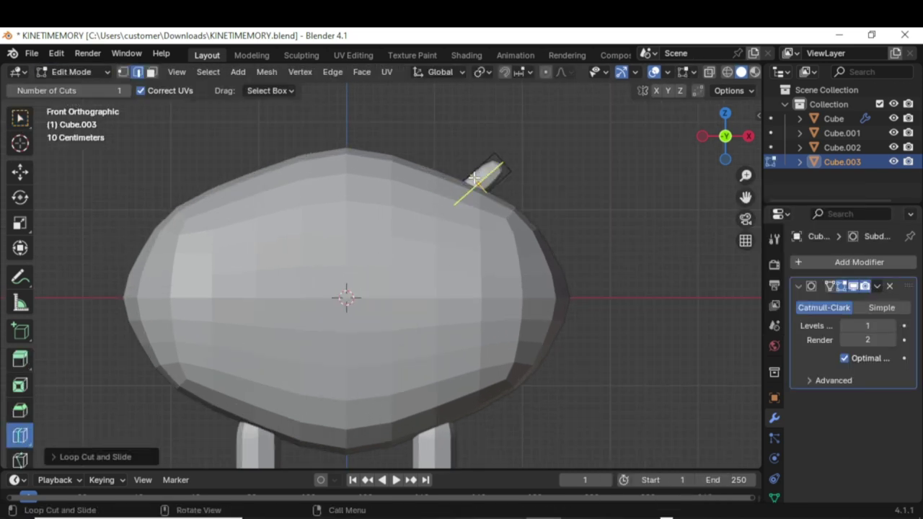
Step: Select the small bar's outer end face, rotate it about 25° in the front view and extrude it outward
{"action": "left_click", "coordinate": [19, 118]}
{"action": "middle_click_drag", "start_coordinate": [605, 171], "coordinate": [461, 165]}
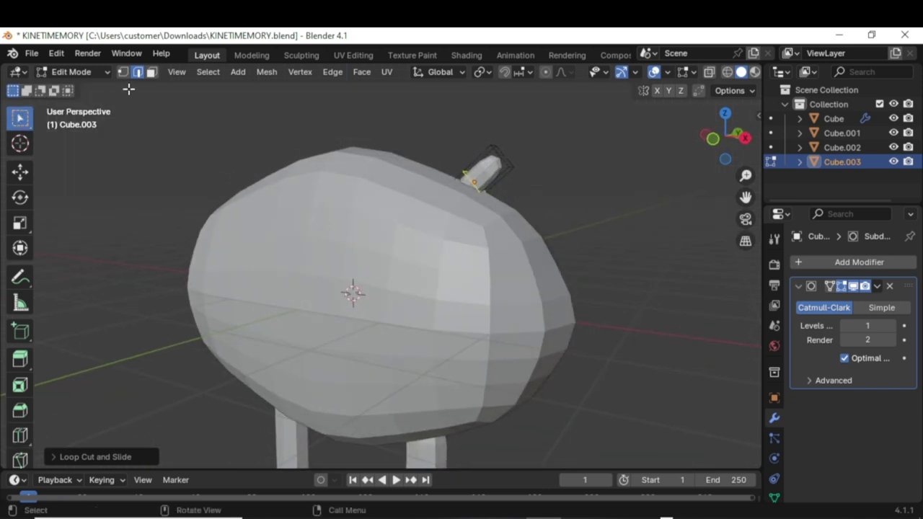
{"action": "left_click", "coordinate": [152, 72]}
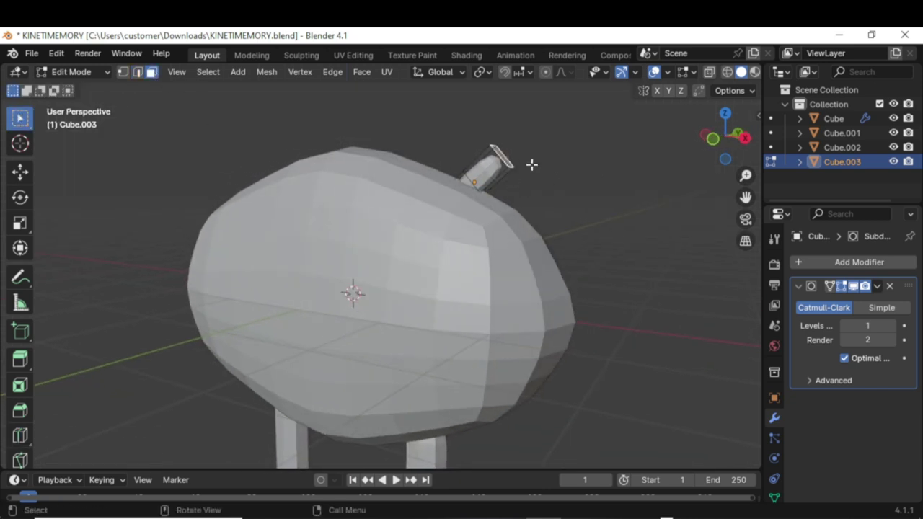
{"action": "key", "text": "KP_1"}
{"action": "key", "text": "r"}
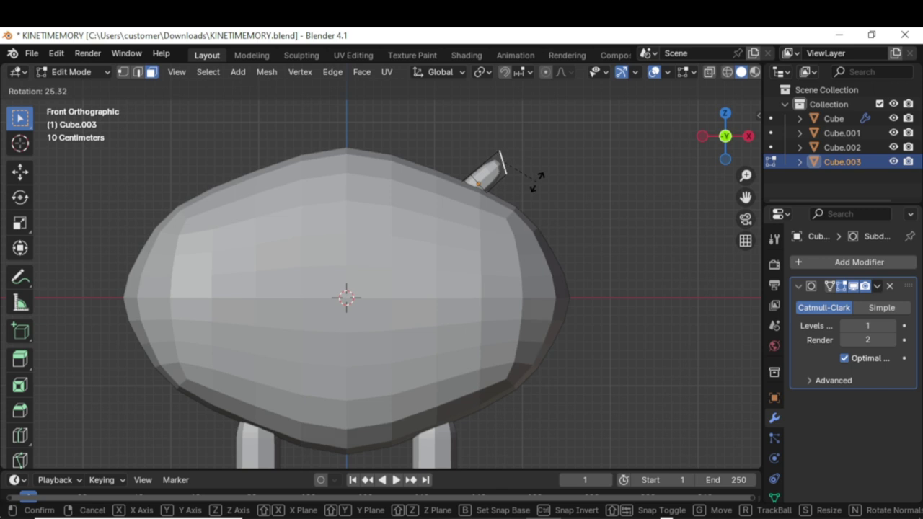
{"action": "left_click", "coordinate": [536, 181]}
{"action": "key", "text": "e"}
{"action": "left_click", "coordinate": [593, 203]}
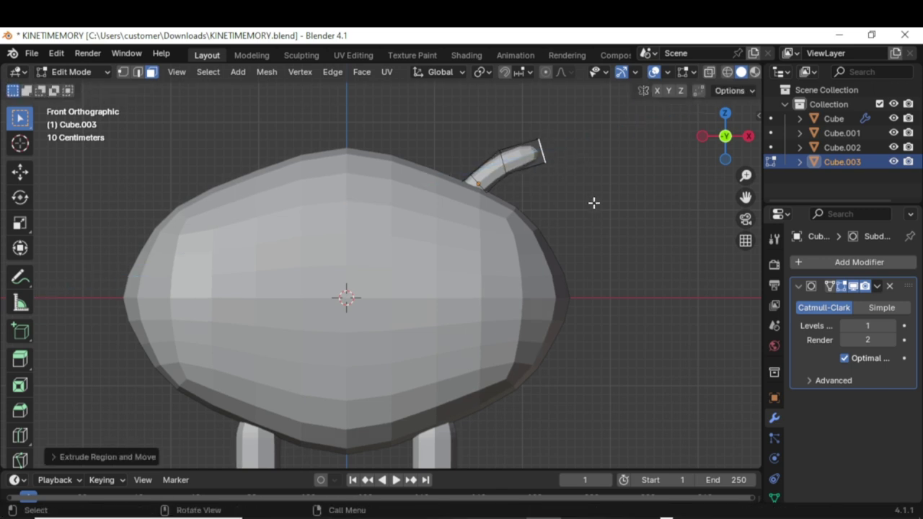
Step: Shrink the appendage's end face along Z, rotate it more upright and extrude another segment toward positive X
{"action": "key", "text": "s"}
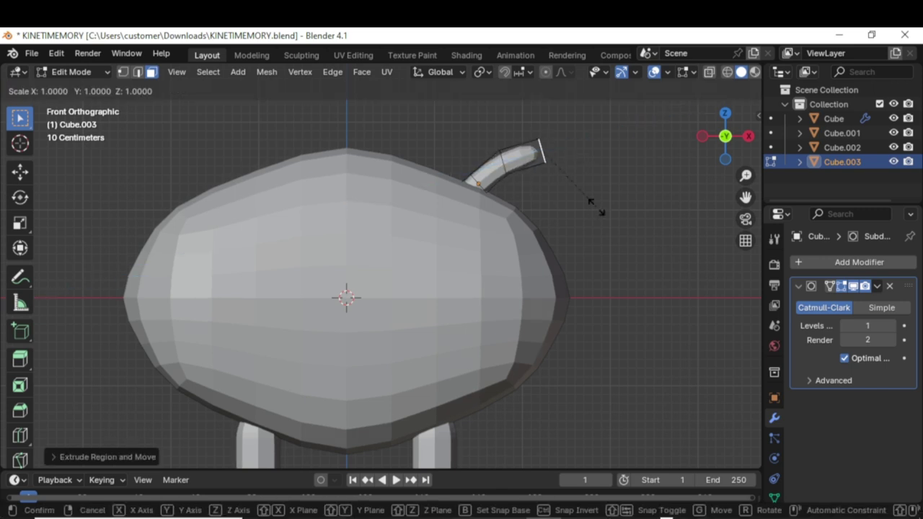
{"action": "key", "text": "z"}
{"action": "left_click", "coordinate": [571, 173]}
{"action": "key", "text": "r"}
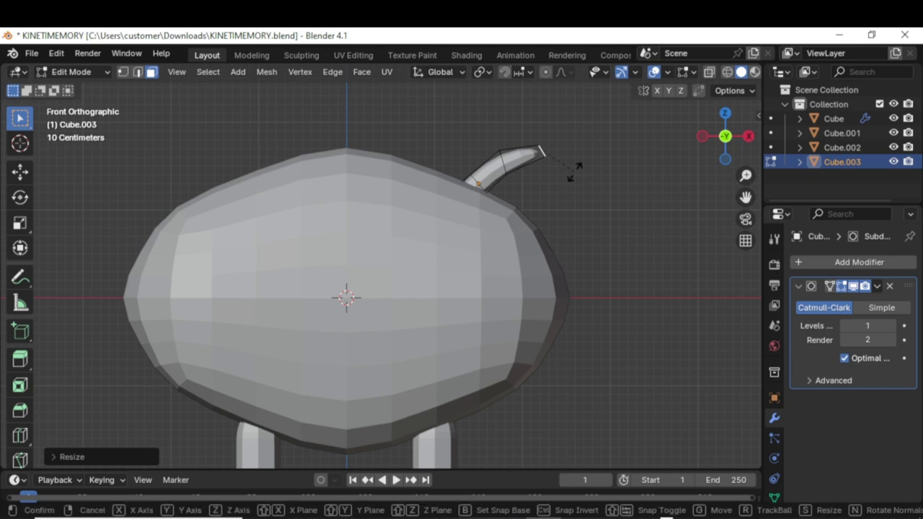
{"action": "left_click", "coordinate": [558, 180]}
{"action": "key", "text": "e"}
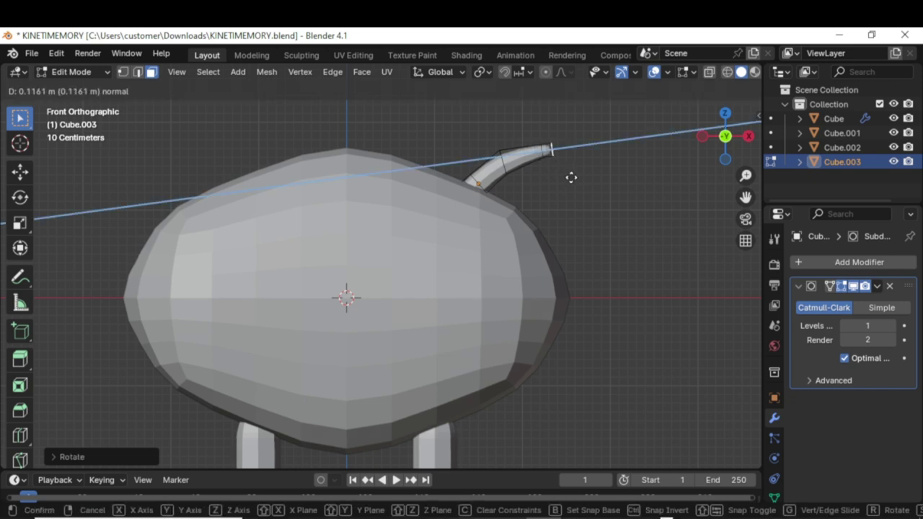
{"action": "left_click", "coordinate": [608, 170]}
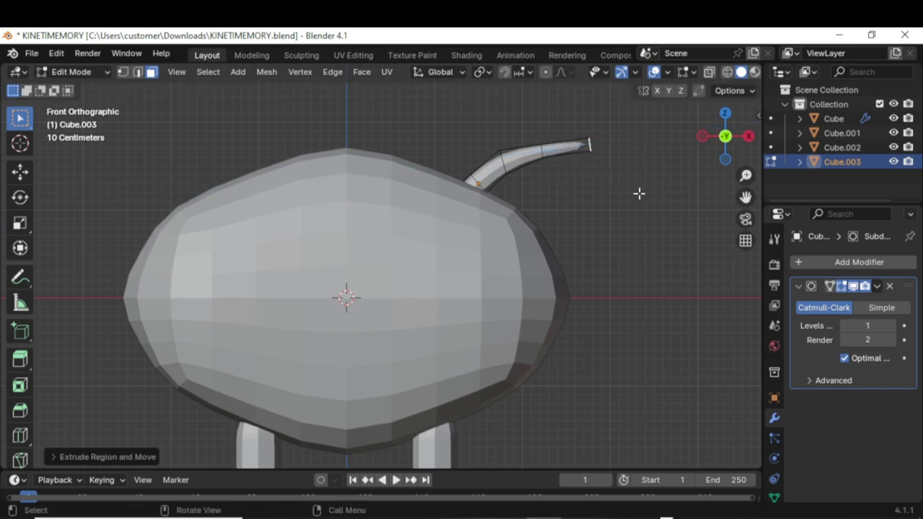
Step: Scale down and rotate the appendage's tip face, then extrude a final thin segment running nearly horizontally
{"action": "key", "text": "s"}
{"action": "left_click", "coordinate": [624, 183]}
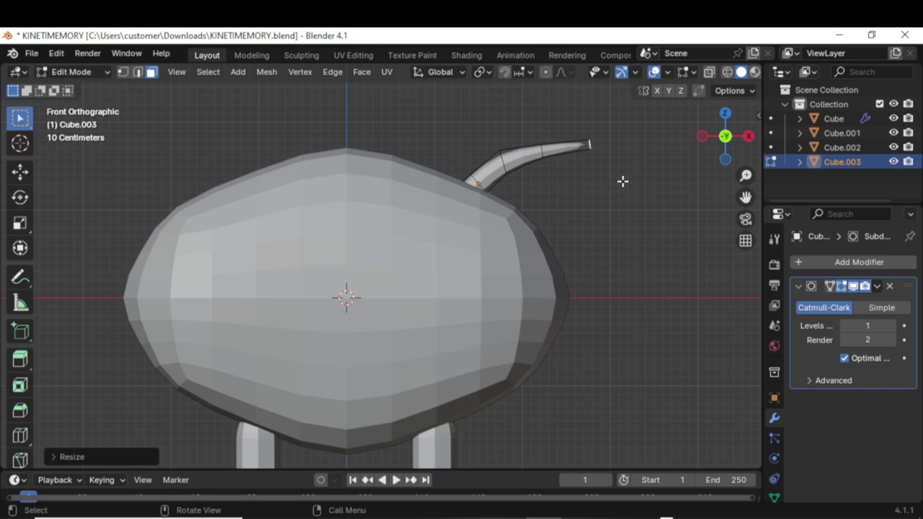
{"action": "key", "text": "r"}
{"action": "left_click", "coordinate": [614, 184]}
{"action": "key", "text": "g"}
{"action": "key", "text": "g"}
{"action": "left_click", "coordinate": [670, 189]}
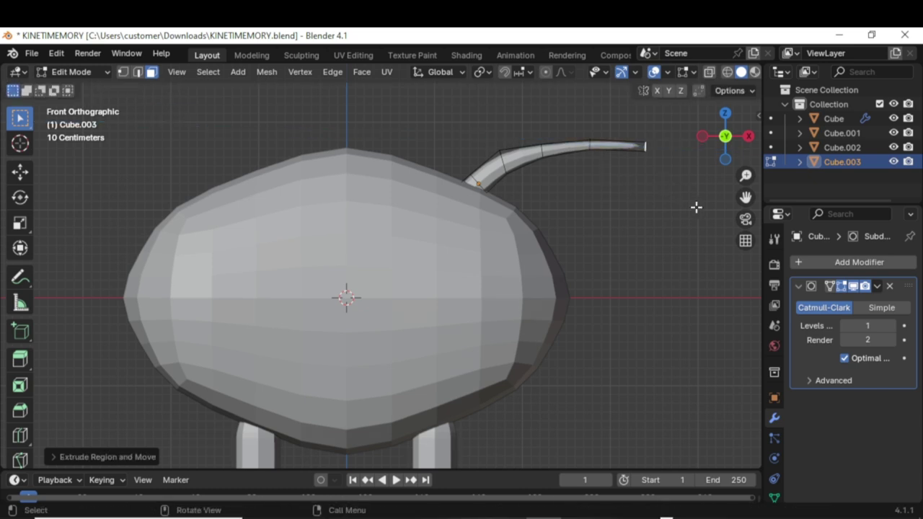
Step: Add several loop cuts across the curved appendage, dividing its inner and middle segments into short sections
{"action": "middle_click_drag", "start_coordinate": [697, 206], "coordinate": [594, 228]}
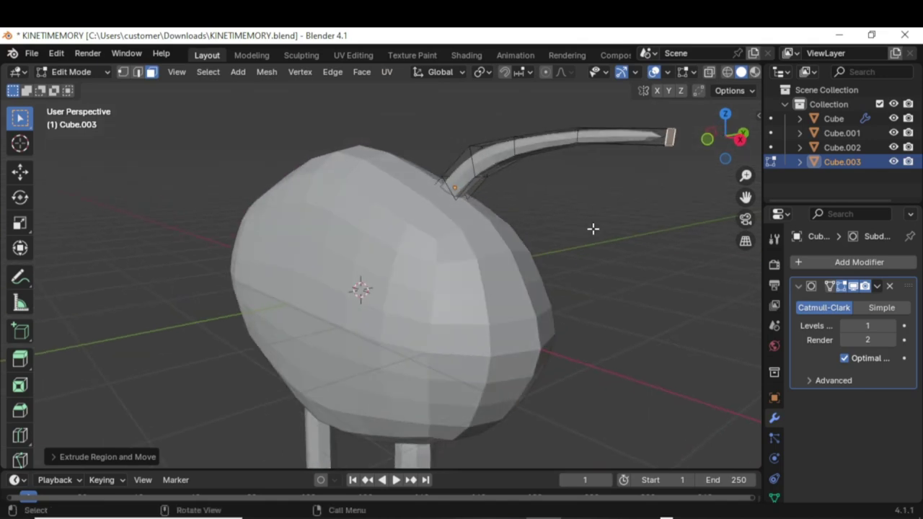
{"action": "key", "text": "KP_1"}
{"action": "scroll", "coordinate": [588, 226], "scroll_direction": "down", "scroll_amount": 1}
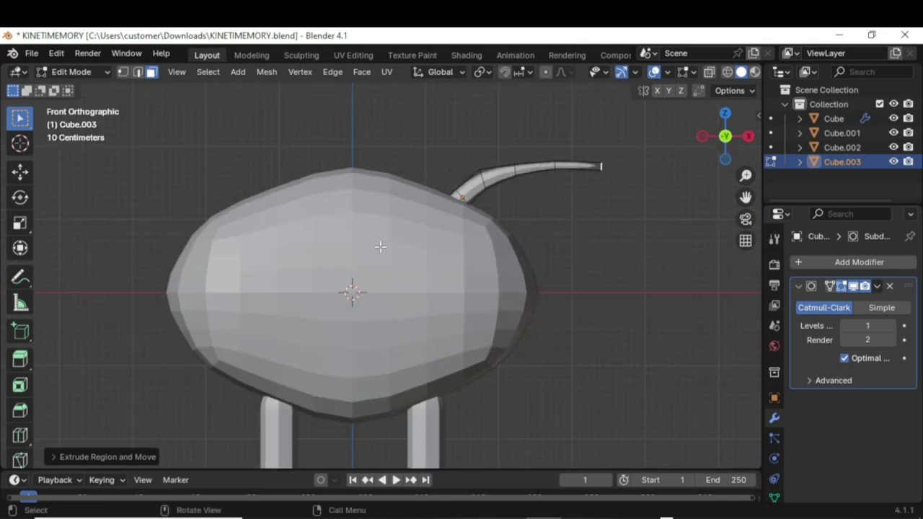
{"action": "left_click", "coordinate": [18, 438]}
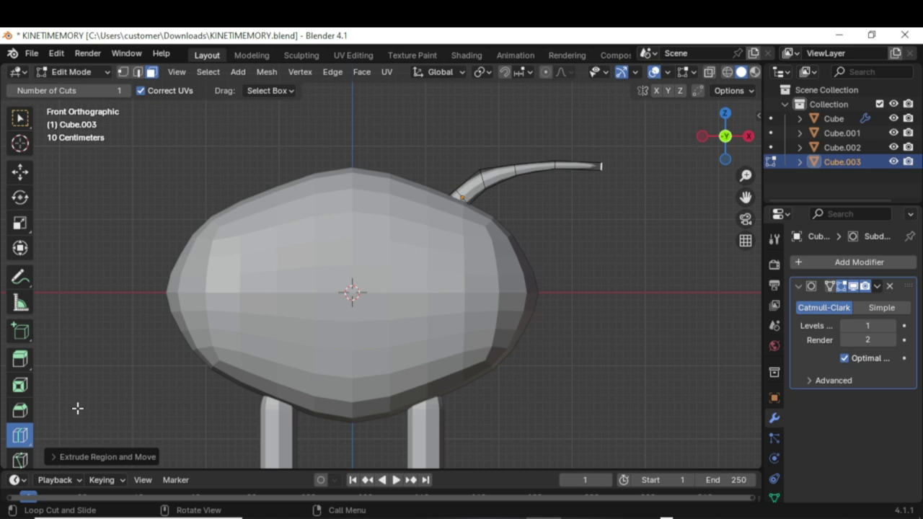
{"action": "left_click", "coordinate": [476, 186]}
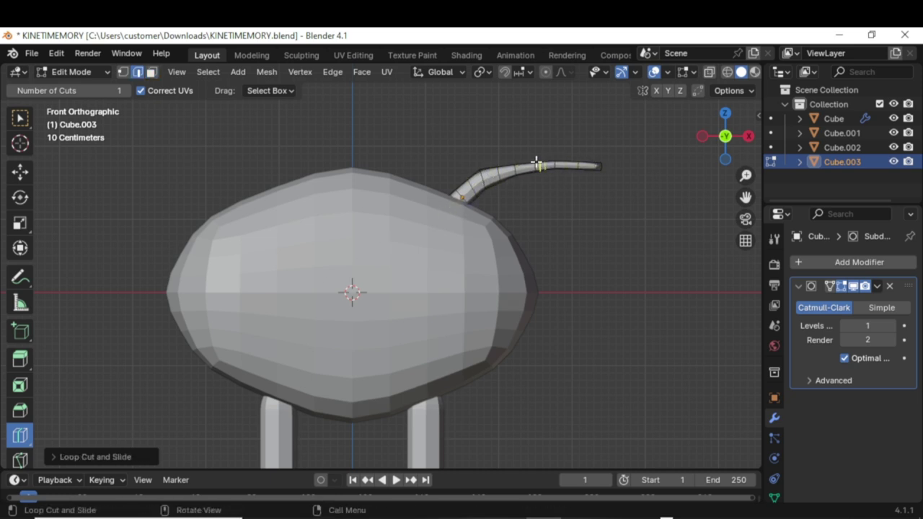
{"action": "left_click", "coordinate": [525, 161]}
{"action": "left_click", "coordinate": [552, 178]}
{"action": "middle_click_drag", "start_coordinate": [544, 183], "coordinate": [575, 309]}
{"action": "scroll", "coordinate": [464, 264], "scroll_direction": "up", "scroll_amount": 4}
{"action": "scroll", "coordinate": [486, 323], "scroll_direction": "up", "scroll_amount": 5}
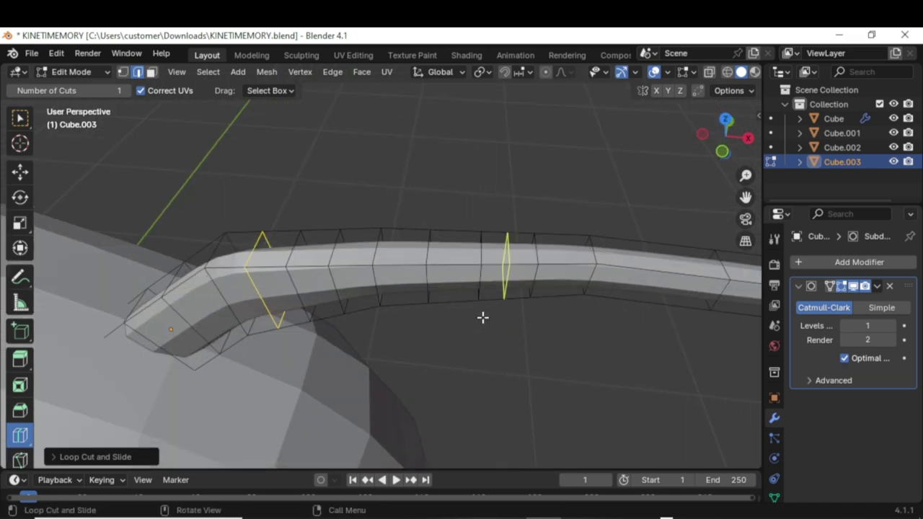
Step: Select three alternating faces on the appendage's underside and three on its upper side, and extrude them along normals into long spikes
{"action": "left_click", "coordinate": [20, 117]}
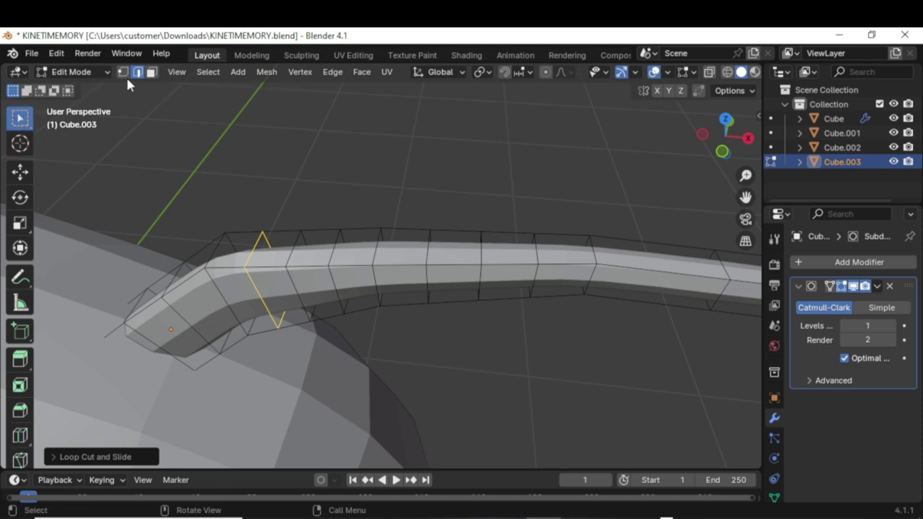
{"action": "left_click", "coordinate": [151, 72]}
{"action": "middle_click_drag", "start_coordinate": [427, 268], "coordinate": [338, 259]}
{"action": "left_click", "coordinate": [333, 259]}
{"action": "left_click", "coordinate": [437, 231], "text": "shift"}
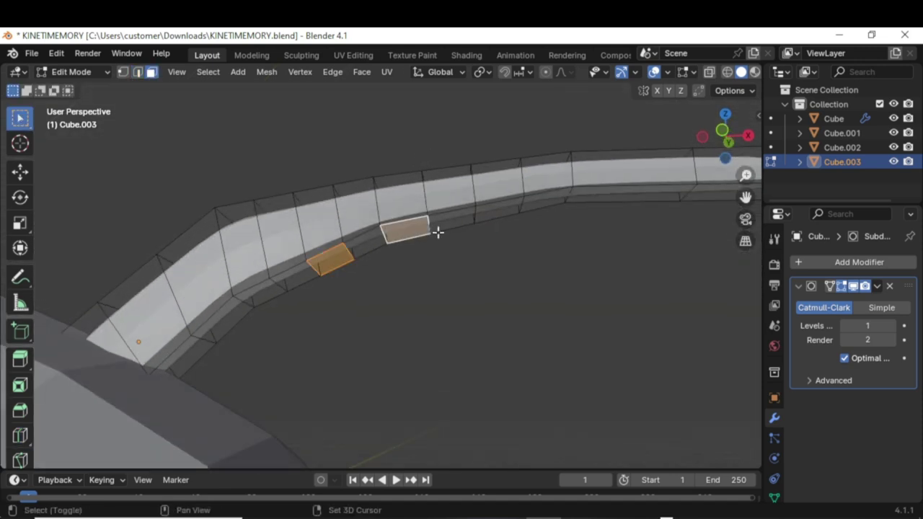
{"action": "left_click", "coordinate": [495, 207], "text": "shift"}
{"action": "middle_click_drag", "start_coordinate": [495, 207], "coordinate": [501, 313]}
{"action": "left_click", "coordinate": [501, 243], "text": "shift"}
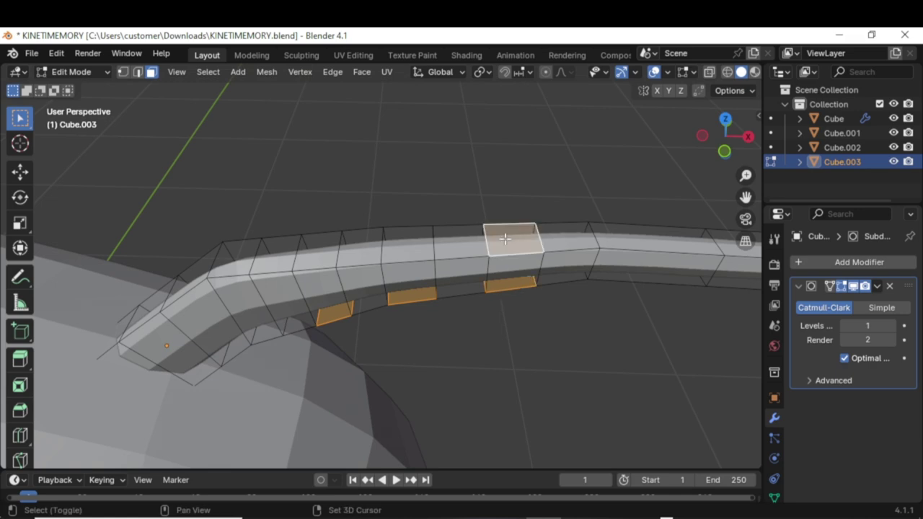
{"action": "left_click", "coordinate": [405, 247], "text": "shift"}
{"action": "left_click", "coordinate": [317, 251], "text": "shift"}
{"action": "middle_click_drag", "start_coordinate": [318, 251], "coordinate": [573, 253]}
{"action": "right_click", "coordinate": [626, 308]}
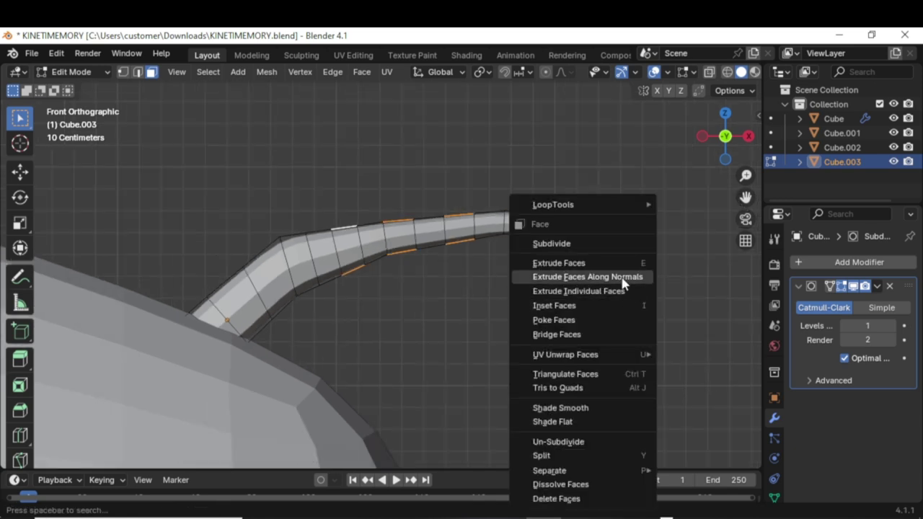
{"action": "left_click", "coordinate": [621, 280]}
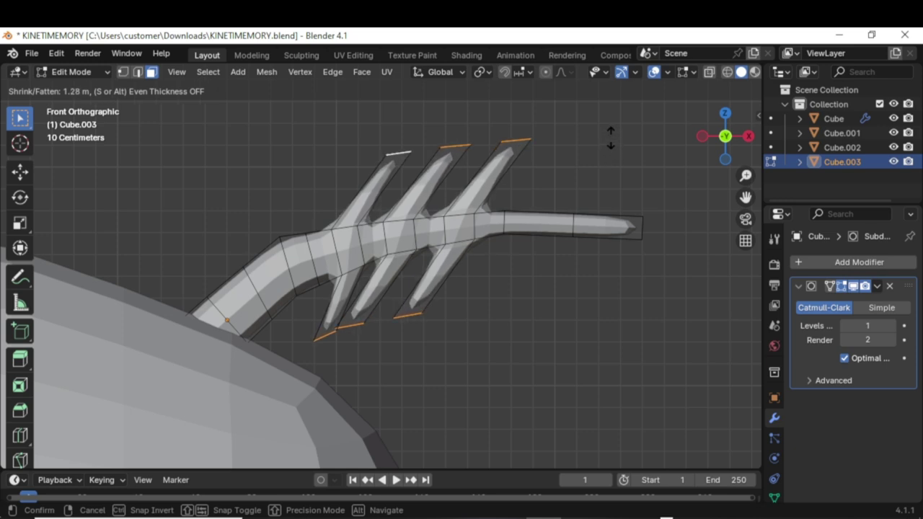
{"action": "left_click", "coordinate": [612, 169]}
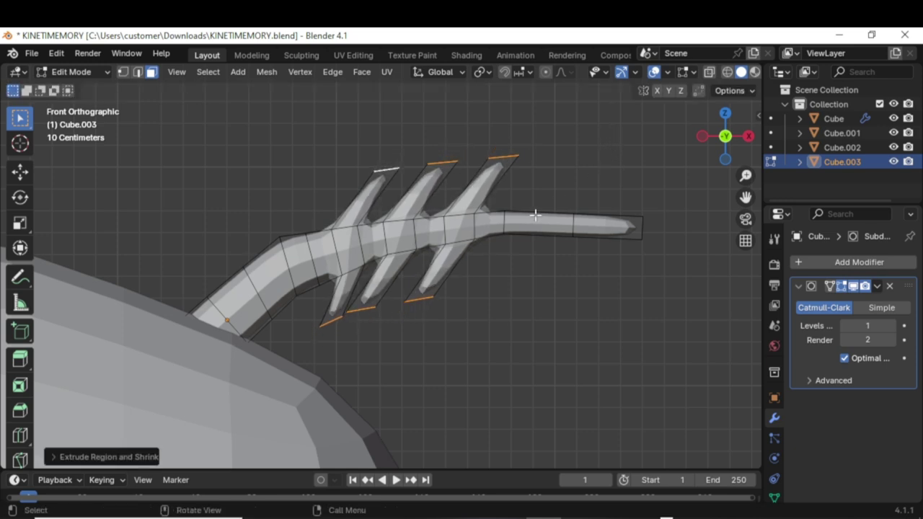
Step: Move the end face of the middle lower spike slightly along the X axis
{"action": "middle_click_drag", "start_coordinate": [484, 292], "coordinate": [452, 229]}
{"action": "left_click", "coordinate": [360, 282]}
{"action": "middle_click_drag", "start_coordinate": [360, 283], "coordinate": [431, 358]}
{"action": "key", "text": "g"}
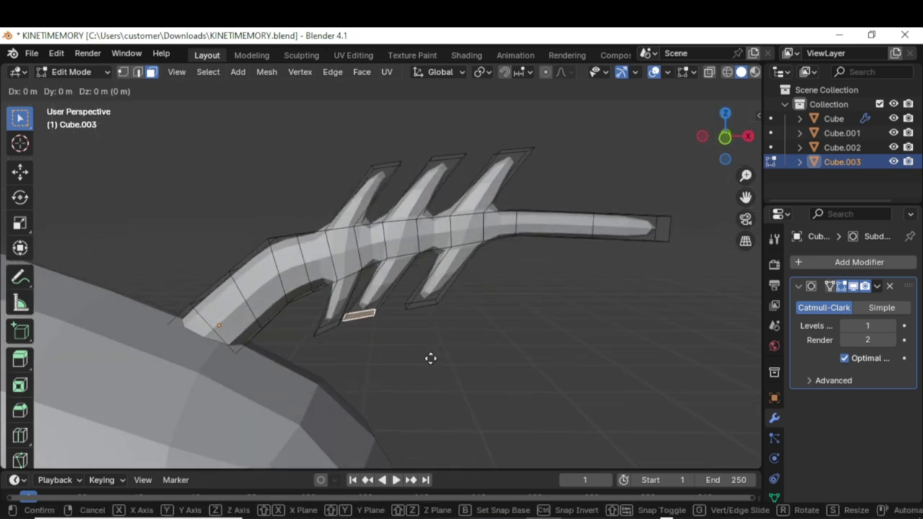
{"action": "key", "text": "x"}
{"action": "left_click", "coordinate": [452, 358]}
{"action": "middle_click_drag", "start_coordinate": [451, 359], "coordinate": [501, 235]}
{"action": "scroll", "coordinate": [460, 331], "scroll_direction": "down", "scroll_amount": 3}
{"action": "key", "text": "KP_1"}
{"action": "scroll", "coordinate": [404, 310], "scroll_direction": "down", "scroll_amount": 5}
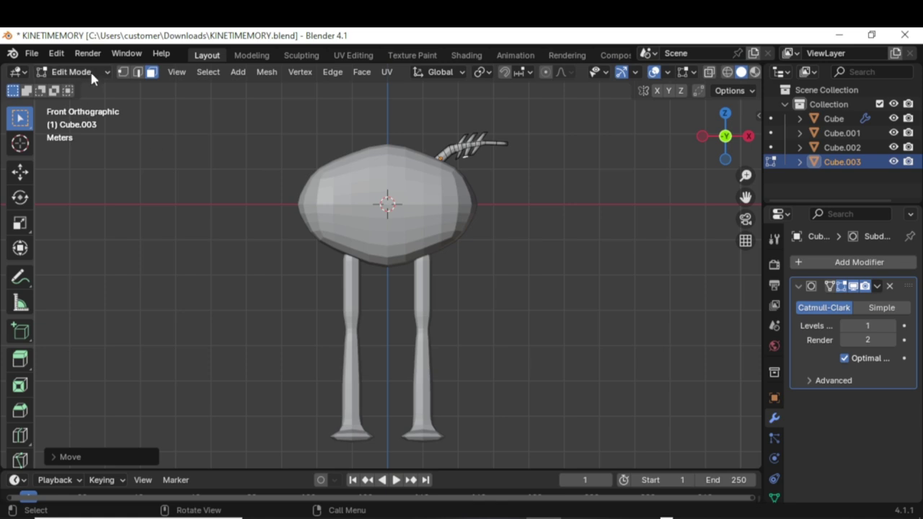
Step: Save the file, return to Object Mode and deselect the appendage
{"action": "left_click", "coordinate": [32, 53]}
{"action": "left_click", "coordinate": [73, 146]}
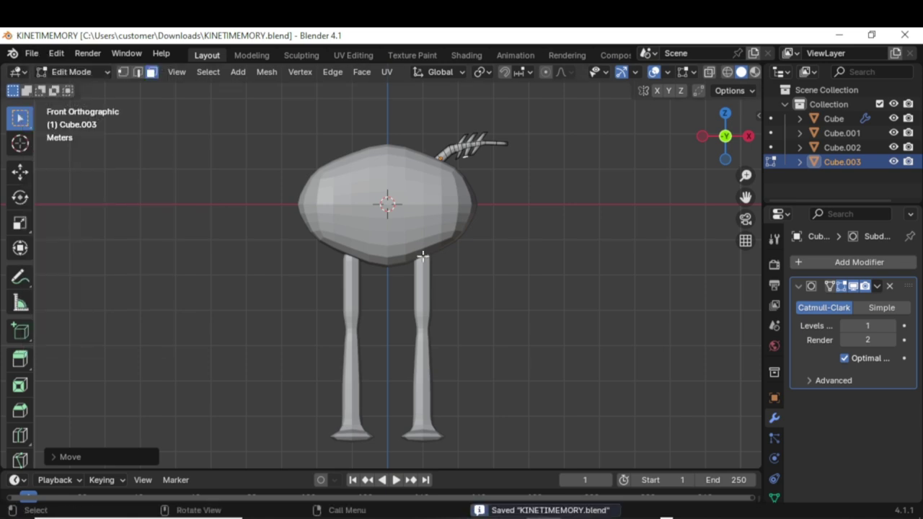
{"action": "left_click", "coordinate": [82, 72]}
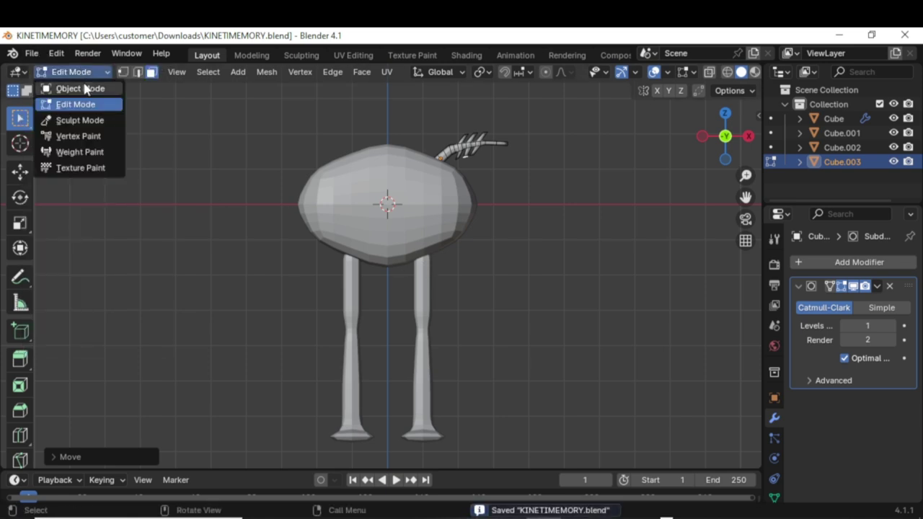
{"action": "left_click", "coordinate": [82, 89]}
{"action": "left_click", "coordinate": [606, 211]}
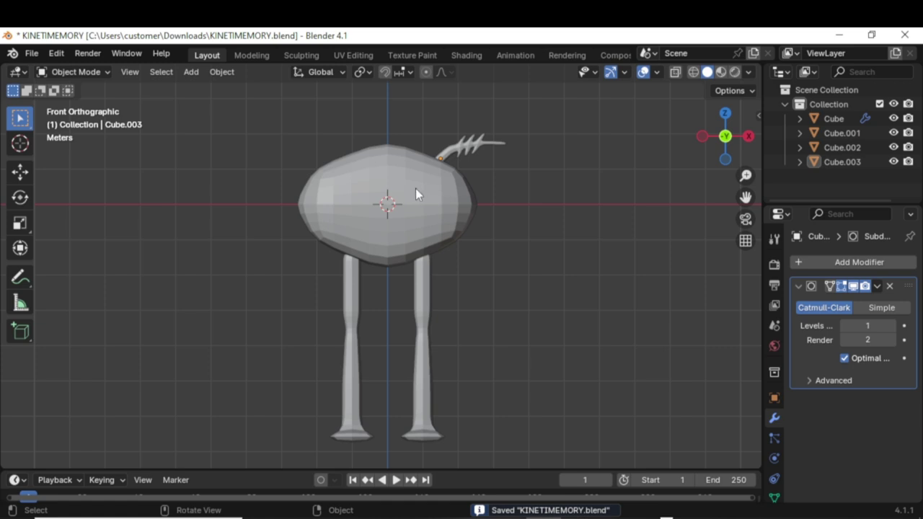
Step: Add a UV sphere at the body's centre and scale it down uniformly to about 0.3
{"action": "left_click", "coordinate": [191, 71]}
{"action": "mouse_move", "coordinate": [295, 87]}
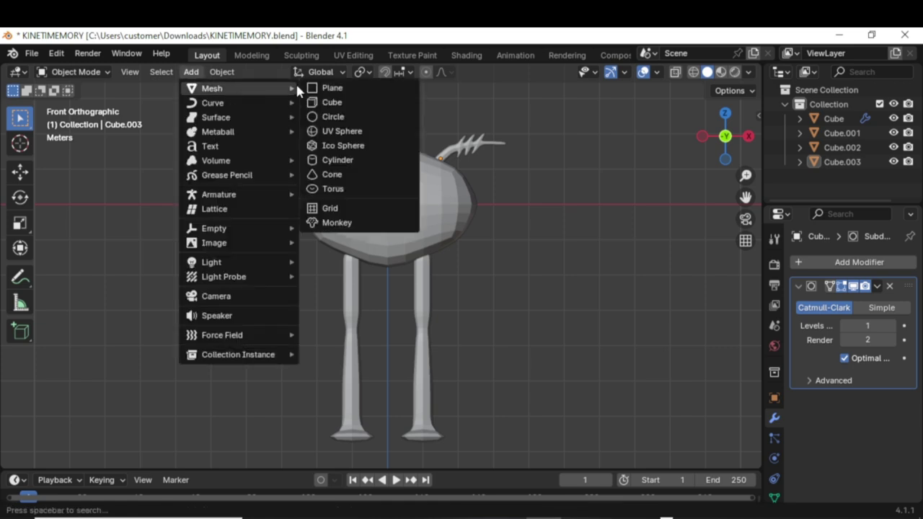
{"action": "left_click", "coordinate": [361, 132]}
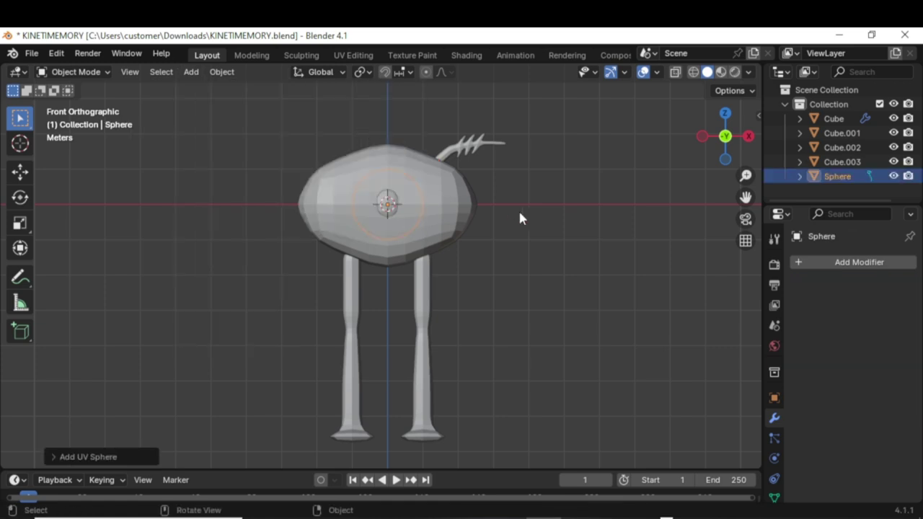
{"action": "key", "text": "s"}
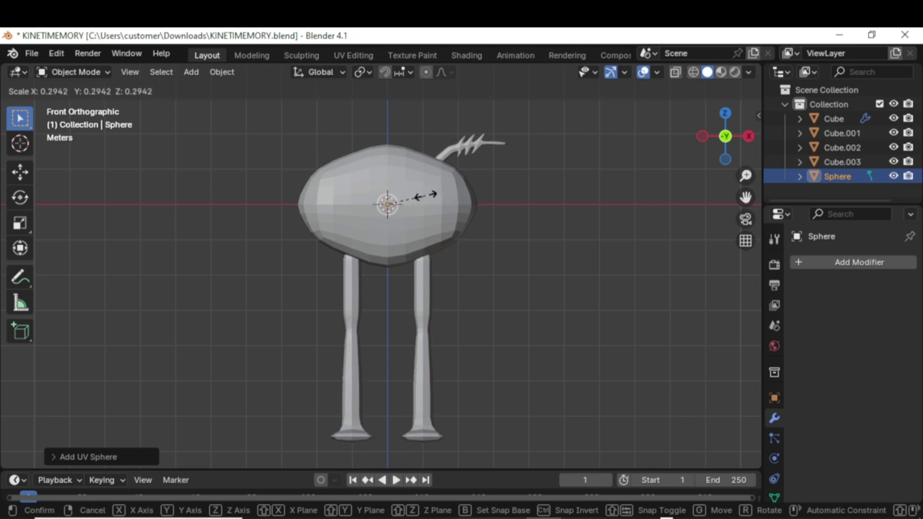
{"action": "left_click", "coordinate": [426, 196]}
Step: Raise the small sphere about 0.65 m along the Z axis
{"action": "scroll", "coordinate": [425, 199], "scroll_direction": "up", "scroll_amount": 3}
{"action": "middle_click_drag", "start_coordinate": [469, 200], "coordinate": [447, 261], "text": "shift"}
{"action": "scroll", "coordinate": [450, 263], "scroll_direction": "up", "scroll_amount": 2}
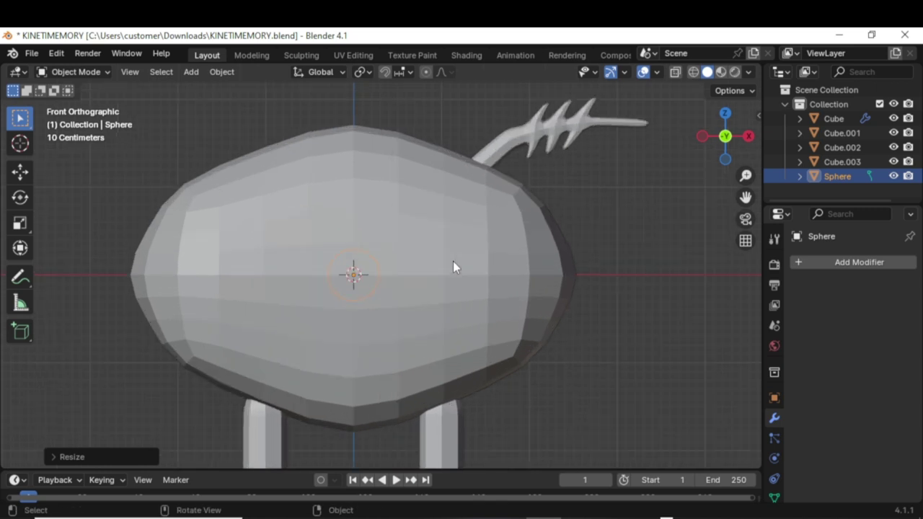
{"action": "key", "text": "g"}
{"action": "key", "text": "z"}
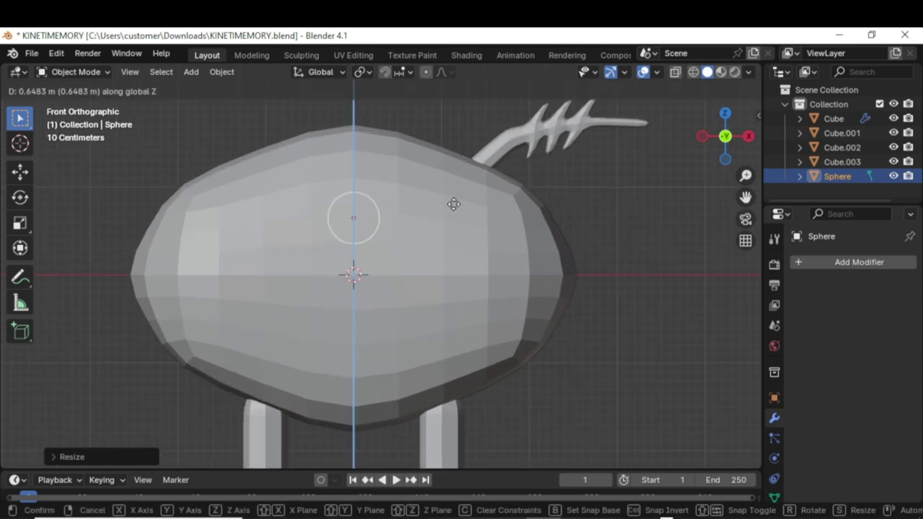
{"action": "left_click", "coordinate": [453, 209]}
Step: In Edit Mode with X-ray on, move the sphere's mesh about 1.03 m along the X axis, and return to Object Mode
{"action": "left_click", "coordinate": [83, 75]}
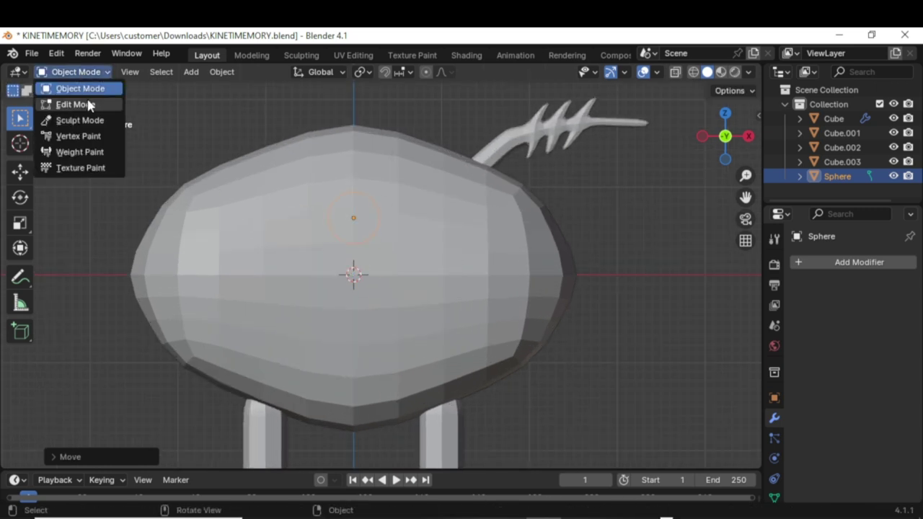
{"action": "left_click", "coordinate": [90, 103]}
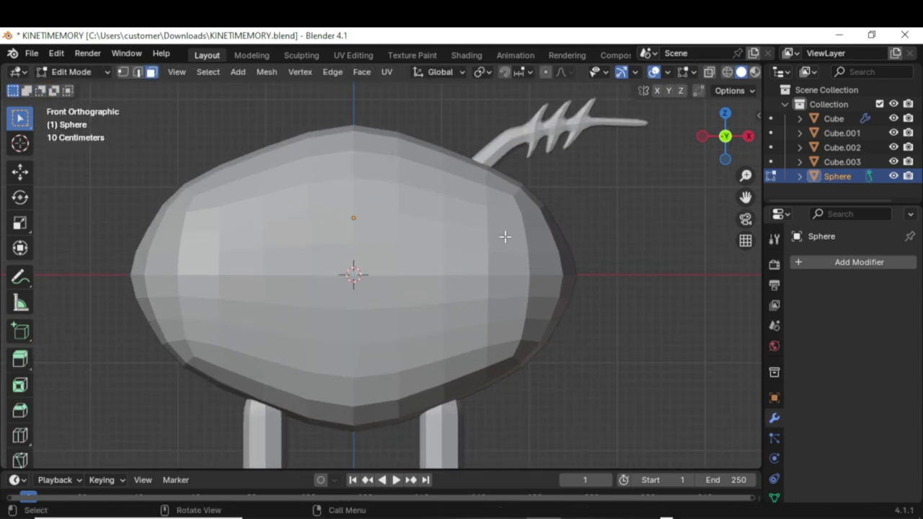
{"action": "left_click", "coordinate": [709, 72]}
{"action": "key", "text": "g"}
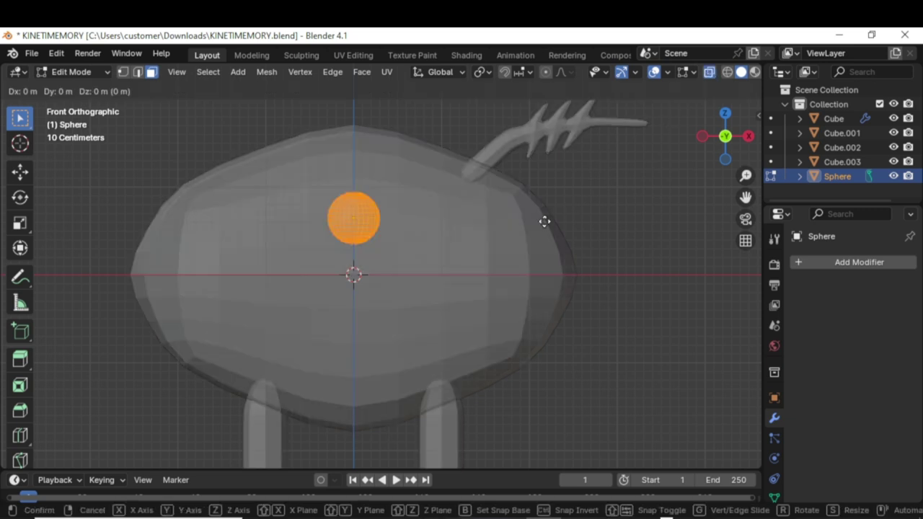
{"action": "key", "text": "x"}
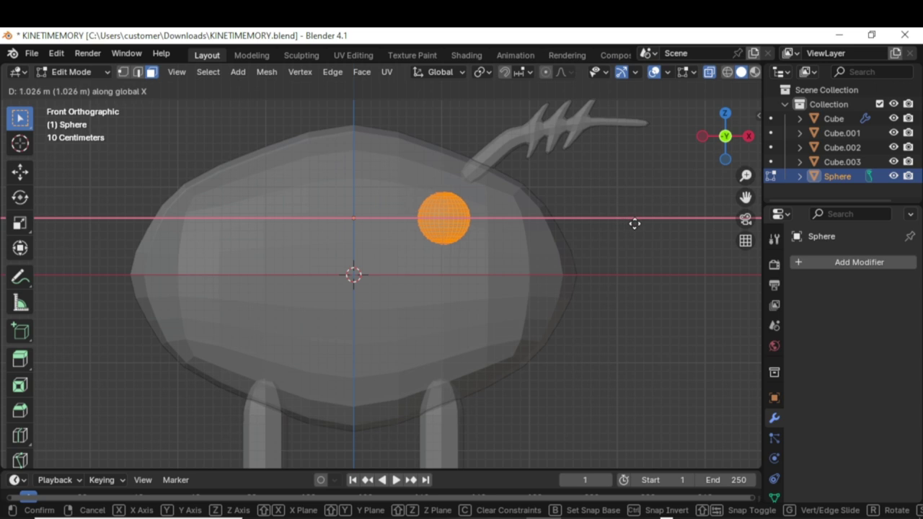
{"action": "left_click", "coordinate": [633, 224]}
{"action": "left_click", "coordinate": [72, 71]}
{"action": "left_click", "coordinate": [78, 89]}
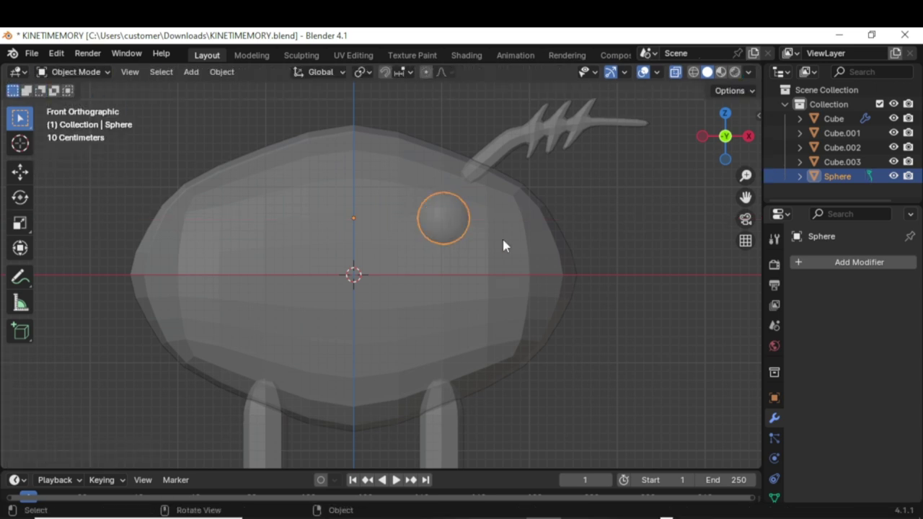
Step: Scale the sphere up slightly, and in Edit Mode shift its mesh a little back along X towards the body's centre
{"action": "key", "text": "s"}
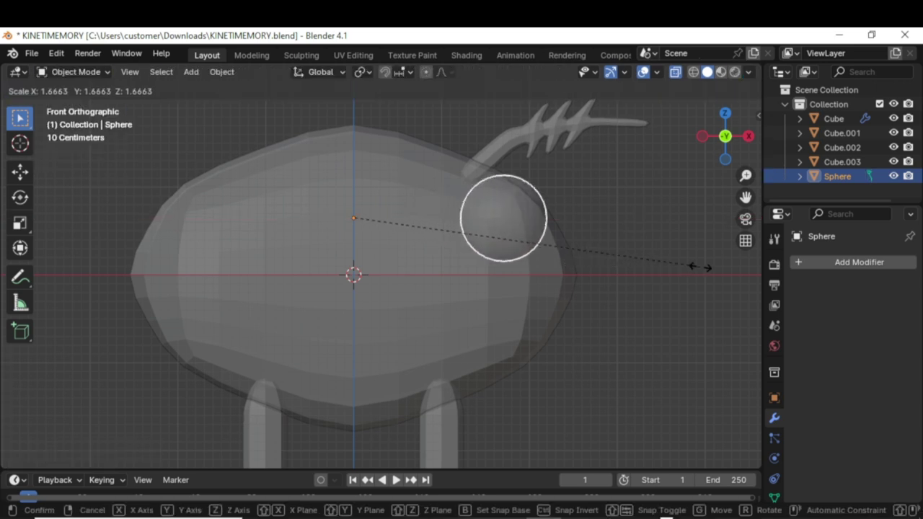
{"action": "left_click", "coordinate": [587, 257]}
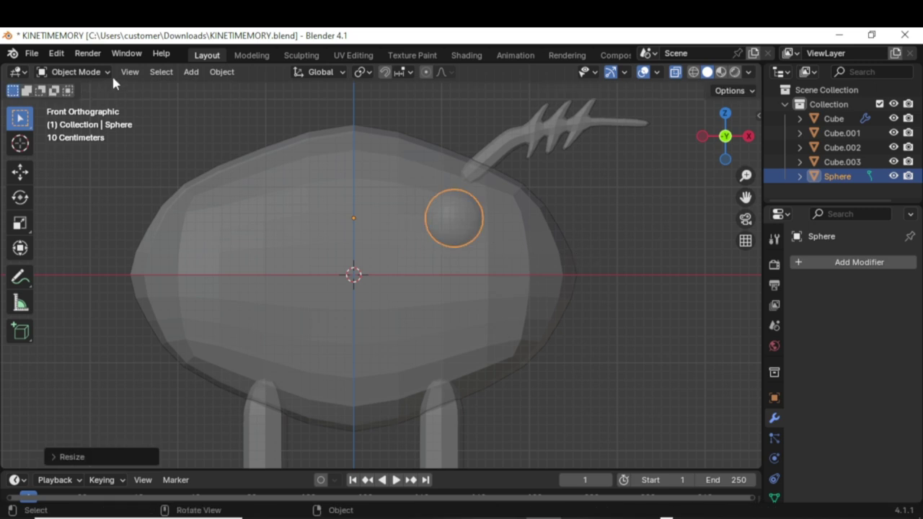
{"action": "left_click", "coordinate": [72, 72]}
{"action": "left_click", "coordinate": [87, 103]}
{"action": "key", "text": "g"}
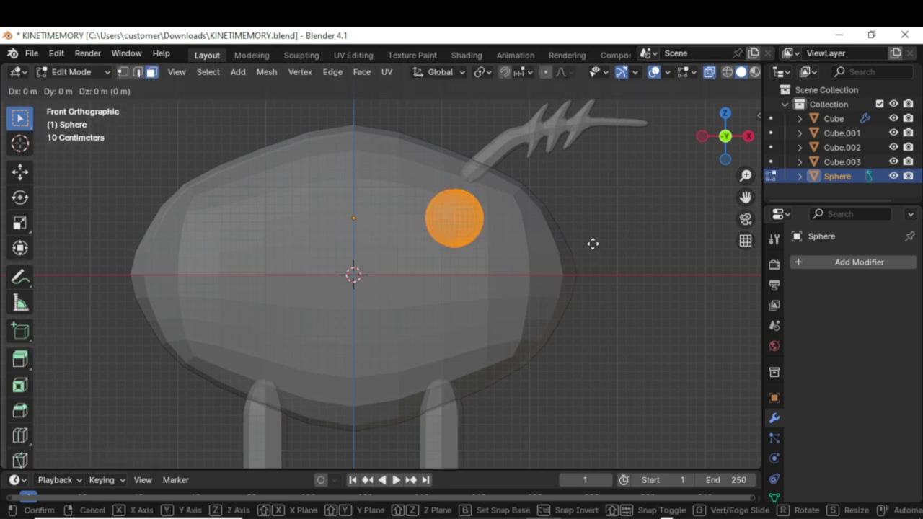
{"action": "key", "text": "x"}
{"action": "left_click", "coordinate": [566, 242]}
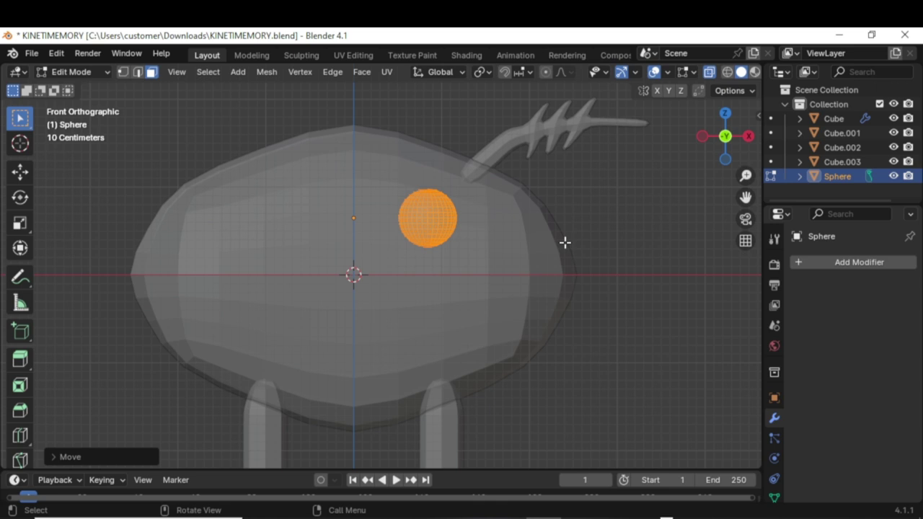
Step: Rotate the sphere's mesh 90° about the X axis and return to Object Mode
{"action": "key", "text": "r"}
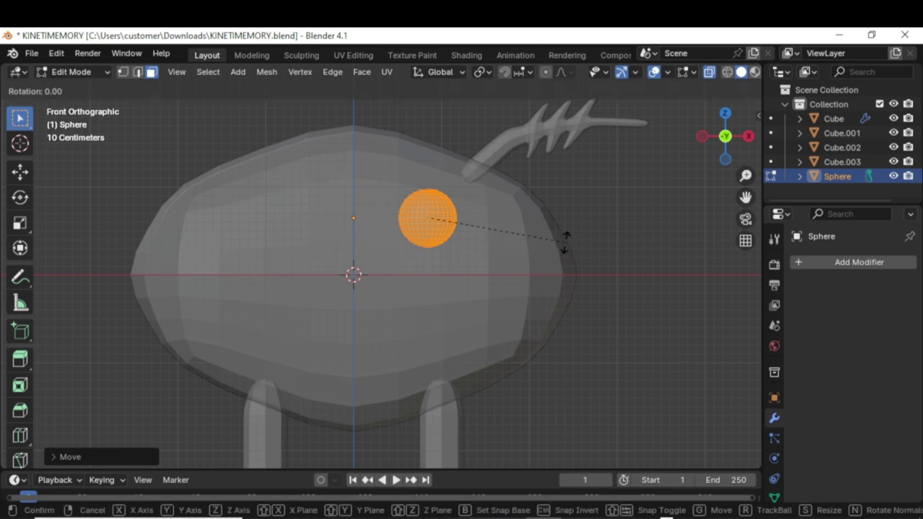
{"action": "type", "text": "x"}
{"action": "type", "text": "90"}
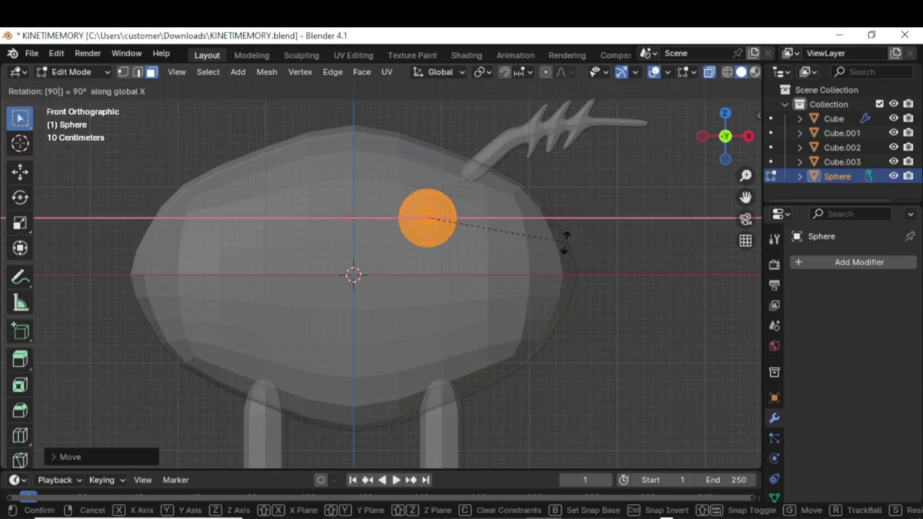
{"action": "key", "text": "Return"}
{"action": "key", "text": "Tab"}
Step: Move the sphere along the Y axis out onto the body's front surface and adjust its height along Z
{"action": "middle_click_drag", "start_coordinate": [566, 242], "coordinate": [519, 257]}
{"action": "key", "text": "g"}
{"action": "key", "text": "y"}
{"action": "left_click", "coordinate": [476, 242]}
{"action": "key", "text": "g"}
{"action": "left_click", "coordinate": [426, 267]}
{"action": "key", "text": "g"}
{"action": "key", "text": "z"}
{"action": "left_click", "coordinate": [429, 332]}
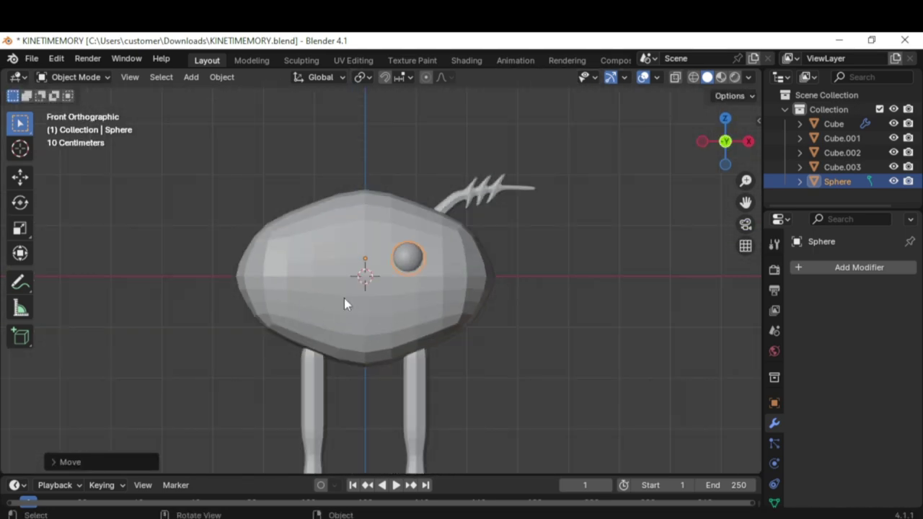
Step: Save the file
{"action": "scroll", "coordinate": [481, 302], "scroll_direction": "up", "scroll_amount": 4}
{"action": "scroll", "coordinate": [482, 303], "scroll_direction": "down", "scroll_amount": 4}
{"action": "scroll", "coordinate": [422, 284], "scroll_direction": "up", "scroll_amount": 2}
{"action": "left_click", "coordinate": [32, 58]}
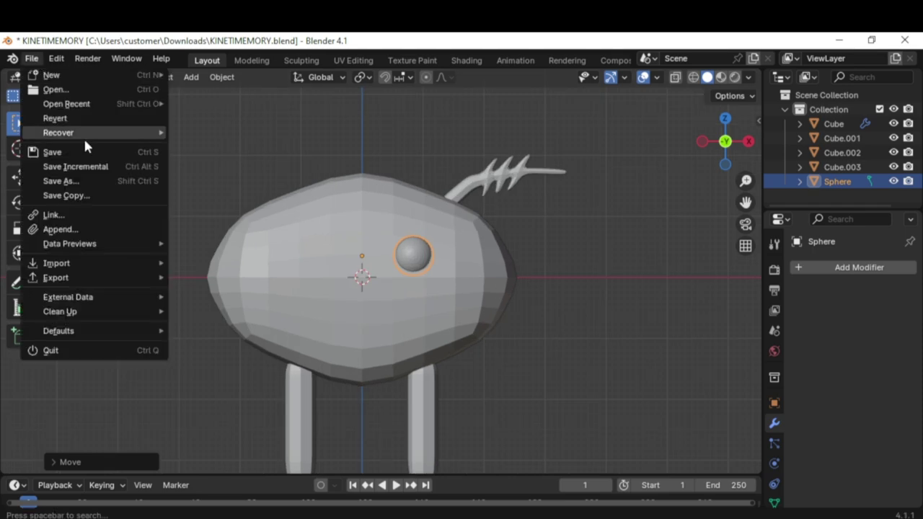
{"action": "left_click", "coordinate": [85, 148]}
Step: Select the body, split the 3D viewport vertically and turn the new narrow area into an Image Editor
{"action": "scroll", "coordinate": [369, 253], "scroll_direction": "down", "scroll_amount": 3}
{"action": "scroll", "coordinate": [382, 376], "scroll_direction": "up", "scroll_amount": 3}
{"action": "left_click", "coordinate": [302, 289]}
{"action": "right_click", "coordinate": [119, 72]}
{"action": "left_click", "coordinate": [43, 85]}
{"action": "left_click", "coordinate": [156, 217]}
{"action": "left_click", "coordinate": [19, 77]}
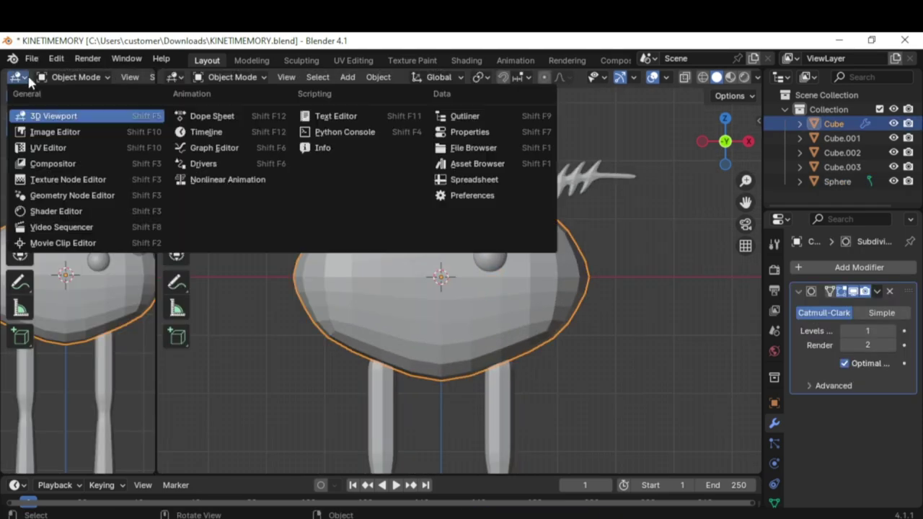
{"action": "left_click", "coordinate": [55, 132]}
Step: Unwrap the body in Edit Mode with Smart UV Project at a 66° angle limit
{"action": "left_click", "coordinate": [232, 77]}
{"action": "left_click", "coordinate": [233, 109]}
{"action": "left_click", "coordinate": [543, 77]}
{"action": "left_click", "coordinate": [586, 120]}
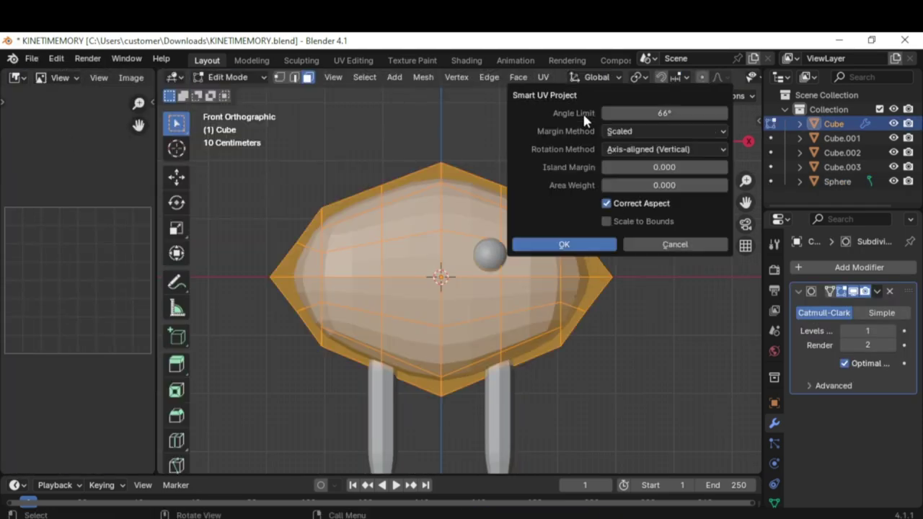
{"action": "left_click", "coordinate": [570, 244]}
Step: Switch the body to Texture Paint mode and create a blank black 1024 × 1024 px image named KINET TEX for it
{"action": "left_click", "coordinate": [260, 78]}
{"action": "left_click", "coordinate": [248, 172]}
{"action": "left_click", "coordinate": [443, 77]}
{"action": "left_click", "coordinate": [425, 130]}
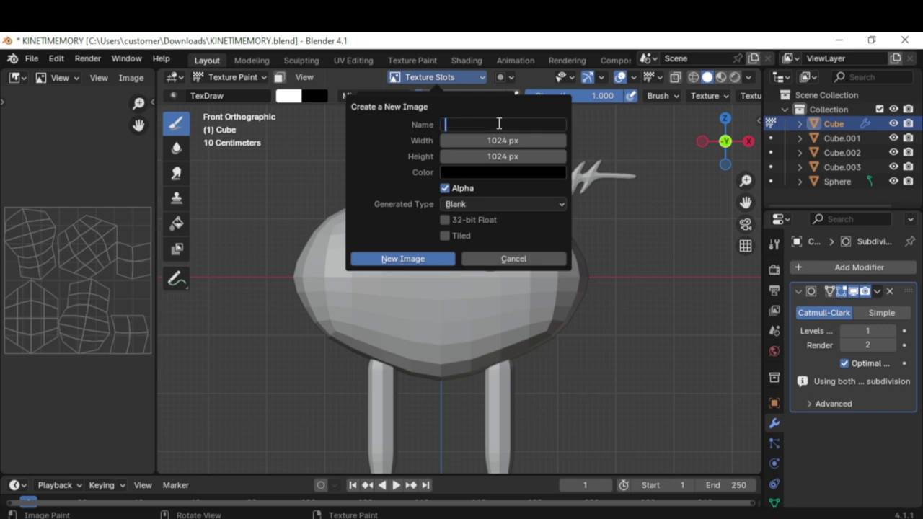
{"action": "type", "text": "KINET TEX"}
{"action": "key", "text": "Return"}
{"action": "key", "text": "Home"}
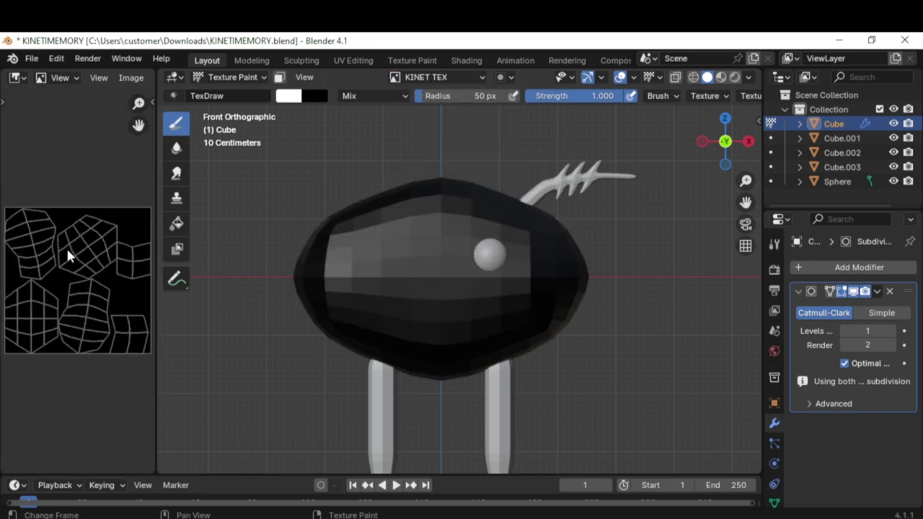
Step: Give the body a new material named kinto and set the viewport to Material Preview shading
{"action": "left_click", "coordinate": [774, 465]}
{"action": "left_click", "coordinate": [870, 328]}
{"action": "double_click", "coordinate": [824, 326]}
{"action": "type", "text": "kinto"}
{"action": "key", "text": "Return"}
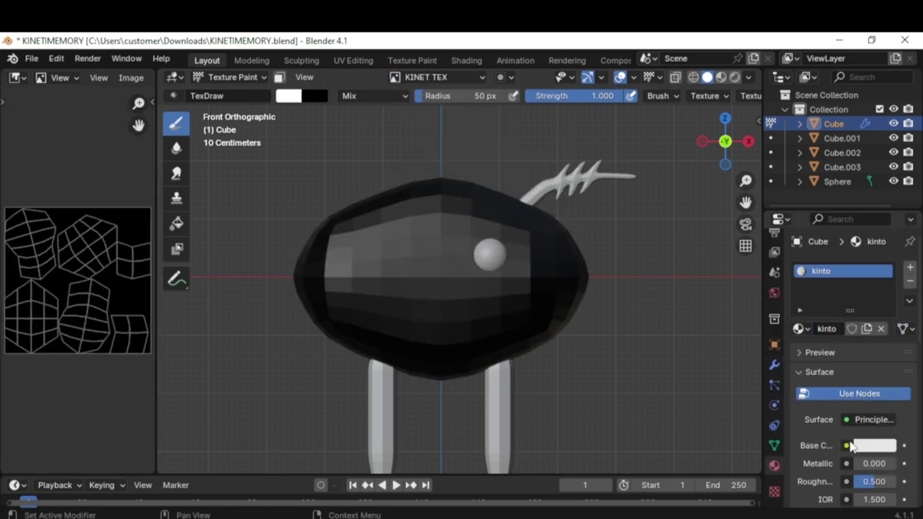
{"action": "left_click", "coordinate": [874, 444]}
{"action": "left_click", "coordinate": [799, 424]}
{"action": "left_click", "coordinate": [774, 244]}
{"action": "left_click", "coordinate": [720, 77]}
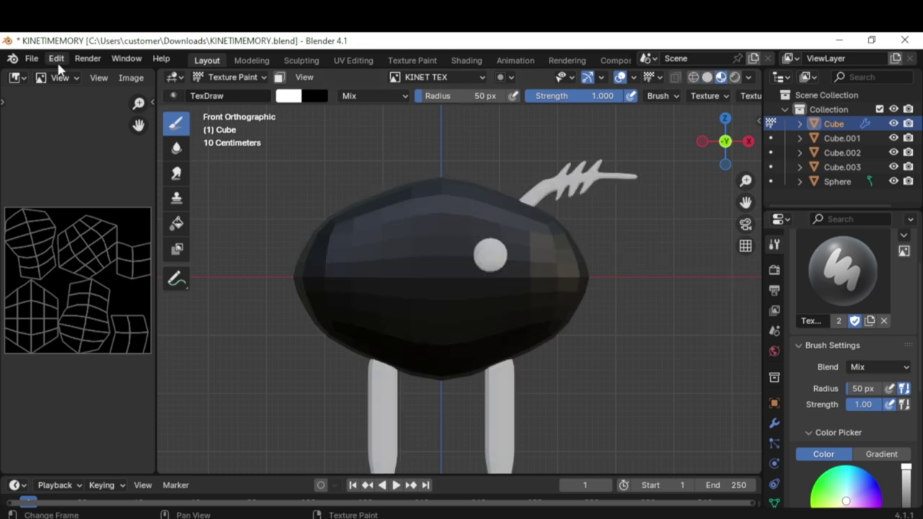
Step: Fill the body with a pinkish purple using the Fill brush and save the texture image
{"action": "scroll", "coordinate": [851, 361], "scroll_direction": "down", "scroll_amount": 3}
{"action": "left_click", "coordinate": [854, 373]}
{"action": "mouse_move", "coordinate": [907, 323]}
{"action": "left_mouse_down"}
{"action": "mouse_move", "coordinate": [906, 354]}
{"action": "mouse_move", "coordinate": [907, 329]}
{"action": "left_mouse_up"}
{"action": "left_click", "coordinate": [175, 223]}
{"action": "left_click", "coordinate": [857, 357]}
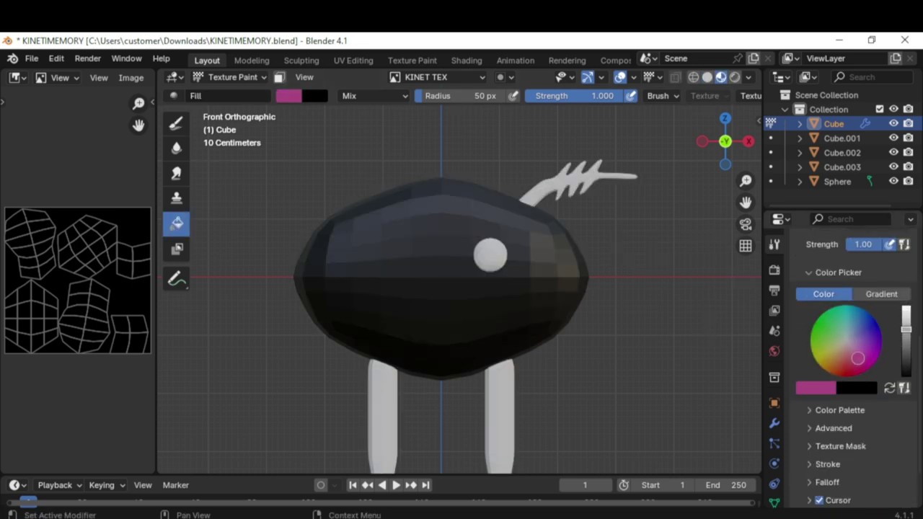
{"action": "left_click", "coordinate": [540, 282]}
{"action": "left_click", "coordinate": [855, 353]}
{"action": "left_click", "coordinate": [447, 288]}
{"action": "left_click", "coordinate": [132, 77]}
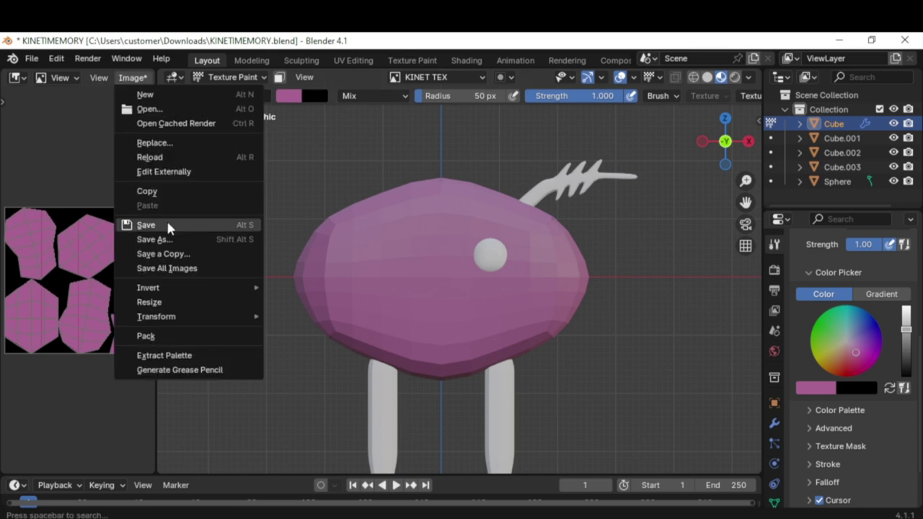
{"action": "left_click", "coordinate": [167, 223]}
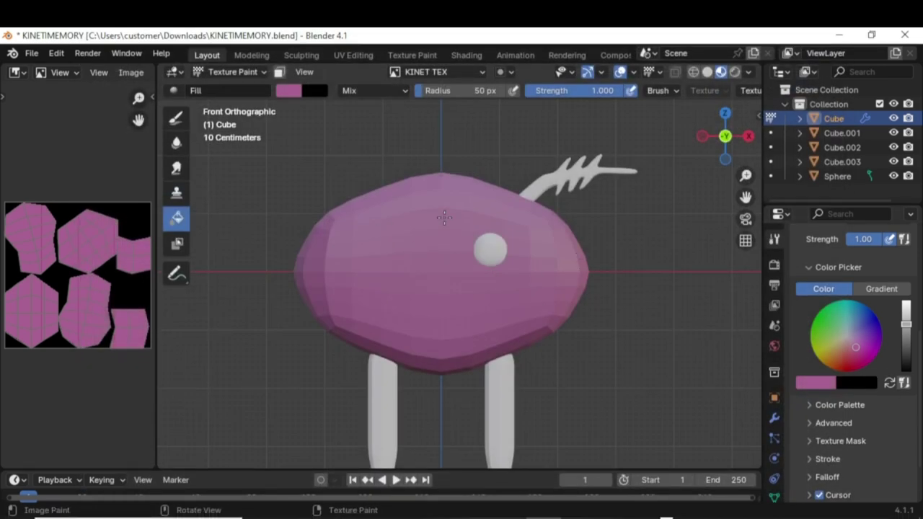
Step: Paint a black, slightly curved mouth on the body's front below the sphere, using the TexDraw brush at a 15 px radius
{"action": "left_click", "coordinate": [180, 121]}
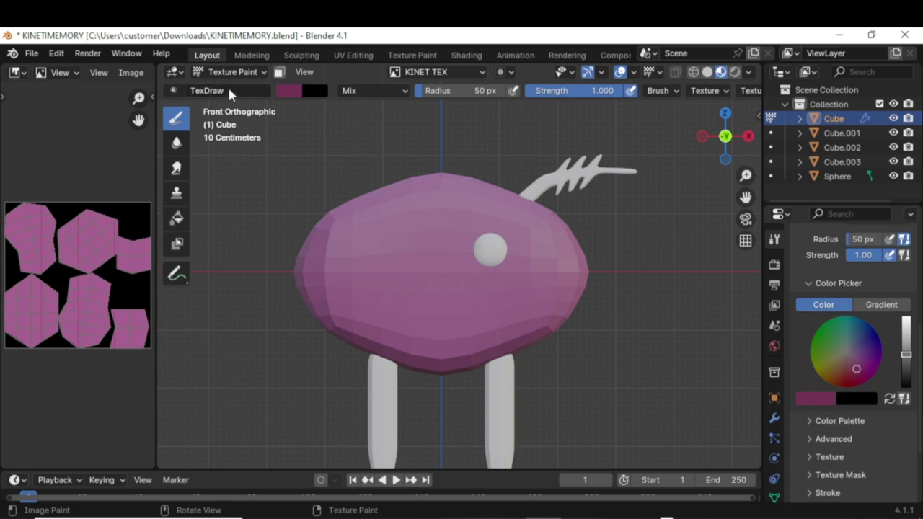
{"action": "left_click_drag", "start_coordinate": [907, 354], "coordinate": [906, 389]}
{"action": "scroll", "coordinate": [465, 332], "scroll_direction": "up", "scroll_amount": 2}
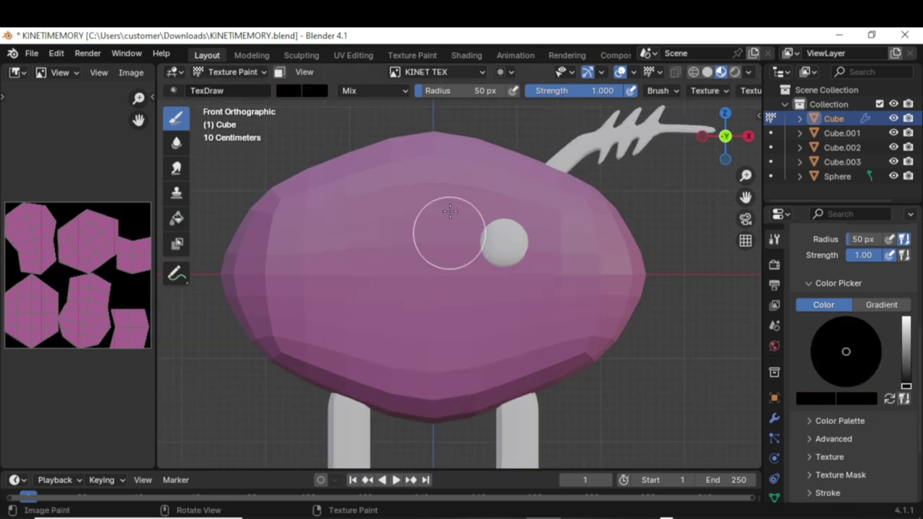
{"action": "left_click_drag", "start_coordinate": [479, 90], "coordinate": [415, 87]}
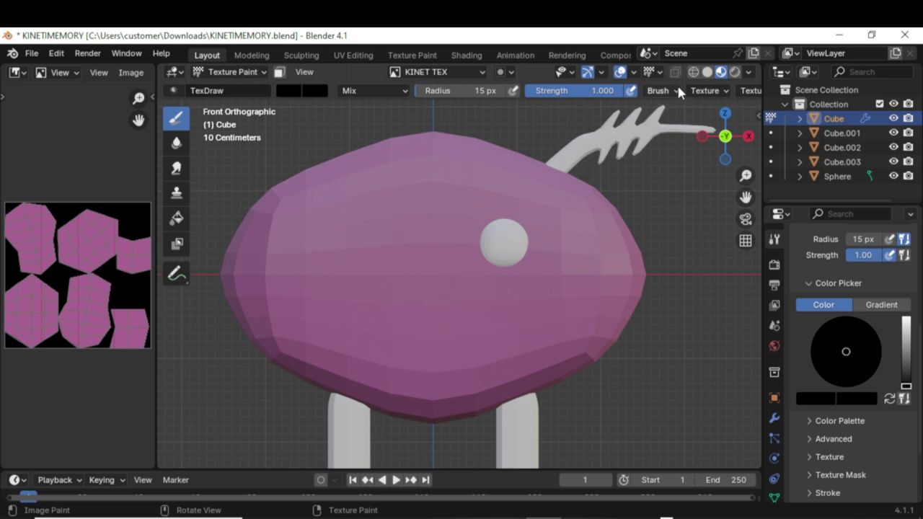
{"action": "scroll", "coordinate": [681, 81], "scroll_direction": "down", "scroll_amount": 8}
{"action": "scroll", "coordinate": [678, 87], "scroll_direction": "up", "scroll_amount": 8}
{"action": "left_click_drag", "start_coordinate": [485, 301], "coordinate": [421, 307]}
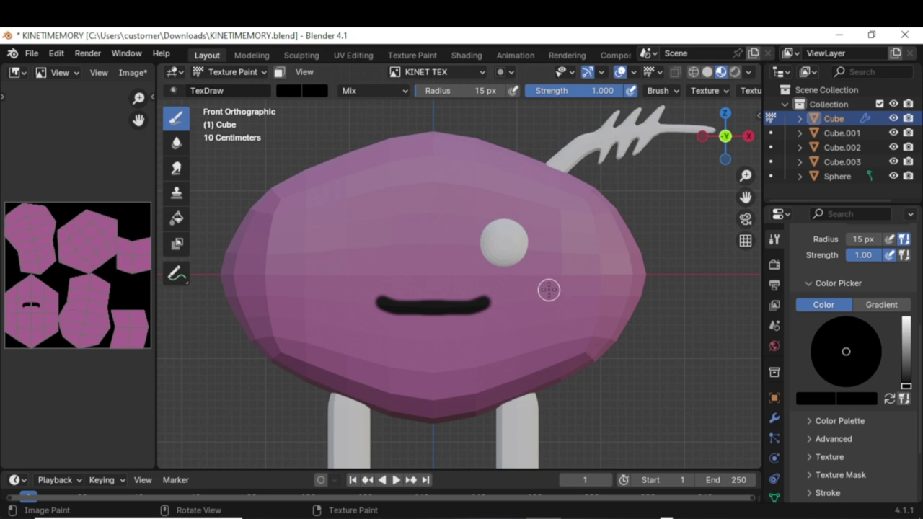
Step: Save the painted KINET TEX image and the Blender file
{"action": "left_click", "coordinate": [133, 73]}
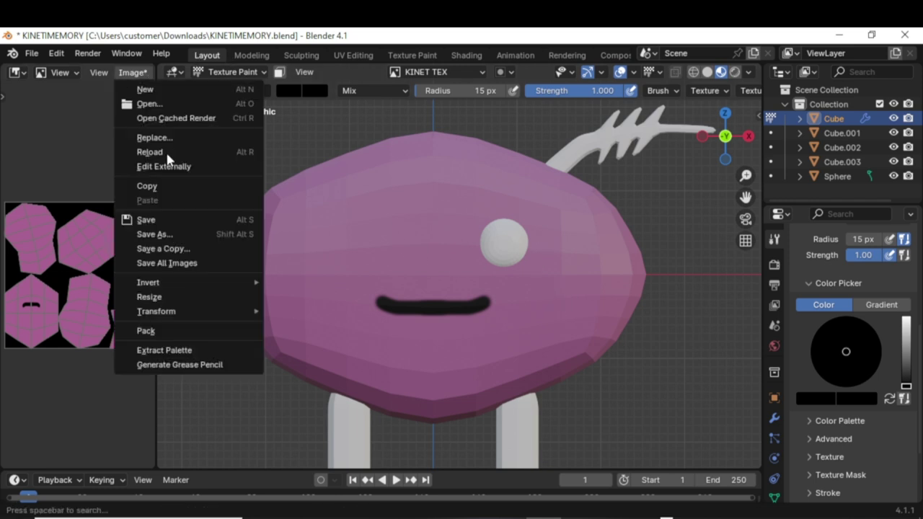
{"action": "left_click", "coordinate": [161, 216]}
{"action": "left_click", "coordinate": [32, 54]}
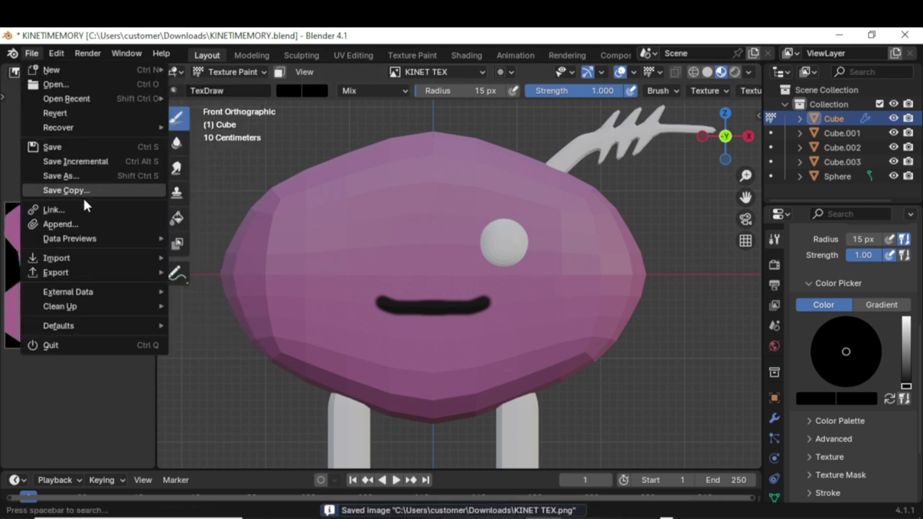
{"action": "left_click", "coordinate": [72, 148]}
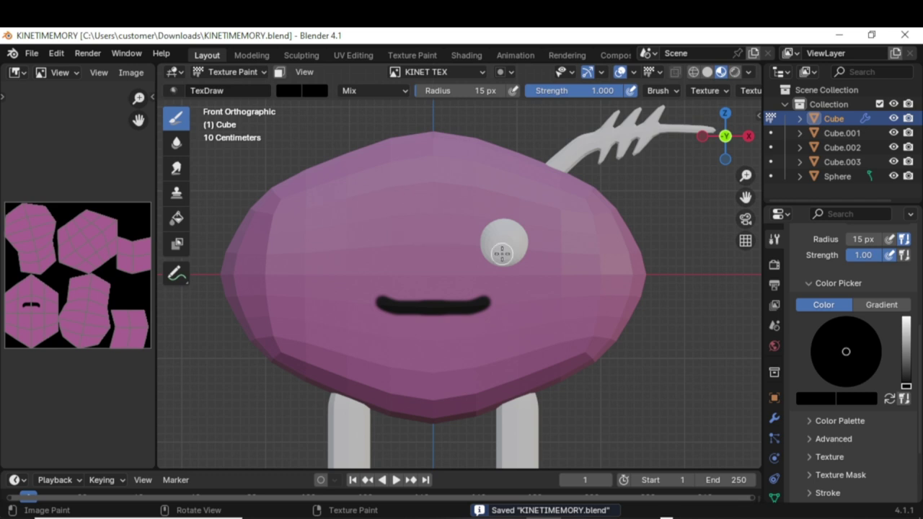
Step: Unwrap the eye sphere's mesh with Smart UV Project, using an angle limit of 66° and an island margin of 0.000
{"action": "scroll", "coordinate": [500, 253], "scroll_direction": "down", "scroll_amount": 1}
{"action": "left_click", "coordinate": [232, 72]}
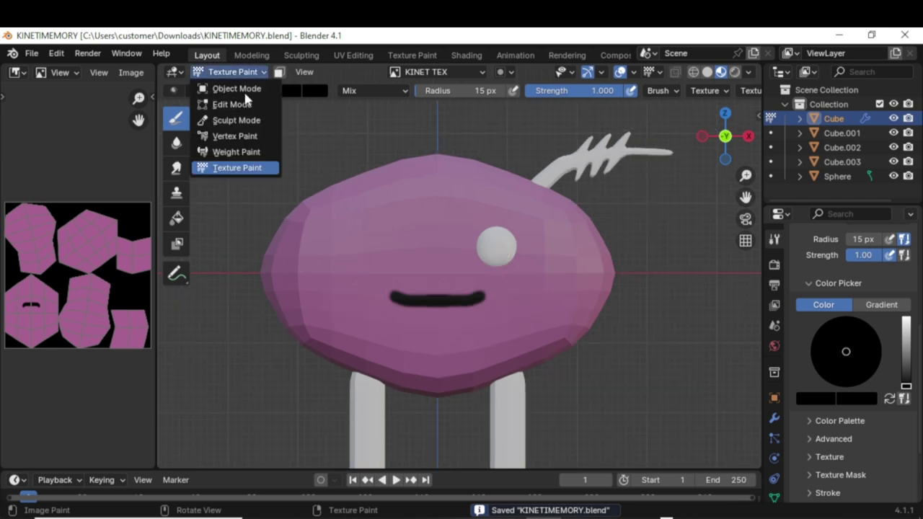
{"action": "left_click", "coordinate": [237, 88]}
{"action": "left_click", "coordinate": [514, 249]}
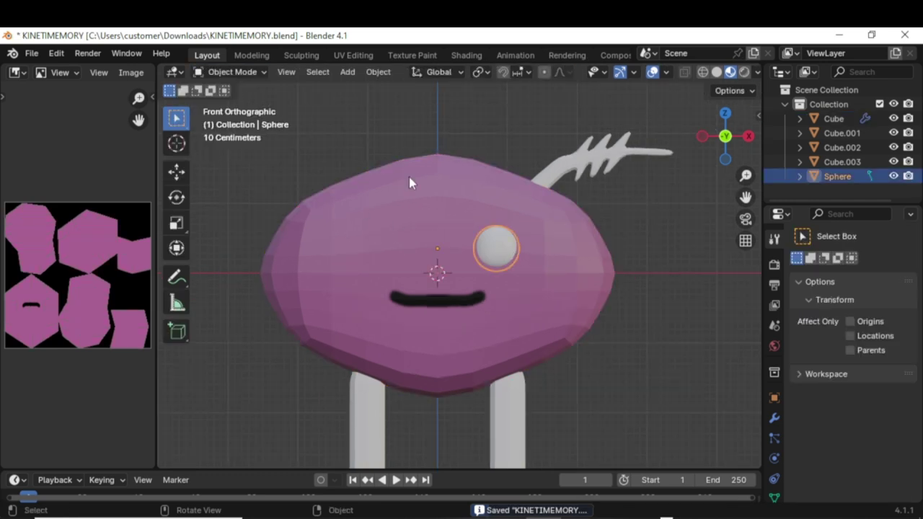
{"action": "left_click", "coordinate": [249, 74]}
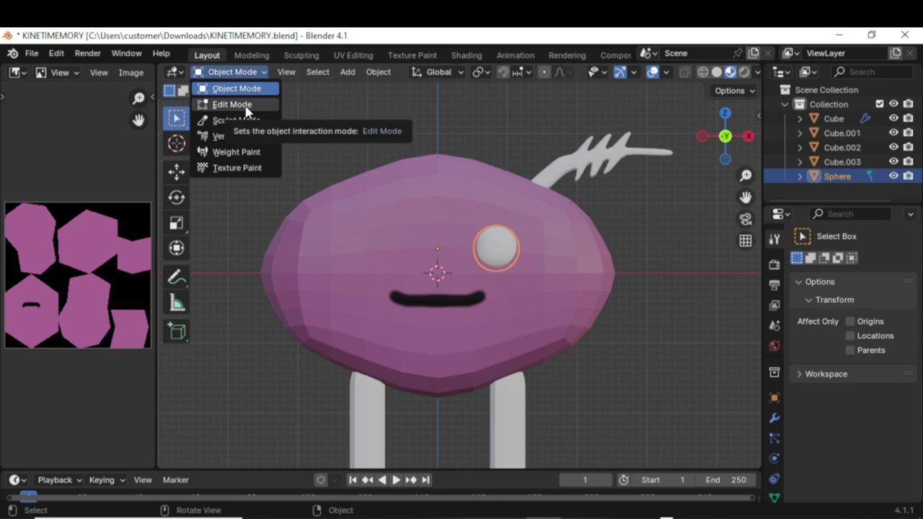
{"action": "left_click", "coordinate": [246, 107]}
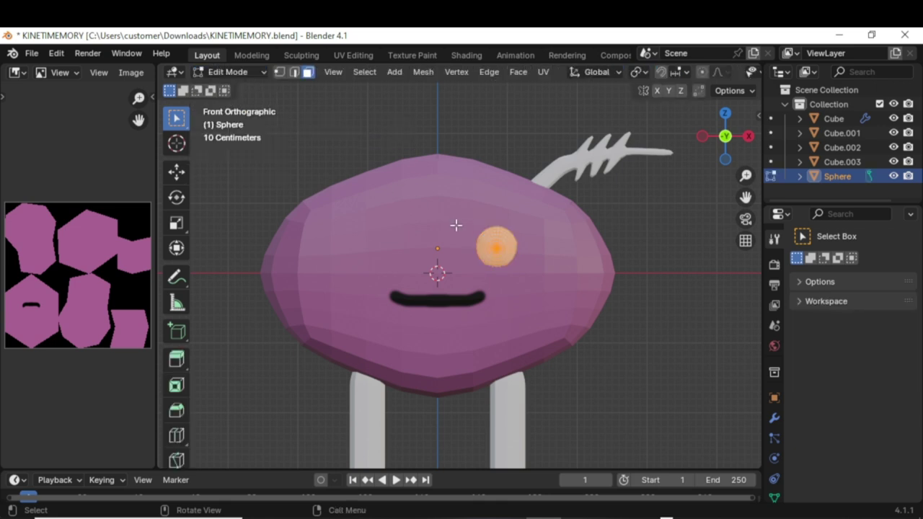
{"action": "left_click", "coordinate": [543, 72]}
{"action": "left_click", "coordinate": [562, 108]}
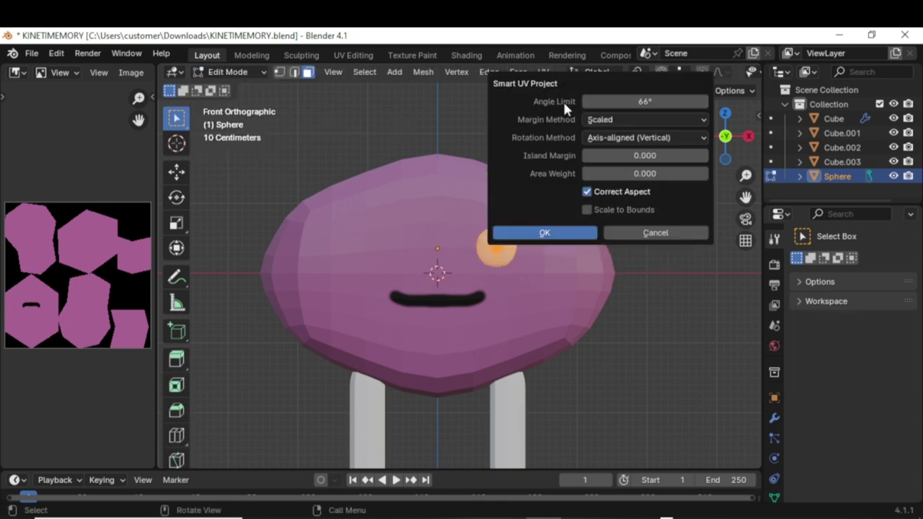
{"action": "left_click", "coordinate": [545, 233]}
Step: Create a blank 1024 × 1024 px black image named KINTEY TEX as the eye sphere's texture paint canvas
{"action": "left_click", "coordinate": [238, 73]}
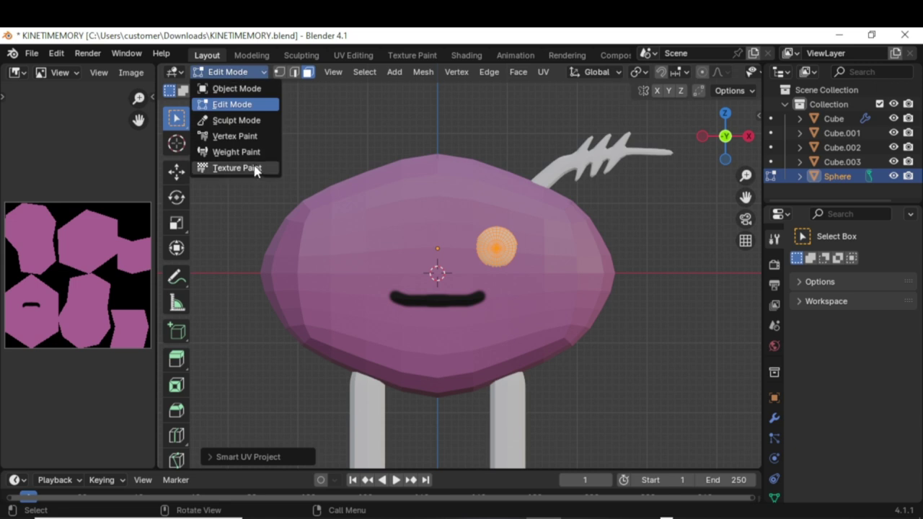
{"action": "left_click", "coordinate": [238, 165]}
{"action": "left_click", "coordinate": [442, 73]}
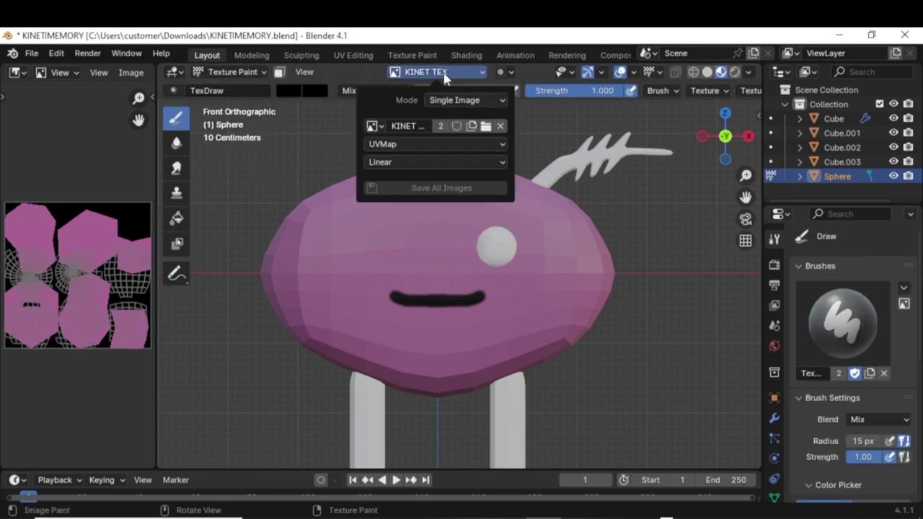
{"action": "left_click", "coordinate": [473, 127]}
{"action": "key", "text": "BackSpace"}
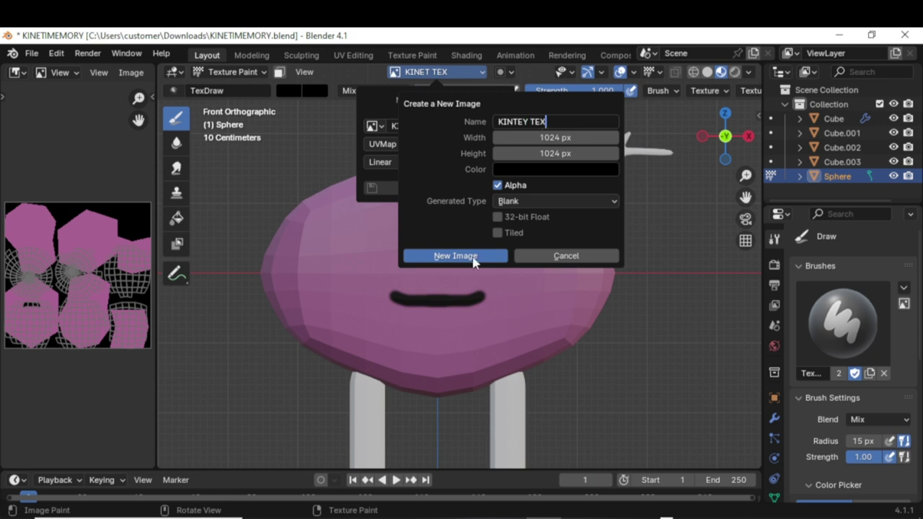
{"action": "left_click", "coordinate": [455, 256]}
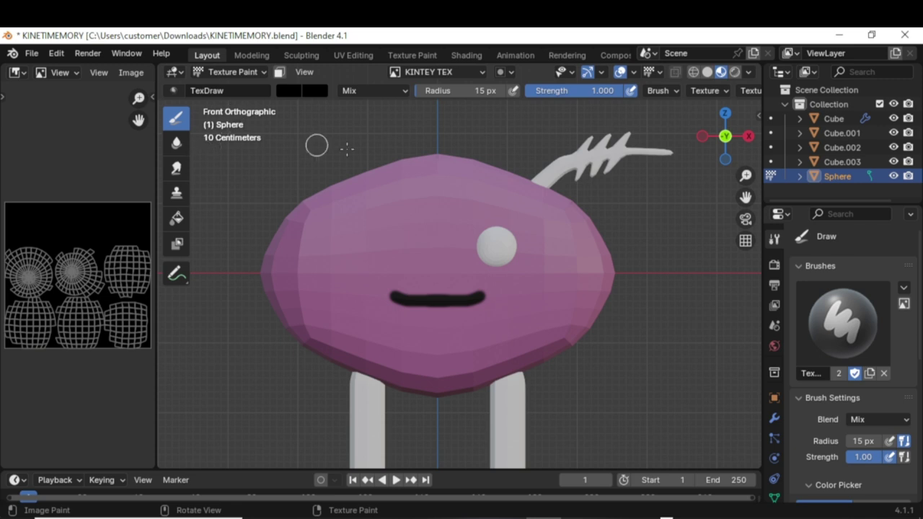
Step: Turn on the face selection paint mask and give the eye sphere a new material named kintoeye
{"action": "scroll", "coordinate": [775, 351], "scroll_direction": "down", "scroll_amount": 2}
{"action": "left_click", "coordinate": [773, 462]}
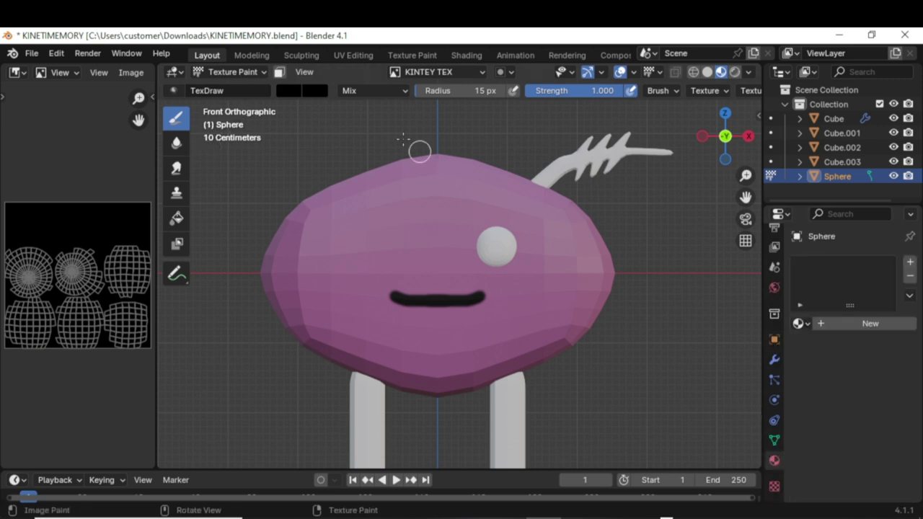
{"action": "left_click", "coordinate": [279, 72]}
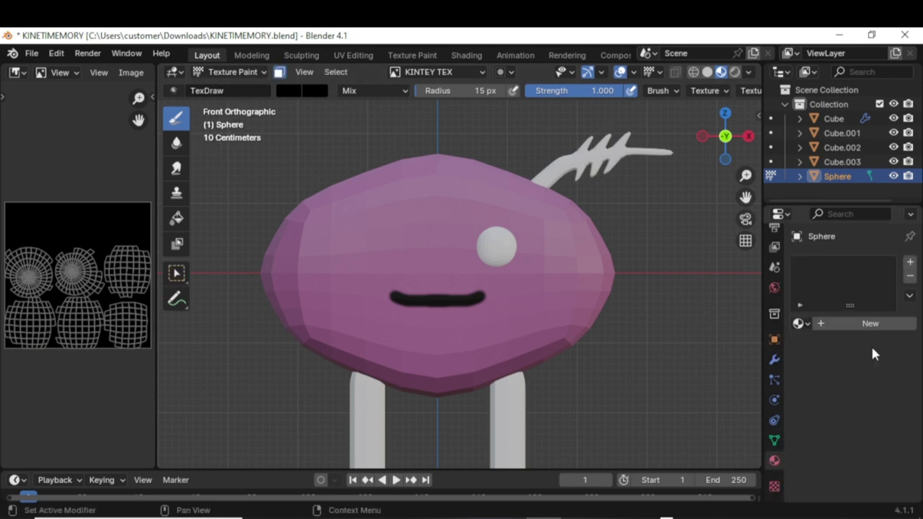
{"action": "left_click", "coordinate": [870, 323]}
{"action": "left_click", "coordinate": [833, 323]}
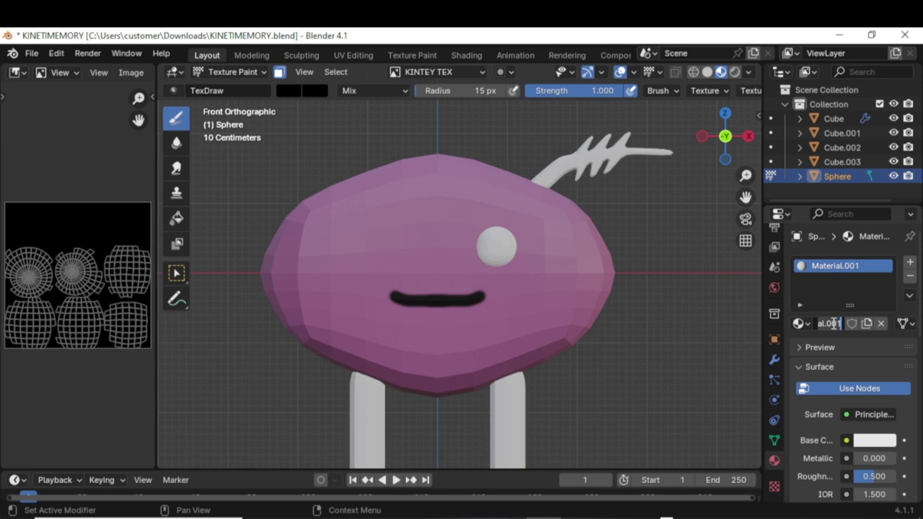
{"action": "type", "text": "k"}
{"action": "key", "text": "Return"}
Step: Drive the kintoeye material's base color with an Image Texture that uses the KINTEY TEX image
{"action": "left_click", "coordinate": [846, 440]}
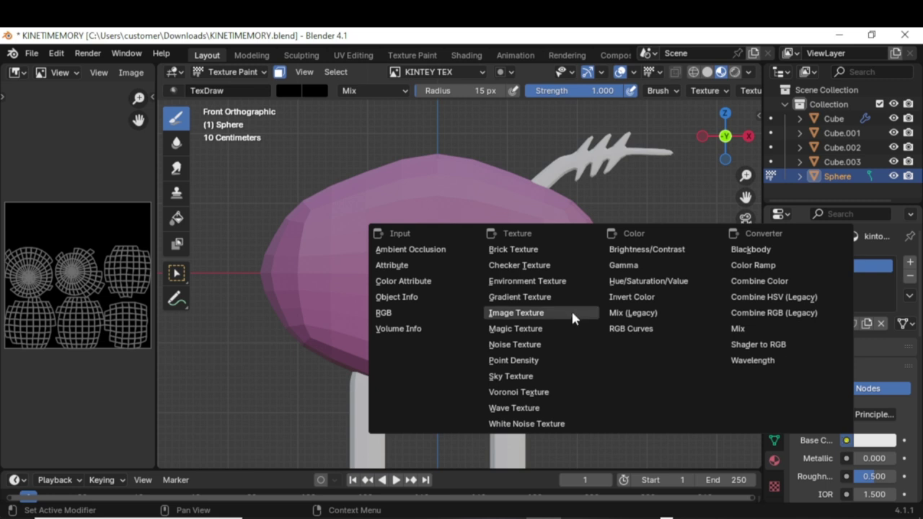
{"action": "left_click", "coordinate": [559, 315]}
{"action": "left_click", "coordinate": [807, 459]}
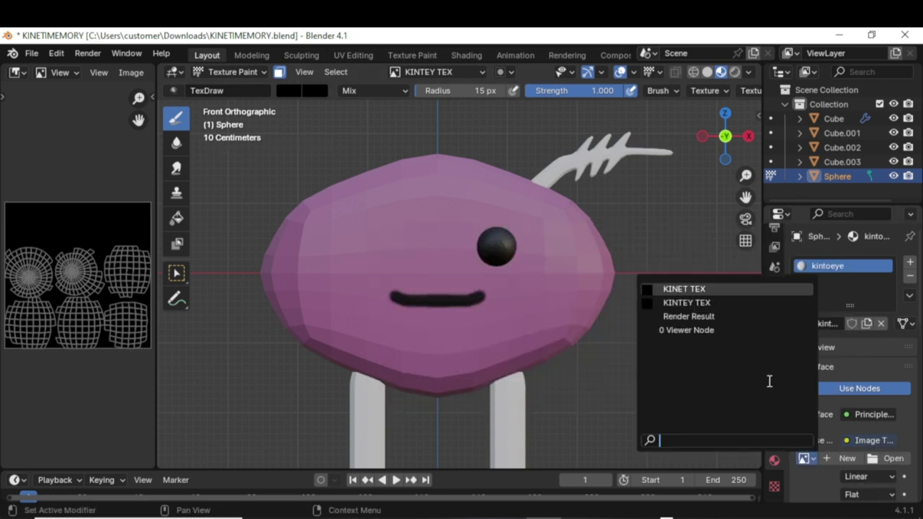
{"action": "left_click", "coordinate": [715, 302]}
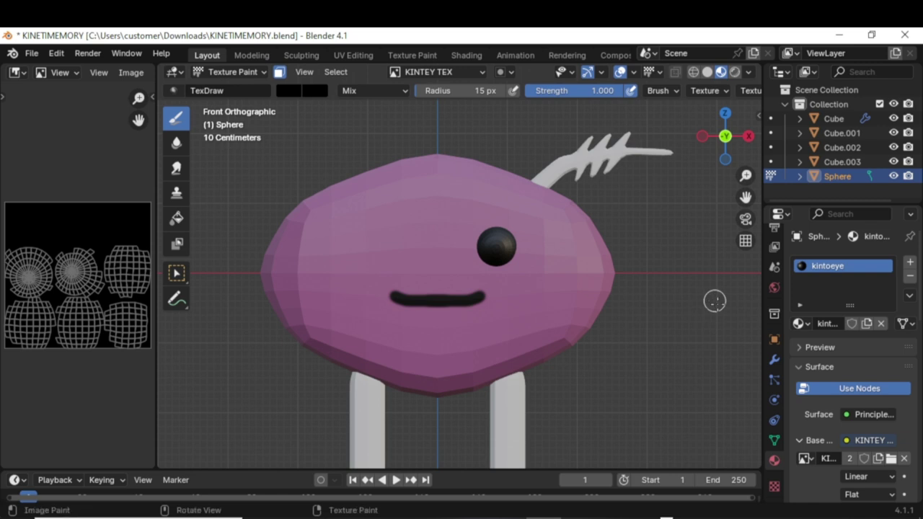
Step: Set the TexDraw color to white and fill the whole eye sphere with near-white using the Fill brush
{"action": "left_click", "coordinate": [775, 244]}
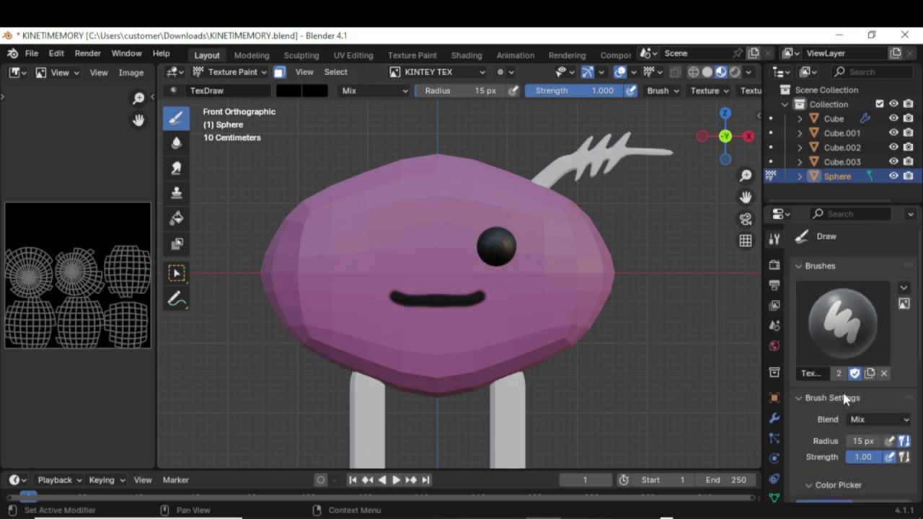
{"action": "scroll", "coordinate": [843, 393], "scroll_direction": "down", "scroll_amount": 7}
{"action": "left_click_drag", "start_coordinate": [908, 374], "coordinate": [905, 317]}
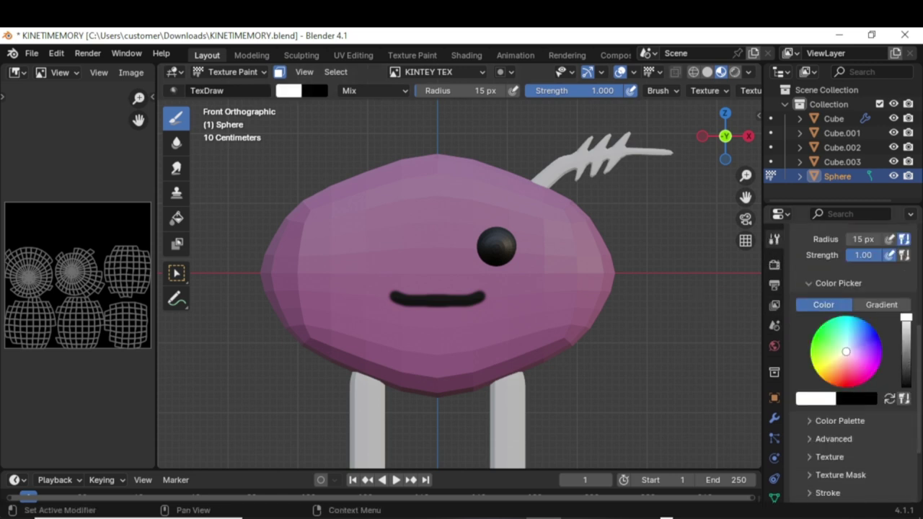
{"action": "left_click", "coordinate": [176, 218]}
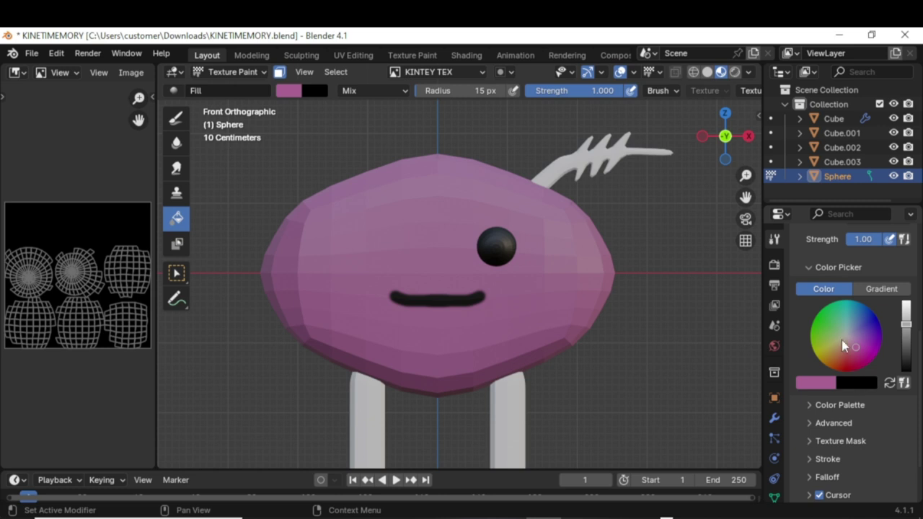
{"action": "left_click_drag", "start_coordinate": [850, 344], "coordinate": [845, 338]}
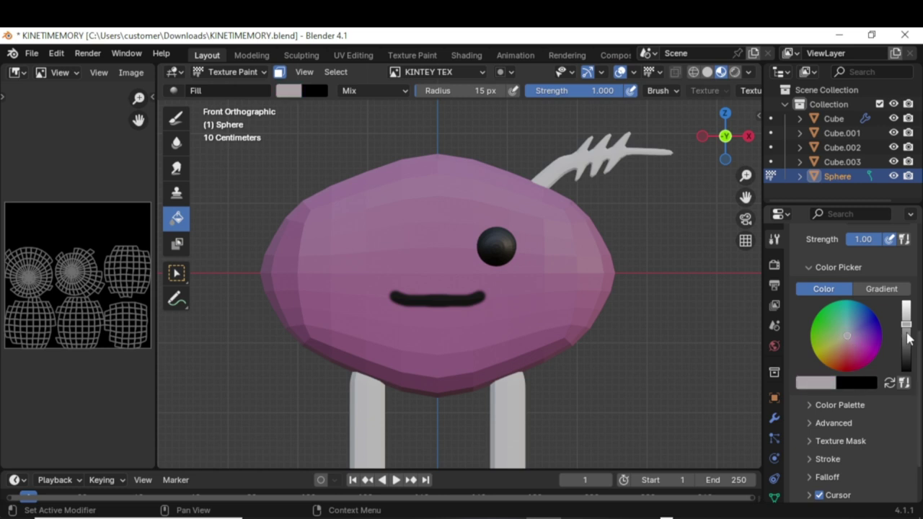
{"action": "left_click_drag", "start_coordinate": [906, 325], "coordinate": [905, 302]}
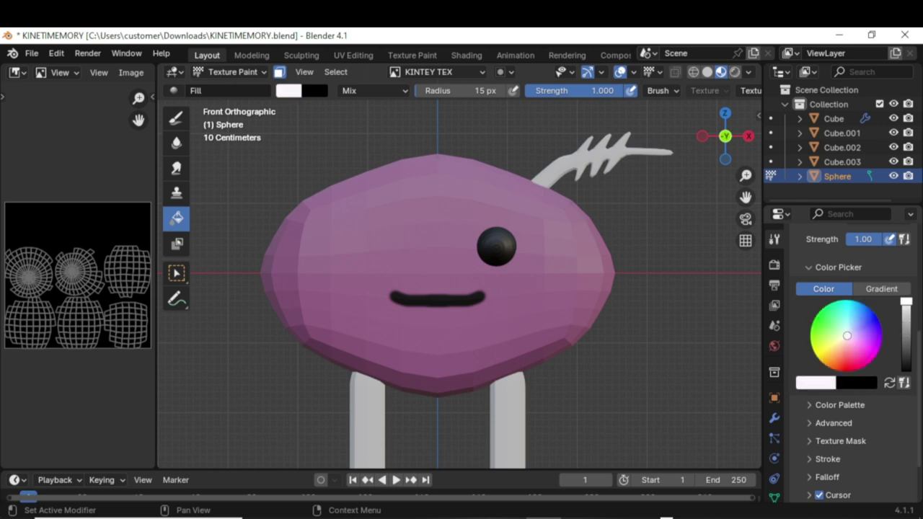
{"action": "left_click", "coordinate": [494, 246]}
Step: Select only the small ring of faces at the eye sphere's front center and fill it with black as a pupil
{"action": "scroll", "coordinate": [504, 286], "scroll_direction": "up", "scroll_amount": 4}
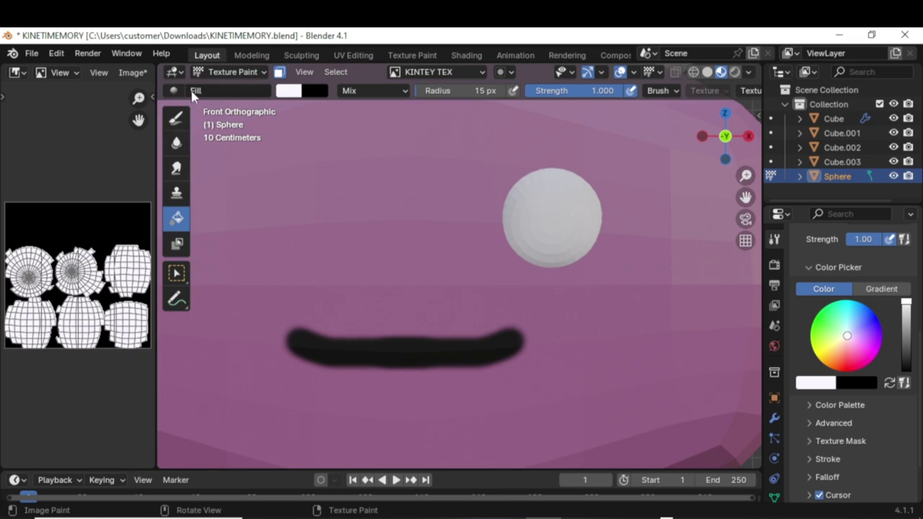
{"action": "left_click", "coordinate": [229, 72]}
{"action": "left_click", "coordinate": [232, 103]}
{"action": "scroll", "coordinate": [472, 263], "scroll_direction": "up", "scroll_amount": 4}
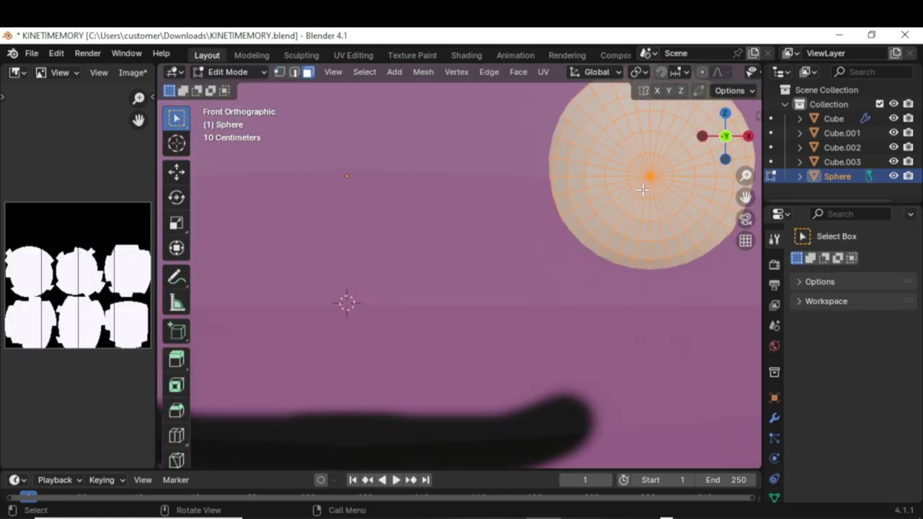
{"action": "left_click", "coordinate": [635, 187]}
{"action": "scroll", "coordinate": [650, 205], "scroll_direction": "down", "scroll_amount": 5}
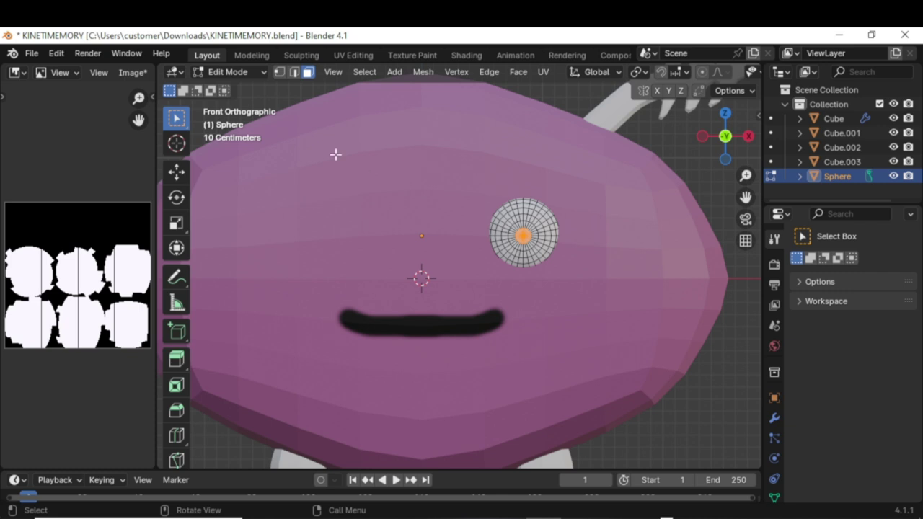
{"action": "left_click", "coordinate": [229, 72]}
{"action": "left_click", "coordinate": [242, 166]}
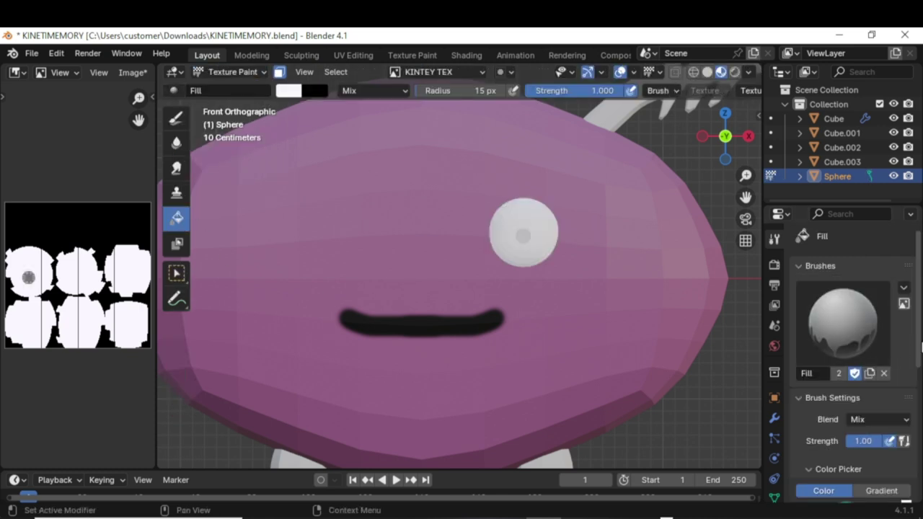
{"action": "scroll", "coordinate": [881, 388], "scroll_direction": "down", "scroll_amount": 5}
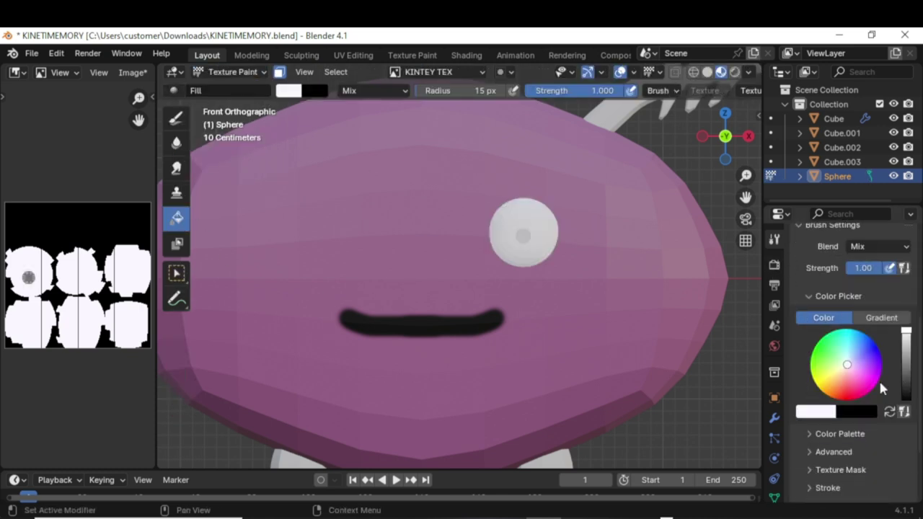
{"action": "left_click_drag", "start_coordinate": [907, 393], "coordinate": [906, 401]}
{"action": "left_click", "coordinate": [523, 234]}
Step: Extend the face selection around the eye's front center and fill it with black to enlarge the pupil
{"action": "scroll", "coordinate": [523, 215], "scroll_direction": "down", "scroll_amount": 3}
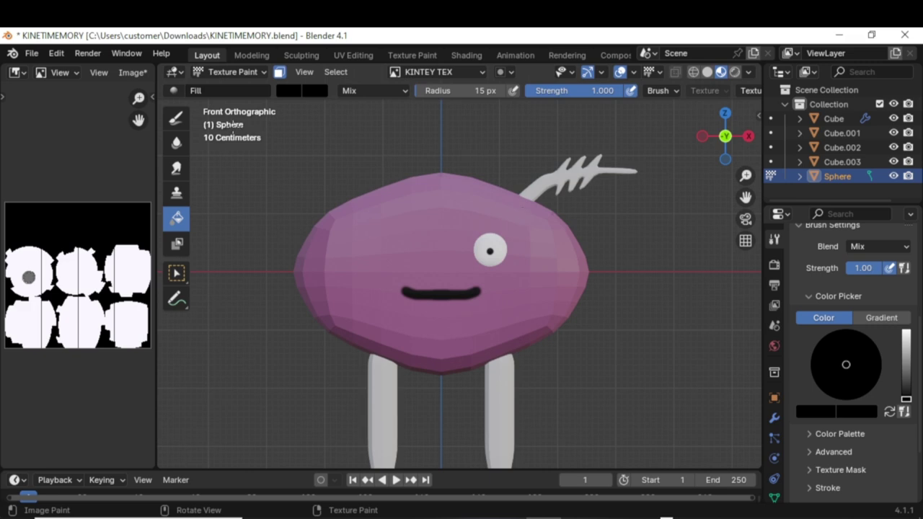
{"action": "left_click", "coordinate": [232, 71]}
{"action": "left_click", "coordinate": [231, 105]}
{"action": "scroll", "coordinate": [570, 246], "scroll_direction": "up", "scroll_amount": 4}
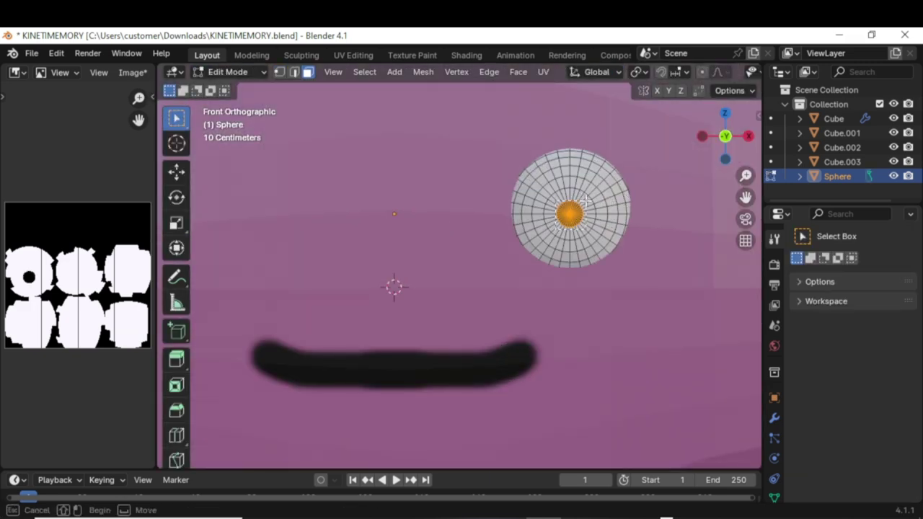
{"action": "scroll", "coordinate": [559, 225], "scroll_direction": "down", "scroll_amount": 3}
{"action": "left_click", "coordinate": [232, 71]}
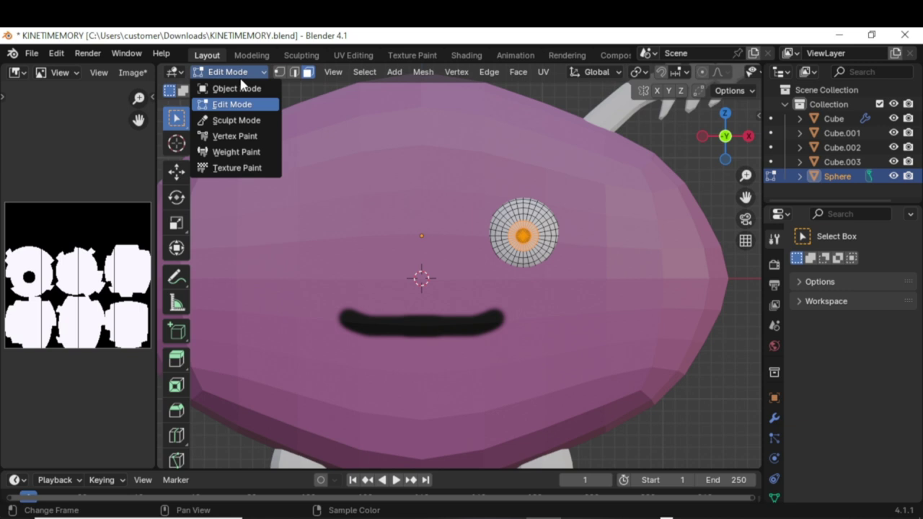
{"action": "left_click", "coordinate": [238, 167]}
{"action": "scroll", "coordinate": [510, 237], "scroll_direction": "down", "scroll_amount": 2}
{"action": "left_click", "coordinate": [510, 237]}
{"action": "scroll", "coordinate": [509, 237], "scroll_direction": "down", "scroll_amount": 4}
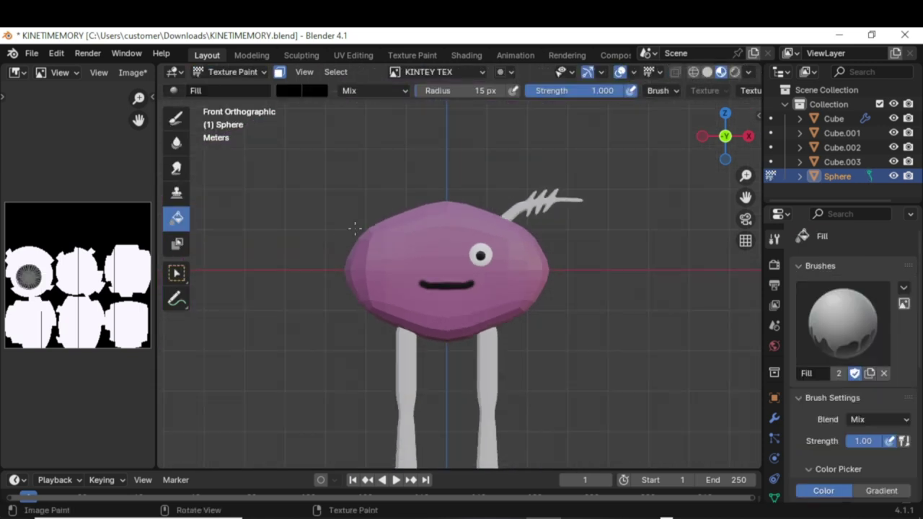
Step: Save the painted eye texture as KINTEY TEX.png in the Downloads folder and save the Blender file
{"action": "scroll", "coordinate": [354, 227], "scroll_direction": "up", "scroll_amount": 4}
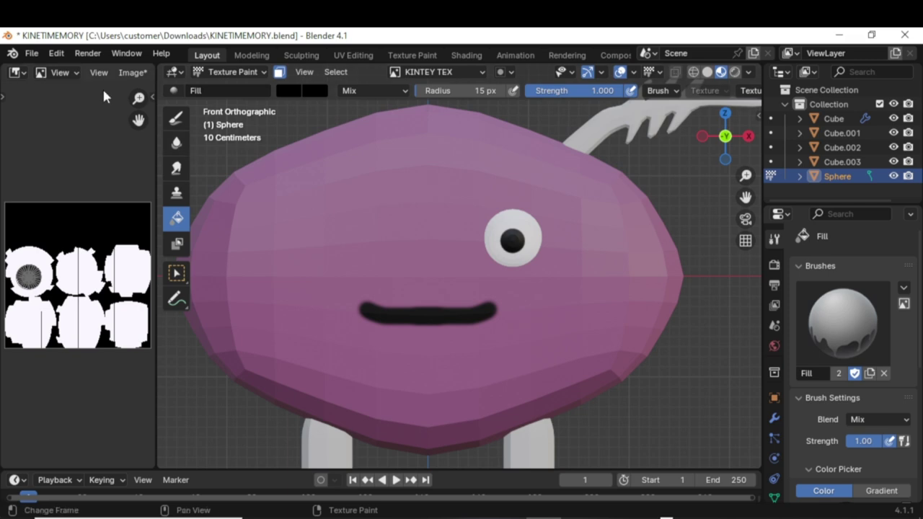
{"action": "left_click", "coordinate": [129, 73]}
{"action": "left_click", "coordinate": [164, 219]}
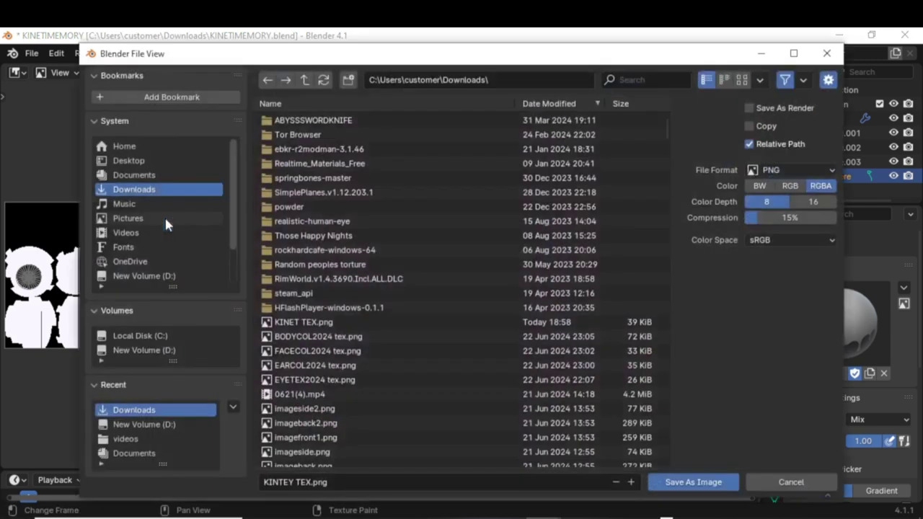
{"action": "left_click", "coordinate": [708, 484]}
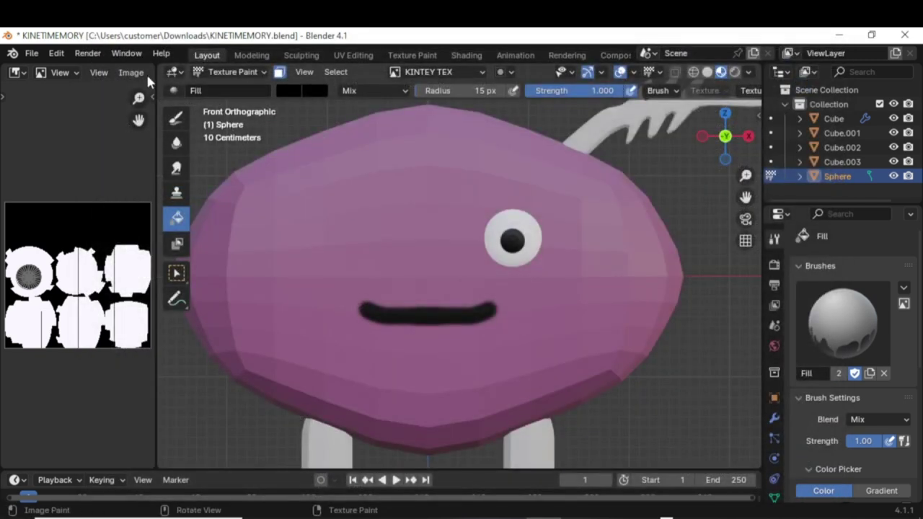
{"action": "left_click", "coordinate": [32, 54]}
{"action": "left_click", "coordinate": [69, 143]}
Step: Switch the eye sphere to Object Mode and move it slightly upward along the Z axis on the body
{"action": "left_click", "coordinate": [244, 73]}
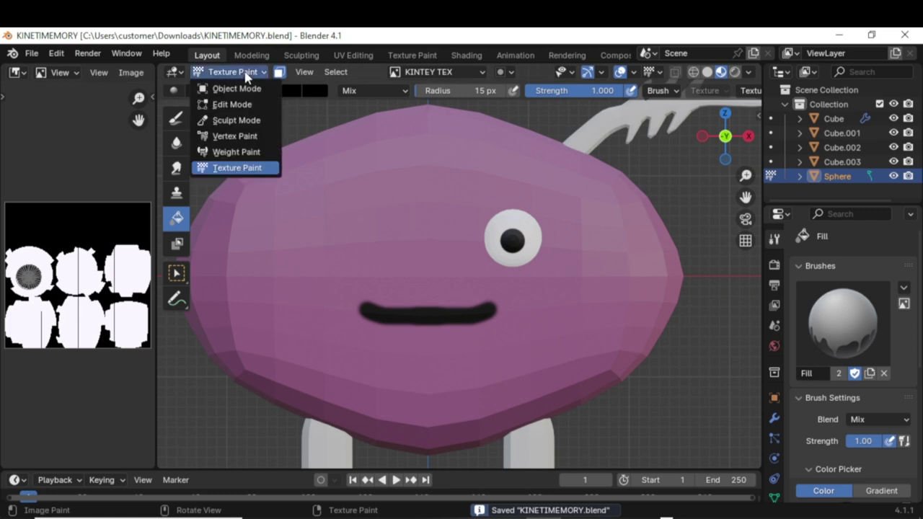
{"action": "left_click", "coordinate": [236, 88]}
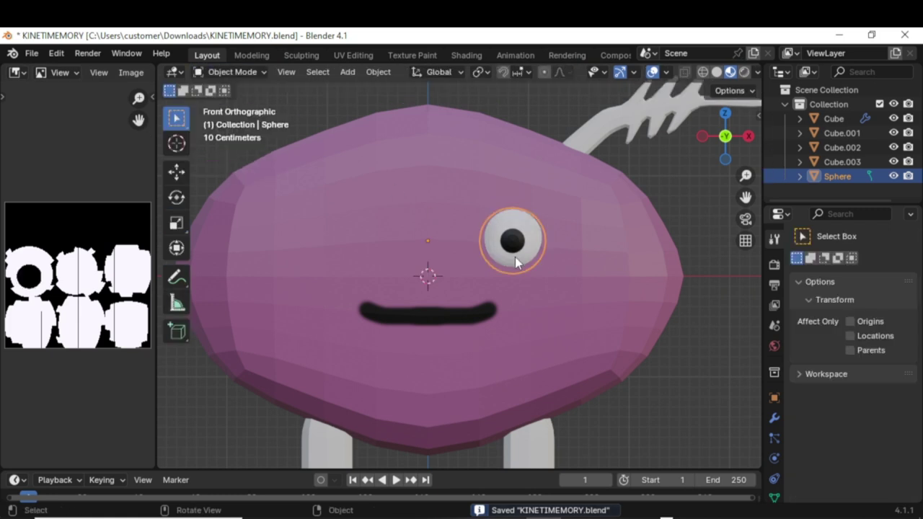
{"action": "key", "text": "g"}
{"action": "key", "text": "z"}
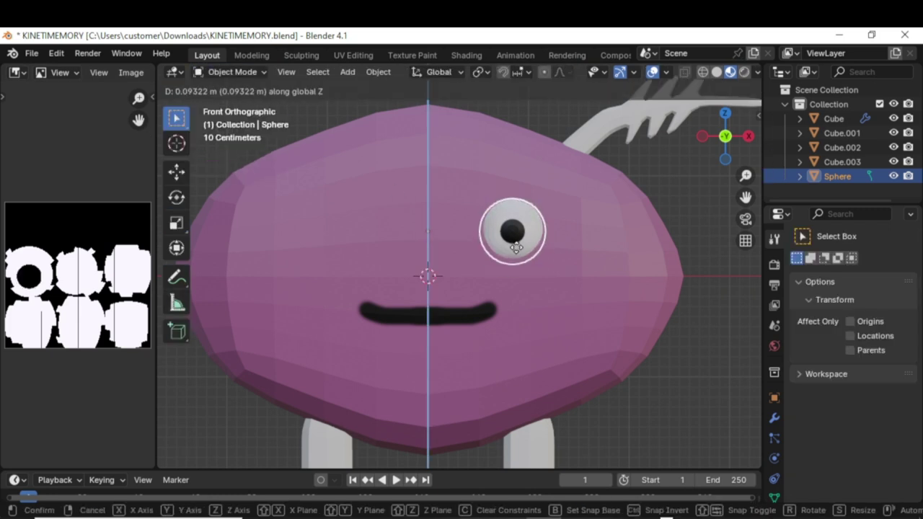
{"action": "left_click", "coordinate": [516, 240]}
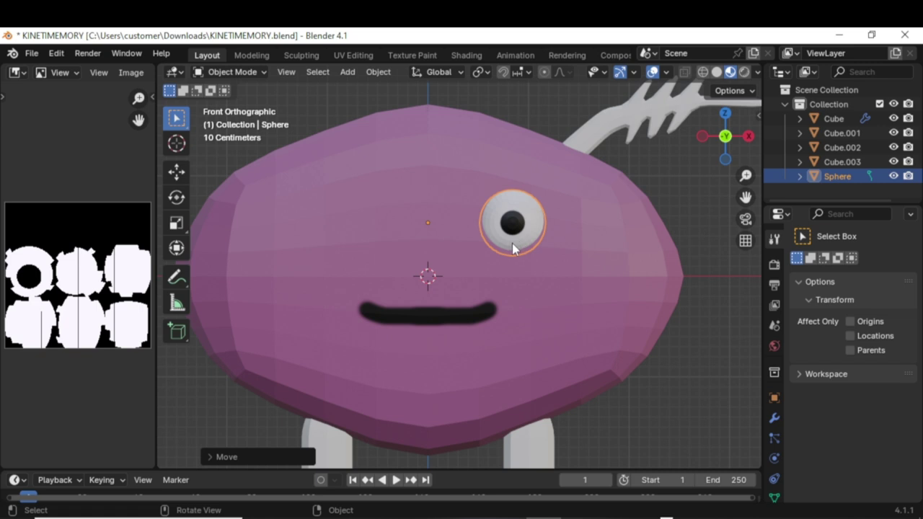
{"action": "scroll", "coordinate": [510, 250], "scroll_direction": "down", "scroll_amount": 7}
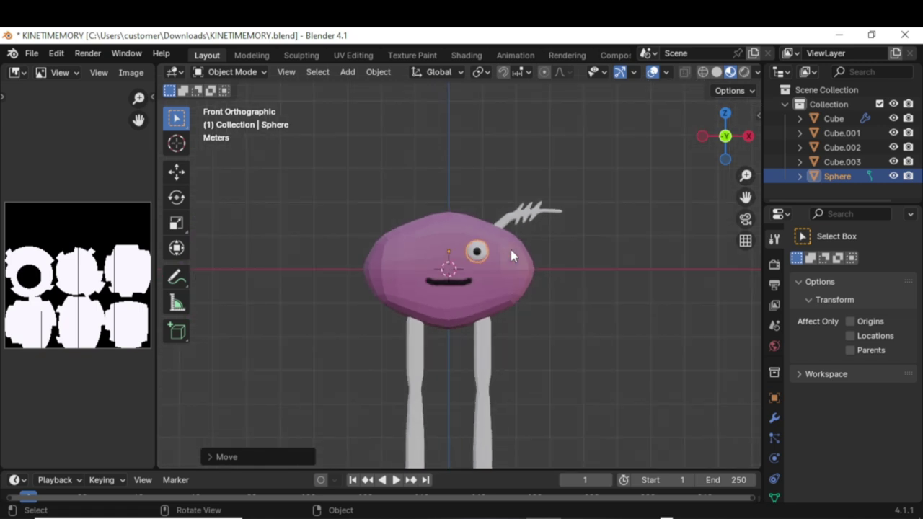
{"action": "scroll", "coordinate": [511, 249], "scroll_direction": "up", "scroll_amount": 5}
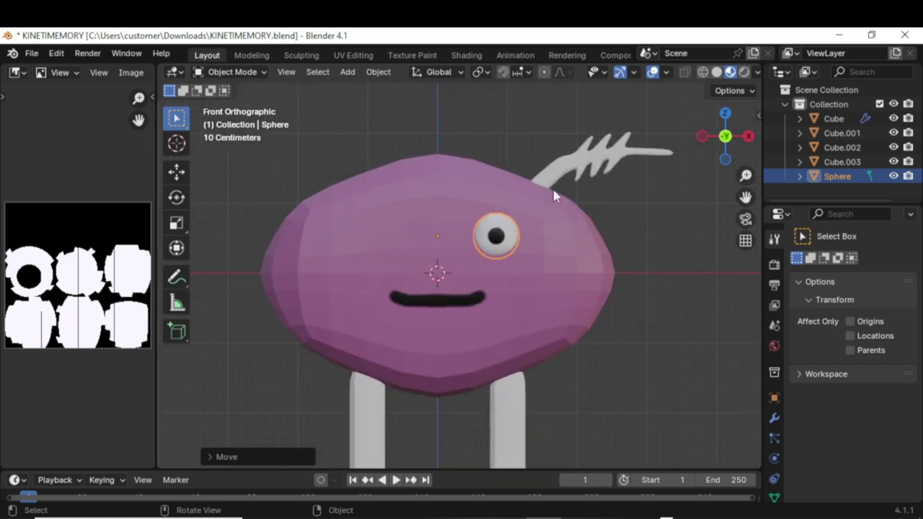
Step: Select the whole mesh of the spiked appendage in Edit Mode and unwrap it with Smart UV Project
{"action": "left_click", "coordinate": [570, 177]}
{"action": "left_click", "coordinate": [232, 72]}
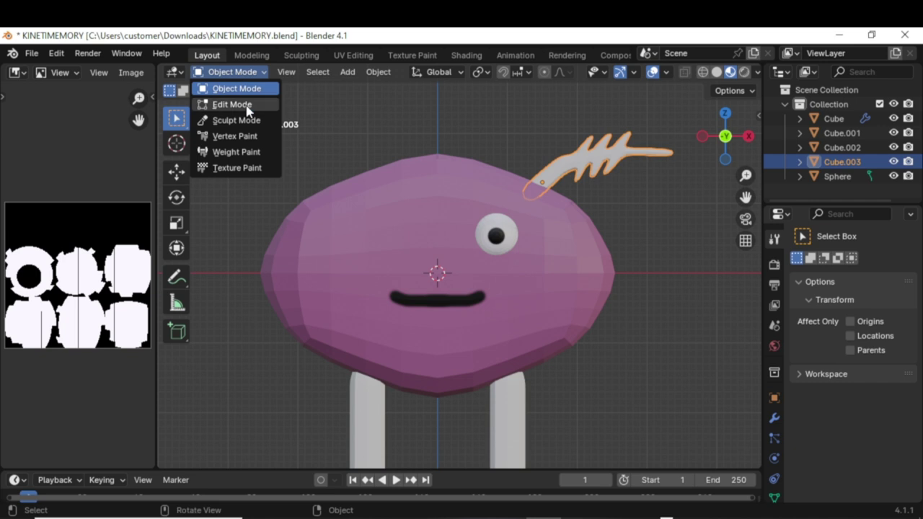
{"action": "left_click", "coordinate": [245, 103]}
{"action": "key", "text": "a"}
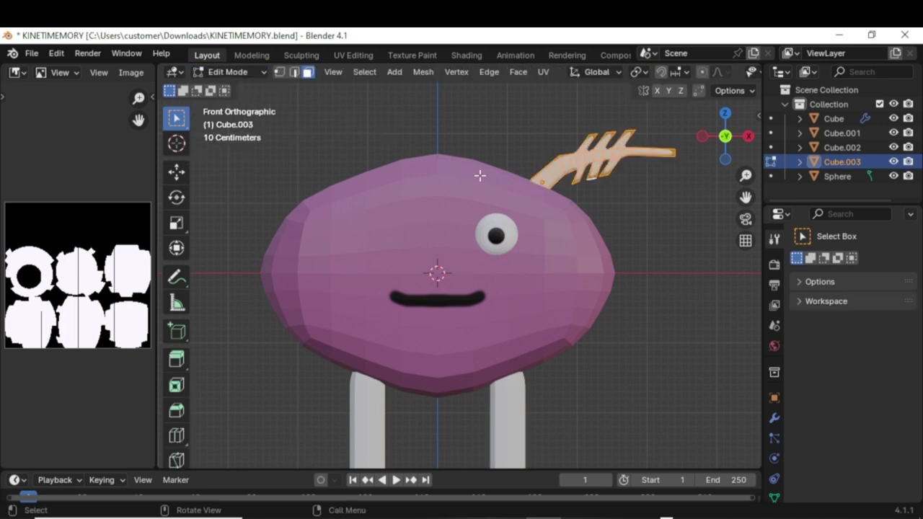
{"action": "left_click", "coordinate": [541, 74]}
{"action": "left_click", "coordinate": [569, 108]}
{"action": "left_click", "coordinate": [577, 239]}
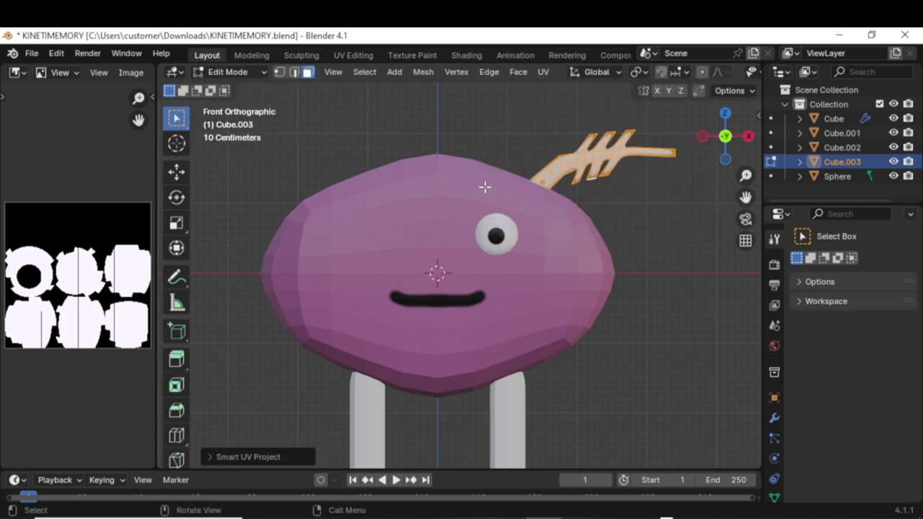
Step: Enter Texture Paint mode on the appendage and create a blank 1024 x 1024 px image named KINTOTNET TEX
{"action": "left_click", "coordinate": [238, 72]}
{"action": "left_click", "coordinate": [255, 166]}
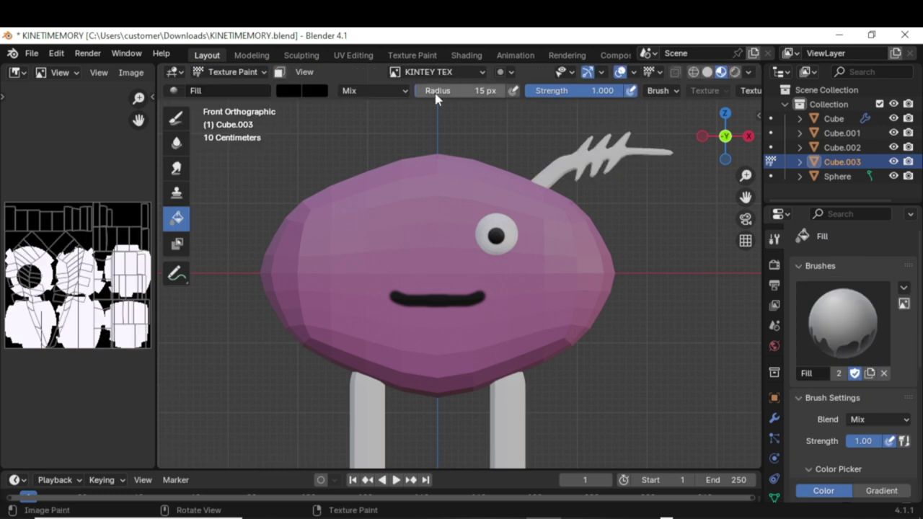
{"action": "left_click", "coordinate": [456, 74]}
{"action": "left_click", "coordinate": [471, 125]}
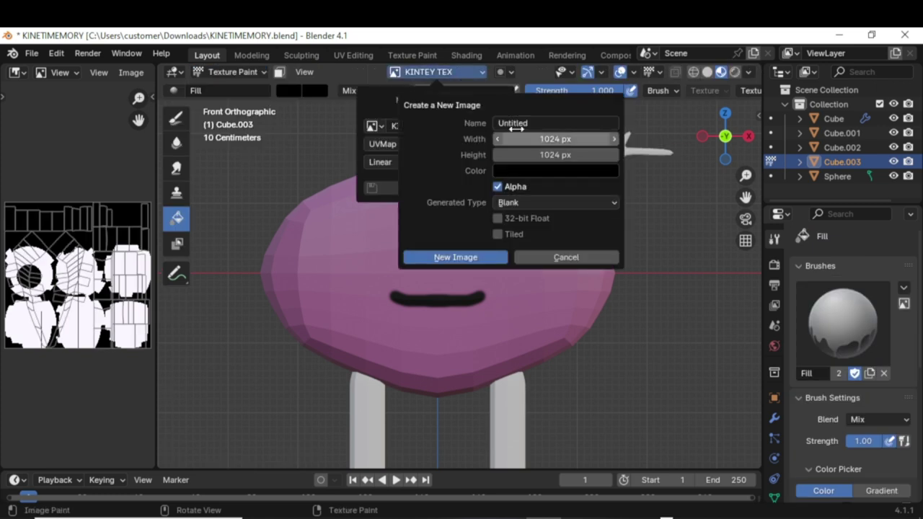
{"action": "left_click", "coordinate": [536, 123]}
{"action": "key", "text": "BackSpace"}
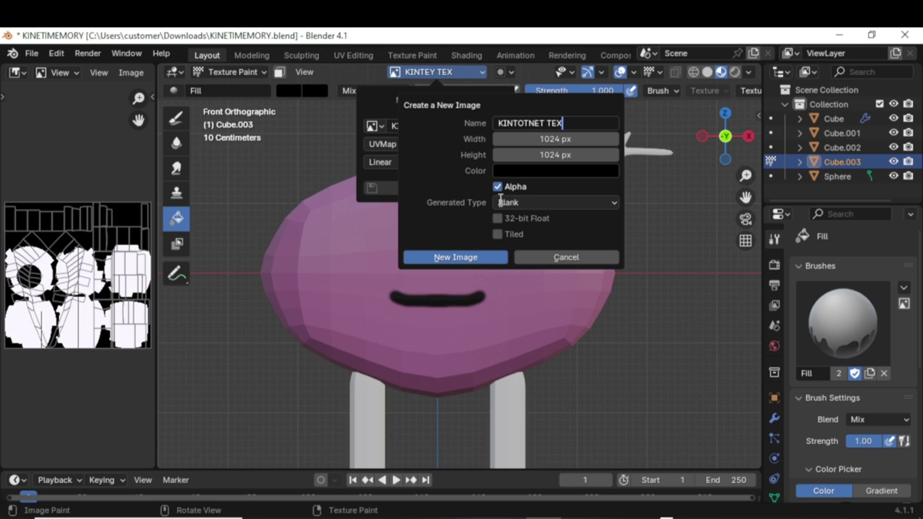
{"action": "left_click", "coordinate": [477, 261]}
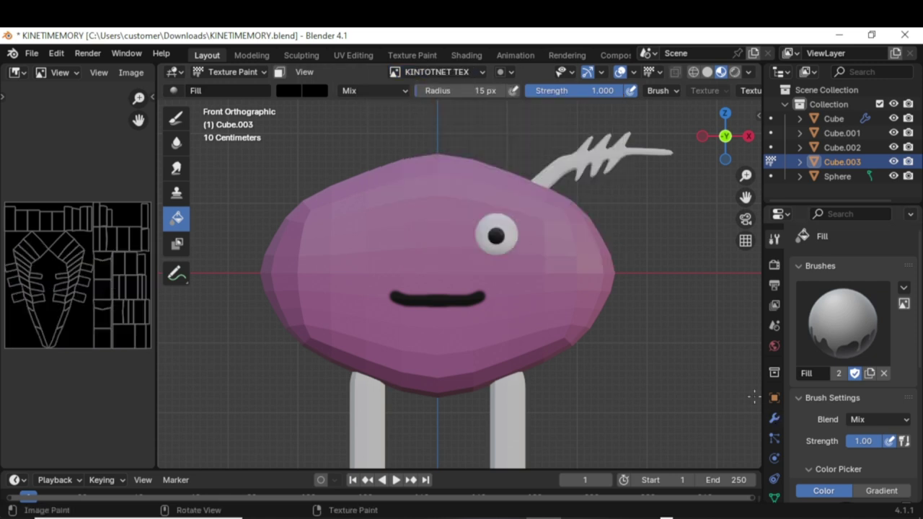
Step: Give the appendage a material named kinttextent with KINTOTNET TEX as the image texture for its base color
{"action": "scroll", "coordinate": [775, 411], "scroll_direction": "down", "scroll_amount": 3}
{"action": "left_click", "coordinate": [774, 460]}
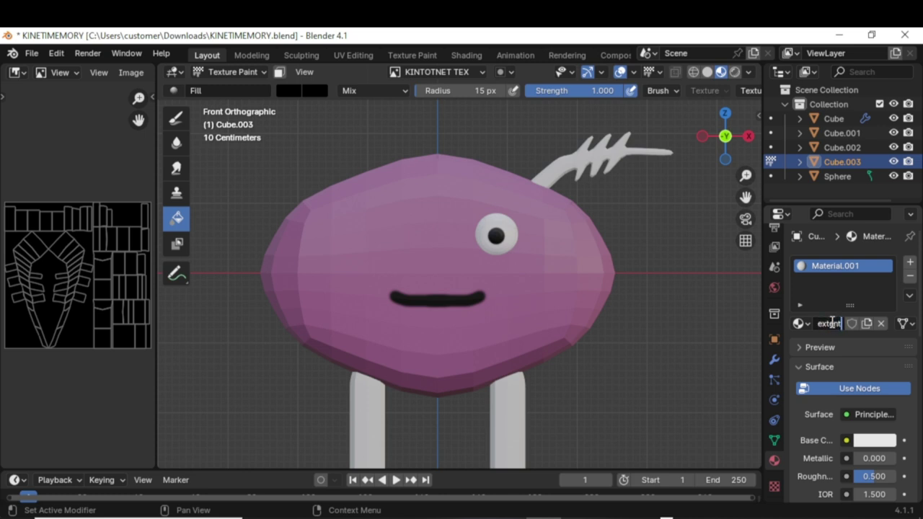
{"action": "key", "text": "Return"}
{"action": "scroll", "coordinate": [838, 353], "scroll_direction": "down", "scroll_amount": 2}
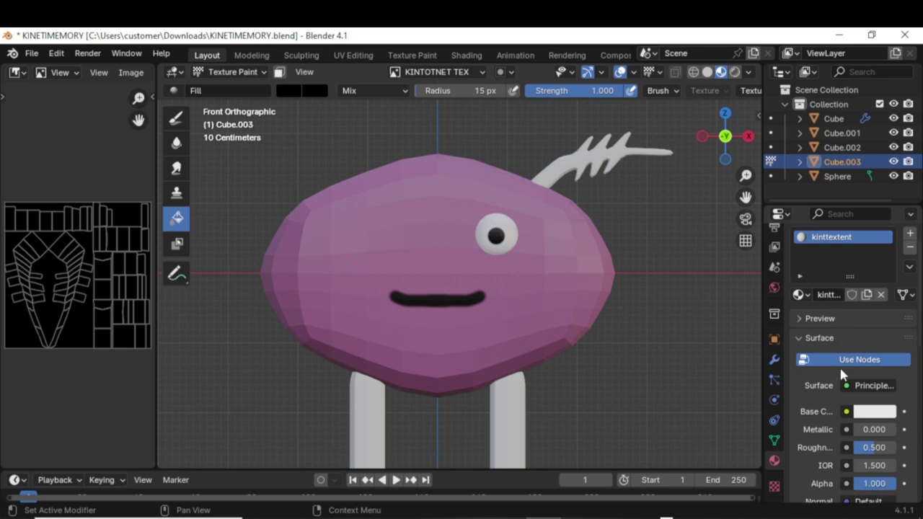
{"action": "left_click", "coordinate": [846, 382]}
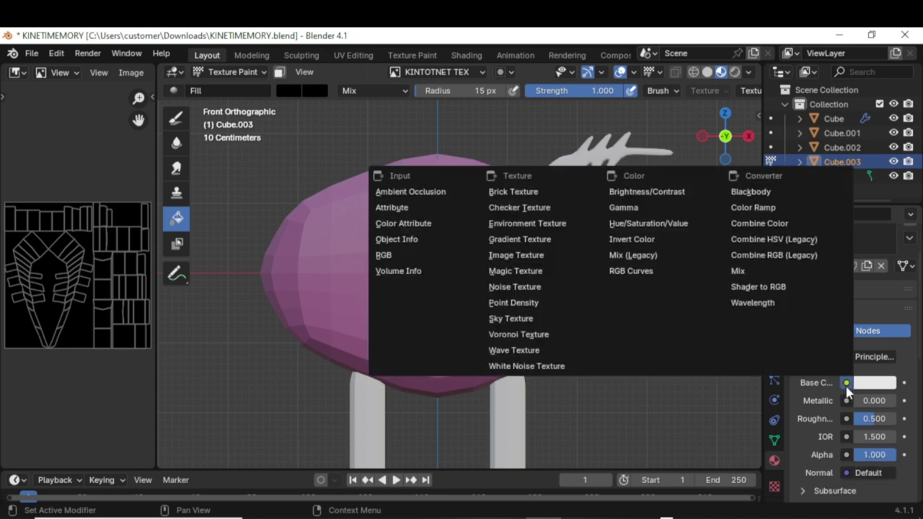
{"action": "left_click", "coordinate": [538, 254]}
{"action": "left_click", "coordinate": [805, 400]}
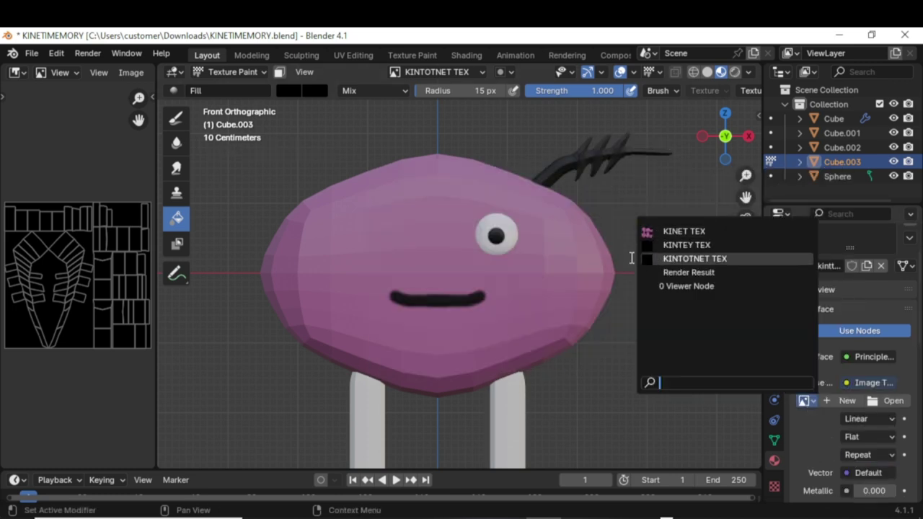
{"action": "left_click", "coordinate": [710, 258]}
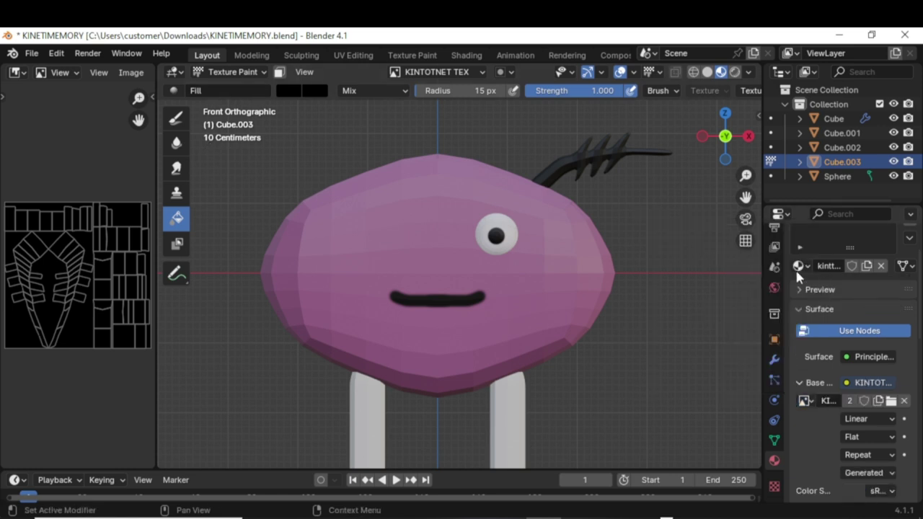
Step: Sample the pink from the creature's body as the brush color and fill the spiked appendage with it
{"action": "scroll", "coordinate": [774, 267], "scroll_direction": "up", "scroll_amount": 3}
{"action": "left_click", "coordinate": [773, 248]}
{"action": "scroll", "coordinate": [851, 433], "scroll_direction": "down", "scroll_amount": 5}
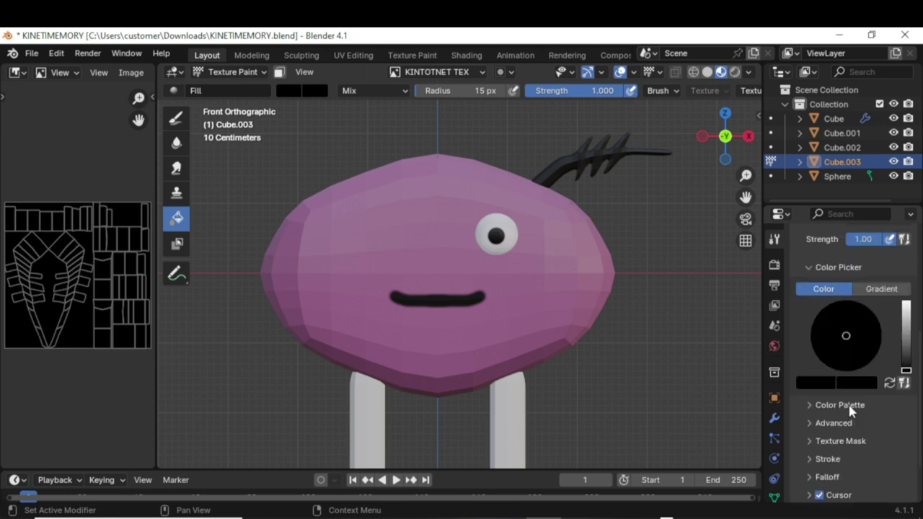
{"action": "left_click", "coordinate": [818, 385]}
{"action": "left_click", "coordinate": [824, 332]}
{"action": "left_click", "coordinate": [546, 275]}
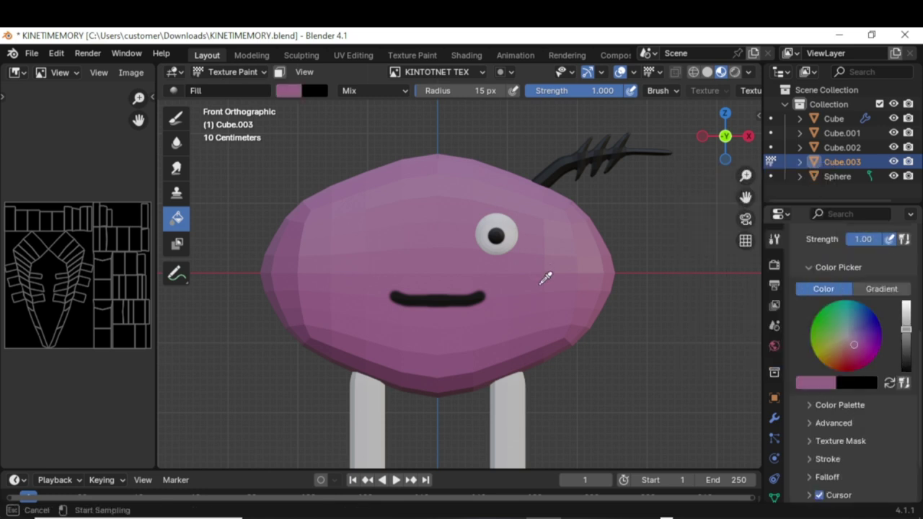
{"action": "left_click", "coordinate": [585, 148]}
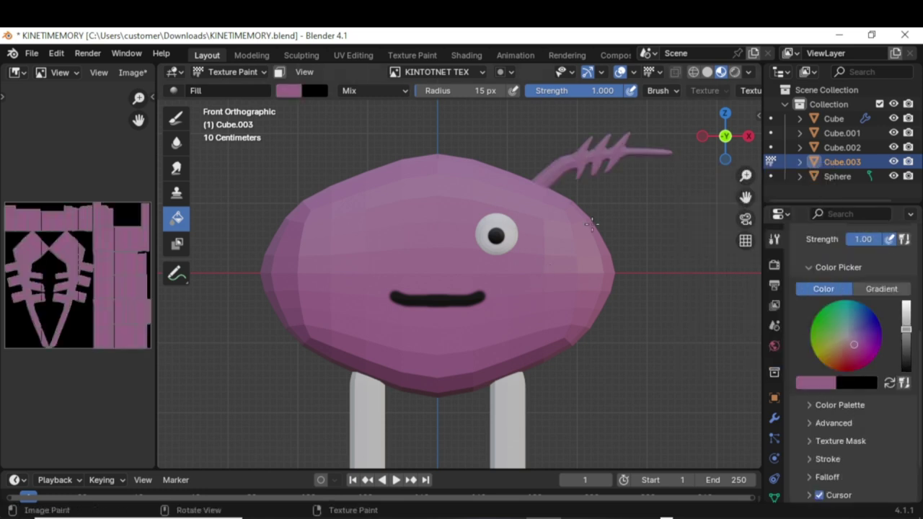
Step: Adjust the brush color's brightness and refill the spiked appendage until it is a darker purple than the body
{"action": "scroll", "coordinate": [590, 226], "scroll_direction": "up", "scroll_amount": 3}
{"action": "scroll", "coordinate": [581, 229], "scroll_direction": "down", "scroll_amount": 3}
{"action": "left_click", "coordinate": [905, 339]}
{"action": "left_click", "coordinate": [555, 224]}
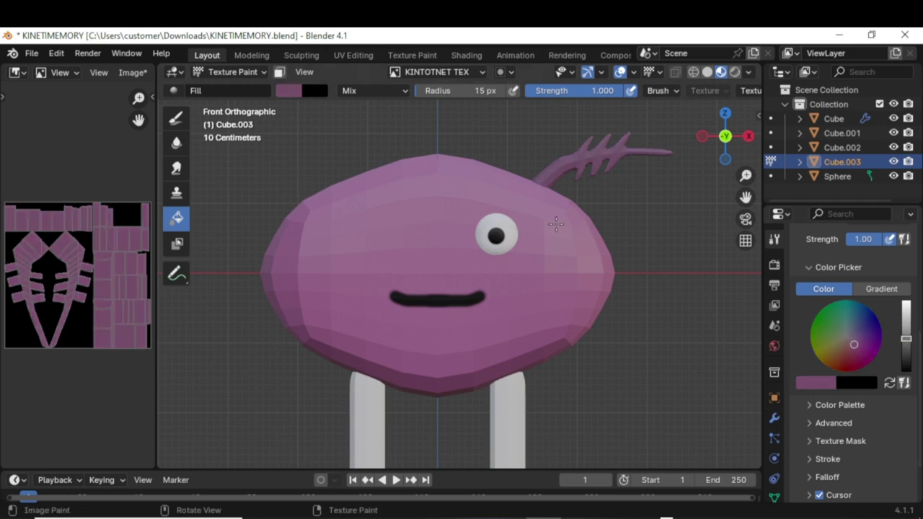
{"action": "left_click", "coordinate": [906, 345]}
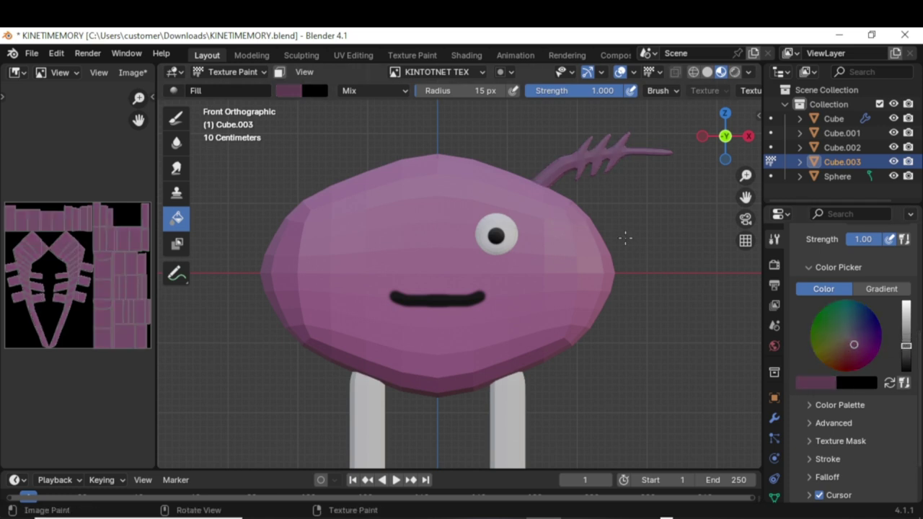
{"action": "left_click", "coordinate": [625, 238]}
{"action": "left_click_drag", "start_coordinate": [905, 345], "coordinate": [906, 337]}
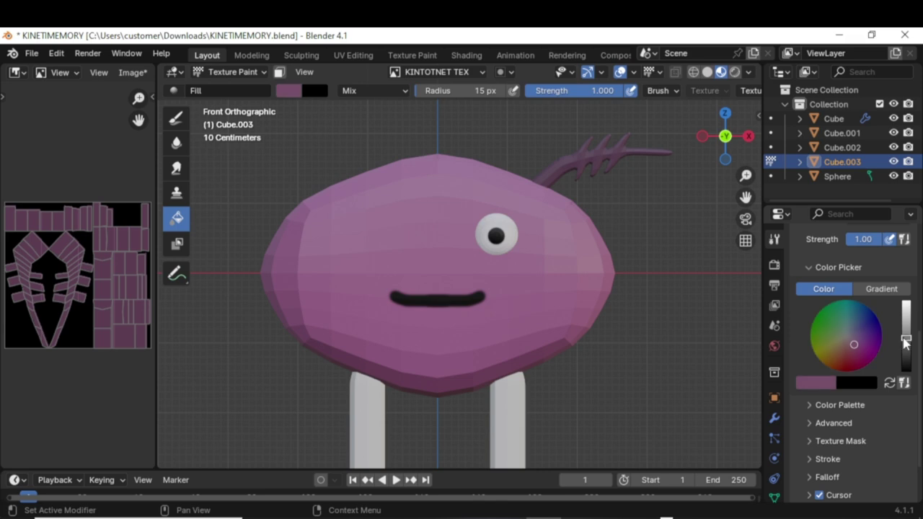
{"action": "left_click", "coordinate": [597, 272]}
{"action": "left_click", "coordinate": [906, 345]}
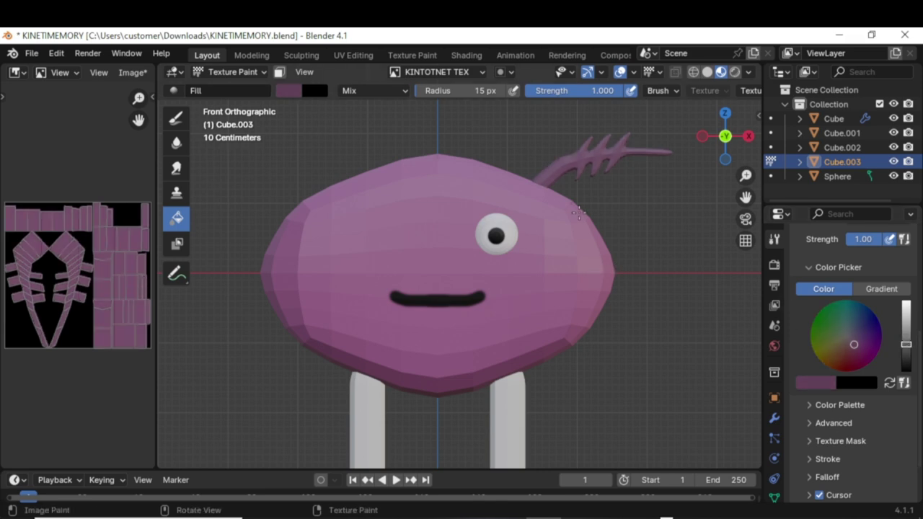
{"action": "left_click", "coordinate": [621, 266]}
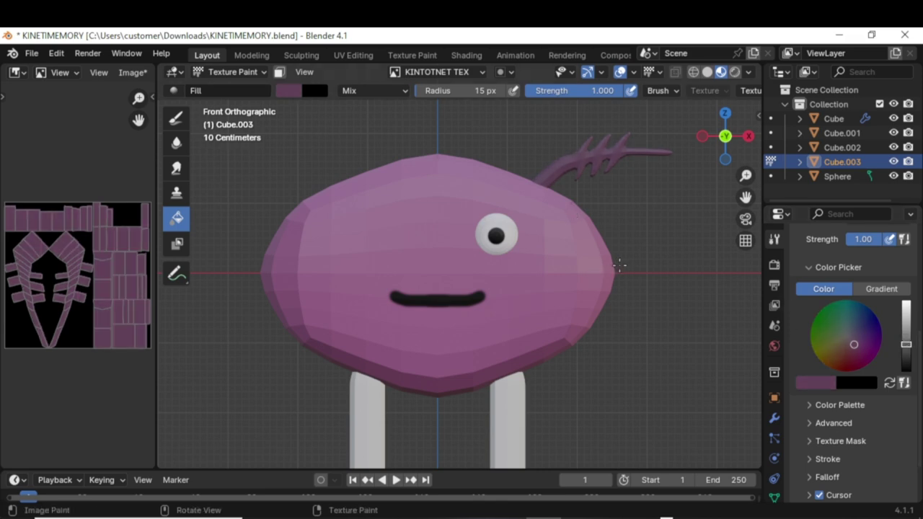
Step: Save the appendage texture as KINTOTNET TEX.png in the Downloads folder and save the Blender file
{"action": "left_click", "coordinate": [137, 72]}
{"action": "left_click", "coordinate": [167, 216]}
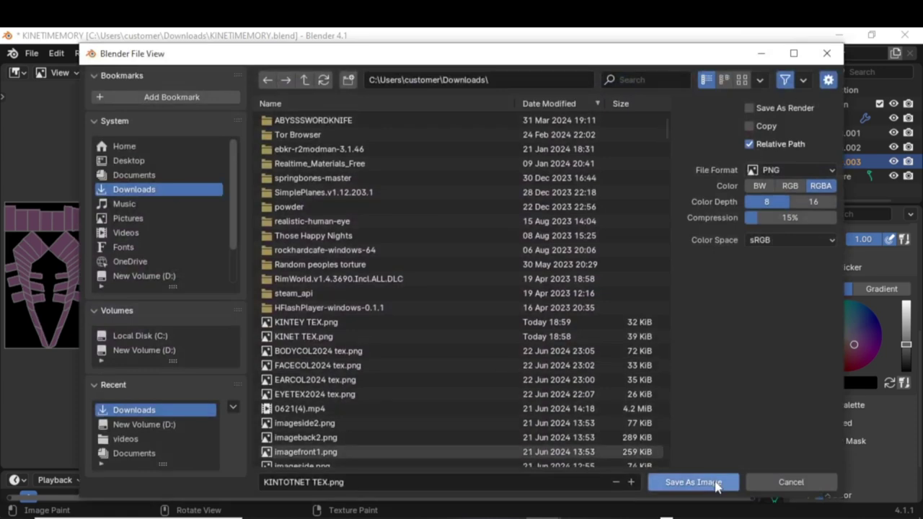
{"action": "left_click", "coordinate": [692, 482]}
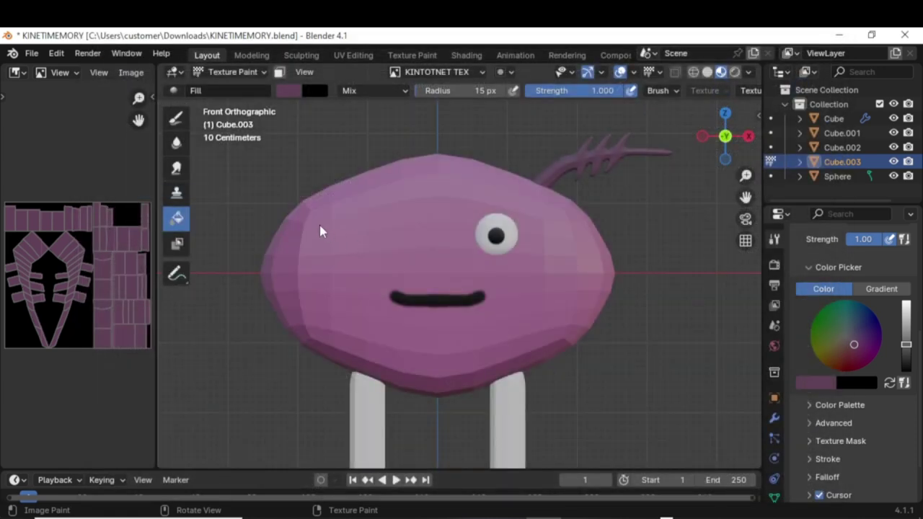
{"action": "scroll", "coordinate": [319, 229], "scroll_direction": "down", "scroll_amount": 5}
{"action": "scroll", "coordinate": [311, 222], "scroll_direction": "up", "scroll_amount": 4}
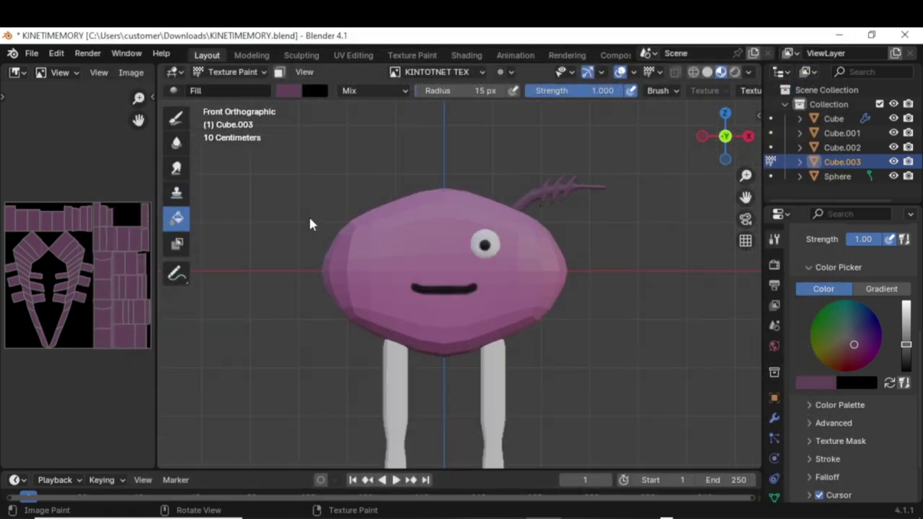
{"action": "scroll", "coordinate": [310, 224], "scroll_direction": "up", "scroll_amount": 1}
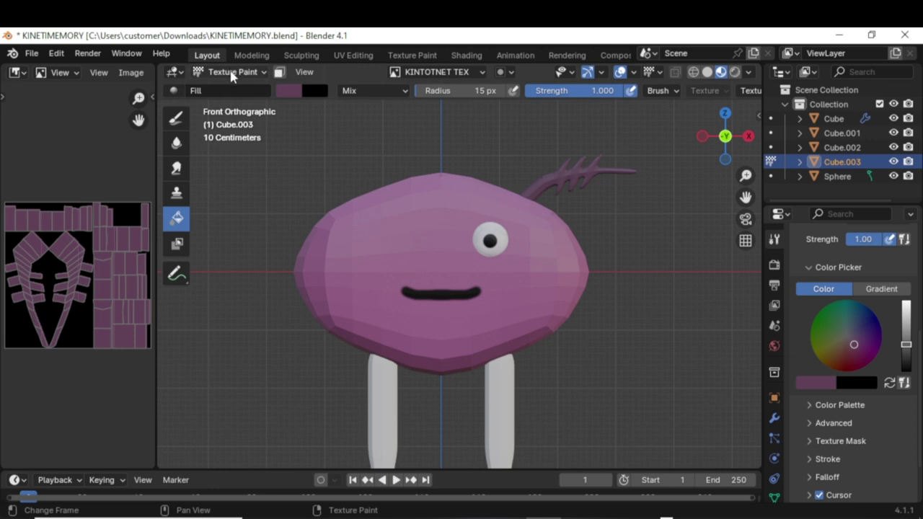
{"action": "left_click", "coordinate": [32, 57]}
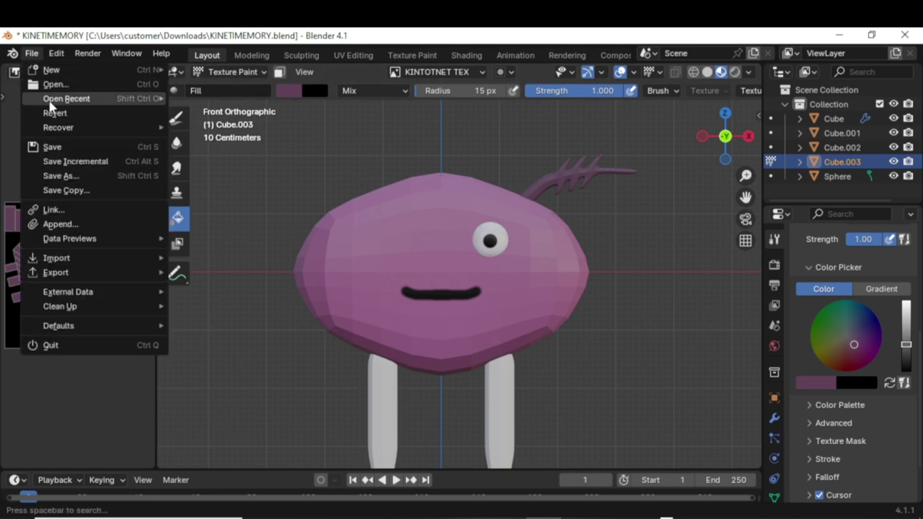
{"action": "left_click", "coordinate": [58, 148]}
Step: Return to Object Mode and give the leg on the eye's side a new material with a black base color
{"action": "left_click", "coordinate": [253, 74]}
{"action": "left_click", "coordinate": [257, 91]}
{"action": "scroll", "coordinate": [371, 309], "scroll_direction": "down", "scroll_amount": 4}
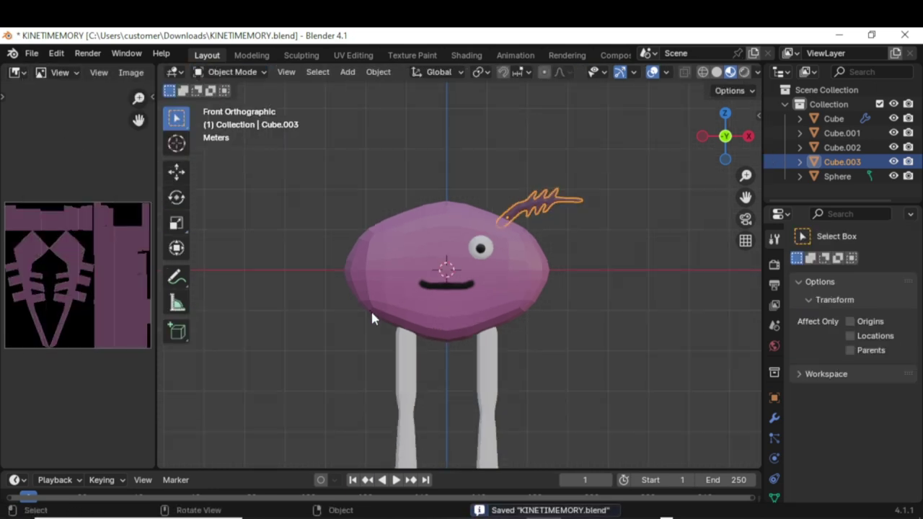
{"action": "left_click", "coordinate": [425, 351]}
{"action": "middle_click_drag", "start_coordinate": [554, 356], "coordinate": [550, 264], "text": "shift"}
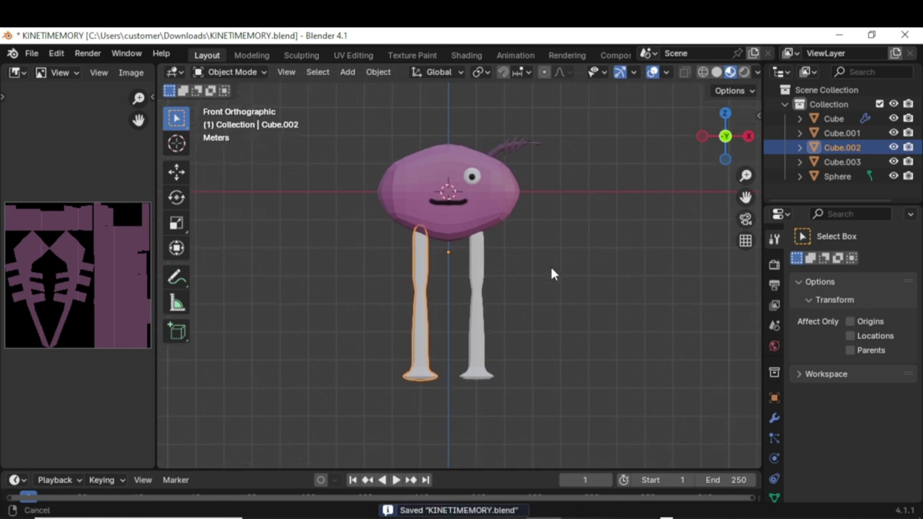
{"action": "scroll", "coordinate": [549, 264], "scroll_direction": "up", "scroll_amount": 3}
{"action": "left_click", "coordinate": [466, 264]}
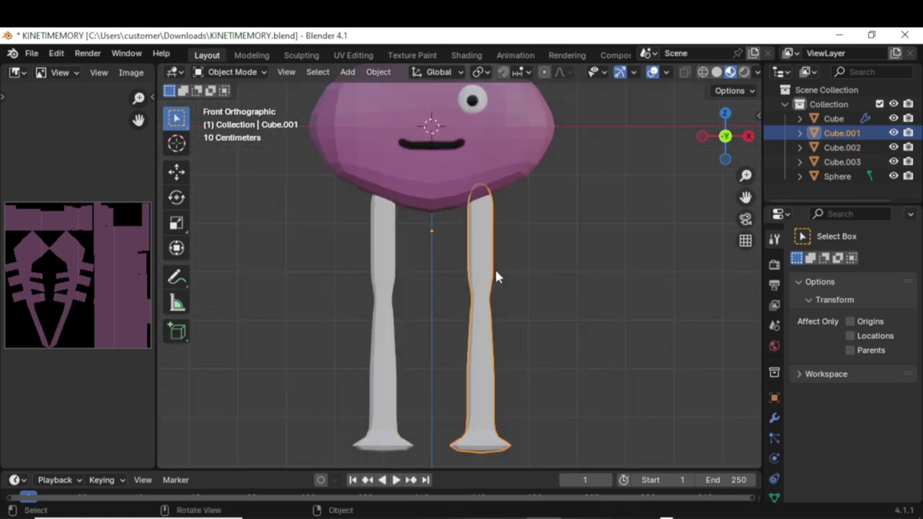
{"action": "scroll", "coordinate": [496, 276], "scroll_direction": "down", "scroll_amount": 2}
{"action": "scroll", "coordinate": [775, 433], "scroll_direction": "down", "scroll_amount": 3}
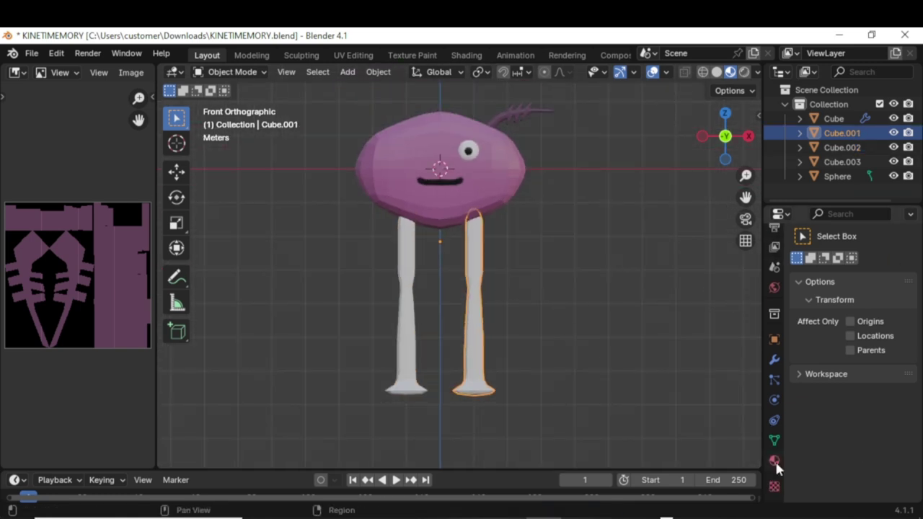
{"action": "left_click", "coordinate": [774, 459]}
{"action": "left_click", "coordinate": [872, 324]}
{"action": "scroll", "coordinate": [869, 389], "scroll_direction": "down", "scroll_amount": 3}
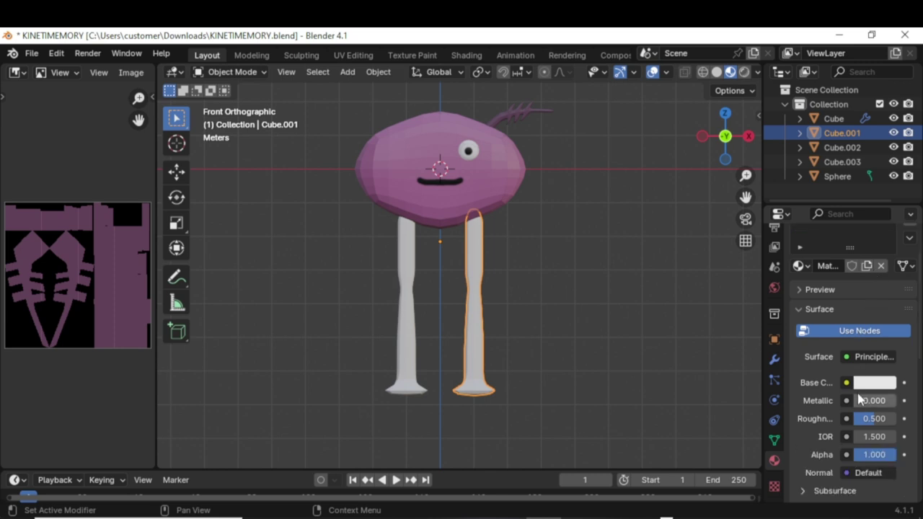
{"action": "left_click", "coordinate": [869, 386]}
{"action": "left_click", "coordinate": [886, 282]}
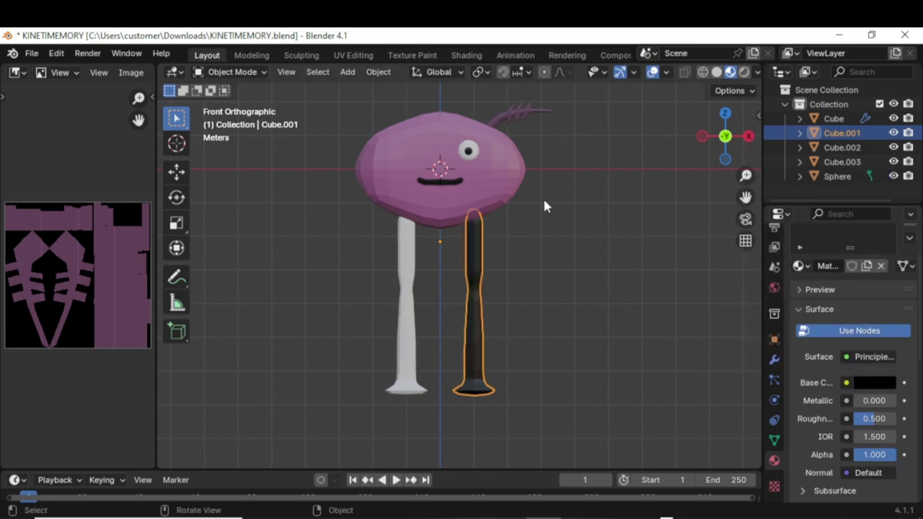
Step: Copy the black leg's material nodes in the Shading workspace
{"action": "left_click", "coordinate": [412, 269]}
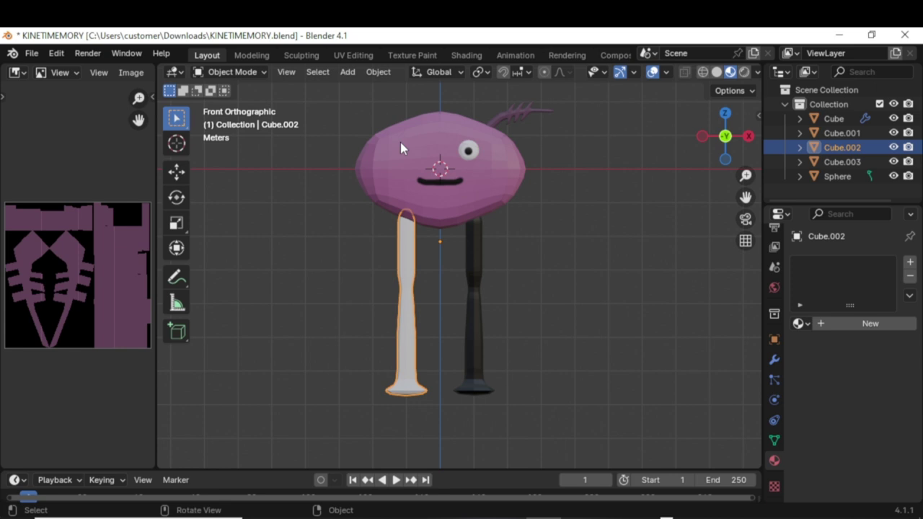
{"action": "left_click", "coordinate": [472, 56]}
{"action": "left_click", "coordinate": [464, 281]}
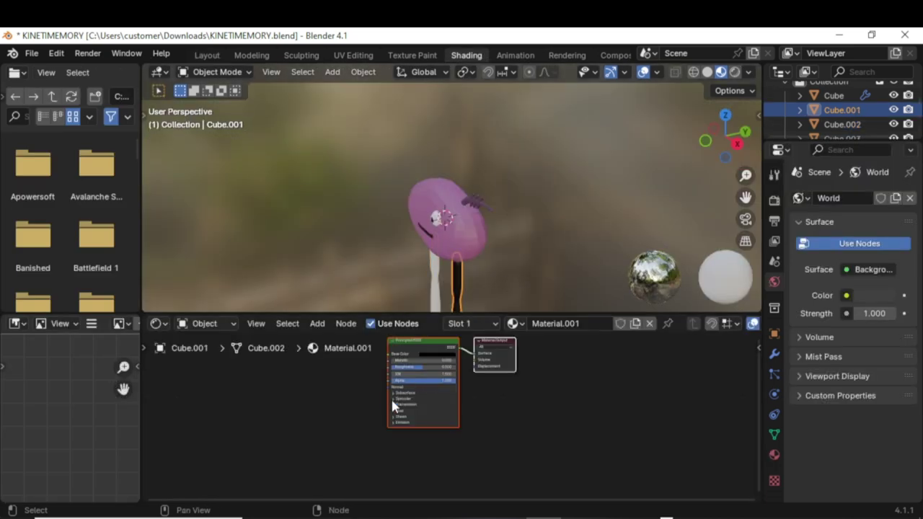
{"action": "right_click", "coordinate": [450, 398]}
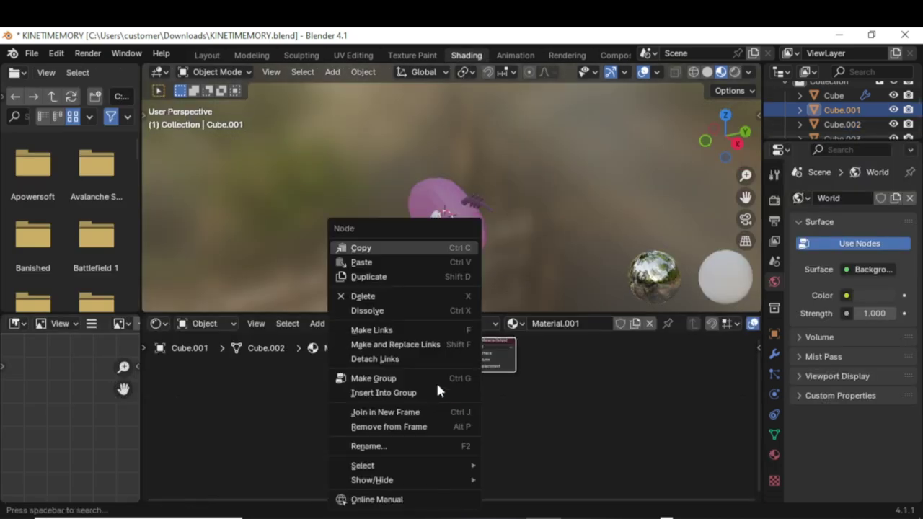
{"action": "left_click", "coordinate": [371, 247]}
Step: Create a material on the white leg and replace its default nodes with the copied black material nodes
{"action": "left_click", "coordinate": [437, 278]}
{"action": "left_click", "coordinate": [535, 326]}
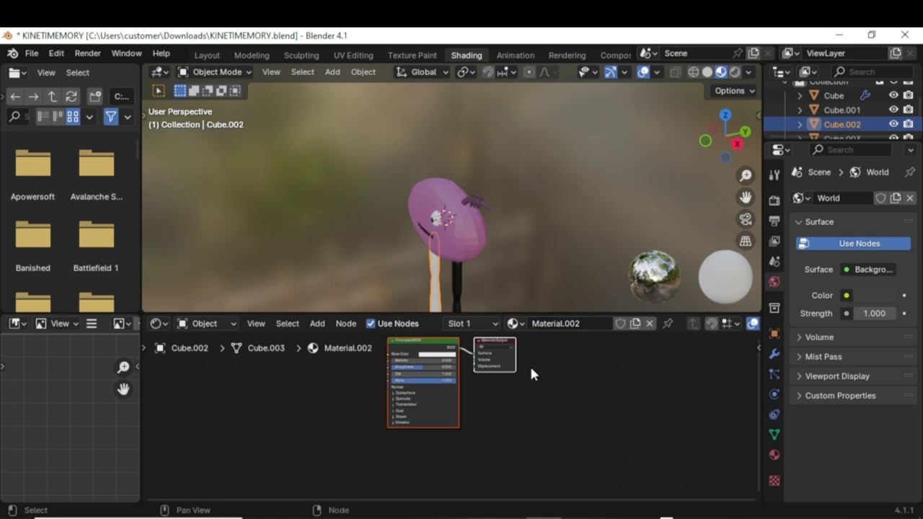
{"action": "key", "text": "a"}
{"action": "key", "text": "x"}
{"action": "right_click", "coordinate": [437, 358]}
{"action": "mouse_move", "coordinate": [438, 361]}
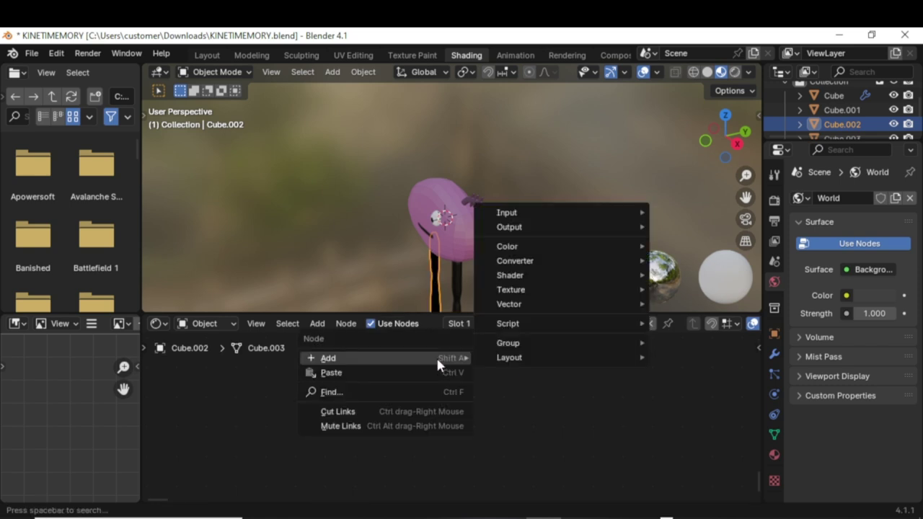
{"action": "key", "text": "Escape"}
{"action": "key", "text": "ctrl+z"}
Step: Return to the Layout workspace, deselect the leg and inspect the whole creature from the front
{"action": "middle_click_drag", "start_coordinate": [455, 265], "coordinate": [560, 253]}
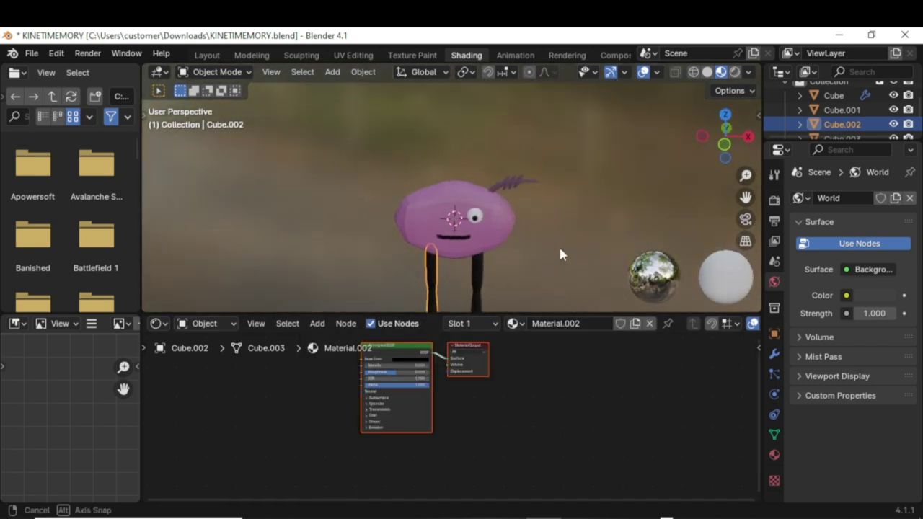
{"action": "left_click", "coordinate": [207, 55]}
{"action": "scroll", "coordinate": [468, 261], "scroll_direction": "up", "scroll_amount": 2}
{"action": "mouse_move", "coordinate": [552, 253]}
{"action": "middle_mouse_down"}
{"action": "mouse_move", "coordinate": [389, 252]}
{"action": "mouse_move", "coordinate": [388, 284]}
{"action": "mouse_move", "coordinate": [548, 274]}
{"action": "mouse_move", "coordinate": [546, 264]}
{"action": "mouse_move", "coordinate": [610, 253]}
{"action": "mouse_move", "coordinate": [350, 268]}
{"action": "mouse_move", "coordinate": [572, 268]}
{"action": "mouse_move", "coordinate": [534, 278]}
{"action": "mouse_move", "coordinate": [573, 278]}
{"action": "mouse_move", "coordinate": [522, 241]}
{"action": "mouse_move", "coordinate": [543, 273]}
{"action": "middle_mouse_up"}
{"action": "scroll", "coordinate": [544, 268], "scroll_direction": "down", "scroll_amount": 3}
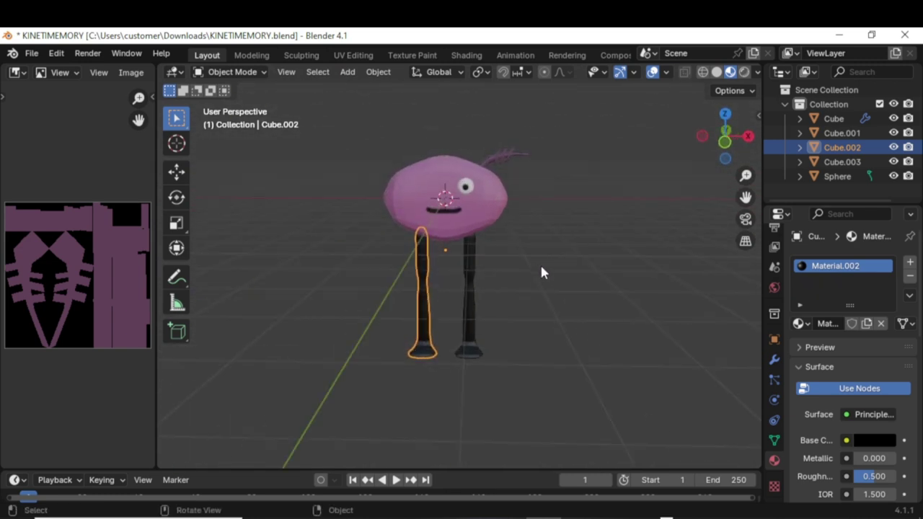
{"action": "key", "text": "KP_1"}
{"action": "scroll", "coordinate": [545, 263], "scroll_direction": "up", "scroll_amount": 2}
{"action": "left_click", "coordinate": [536, 262]}
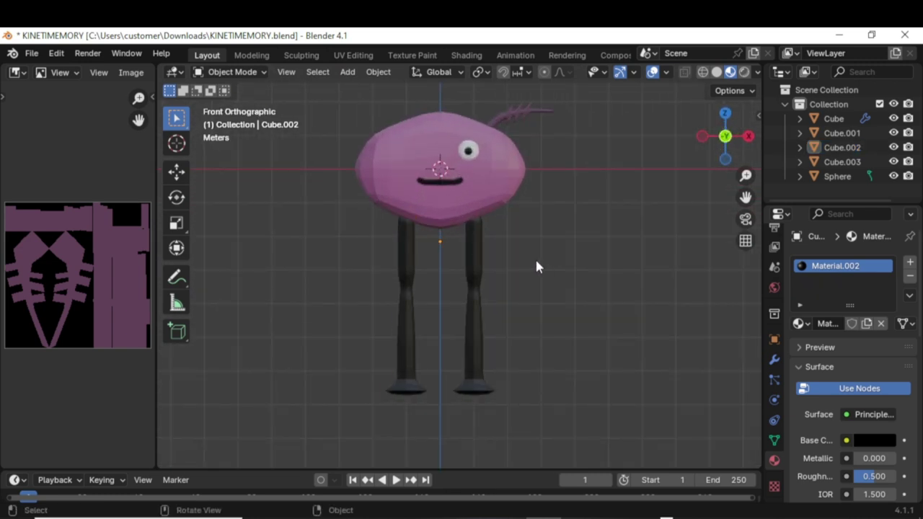
{"action": "middle_click_drag", "start_coordinate": [538, 246], "coordinate": [524, 294], "text": "shift"}
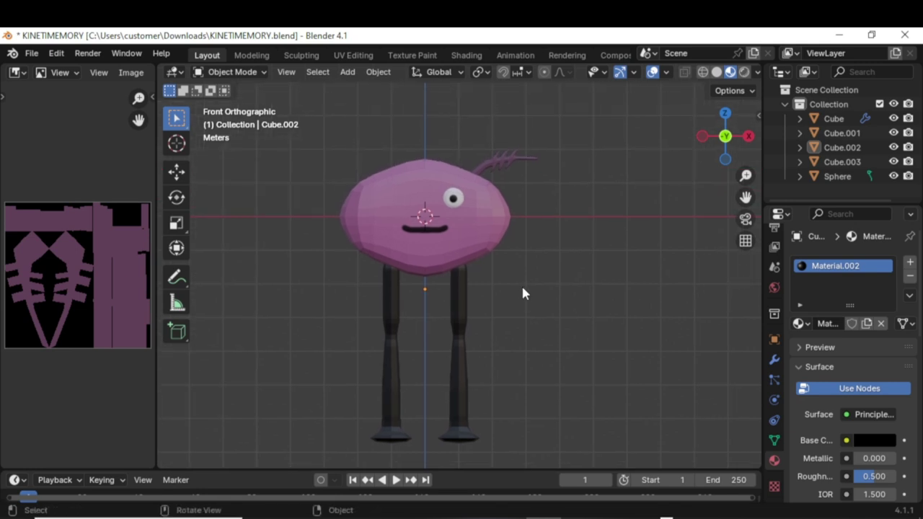
{"action": "scroll", "coordinate": [514, 186], "scroll_direction": "up", "scroll_amount": 2}
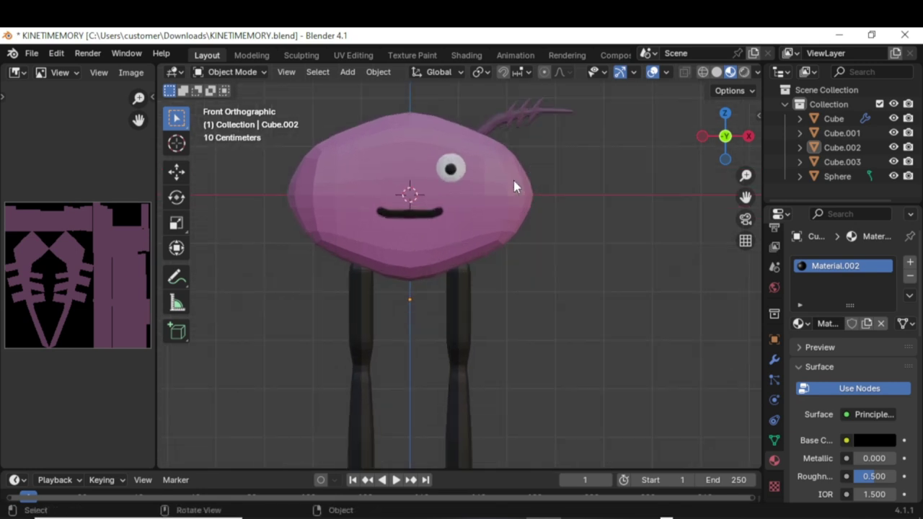
Step: Duplicate the spiked appendage and move the copy about 0.6 m down on Z and slightly outward on X, below the original
{"action": "left_click", "coordinate": [497, 120]}
{"action": "right_click", "coordinate": [496, 120]}
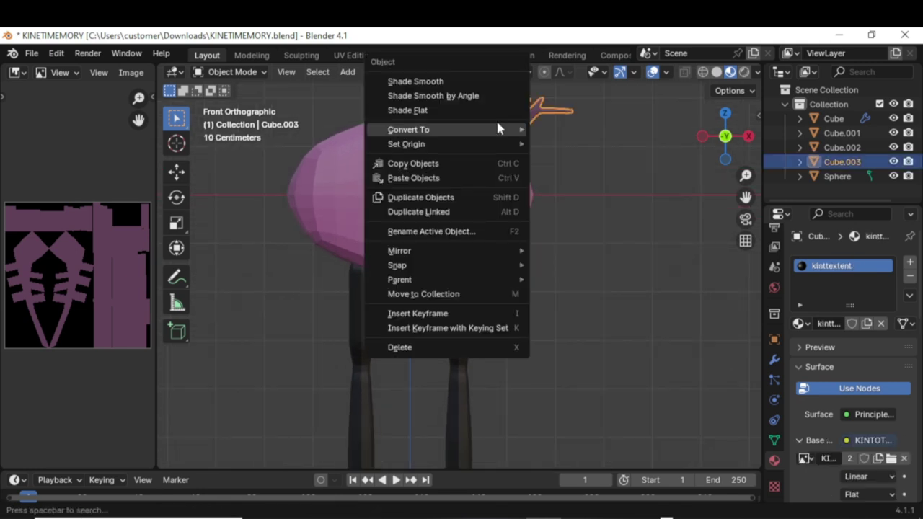
{"action": "left_click", "coordinate": [463, 196]}
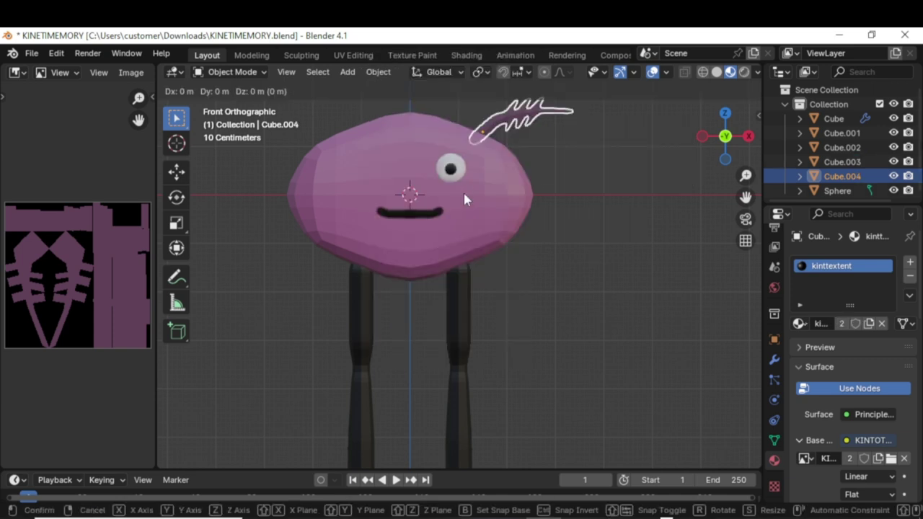
{"action": "left_click", "coordinate": [464, 194]}
{"action": "key", "text": "g"}
{"action": "key", "text": "z"}
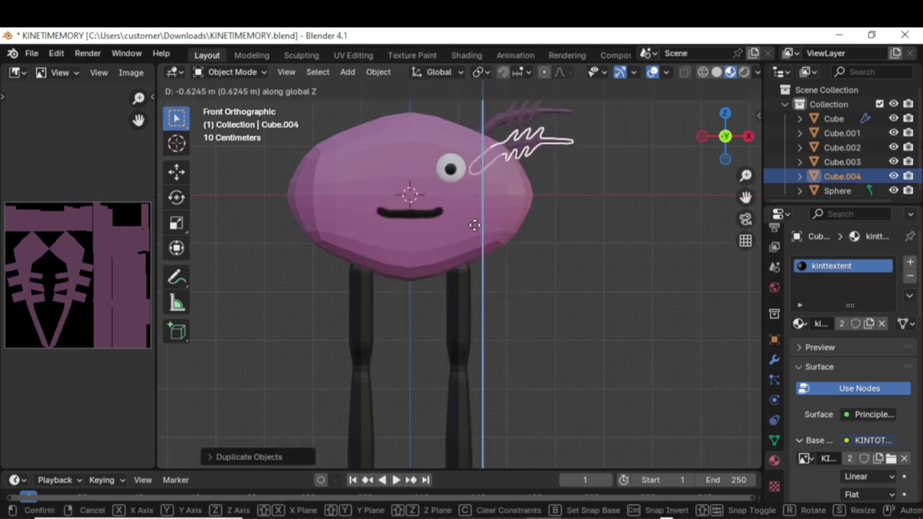
{"action": "left_click", "coordinate": [474, 225]}
{"action": "key", "text": "g"}
{"action": "key", "text": "x"}
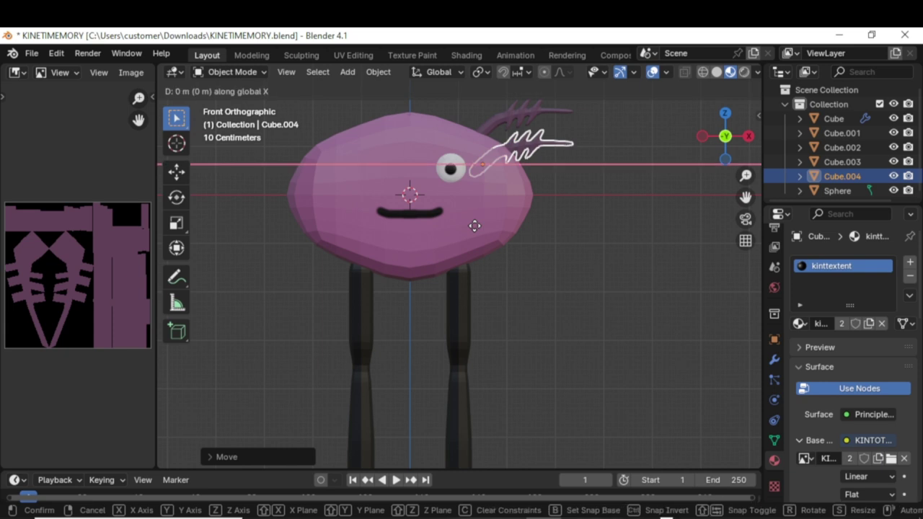
{"action": "left_click", "coordinate": [495, 228]}
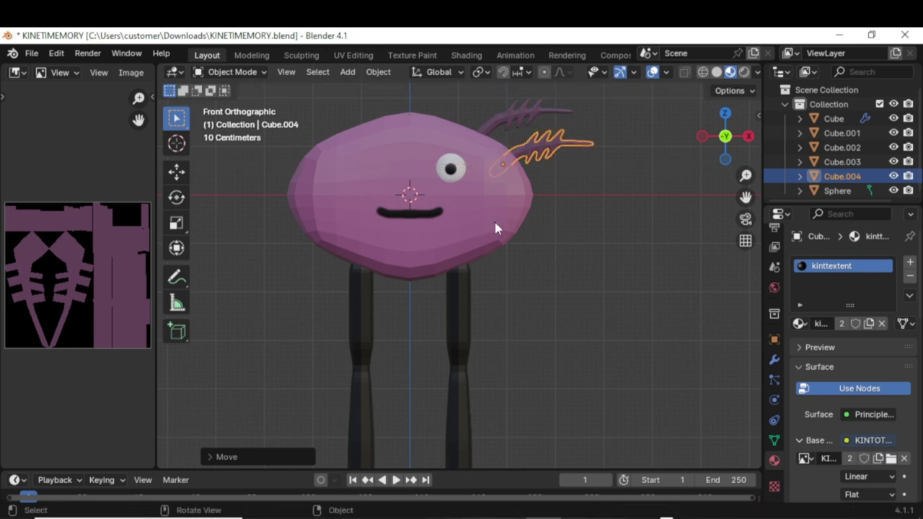
Step: Duplicate the second appendage and move the new copy down on Z and outward on X to the body's side edge
{"action": "right_click", "coordinate": [536, 149]}
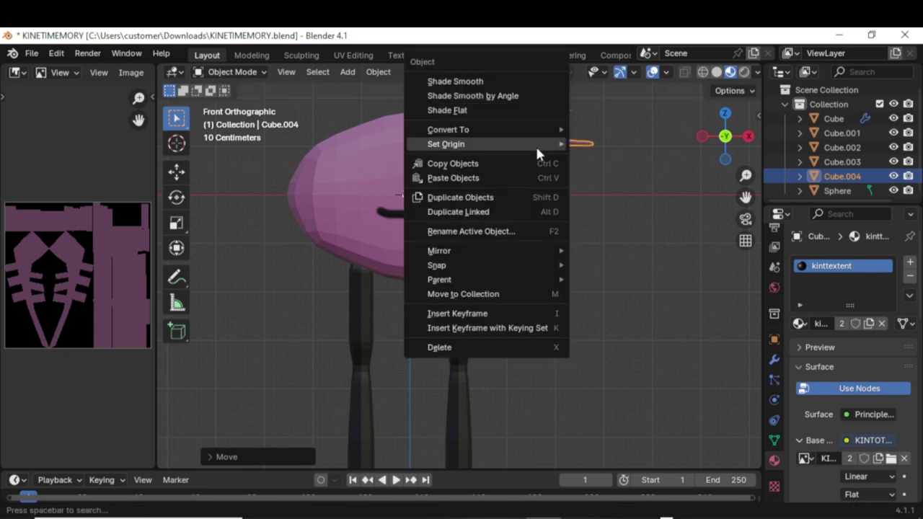
{"action": "left_click", "coordinate": [520, 192]}
{"action": "key", "text": "z"}
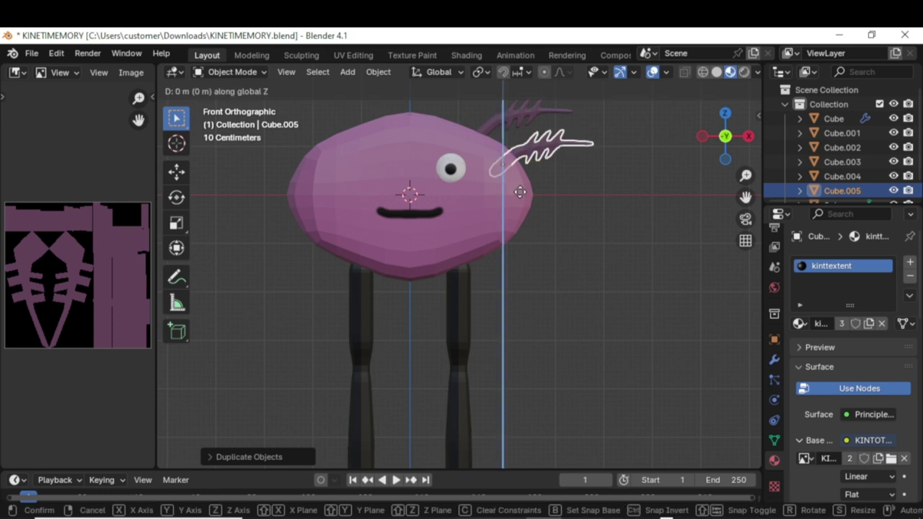
{"action": "left_click", "coordinate": [521, 228]}
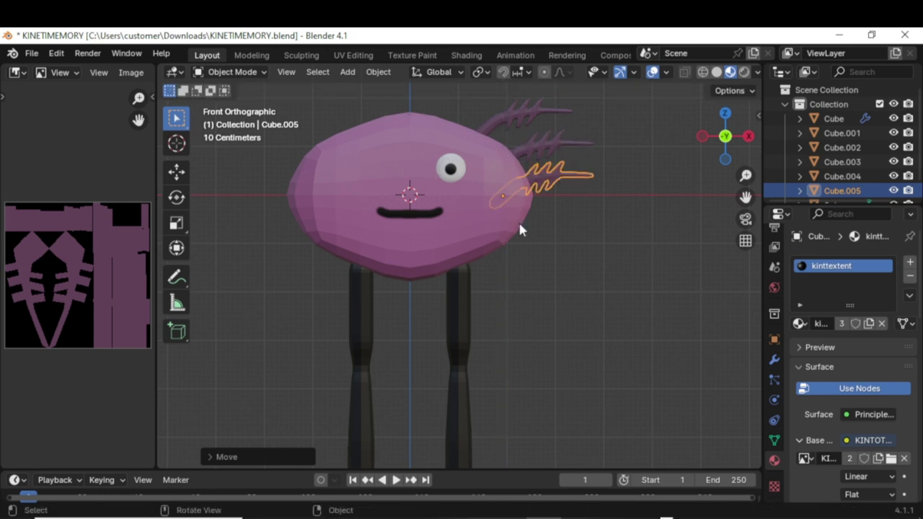
{"action": "key", "text": "g"}
{"action": "key", "text": "x"}
{"action": "left_click", "coordinate": [536, 225]}
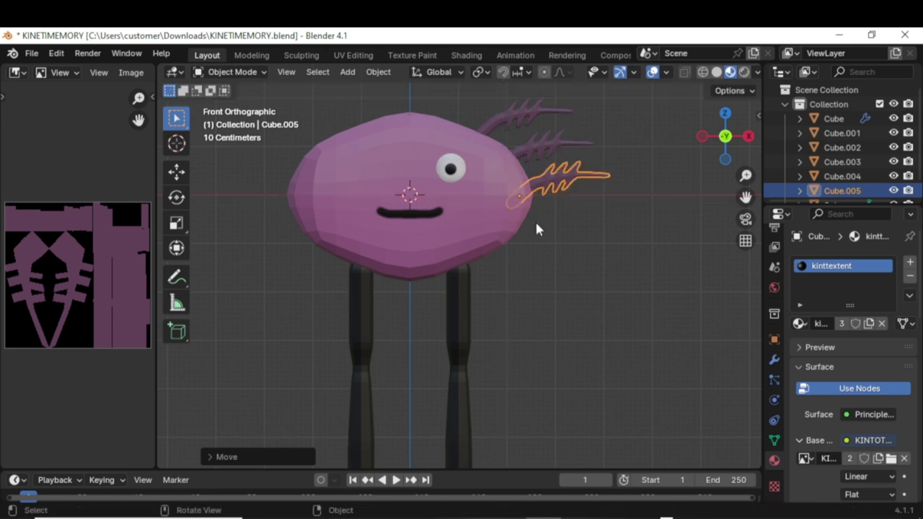
Step: Duplicate the three feathery gills on one side of the body, keeping the copies in place
{"action": "scroll", "coordinate": [569, 181], "scroll_direction": "up", "scroll_amount": 2}
{"action": "middle_click_drag", "start_coordinate": [572, 181], "coordinate": [587, 279], "text": "shift"}
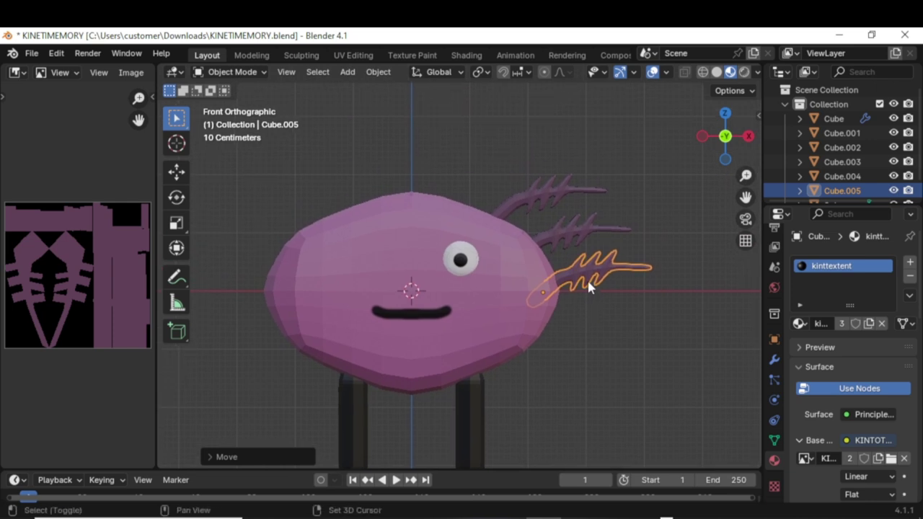
{"action": "left_click", "coordinate": [573, 226]}
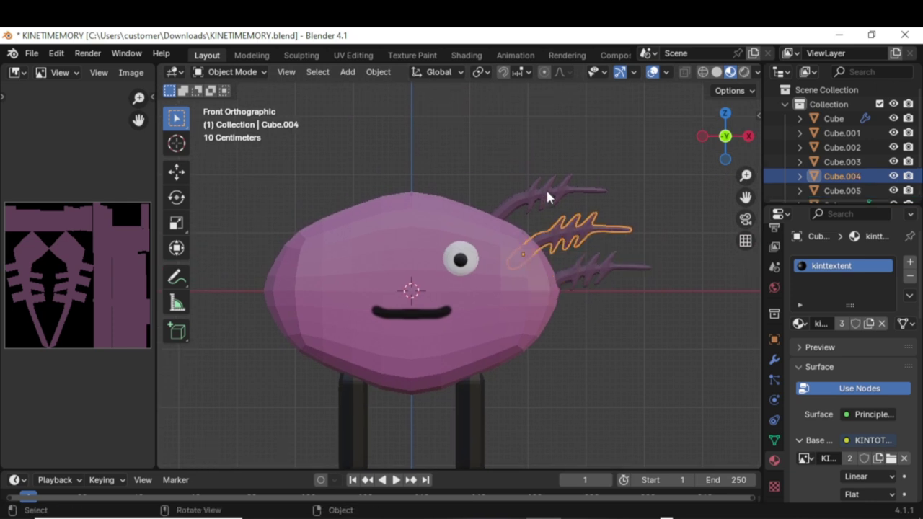
{"action": "left_click", "coordinate": [548, 196]}
{"action": "left_click", "coordinate": [588, 269], "text": "shift"}
{"action": "left_click", "coordinate": [561, 224], "text": "shift"}
{"action": "right_click", "coordinate": [591, 240]}
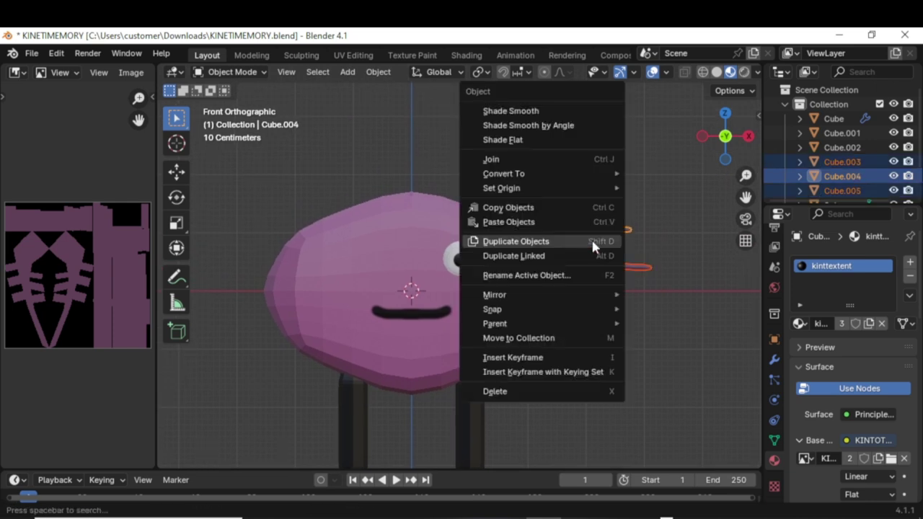
{"action": "left_click", "coordinate": [592, 243]}
{"action": "right_click", "coordinate": [592, 244]}
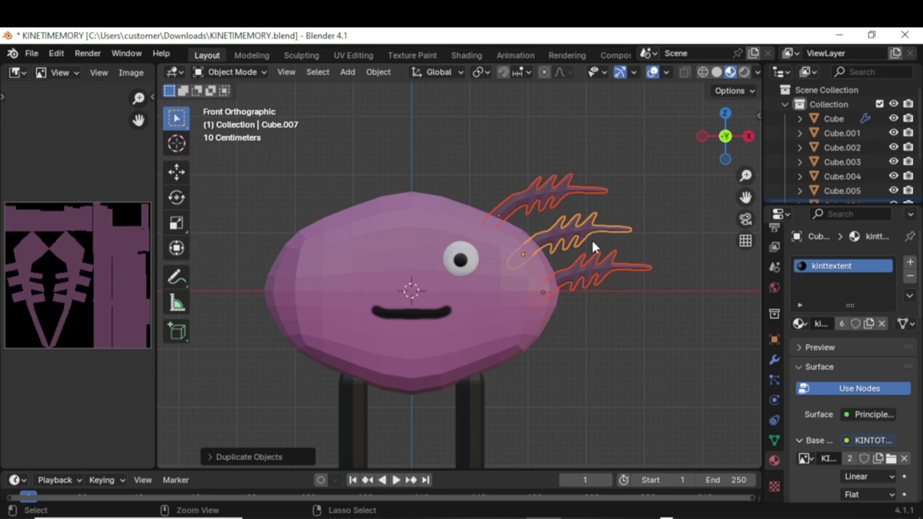
Step: Mirror the gill copies along X and move them along X by about -3.76 m to the body's opposite side
{"action": "key", "text": "ctrl+m"}
{"action": "key", "text": "x"}
{"action": "left_click", "coordinate": [591, 240]}
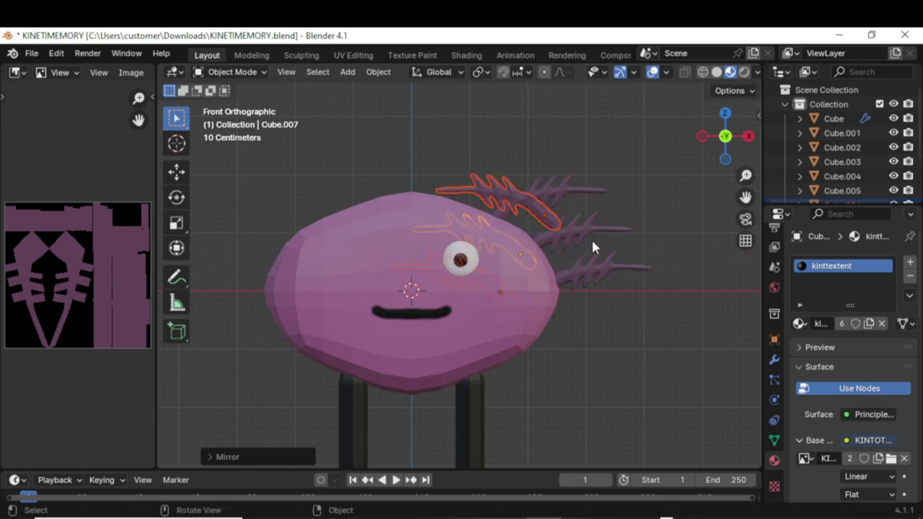
{"action": "key", "text": "g"}
{"action": "key", "text": "x"}
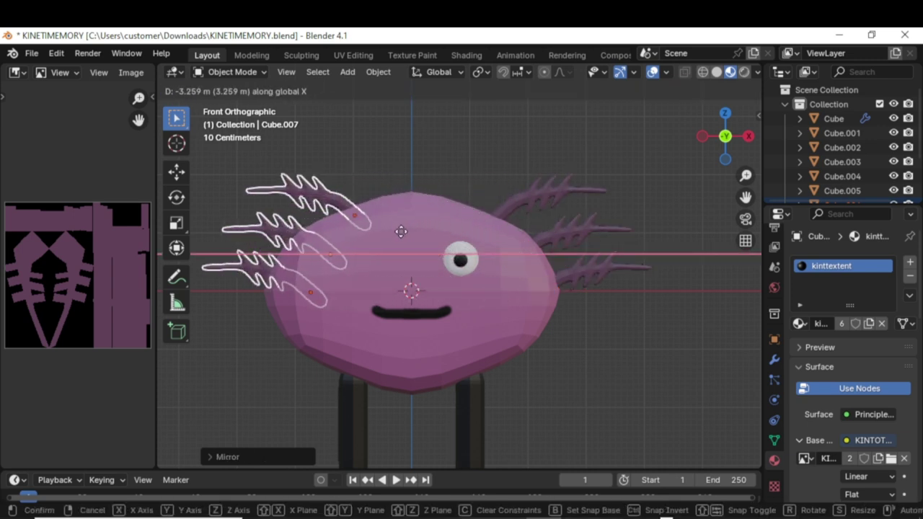
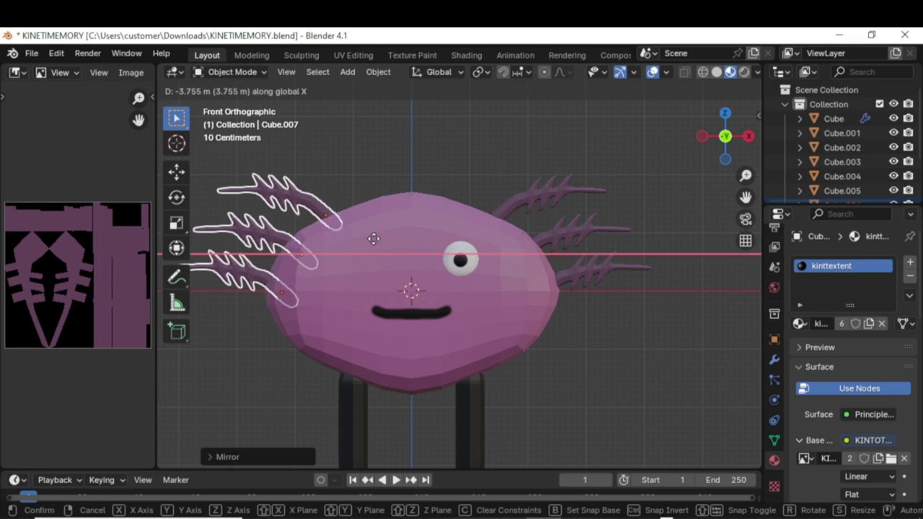
{"action": "left_click", "coordinate": [370, 238]}
Step: Duplicate the eye and mirror the copy along X to the other half of the face
{"action": "scroll", "coordinate": [568, 298], "scroll_direction": "up", "scroll_amount": 3}
{"action": "left_click", "coordinate": [568, 298]}
{"action": "scroll", "coordinate": [435, 280], "scroll_direction": "down", "scroll_amount": 2}
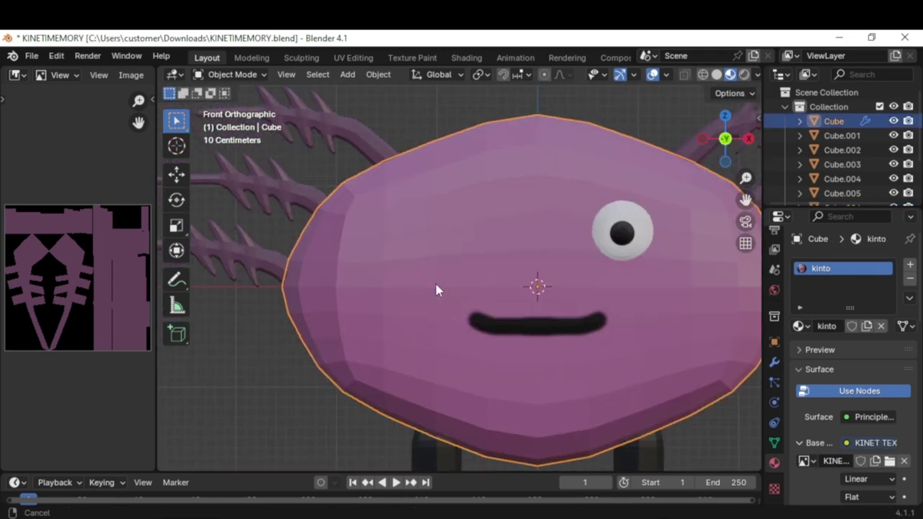
{"action": "key", "text": "ctrl+z"}
{"action": "scroll", "coordinate": [670, 365], "scroll_direction": "down", "scroll_amount": 3}
{"action": "left_click", "coordinate": [531, 262]}
{"action": "right_click", "coordinate": [434, 208]}
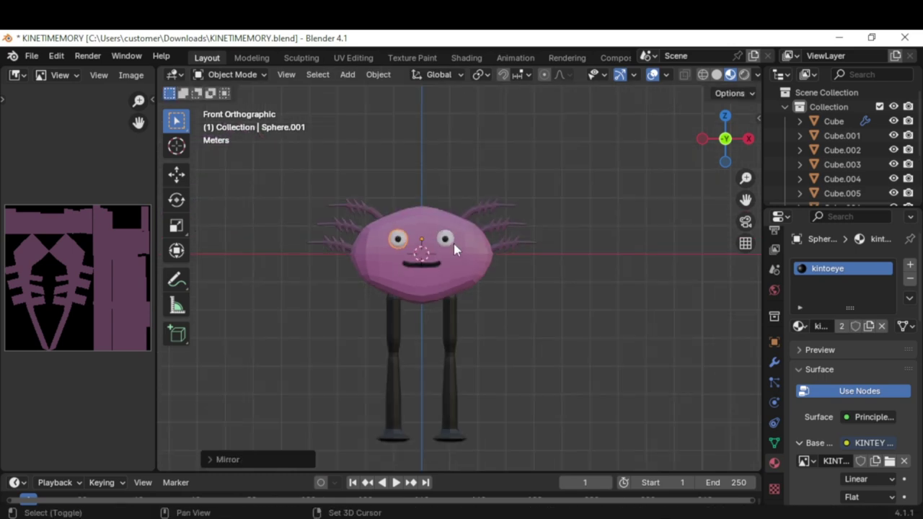
Step: Save the file and join the eyes and gills into the body object
{"action": "left_click", "coordinate": [32, 55]}
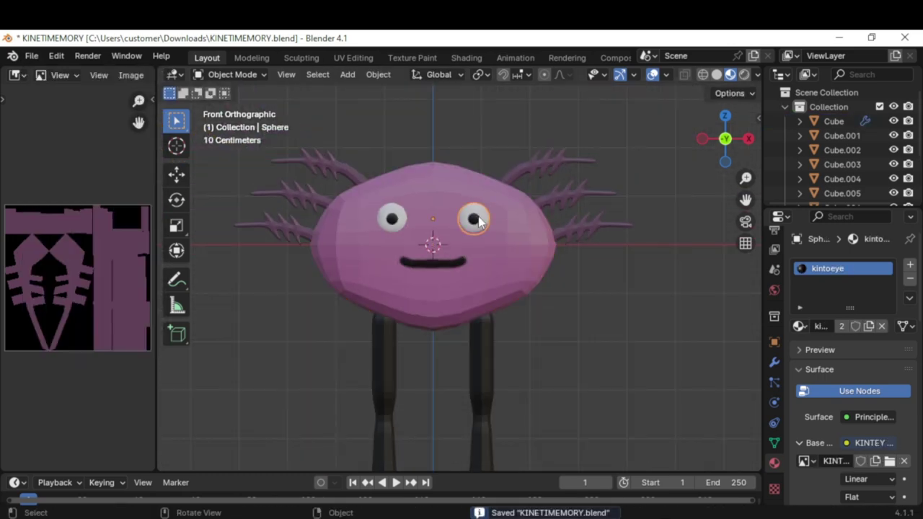
{"action": "left_click", "coordinate": [540, 169]}
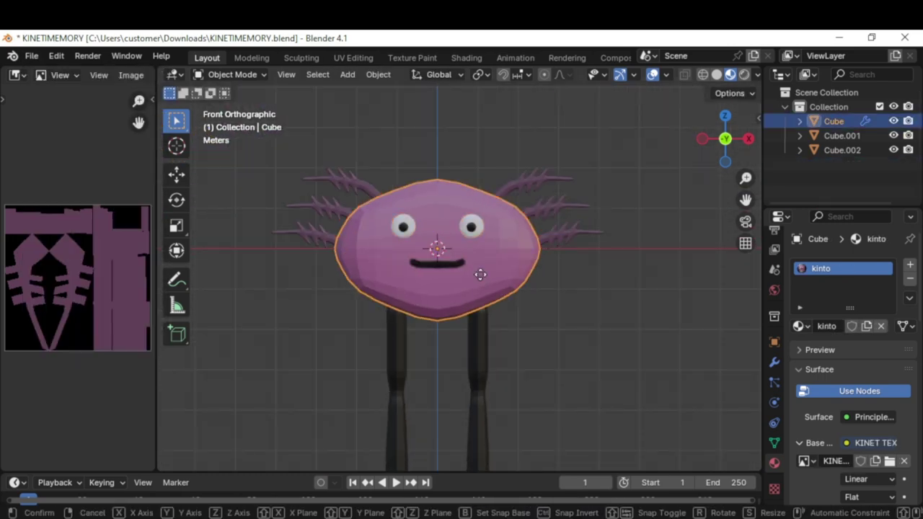
{"action": "left_click", "coordinate": [378, 74]}
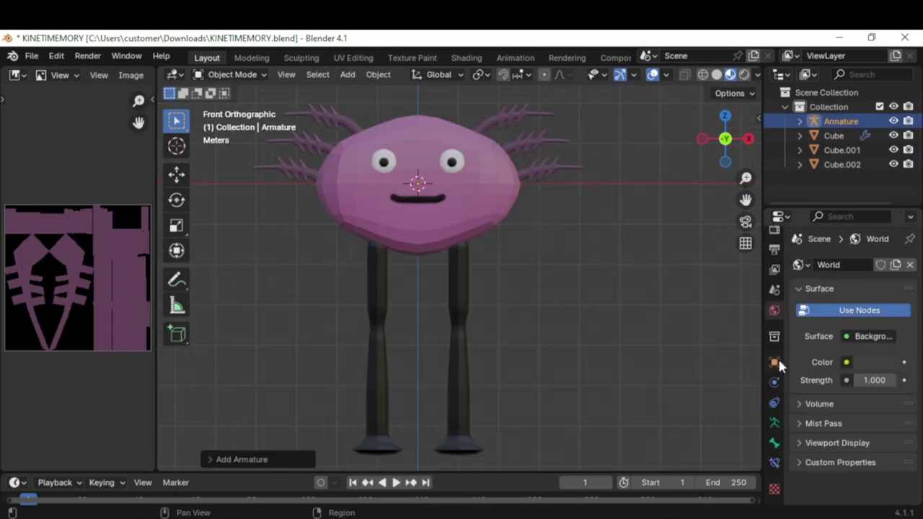
Step: Set the new armature's display to B-Bone and In Front, and move it down inside the lower body
{"action": "left_click", "coordinate": [774, 423]}
{"action": "scroll", "coordinate": [801, 349], "scroll_direction": "down", "scroll_amount": 5}
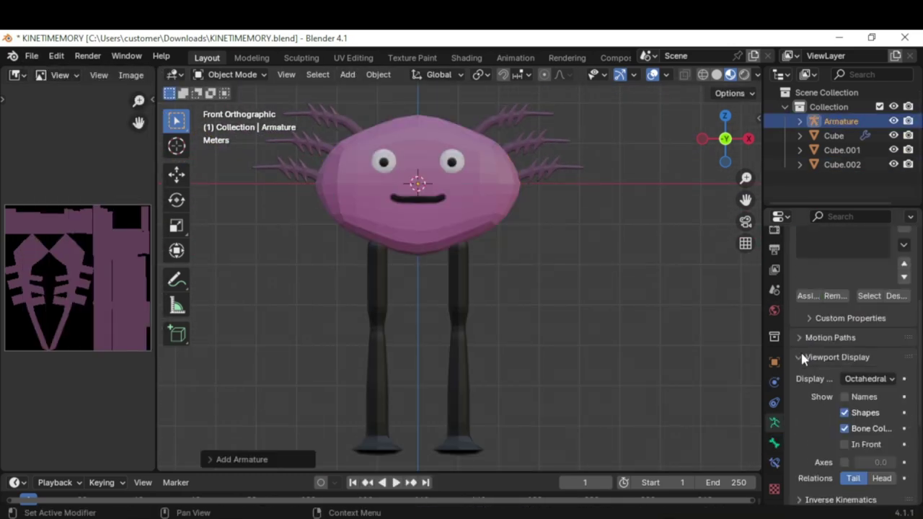
{"action": "key", "text": "g"}
{"action": "left_click", "coordinate": [591, 329]}
Step: In Edit Mode, extrude a sideways hip bone from the central bone's base and a chain of bones straight down the leg
{"action": "key", "text": "Tab"}
{"action": "key", "text": "e"}
{"action": "left_click", "coordinate": [584, 319]}
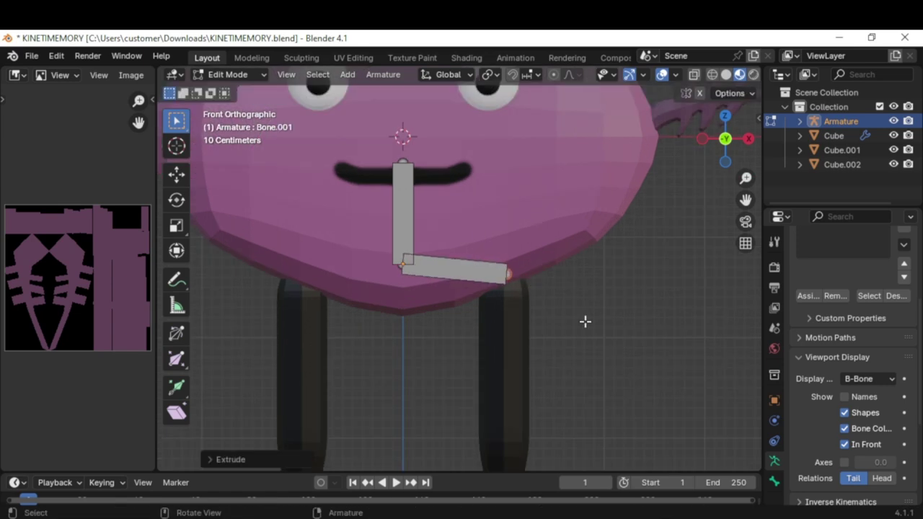
{"action": "scroll", "coordinate": [585, 320], "scroll_direction": "up", "scroll_amount": 2}
{"action": "key", "text": "e"}
{"action": "left_click", "coordinate": [501, 215]}
{"action": "scroll", "coordinate": [501, 214], "scroll_direction": "down", "scroll_amount": 2}
{"action": "key", "text": "e"}
{"action": "key", "text": "z"}
{"action": "left_click", "coordinate": [492, 375]}
Step: Try rotating the lower leg bone about the X axis in Pose Mode
{"action": "key", "text": "ctrl+Tab"}
{"action": "middle_click_drag", "start_coordinate": [493, 375], "coordinate": [599, 208]}
{"action": "key", "text": "r"}
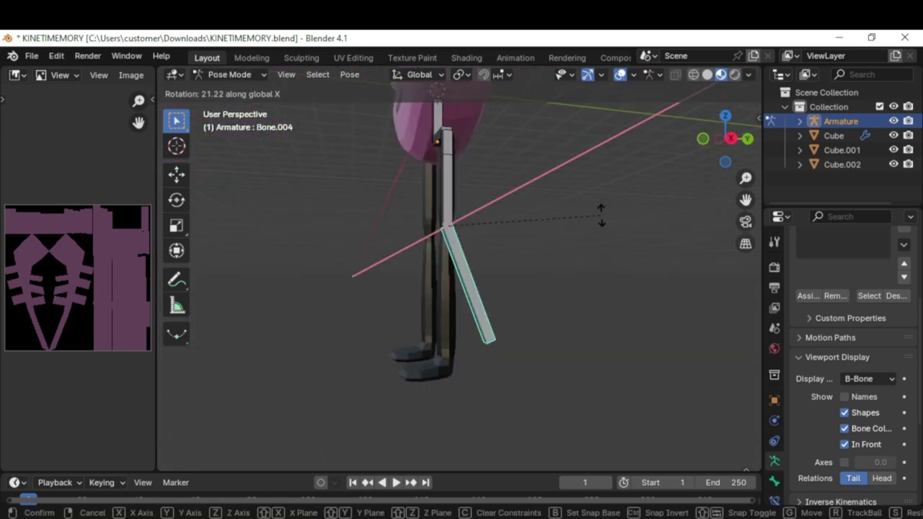
{"action": "key", "text": "Escape"}
Step: Return to Edit Mode in front view and raise the joint between hip and leg bones about 0.21 m along Z
{"action": "key", "text": "Tab"}
{"action": "key", "text": "KP_1"}
{"action": "key", "text": "g"}
{"action": "key", "text": "z"}
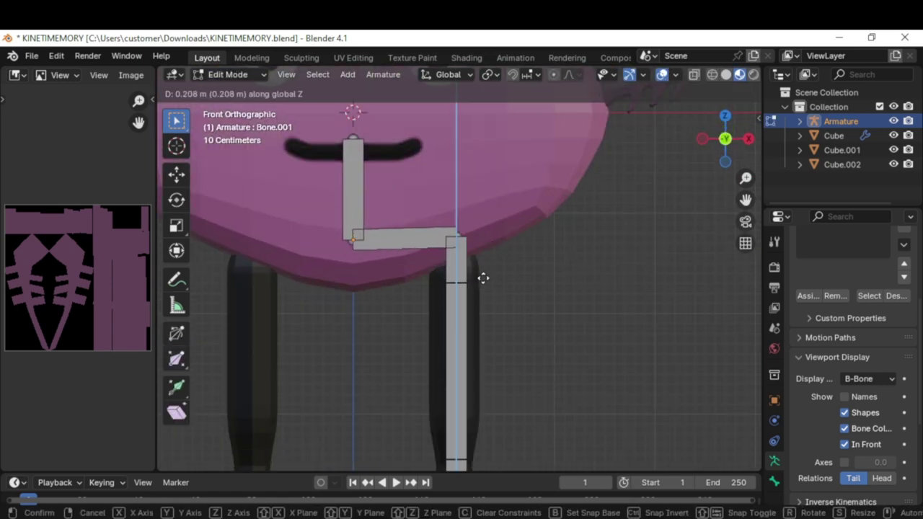
{"action": "left_click", "coordinate": [482, 274]}
Step: Add the suffix L to the hip and leg bone names and symmetrize these bones to the other side
{"action": "scroll", "coordinate": [470, 230], "scroll_direction": "down", "scroll_amount": 3}
{"action": "left_click", "coordinate": [470, 230]}
{"action": "left_click", "coordinate": [775, 481]}
{"action": "left_click", "coordinate": [440, 215]}
{"action": "double_click", "coordinate": [837, 264]}
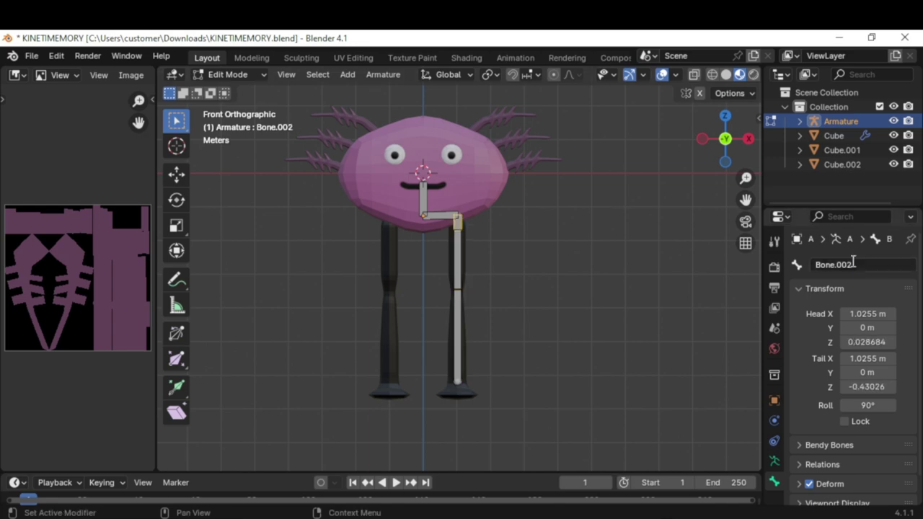
{"action": "type", "text": "L"}
{"action": "left_click", "coordinate": [382, 74]}
{"action": "left_click", "coordinate": [393, 225]}
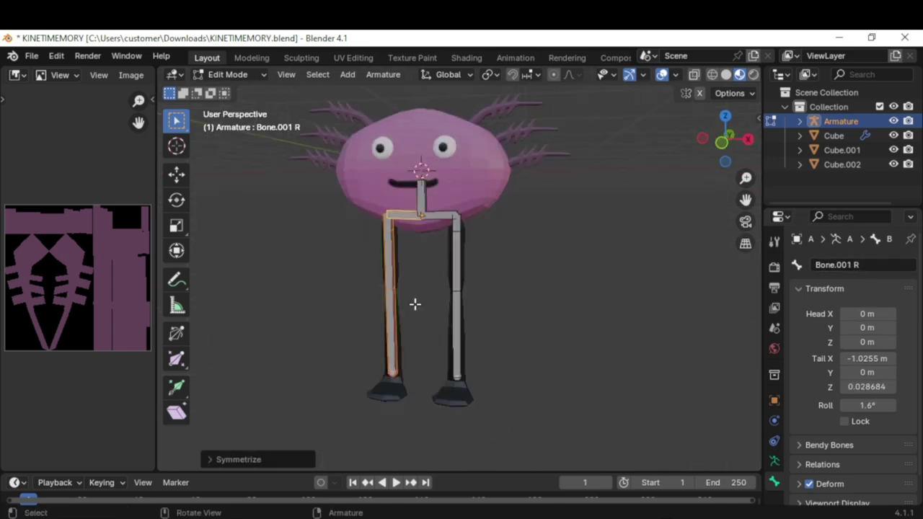
Step: Try parenting the meshes to the armature and rotating the lower leg bones in Pose Mode
{"action": "left_click", "coordinate": [76, 74]}
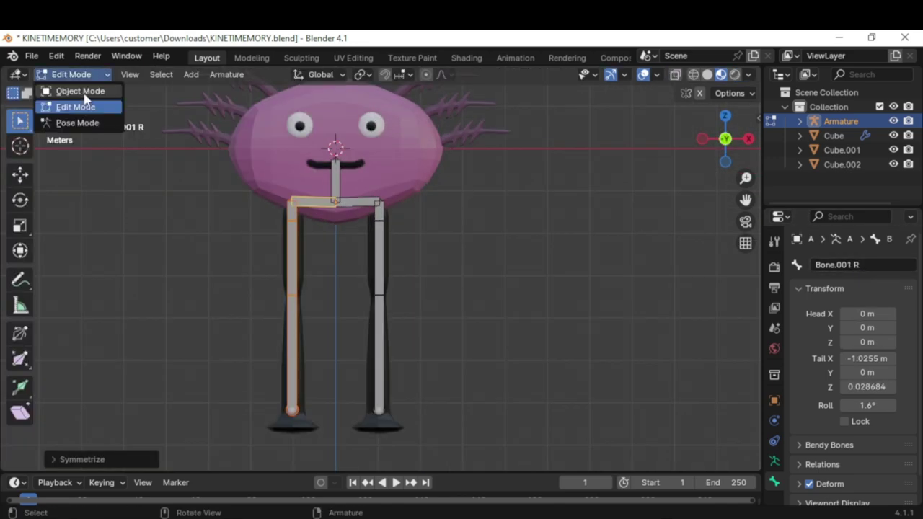
{"action": "left_click", "coordinate": [83, 91]}
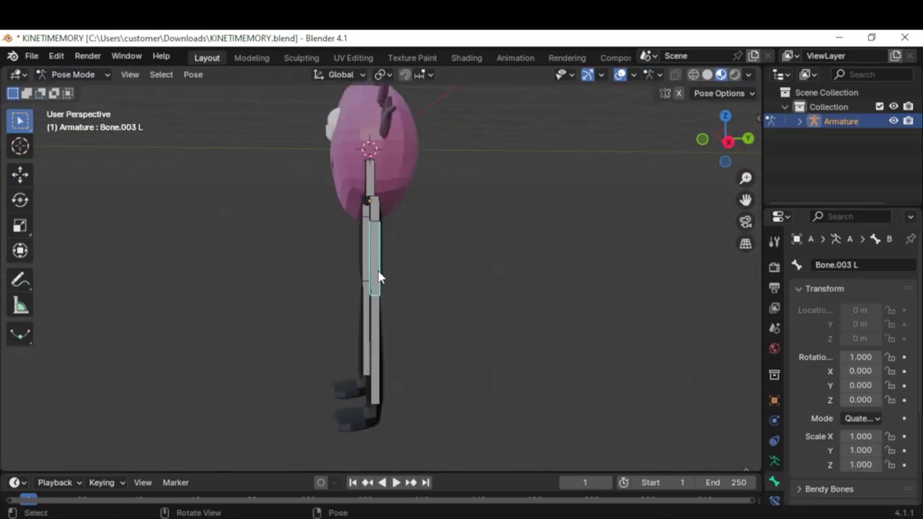
{"action": "middle_click_drag", "start_coordinate": [404, 238], "coordinate": [474, 226]}
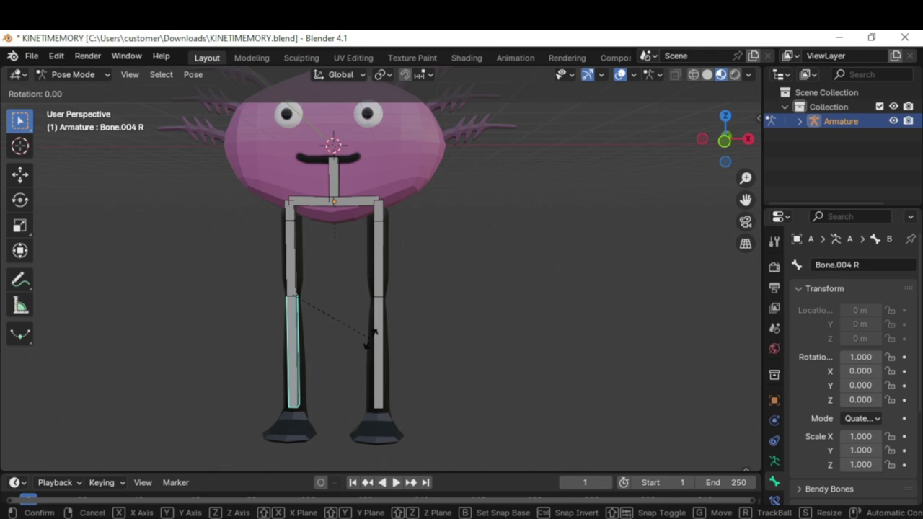
{"action": "key", "text": "Escape"}
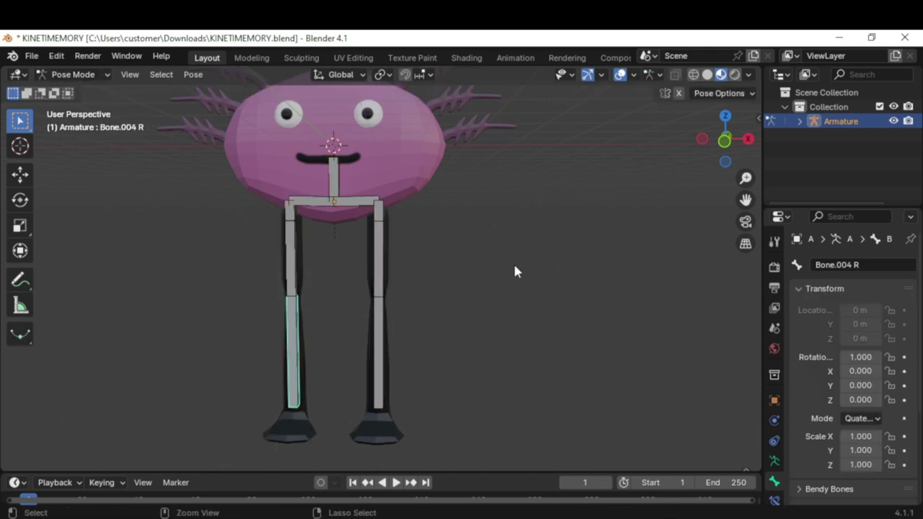
{"action": "key", "text": "ctrl+Tab"}
Step: Try attaching the two leg meshes to the armature separately, and undo the attempt
{"action": "left_click", "coordinate": [383, 420]}
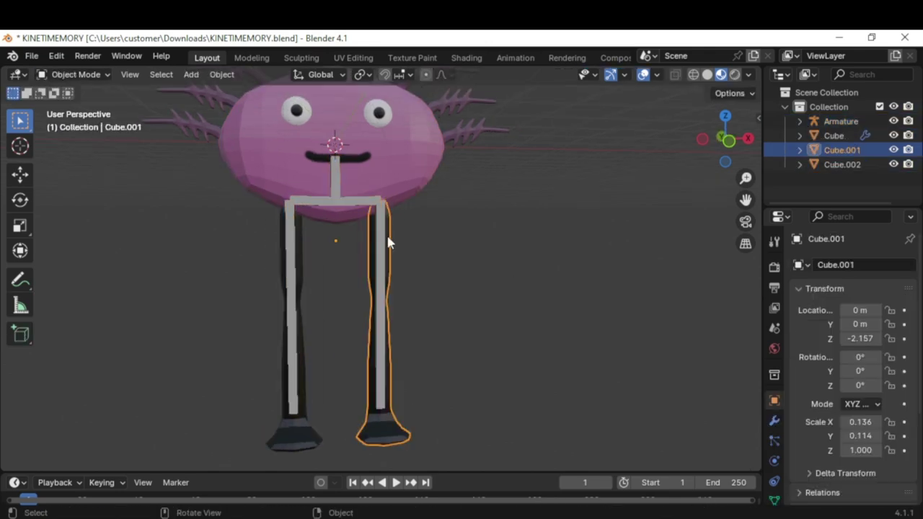
{"action": "scroll", "coordinate": [325, 242], "scroll_direction": "up", "scroll_amount": 2}
{"action": "left_click", "coordinate": [270, 246], "text": "shift"}
{"action": "left_click", "coordinate": [76, 75]}
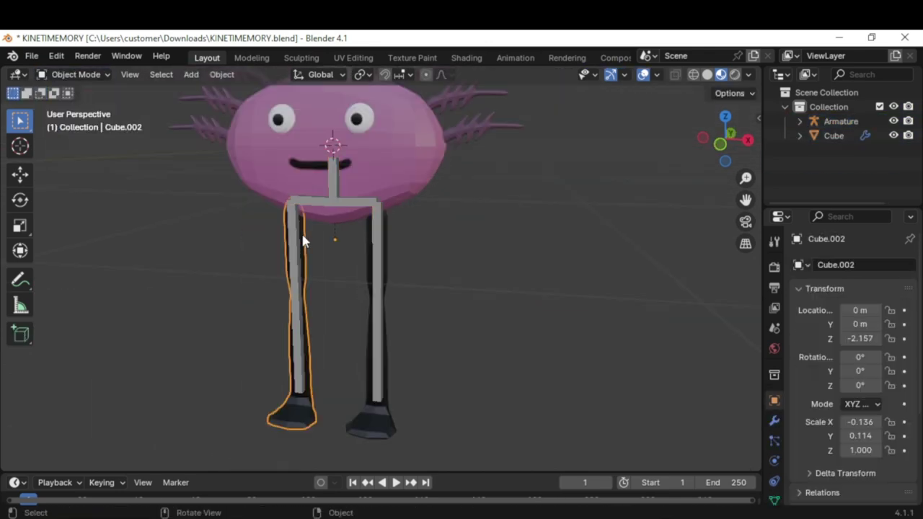
{"action": "key", "text": "ctrl+z"}
{"action": "key", "text": "ctrl+z"}
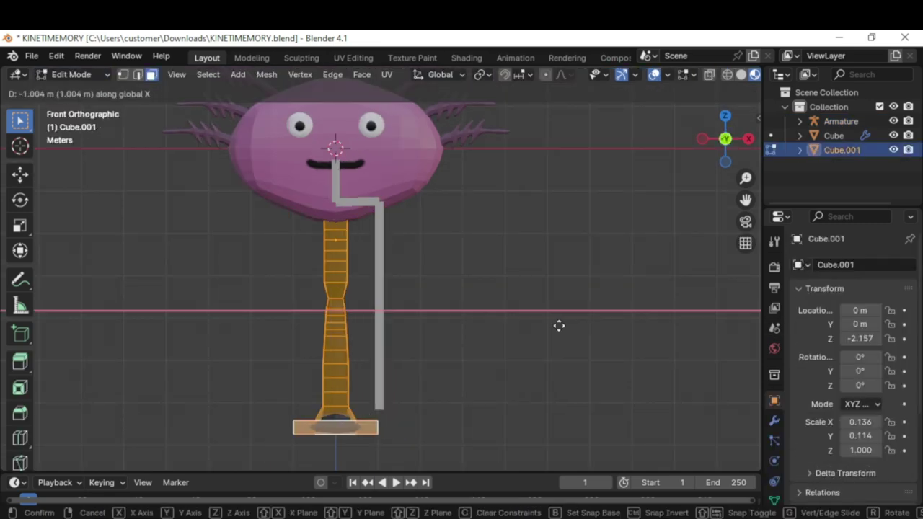
Step: Shift the leg's geometry about -1 m along X in Edit Mode, and move the leg object to about 1.02 m on X
{"action": "left_click", "coordinate": [556, 325]}
{"action": "key", "text": "Tab"}
{"action": "key", "text": "g"}
{"action": "key", "text": "x"}
{"action": "left_click", "coordinate": [508, 252]}
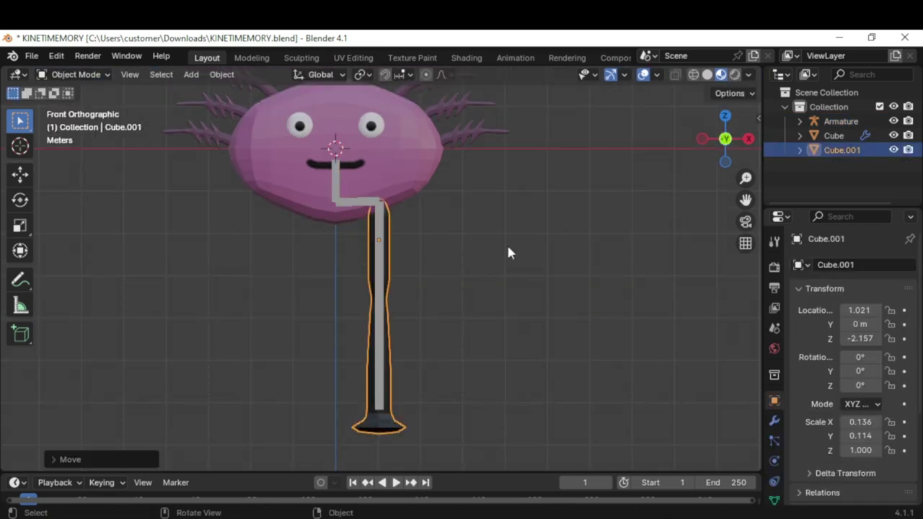
Step: Symmetrize the leg bones and duplicate the leg mesh, placing the copy at about -1.04 m on X over the mirrored bones
{"action": "key", "text": "shift+d"}
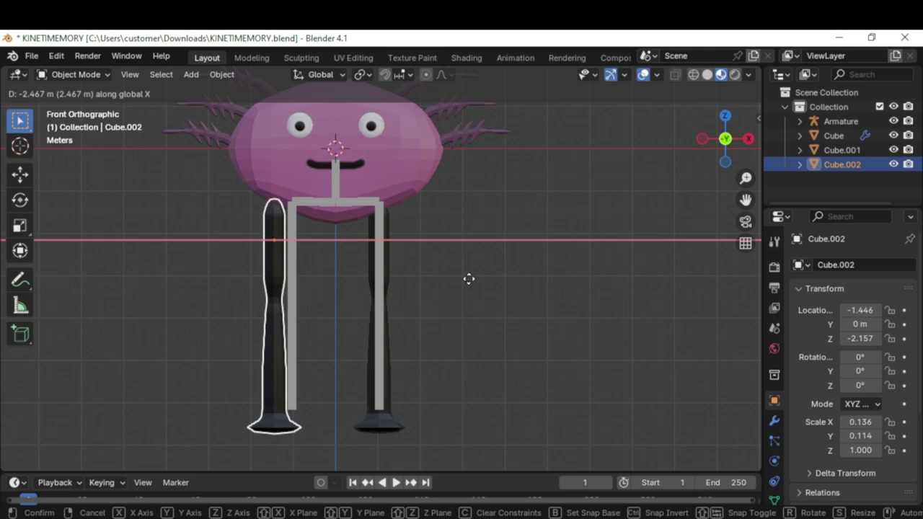
{"action": "left_click", "coordinate": [487, 279]}
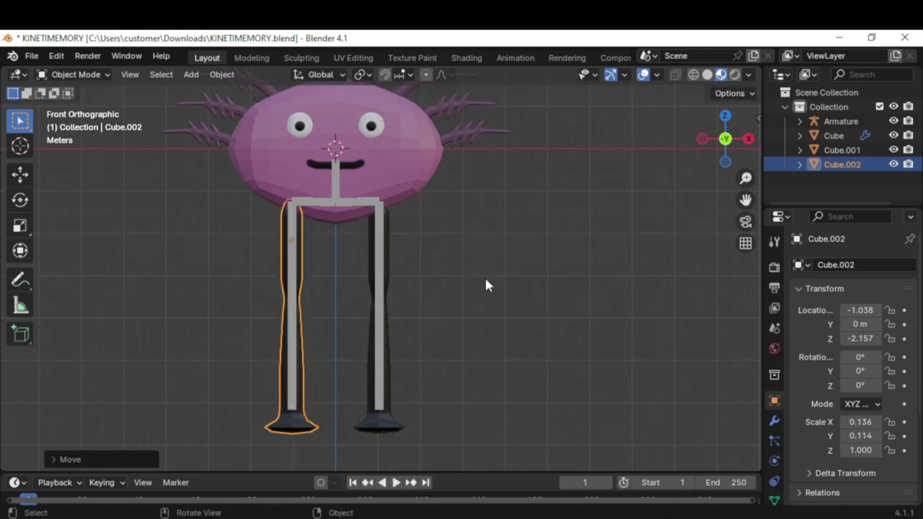
Step: Parent the body and leg meshes to the armature and view the rig from the side in Pose Mode
{"action": "left_click", "coordinate": [387, 317]}
{"action": "left_click", "coordinate": [384, 194]}
{"action": "key", "text": "ctrl+Tab"}
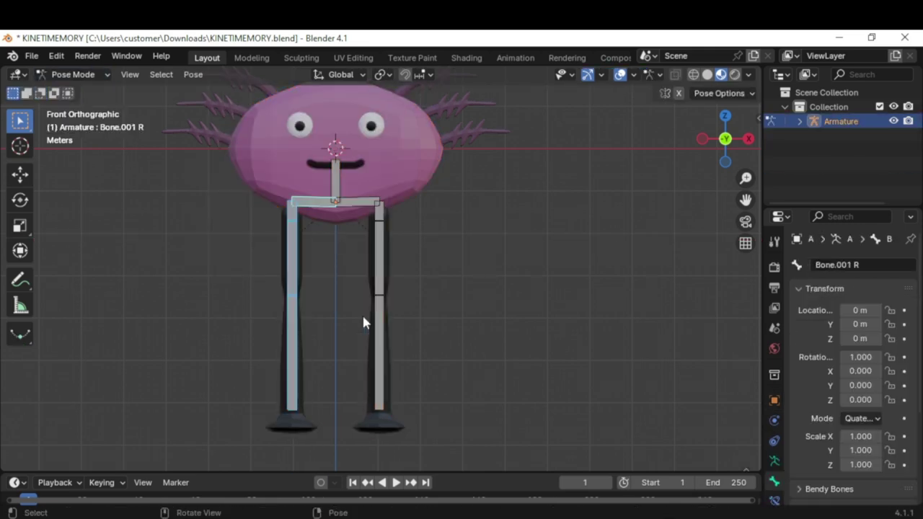
{"action": "key", "text": "KP_3"}
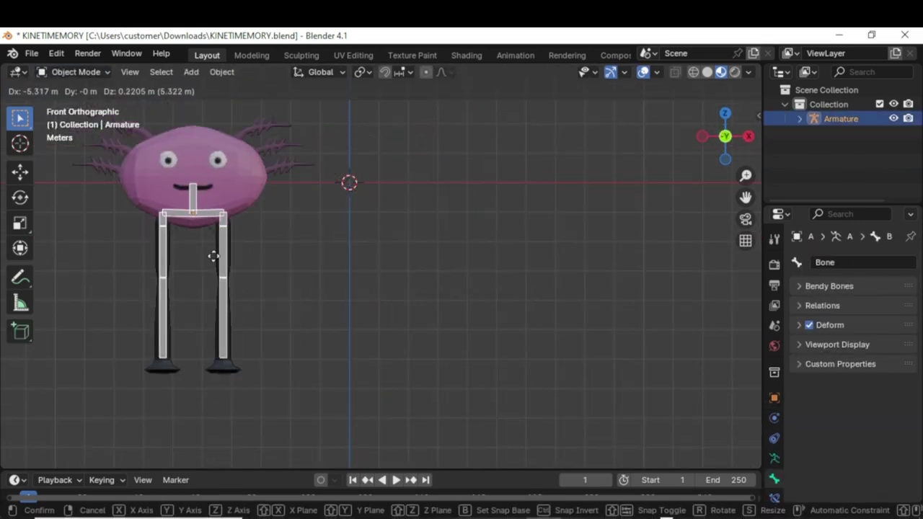
Step: Check the rig by trial-moving the armature and trial-rotating the central body bone in Pose Mode, cancelling both
{"action": "key", "text": "Escape"}
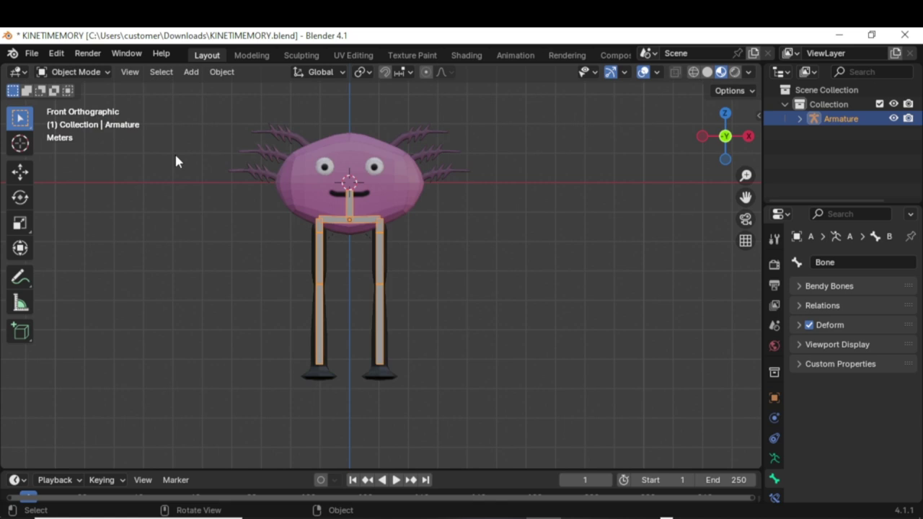
{"action": "left_click", "coordinate": [59, 74]}
{"action": "left_click", "coordinate": [75, 121]}
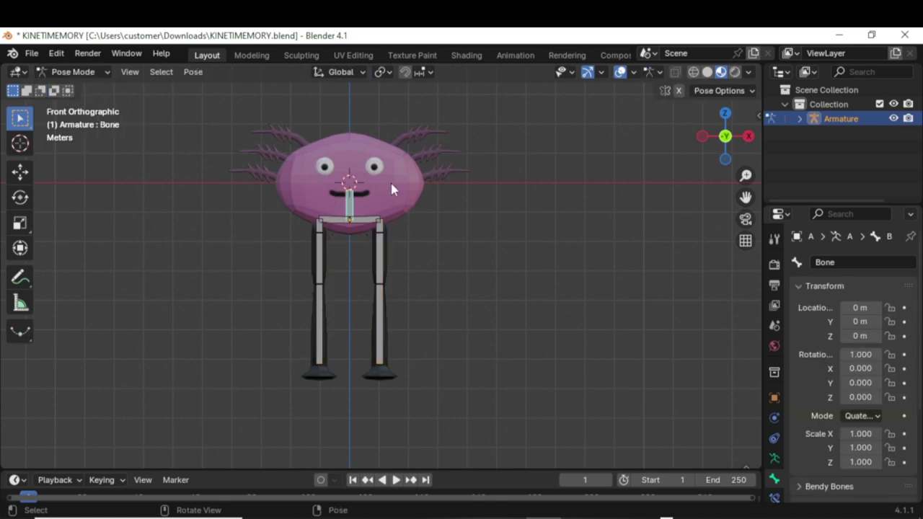
{"action": "key", "text": "r"}
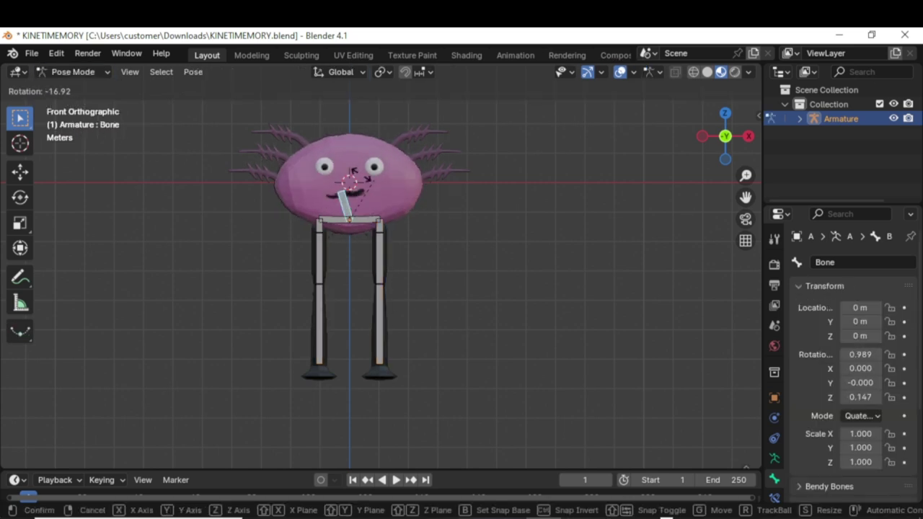
{"action": "key", "text": "Escape"}
Step: Test the rig by trial-rotating the hip bone and the upper leg bone about global Z, cancelling both rotations
{"action": "middle_click_drag", "start_coordinate": [492, 239], "coordinate": [356, 216]}
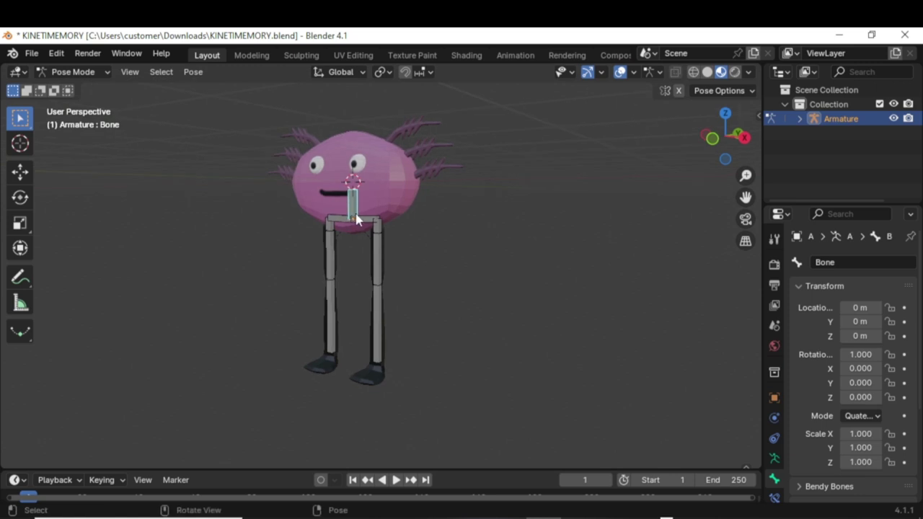
{"action": "key", "text": "r"}
{"action": "key", "text": "z"}
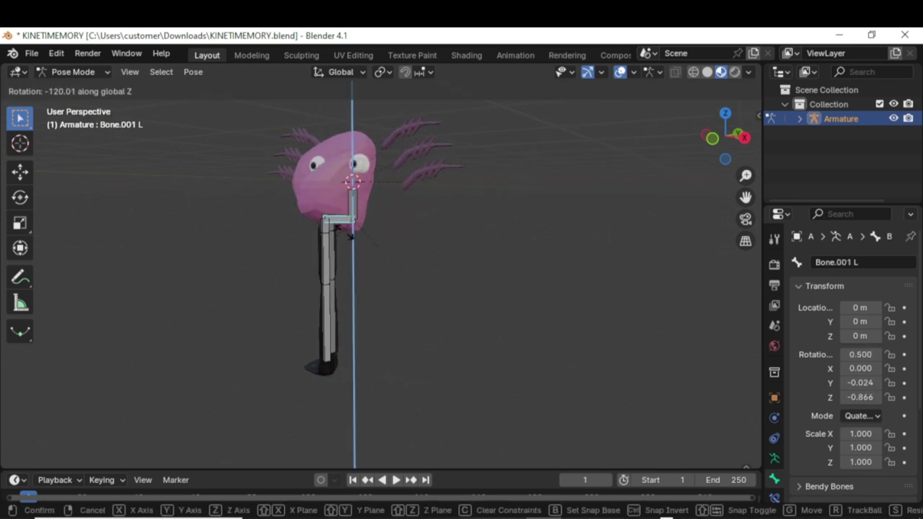
{"action": "key", "text": "Escape"}
{"action": "left_click", "coordinate": [383, 244]}
{"action": "key", "text": "r"}
{"action": "key", "text": "z"}
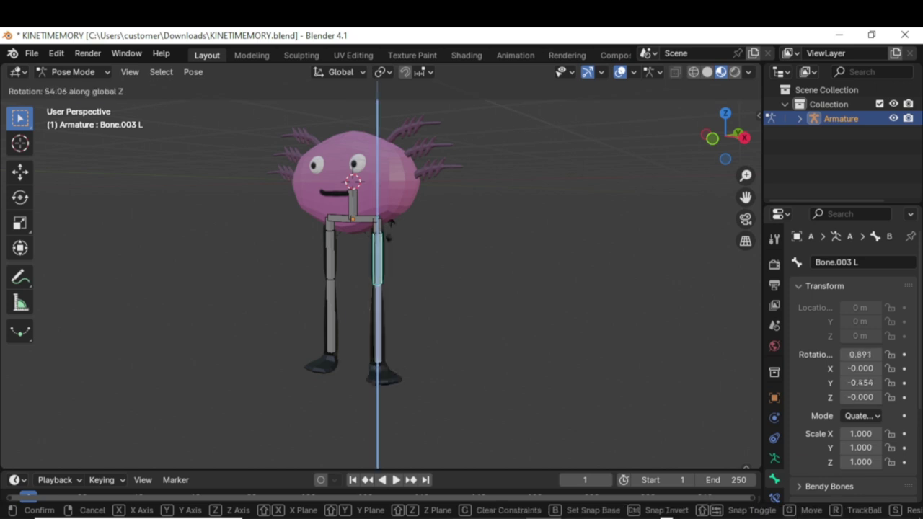
{"action": "key", "text": "Escape"}
{"action": "scroll", "coordinate": [301, 229], "scroll_direction": "down", "scroll_amount": 1}
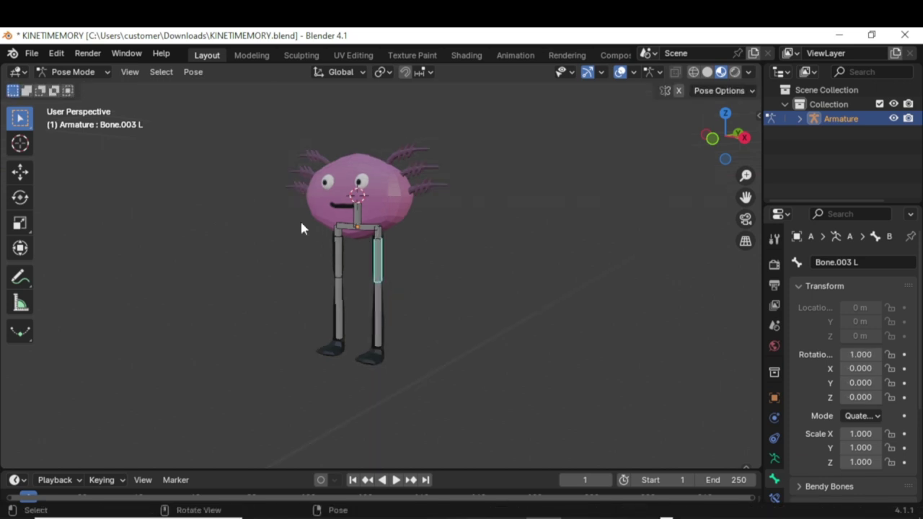
Step: Return the armature to Object Mode and save the Blender file
{"action": "left_click", "coordinate": [73, 71]}
{"action": "left_click", "coordinate": [74, 89]}
{"action": "left_click", "coordinate": [32, 53]}
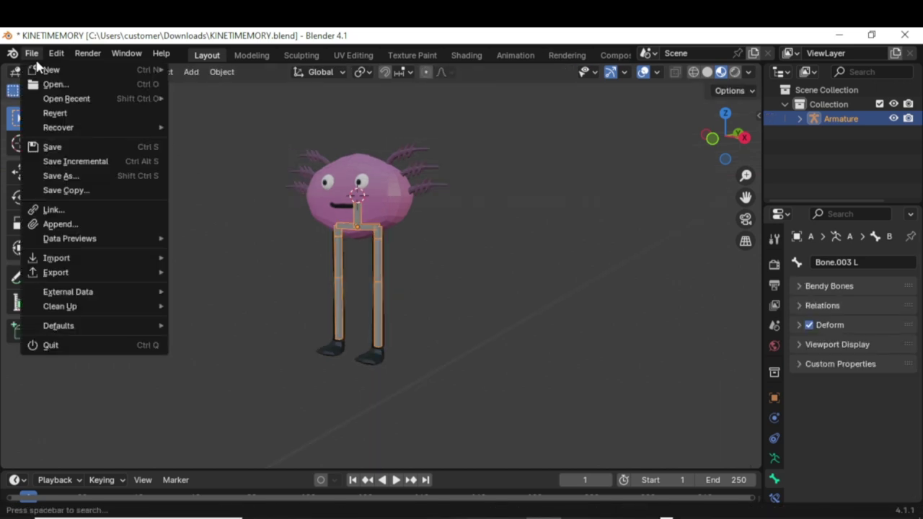
{"action": "left_click", "coordinate": [64, 149]}
Step: Add a cube in front view and stretch it along Z to a scale of about 4.1
{"action": "key", "text": "KP_1"}
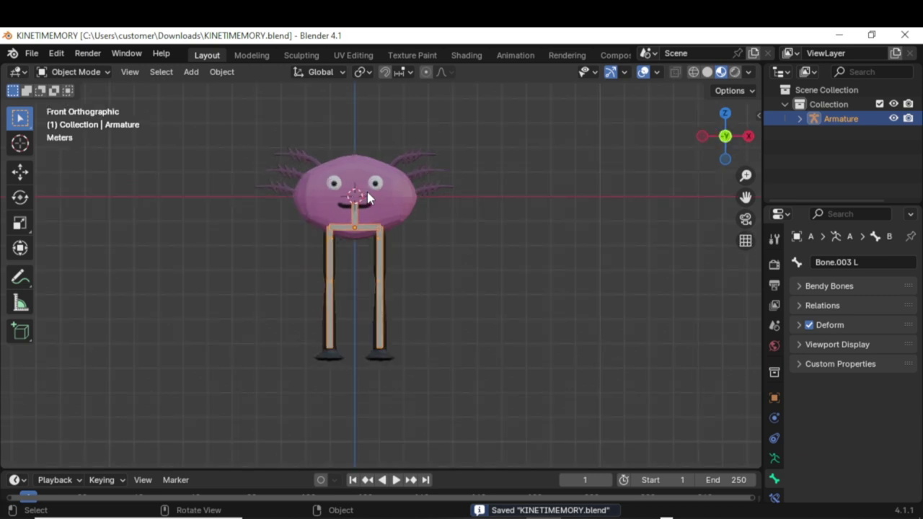
{"action": "left_click", "coordinate": [191, 71]}
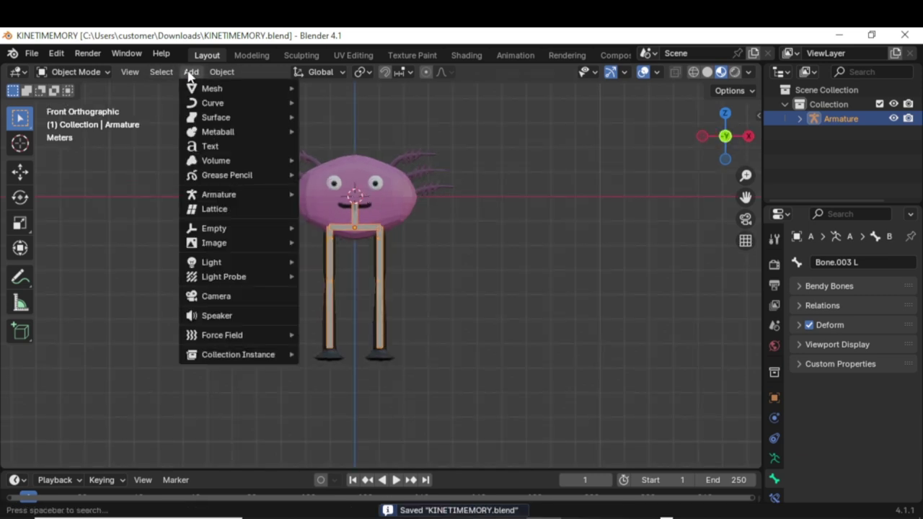
{"action": "mouse_move", "coordinate": [206, 87]}
{"action": "left_click", "coordinate": [344, 99]}
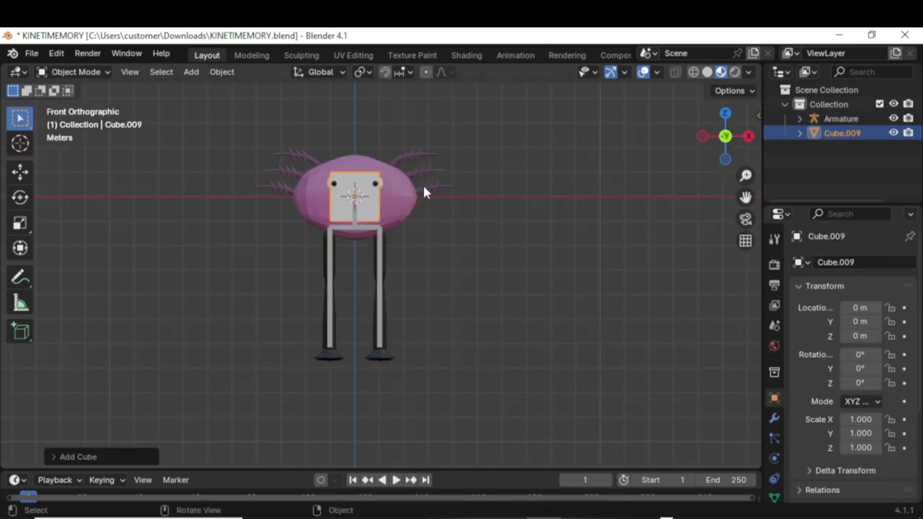
{"action": "key", "text": "s"}
{"action": "key", "text": "z"}
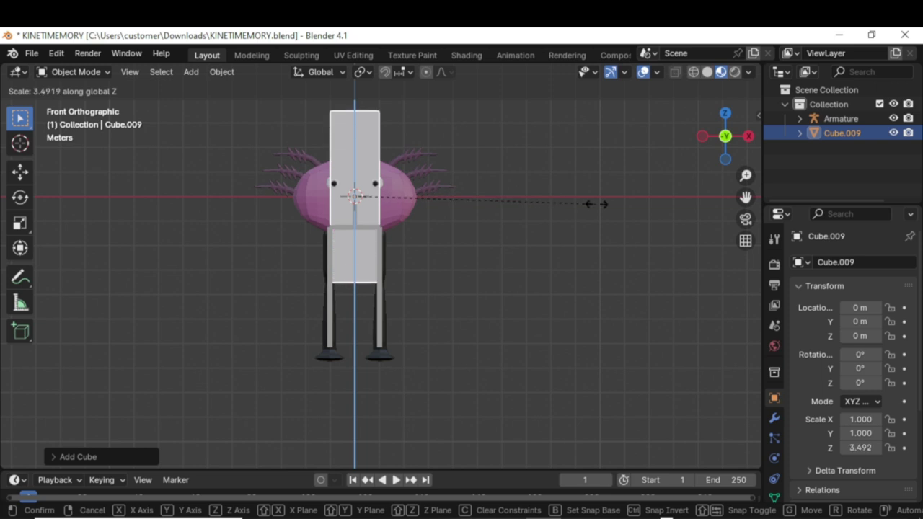
{"action": "left_click", "coordinate": [639, 215]}
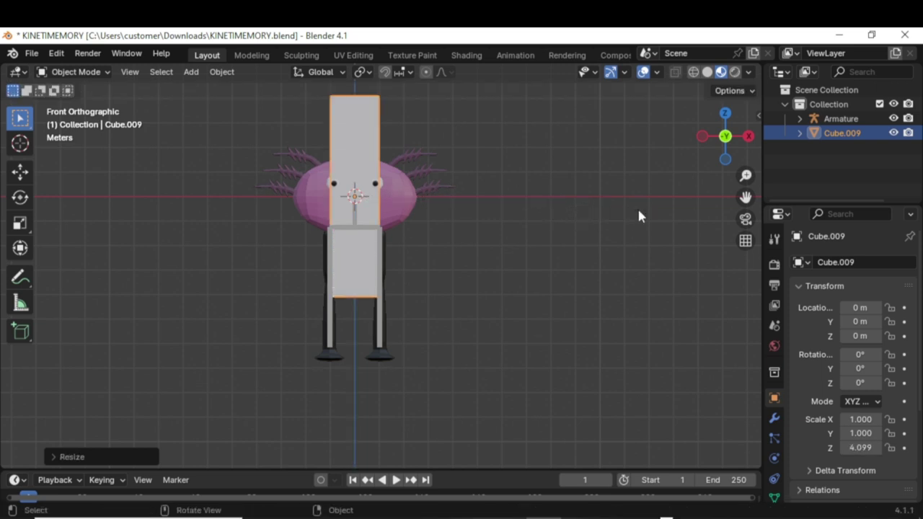
Step: Move the tall block to about 5 m on X beside the character and widen it to about 1.25 X scale
{"action": "key", "text": "g"}
{"action": "key", "text": "x"}
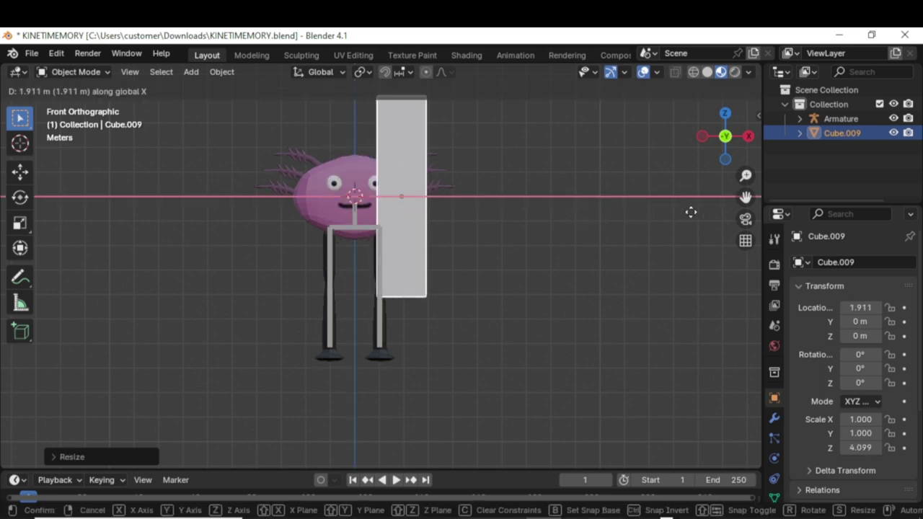
{"action": "left_click", "coordinate": [6, 224]}
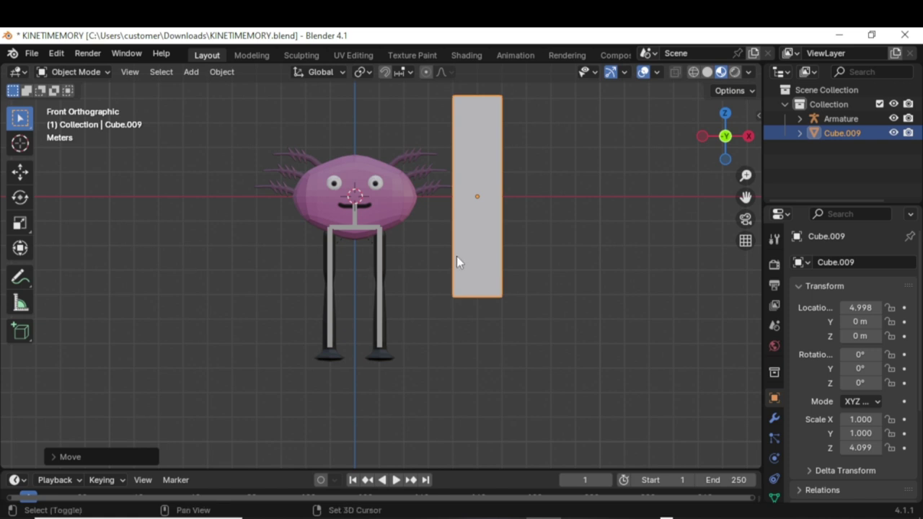
{"action": "middle_click_drag", "start_coordinate": [457, 261], "coordinate": [307, 319], "text": "shift"}
{"action": "key", "text": "s"}
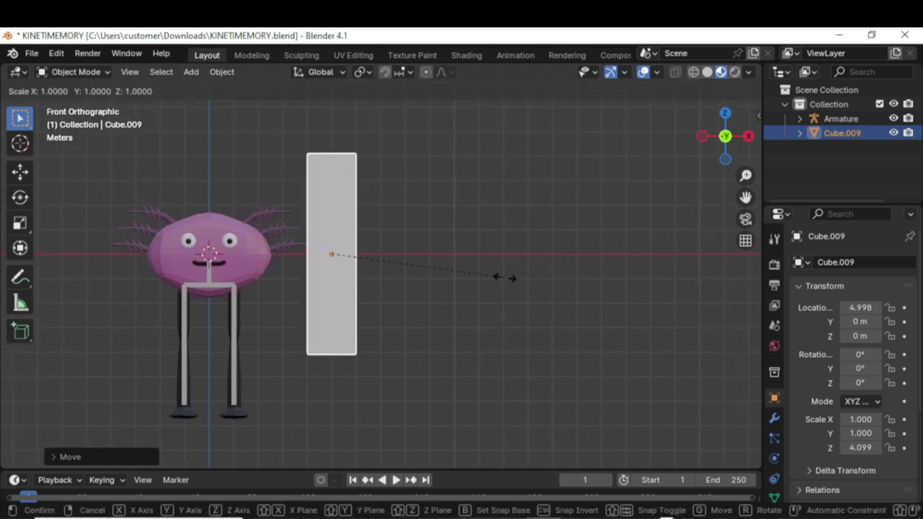
{"action": "key", "text": "x"}
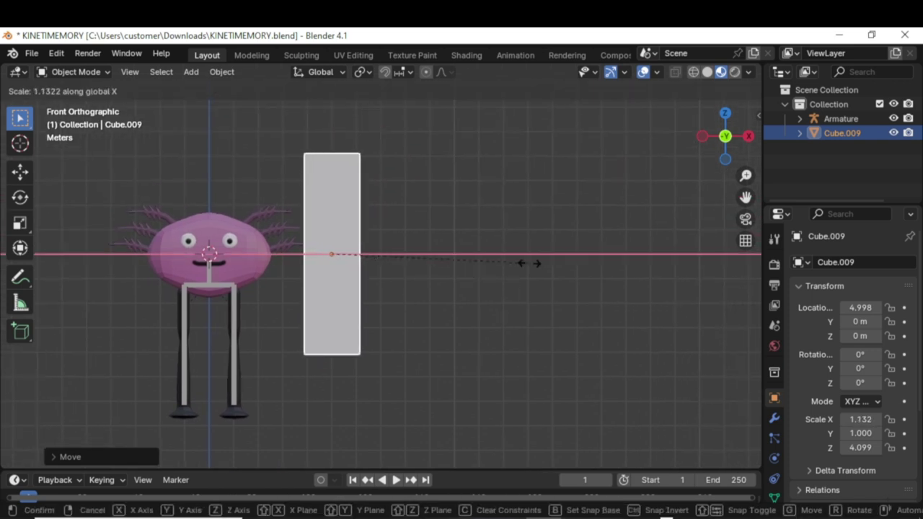
{"action": "left_click", "coordinate": [550, 264]}
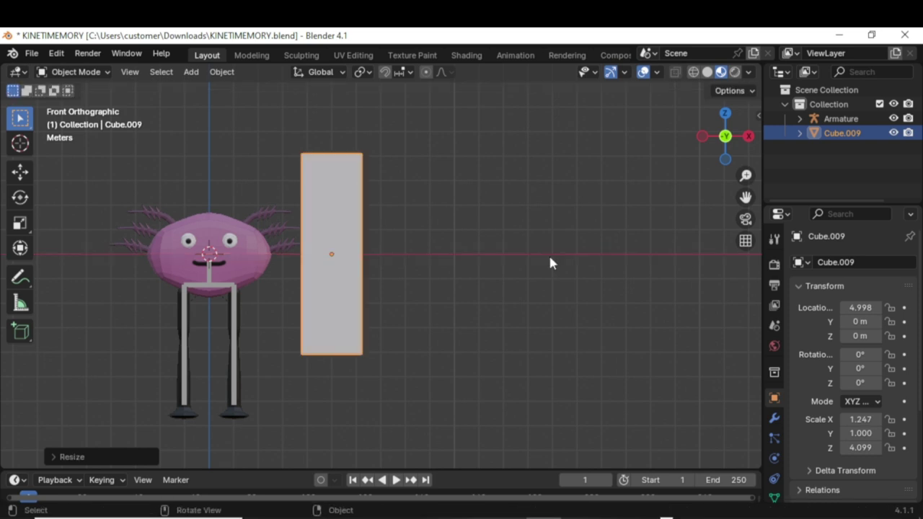
Step: Add centred vertical and horizontal loop cuts to the block in Edit Mode
{"action": "left_click", "coordinate": [75, 72]}
{"action": "left_click", "coordinate": [72, 105]}
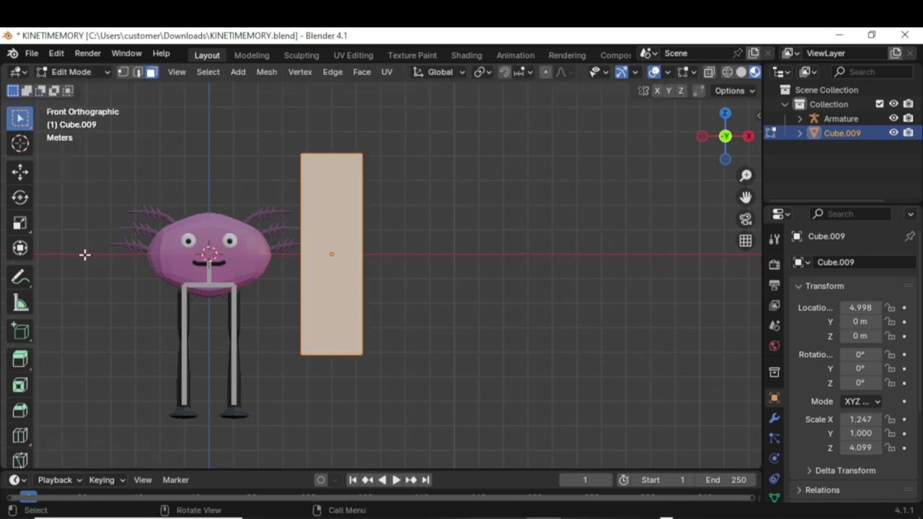
{"action": "left_click", "coordinate": [20, 435]}
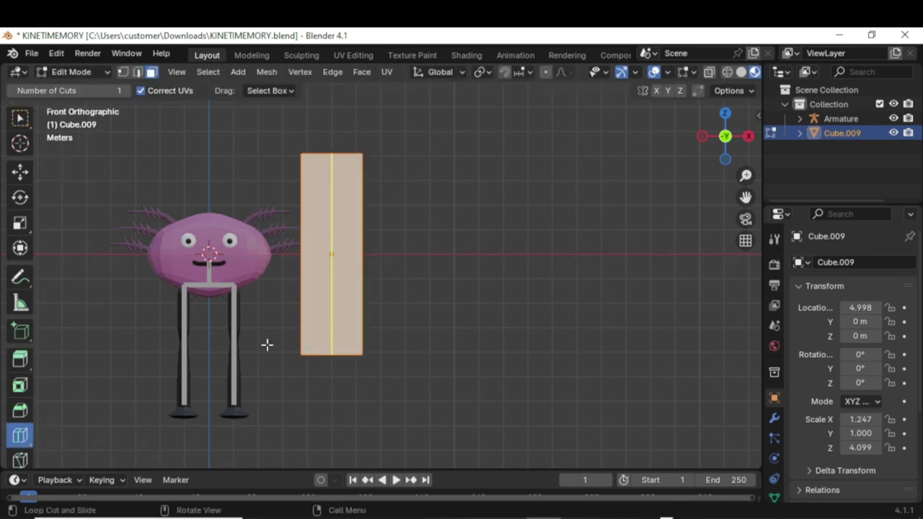
{"action": "left_click", "coordinate": [326, 156]}
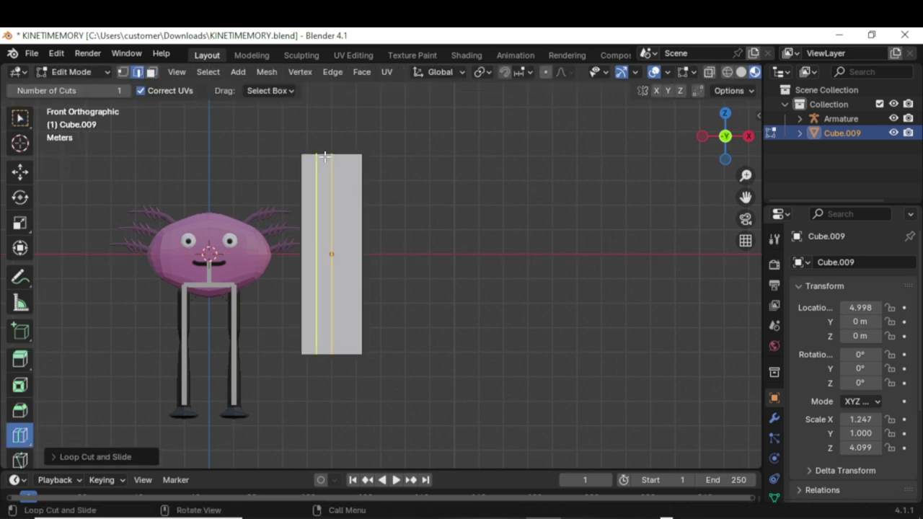
{"action": "left_click", "coordinate": [325, 245]}
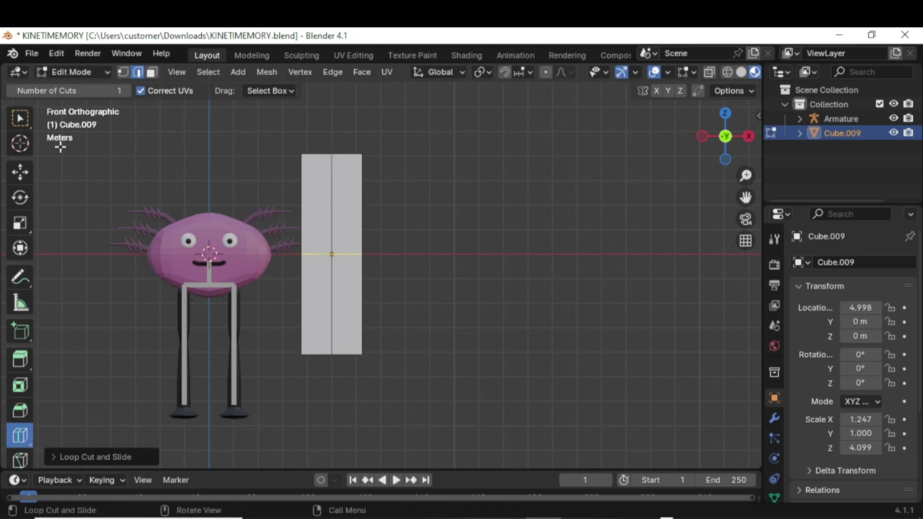
Step: Enable X symmetry and X-ray in vertex selection, and lower the block's upper corner vertices along Z to form a peak
{"action": "left_click", "coordinate": [19, 119]}
{"action": "left_click", "coordinate": [122, 73]}
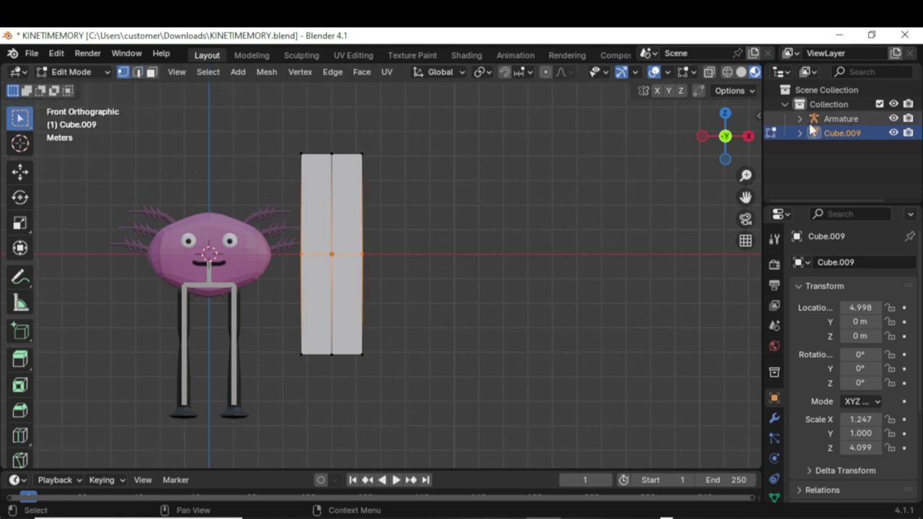
{"action": "scroll", "coordinate": [351, 145], "scroll_direction": "up", "scroll_amount": 2}
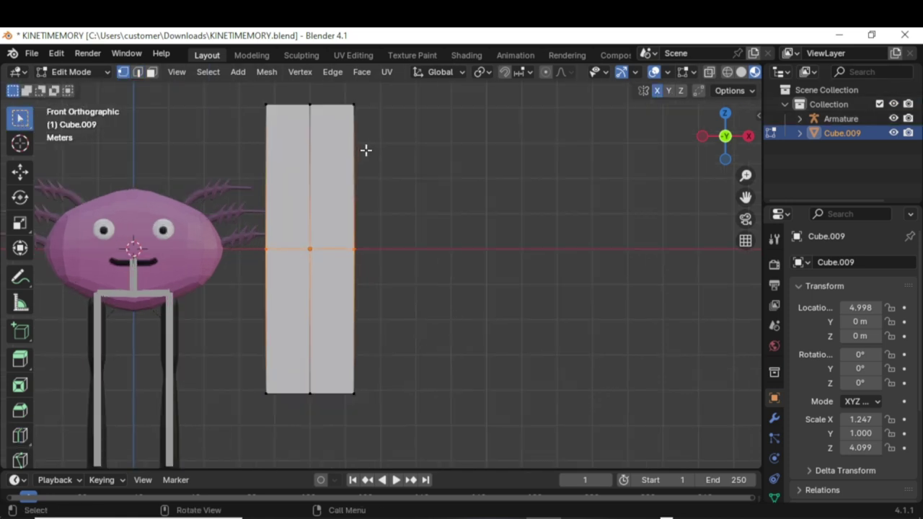
{"action": "middle_click_drag", "start_coordinate": [366, 150], "coordinate": [424, 296], "text": "shift"}
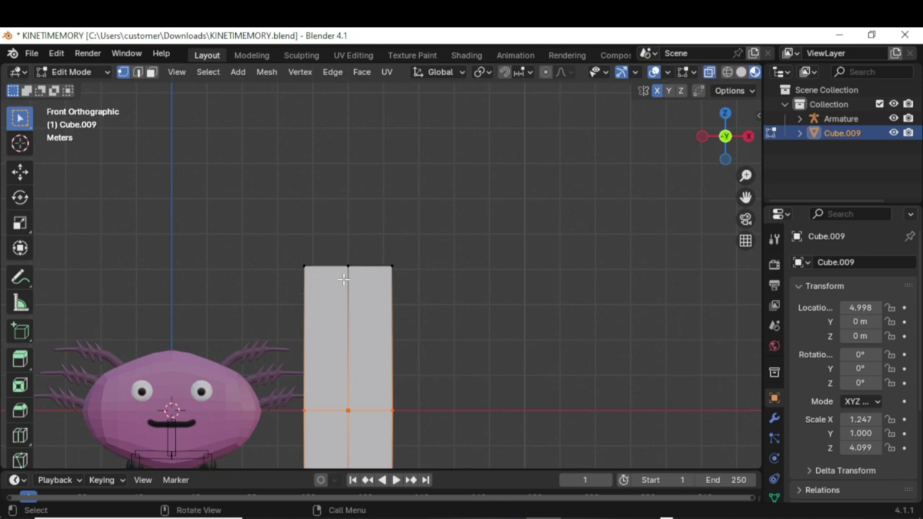
{"action": "scroll", "coordinate": [344, 279], "scroll_direction": "up", "scroll_amount": 2}
{"action": "left_click_drag", "start_coordinate": [367, 295], "coordinate": [456, 220], "text": "shift"}
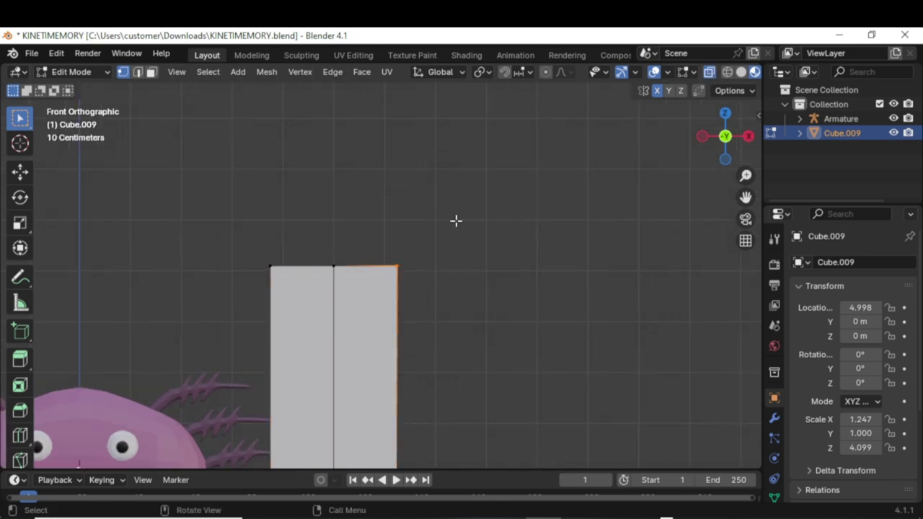
{"action": "key", "text": "g"}
{"action": "key", "text": "z"}
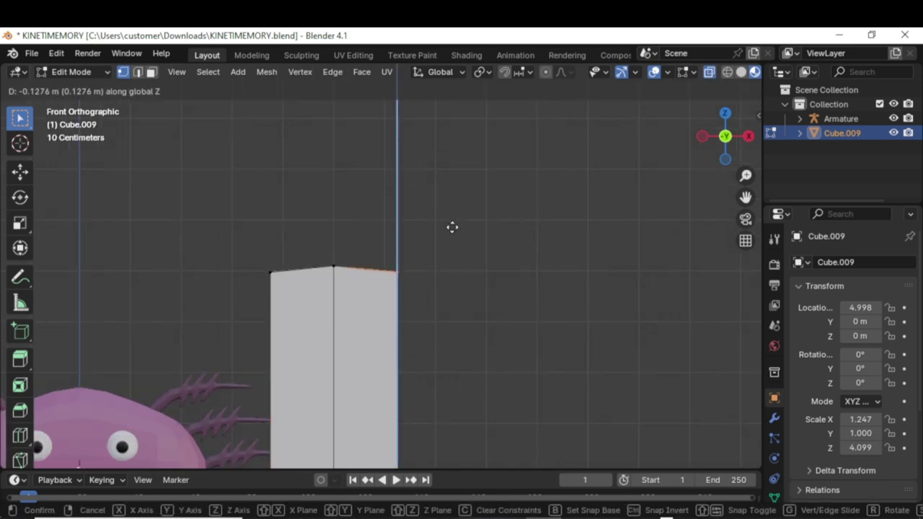
{"action": "left_click", "coordinate": [440, 279]}
Step: Pull the block's bottom centre vertices down along Z to form a blunt point
{"action": "scroll", "coordinate": [474, 324], "scroll_direction": "down", "scroll_amount": 5}
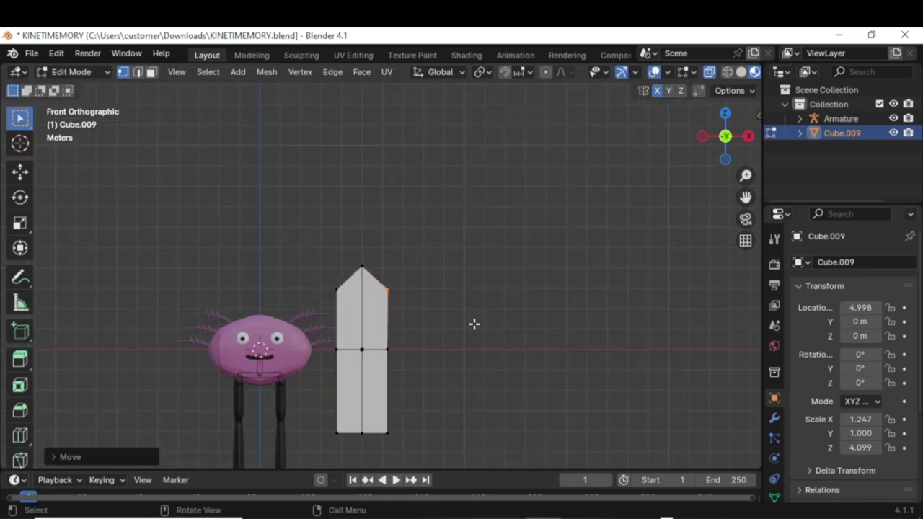
{"action": "middle_click_drag", "start_coordinate": [476, 319], "coordinate": [476, 223], "text": "shift"}
{"action": "scroll", "coordinate": [402, 269], "scroll_direction": "up", "scroll_amount": 2}
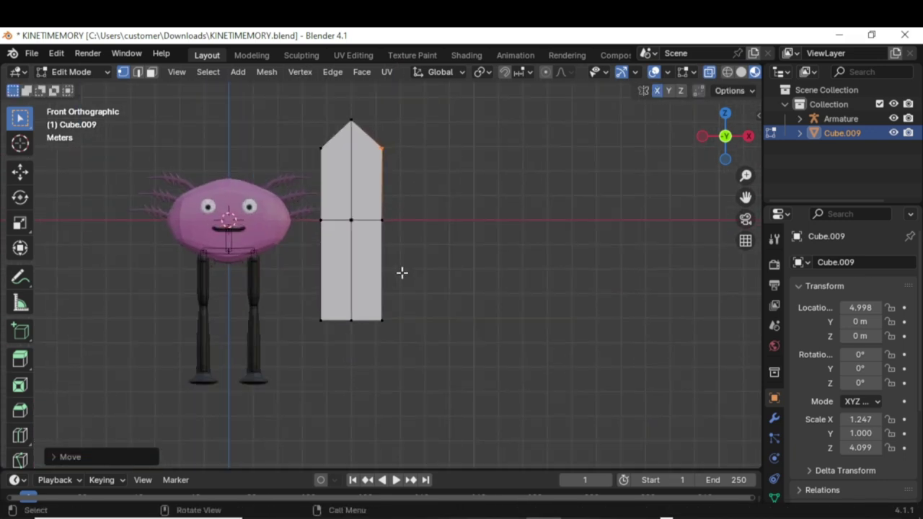
{"action": "scroll", "coordinate": [357, 315], "scroll_direction": "up", "scroll_amount": 1}
{"action": "left_click", "coordinate": [338, 344]}
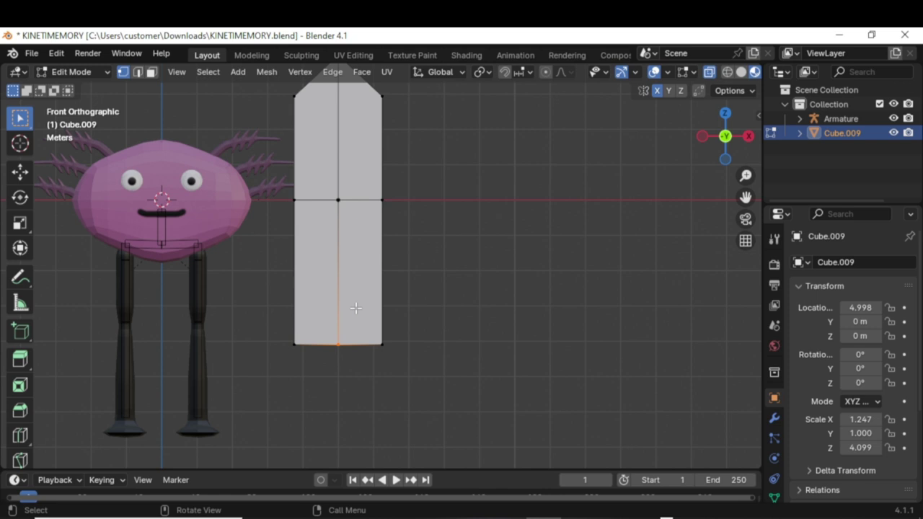
{"action": "key", "text": "g"}
{"action": "key", "text": "z"}
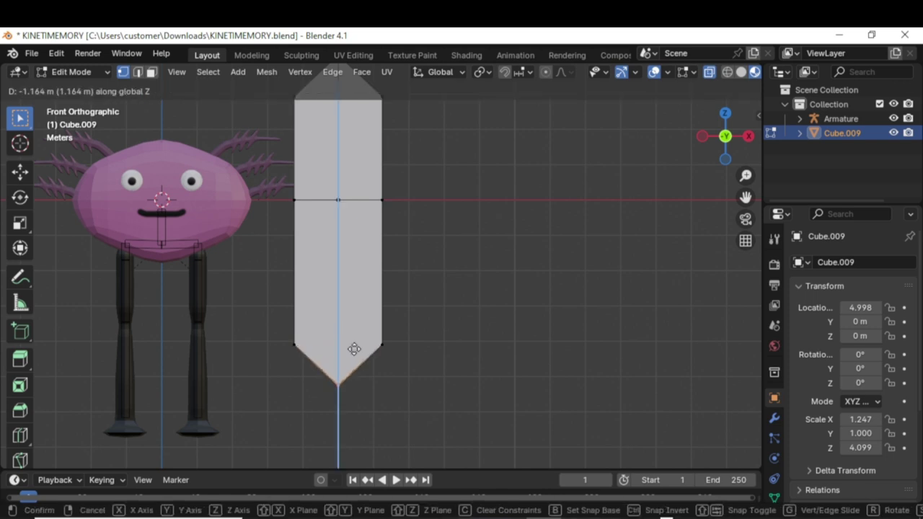
{"action": "left_click", "coordinate": [355, 337]}
Step: Move the block's upper corner vertices about 0.5 m inward along X to taper the top
{"action": "scroll", "coordinate": [418, 262], "scroll_direction": "down", "scroll_amount": 2}
{"action": "middle_click_drag", "start_coordinate": [420, 222], "coordinate": [424, 304], "text": "shift"}
{"action": "left_click_drag", "start_coordinate": [363, 239], "coordinate": [420, 215]}
{"action": "key", "text": "g"}
{"action": "key", "text": "x"}
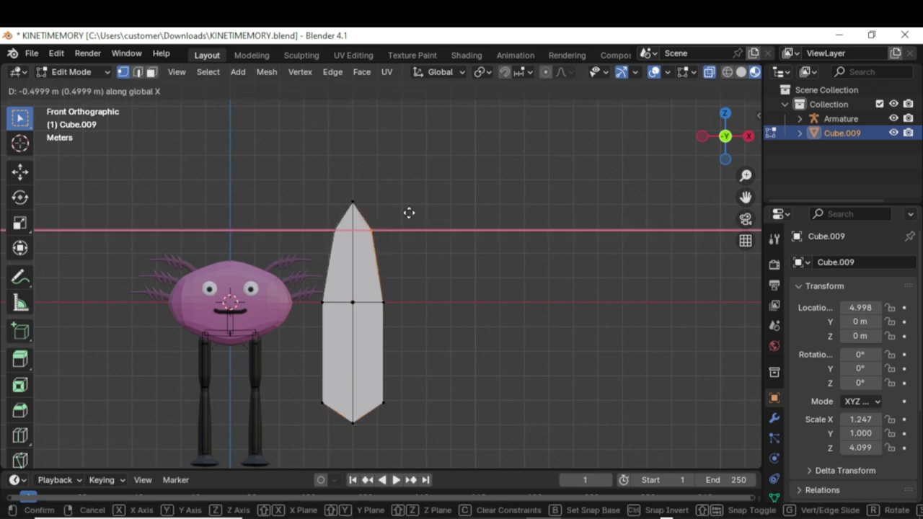
{"action": "left_click", "coordinate": [408, 213]}
Step: Flatten the pointed block along Y in Object Mode to a scale of about 0.26
{"action": "middle_click_drag", "start_coordinate": [452, 237], "coordinate": [426, 216]}
{"action": "left_click", "coordinate": [88, 72]}
{"action": "left_click", "coordinate": [81, 88]}
{"action": "key", "text": "s"}
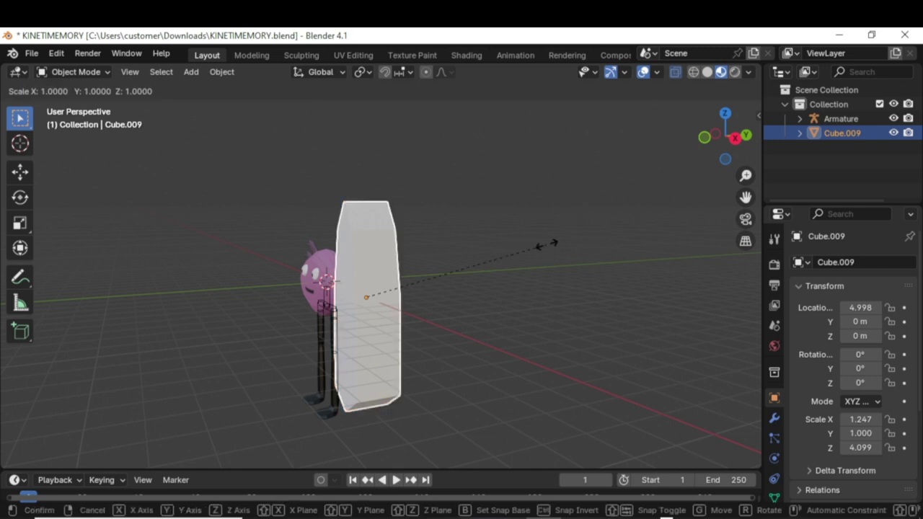
{"action": "key", "text": "y"}
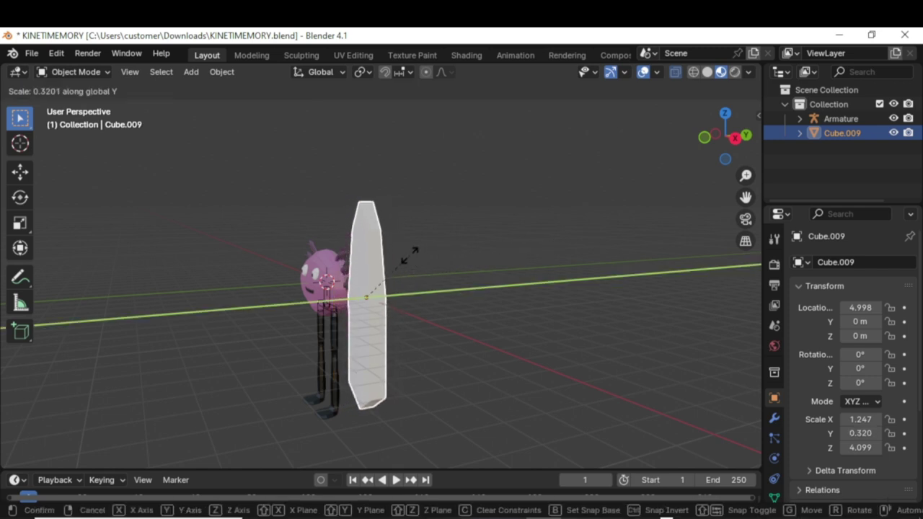
{"action": "left_click", "coordinate": [392, 261]}
Step: In Edit Mode, add one vertical loop cut on each side of the pointed block's centre line
{"action": "key", "text": "KP_3"}
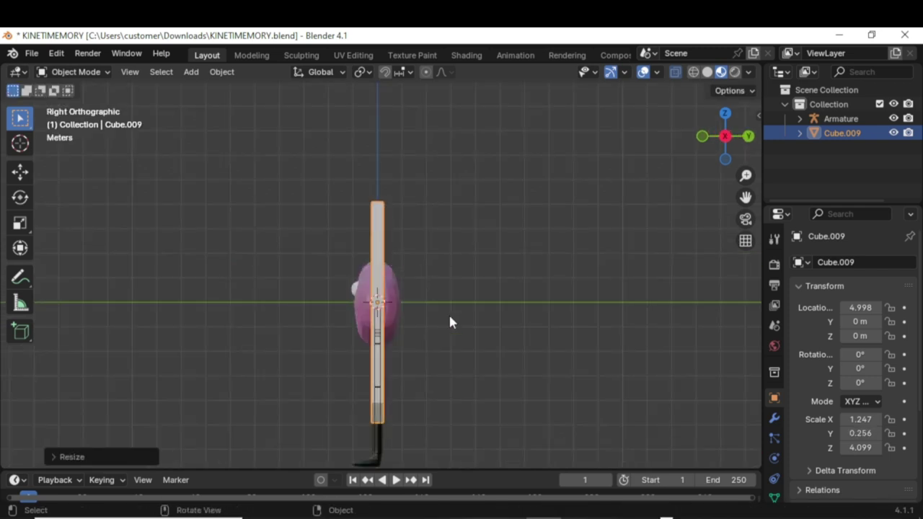
{"action": "scroll", "coordinate": [452, 323], "scroll_direction": "up", "scroll_amount": 3}
{"action": "middle_click_drag", "start_coordinate": [472, 315], "coordinate": [465, 218], "text": "shift"}
{"action": "key", "text": "KP_1"}
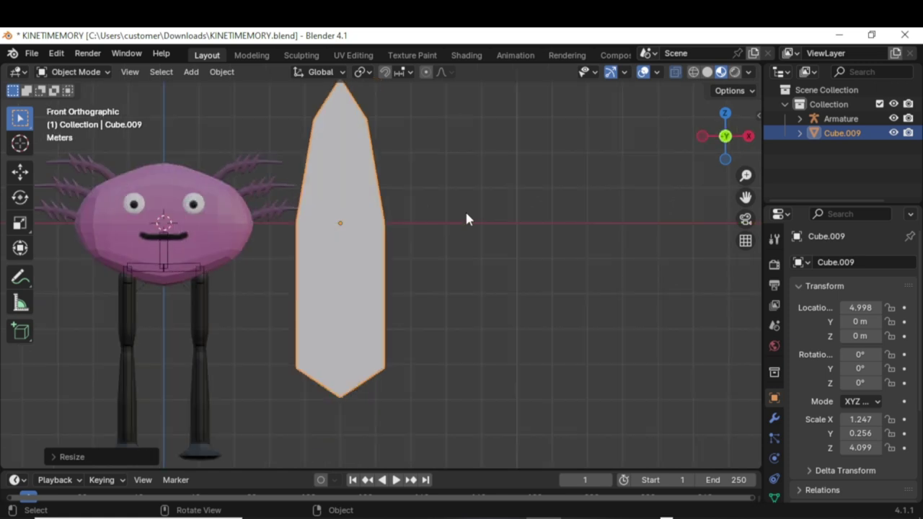
{"action": "left_click", "coordinate": [75, 72]}
{"action": "left_click", "coordinate": [72, 102]}
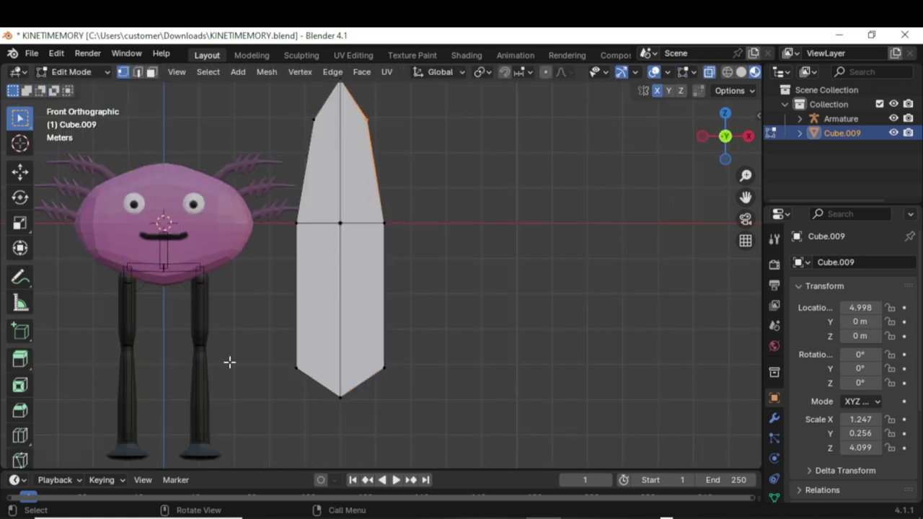
{"action": "left_click", "coordinate": [19, 435]}
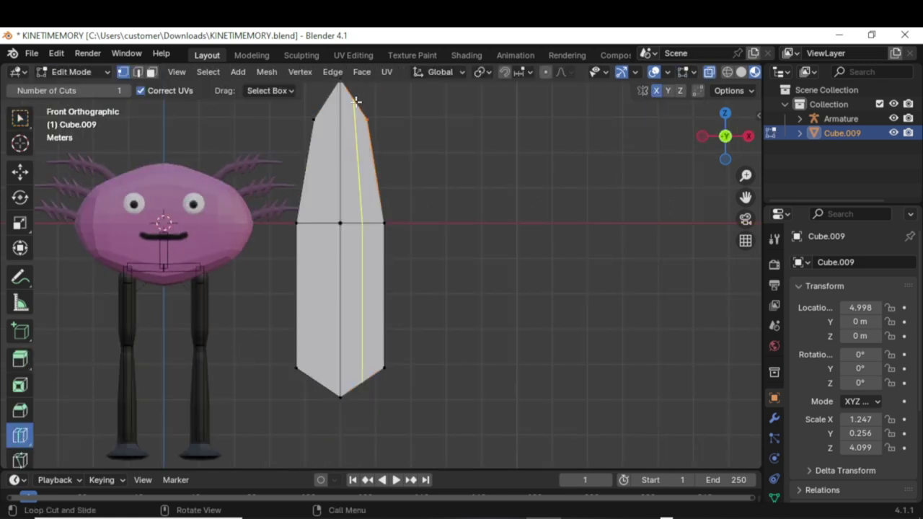
{"action": "left_click", "coordinate": [355, 98]}
{"action": "left_click", "coordinate": [332, 99]}
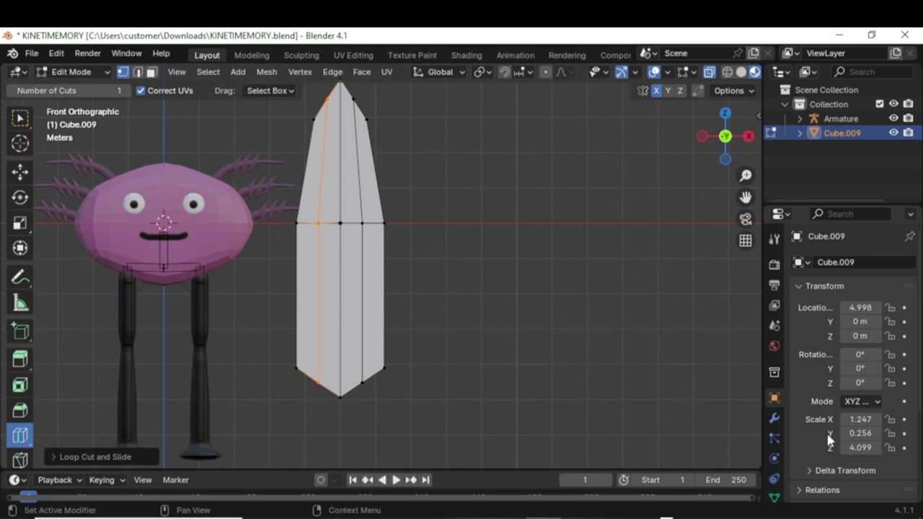
Step: Add a Catmull-Clark Subdivision Surface modifier to the pointed block to round its outline
{"action": "left_click", "coordinate": [774, 418]}
{"action": "left_click", "coordinate": [829, 262]}
{"action": "mouse_move", "coordinate": [817, 256]}
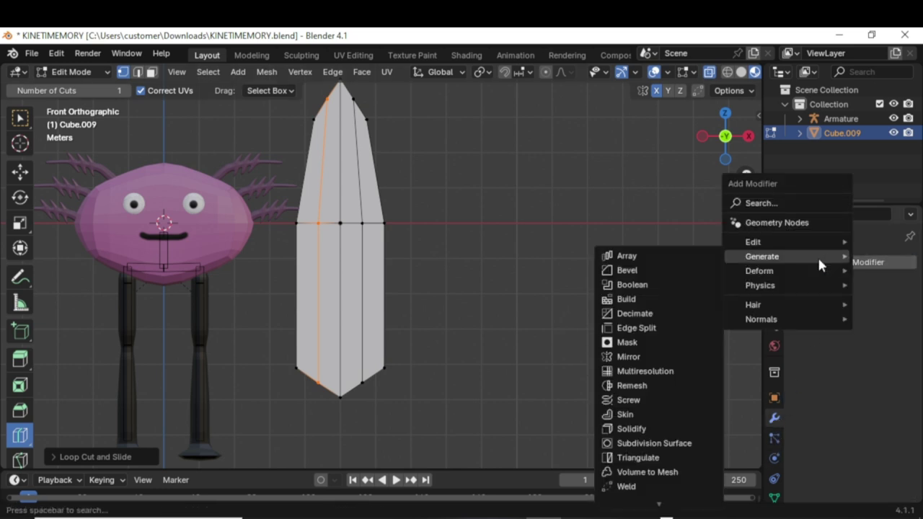
{"action": "left_click", "coordinate": [661, 444]}
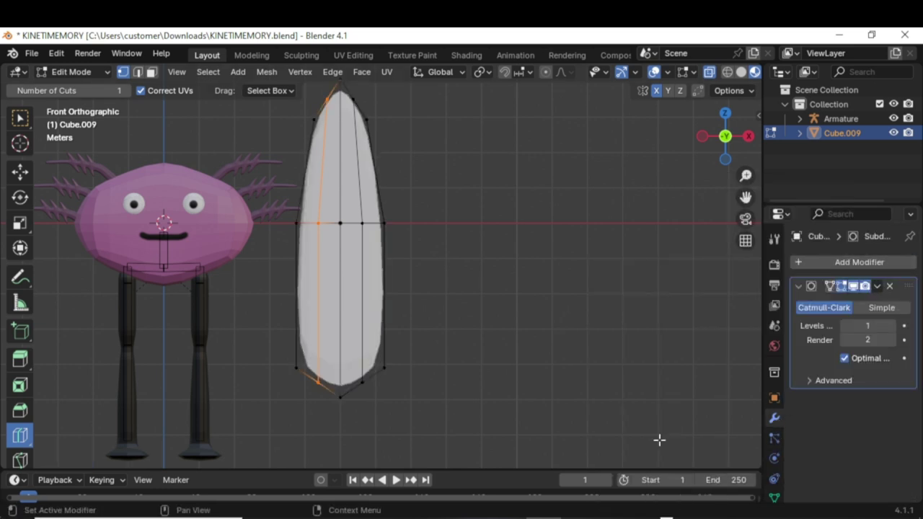
{"action": "left_click", "coordinate": [15, 119]}
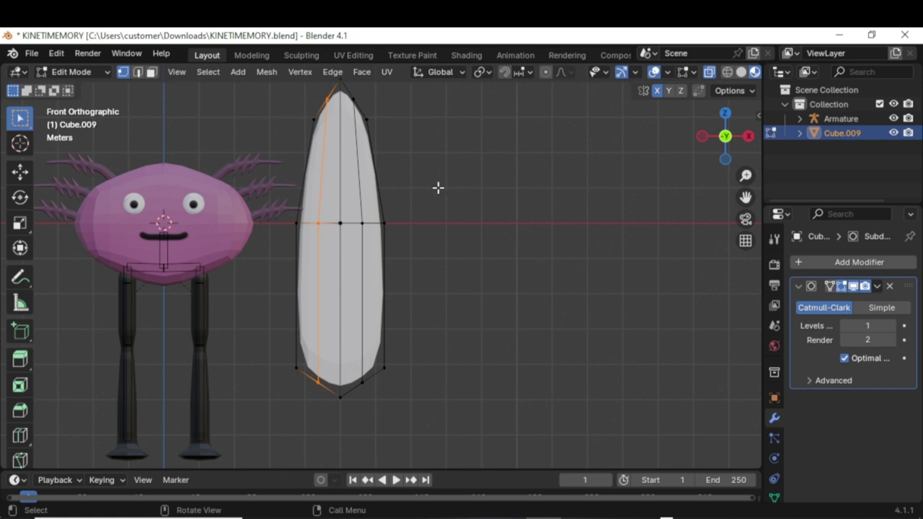
Step: Turn X-ray off and examine the smoothed blade from an angle in Object Mode
{"action": "middle_click_drag", "start_coordinate": [438, 187], "coordinate": [327, 191]}
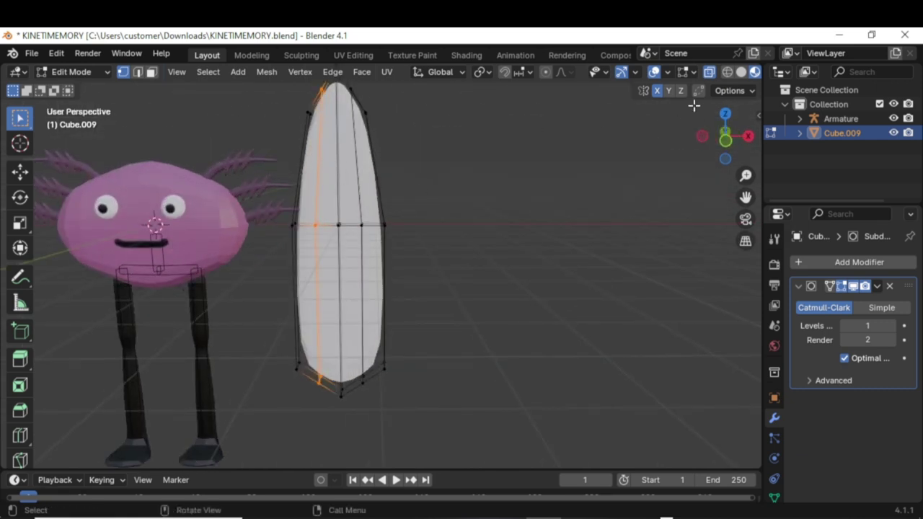
{"action": "middle_click_drag", "start_coordinate": [651, 115], "coordinate": [687, 105]}
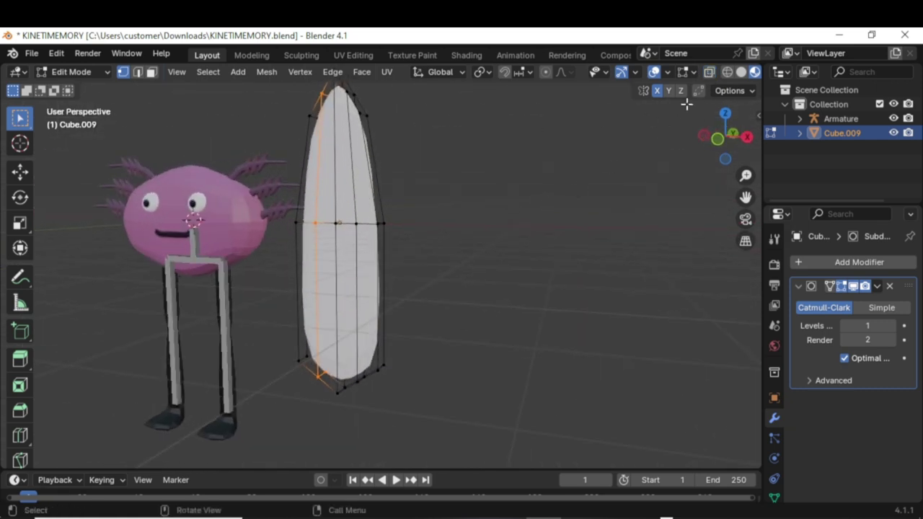
{"action": "left_click", "coordinate": [710, 78]}
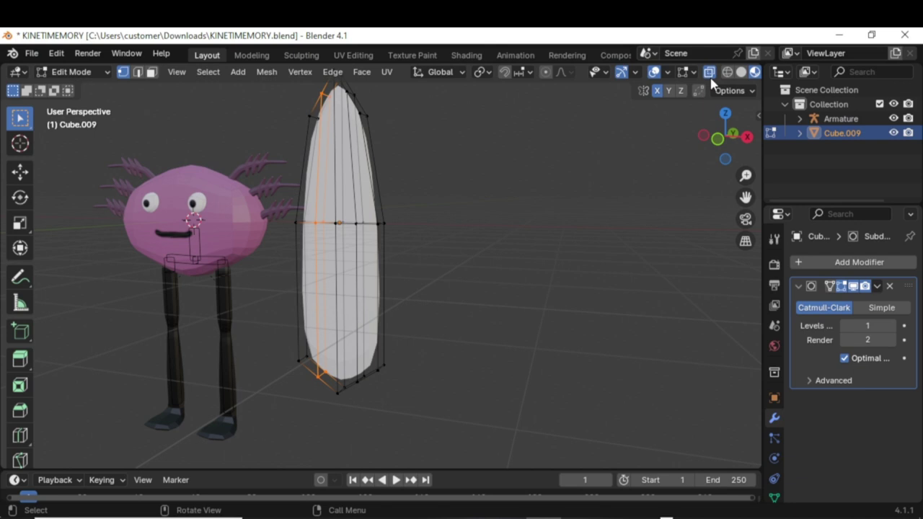
{"action": "left_click", "coordinate": [710, 72]}
{"action": "left_click", "coordinate": [72, 71]}
{"action": "left_click", "coordinate": [80, 87]}
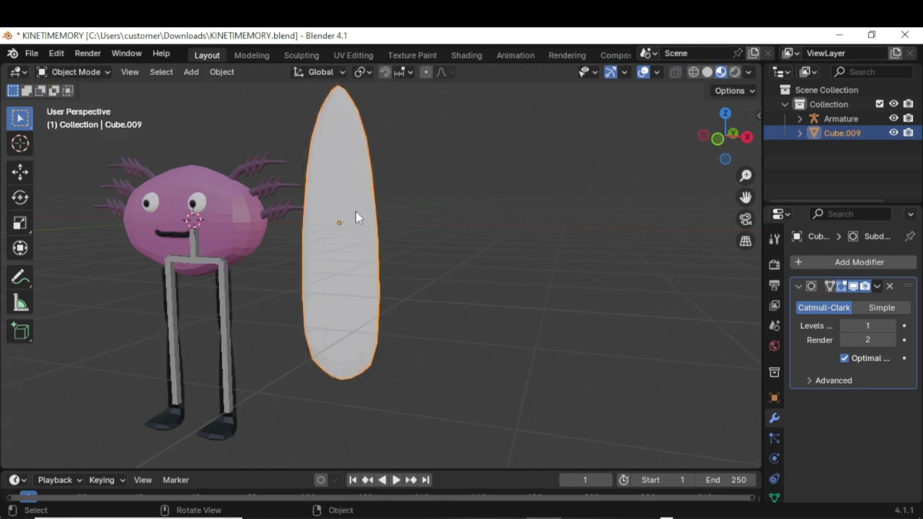
Step: In Edit Mode, add one horizontal loop cut across the blade's upper half and one across its lower half
{"action": "left_click", "coordinate": [72, 72]}
{"action": "left_click", "coordinate": [78, 103]}
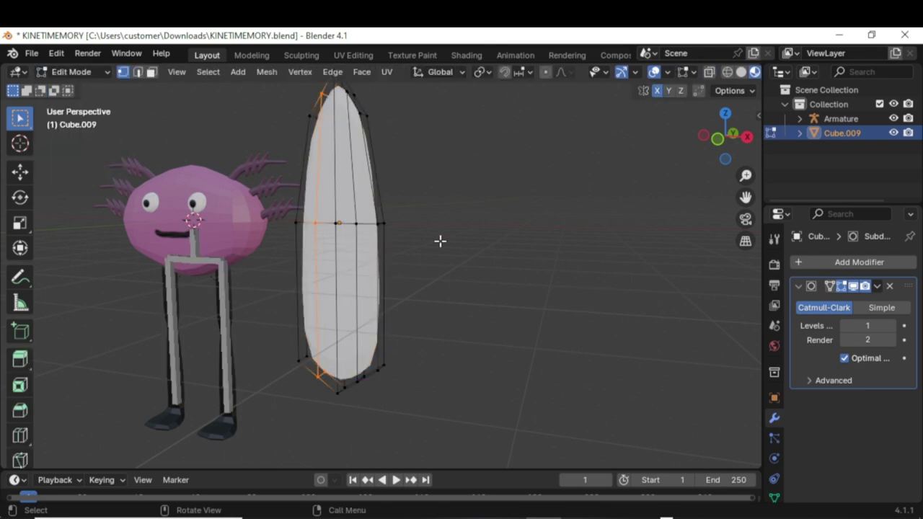
{"action": "key", "text": "KP_3"}
{"action": "middle_click_drag", "start_coordinate": [461, 207], "coordinate": [459, 247], "text": "shift"}
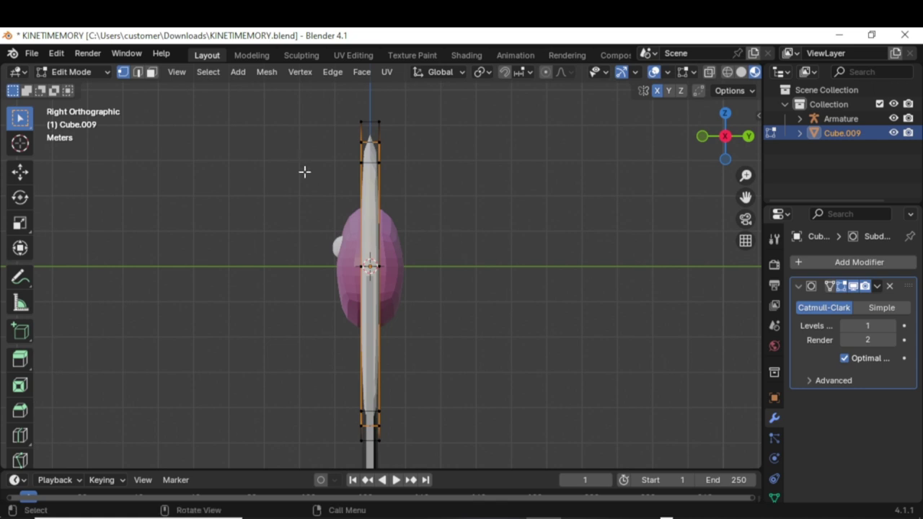
{"action": "left_click", "coordinate": [22, 434]}
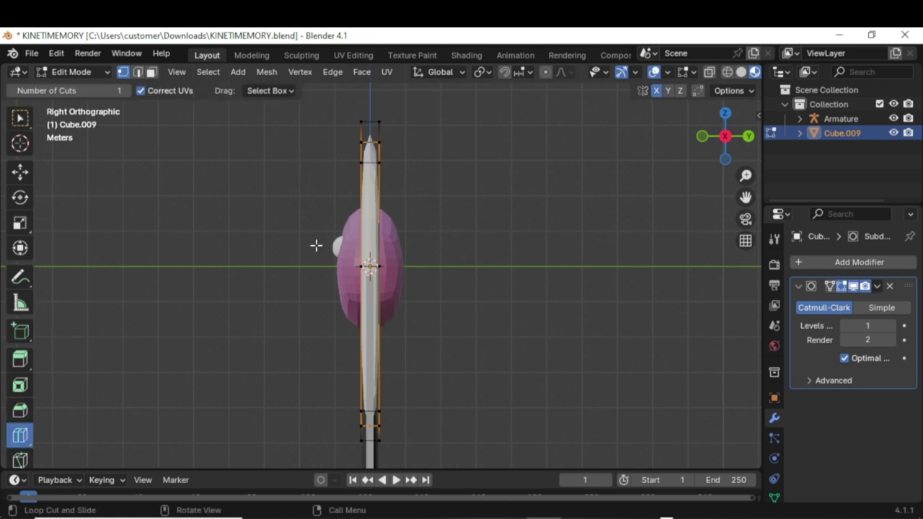
{"action": "left_click", "coordinate": [367, 205]}
{"action": "left_click", "coordinate": [369, 361]}
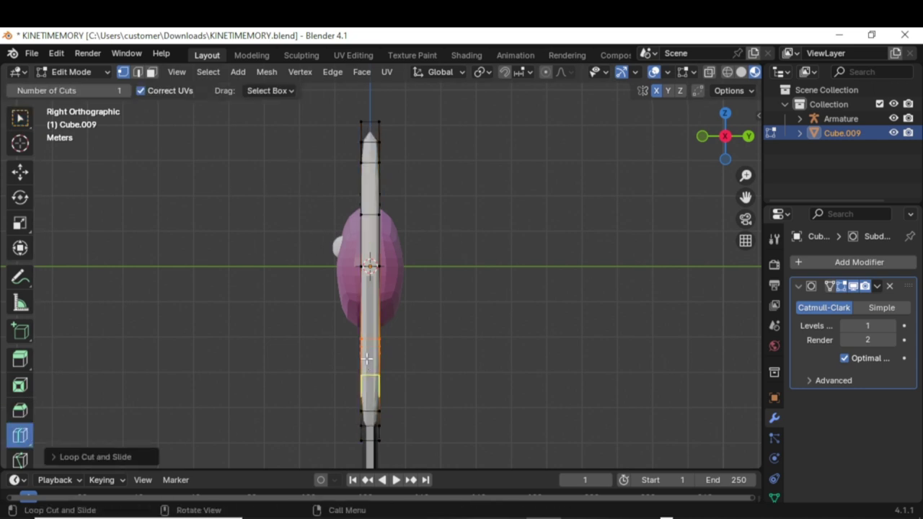
{"action": "left_click", "coordinate": [16, 121]}
Step: Box-select the blade's top vertices through the mesh and tilt them about the global X axis toward the character's front
{"action": "middle_click_drag", "start_coordinate": [432, 165], "coordinate": [524, 179]}
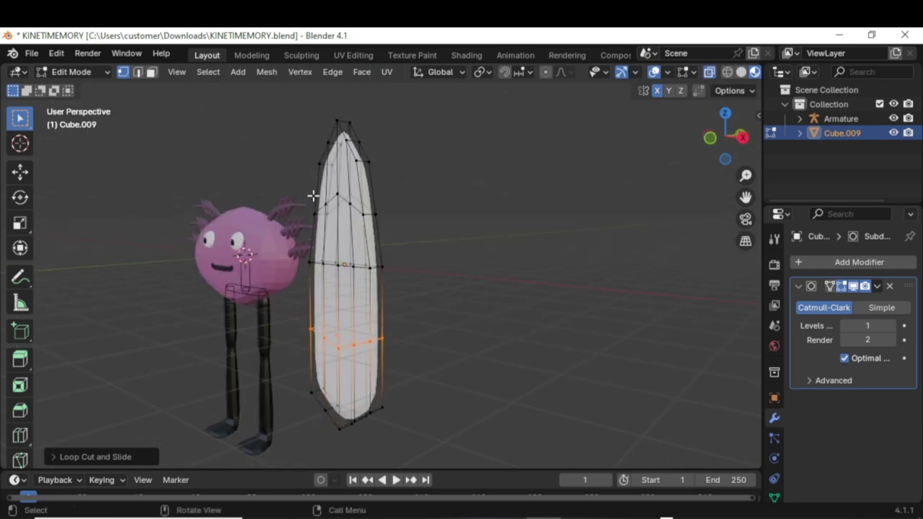
{"action": "left_click_drag", "start_coordinate": [305, 182], "coordinate": [400, 108]}
{"action": "key", "text": "KP_3"}
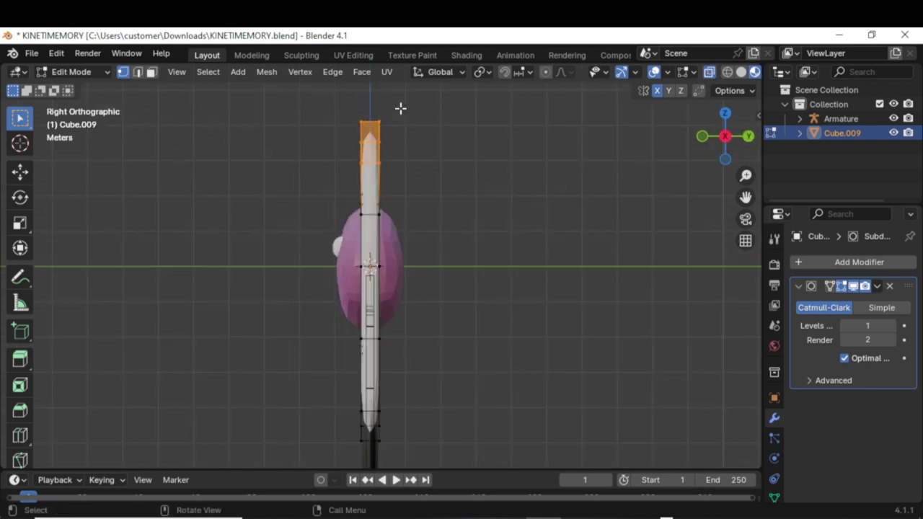
{"action": "left_click", "coordinate": [709, 73]}
{"action": "key", "text": "r"}
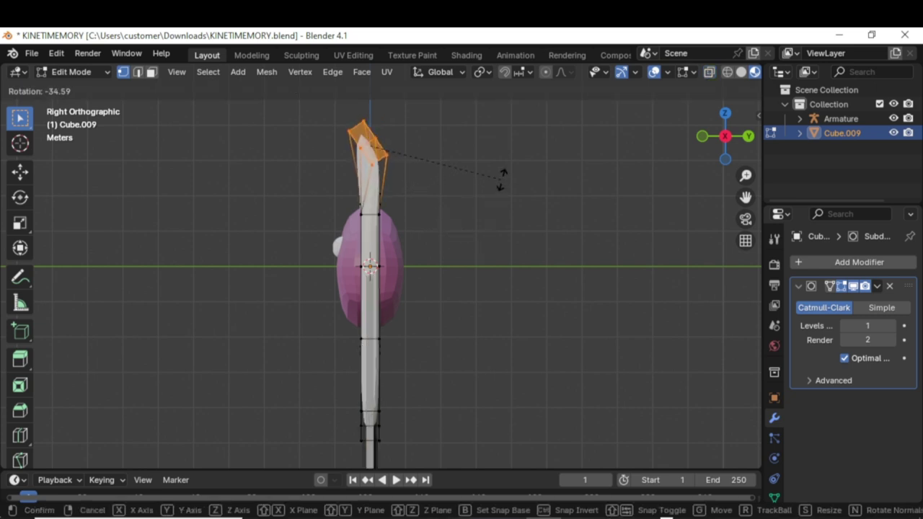
{"action": "key", "text": "Escape"}
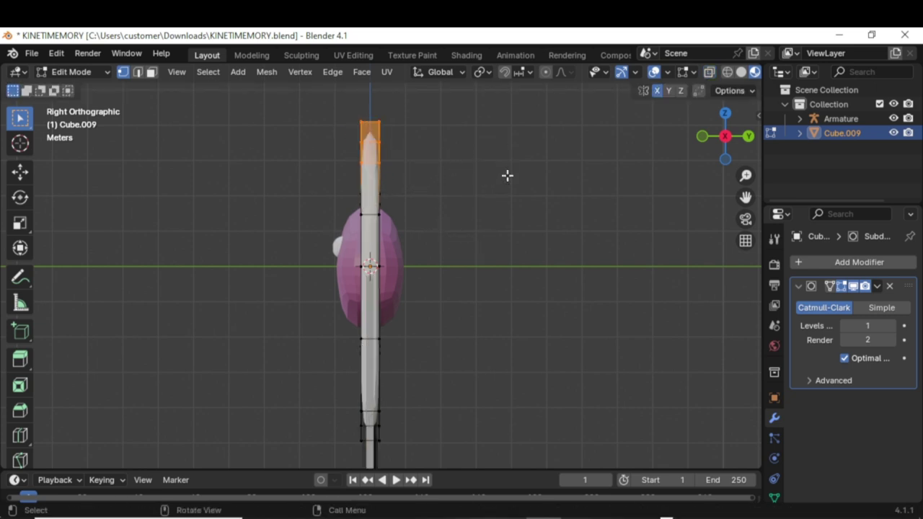
{"action": "key", "text": "r"}
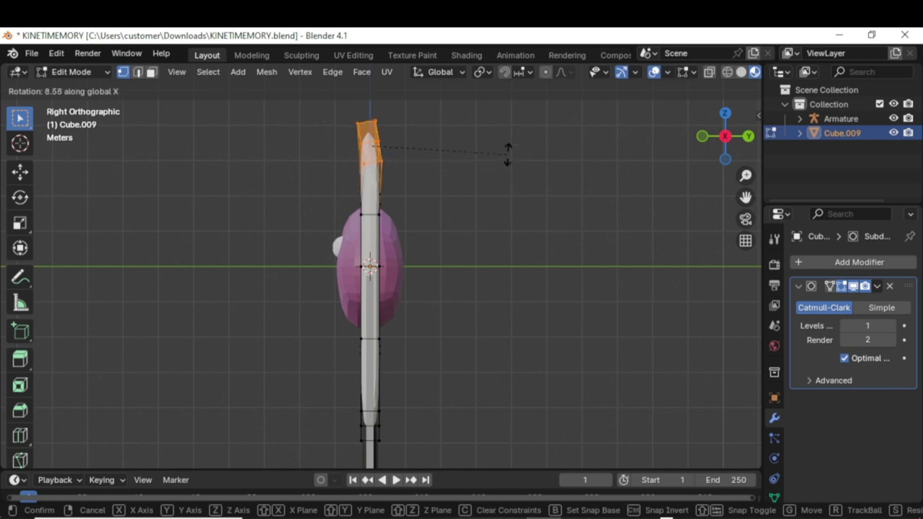
{"action": "left_click", "coordinate": [504, 96]}
Step: Move the blade's tilted top vertices forward along negative global Y to bend the tip
{"action": "middle_click_drag", "start_coordinate": [212, 245], "coordinate": [525, 279]}
{"action": "key", "text": "g"}
{"action": "key", "text": "x"}
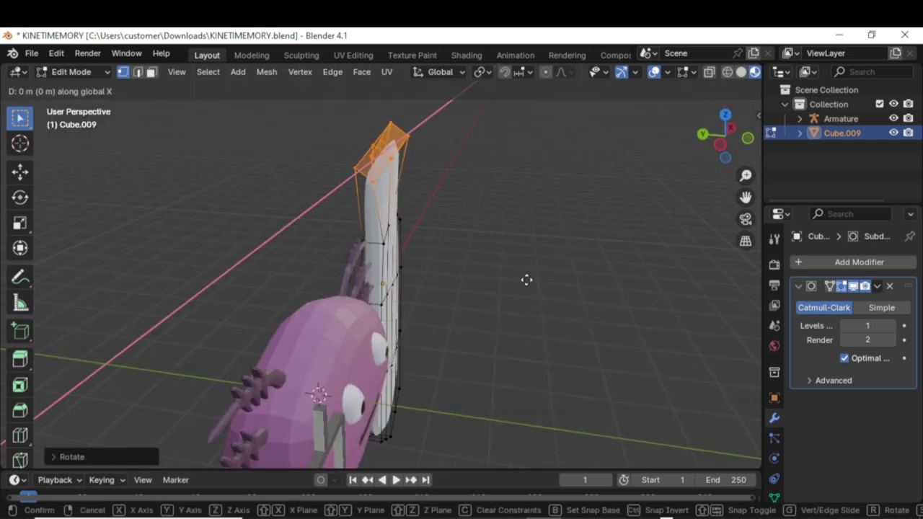
{"action": "key", "text": "Escape"}
{"action": "key", "text": "g"}
{"action": "key", "text": "y"}
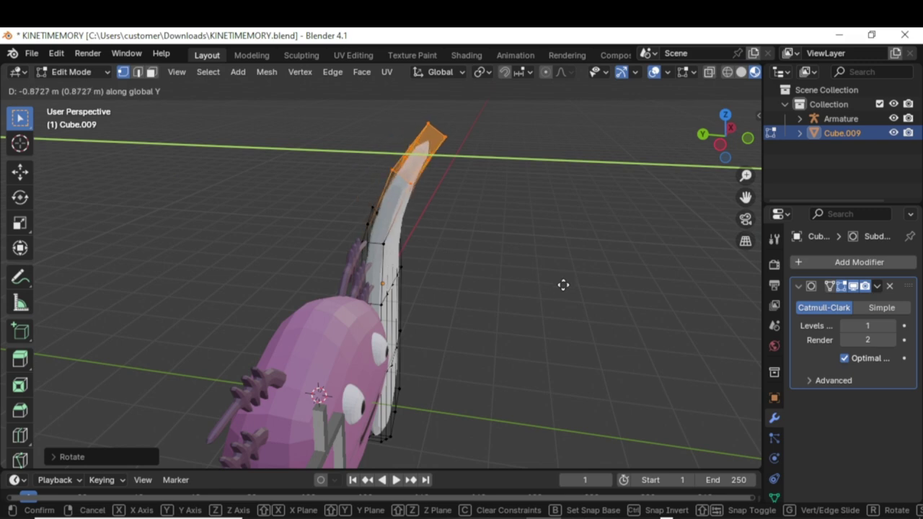
{"action": "left_click", "coordinate": [577, 288]}
Step: Pull the blade's top vertices back about 0.5 m along local Y to soften the bend
{"action": "middle_click_drag", "start_coordinate": [552, 293], "coordinate": [243, 280]}
{"action": "key", "text": "g"}
{"action": "key", "text": "y"}
{"action": "key", "text": "y"}
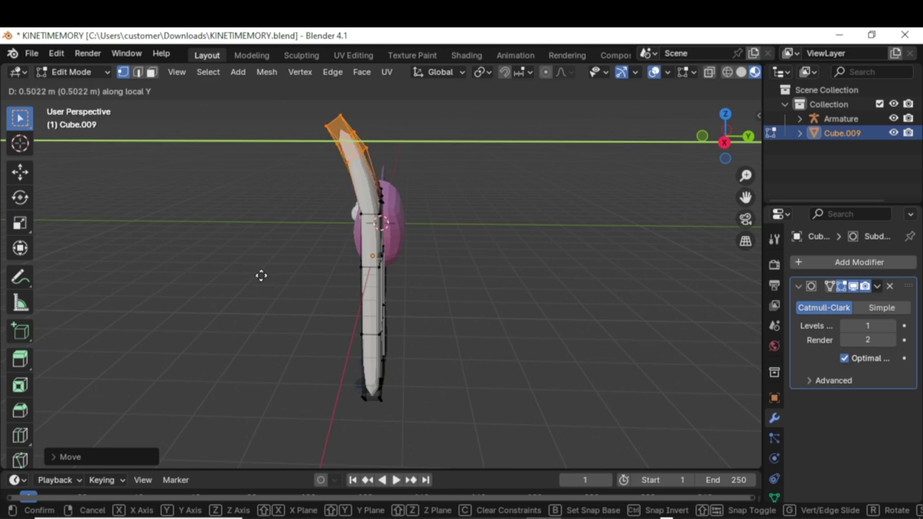
{"action": "left_click", "coordinate": [262, 274]}
Step: Select the blade's bottom vertices with X-ray on and rotate them in the right view toward the character's front
{"action": "middle_click_drag", "start_coordinate": [377, 299], "coordinate": [362, 417]}
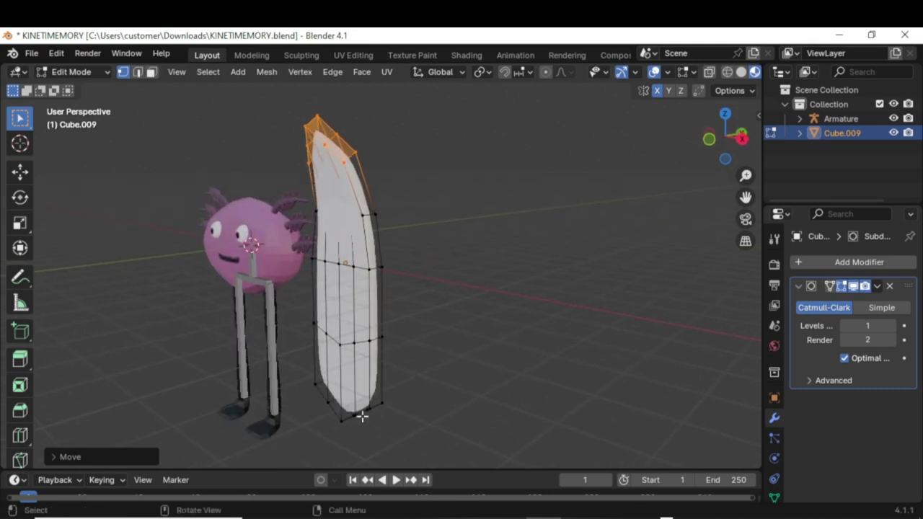
{"action": "left_click", "coordinate": [709, 73]}
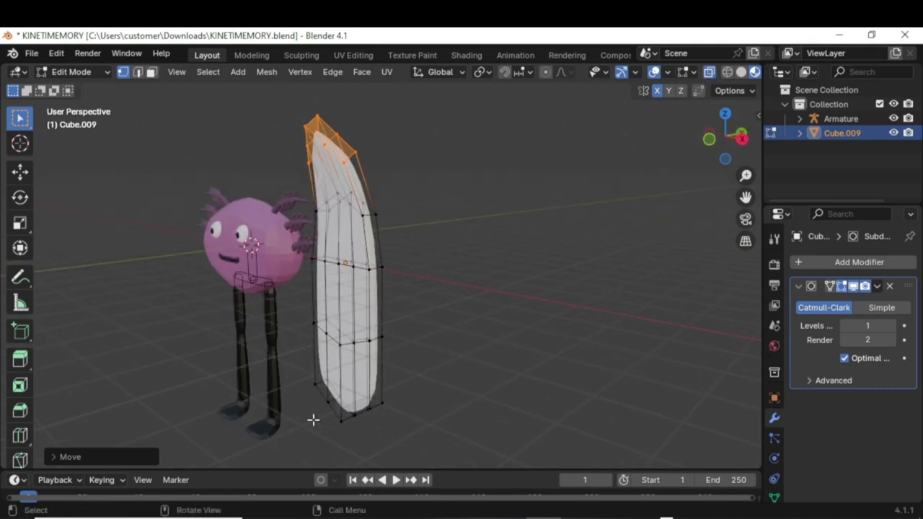
{"action": "left_click_drag", "start_coordinate": [290, 435], "coordinate": [424, 367]}
{"action": "key", "text": "KP_3"}
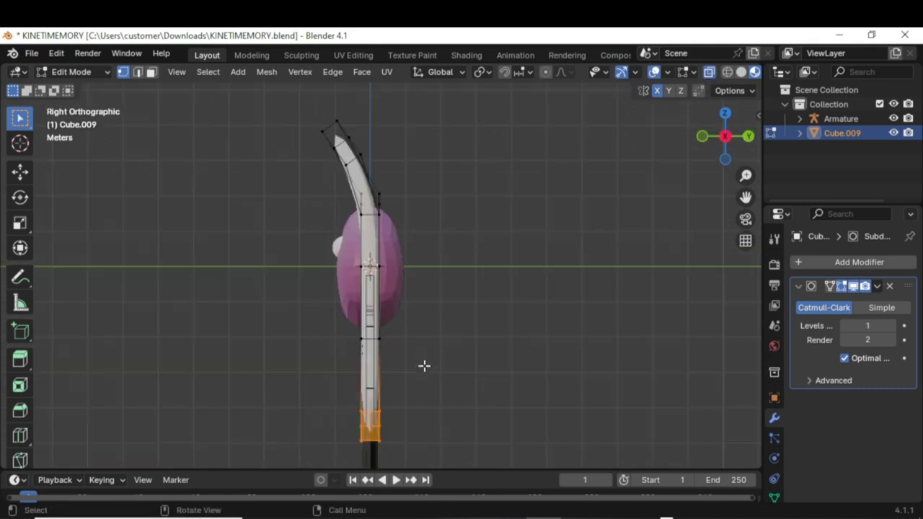
{"action": "key", "text": "r"}
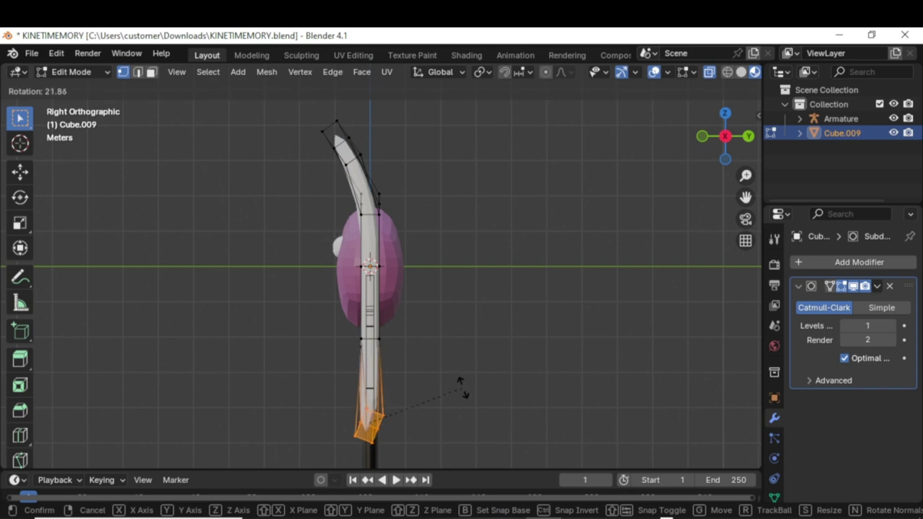
{"action": "left_click", "coordinate": [463, 401]}
Step: Move the blade's bottom vertices about 0.4 m along negative global Y and return to Object Mode
{"action": "key", "text": "g"}
{"action": "key", "text": "y"}
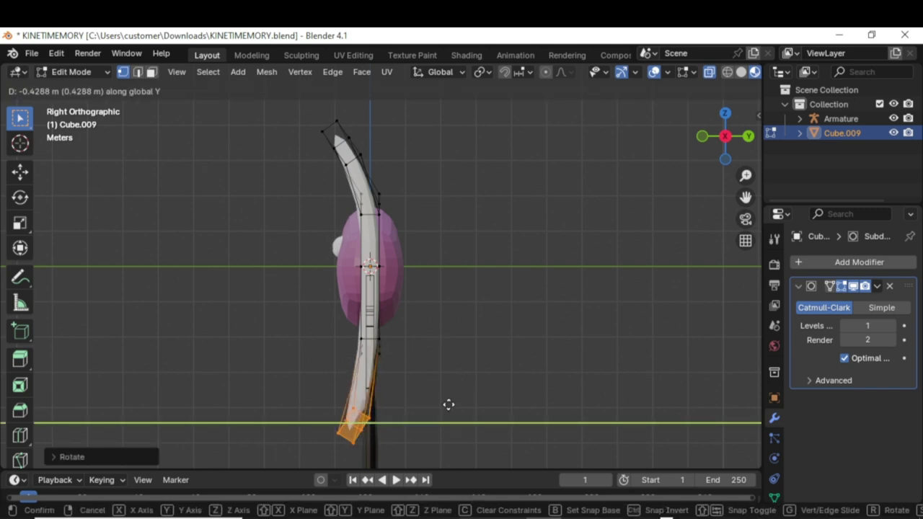
{"action": "left_click", "coordinate": [447, 402]}
{"action": "middle_click_drag", "start_coordinate": [313, 373], "coordinate": [491, 264]}
{"action": "left_click", "coordinate": [75, 74]}
{"action": "left_click", "coordinate": [75, 87]}
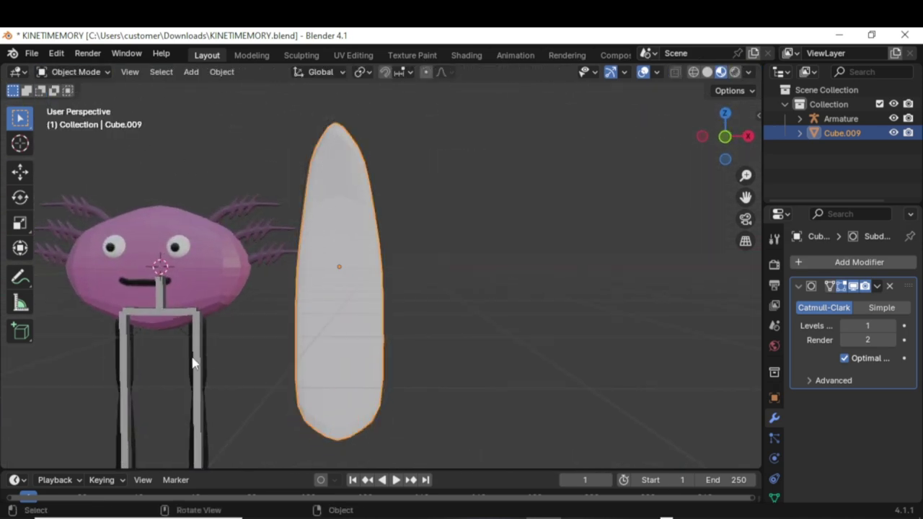
Step: Set the Subdivision Surface viewport level of the character's pink body to 3
{"action": "left_click", "coordinate": [216, 261]}
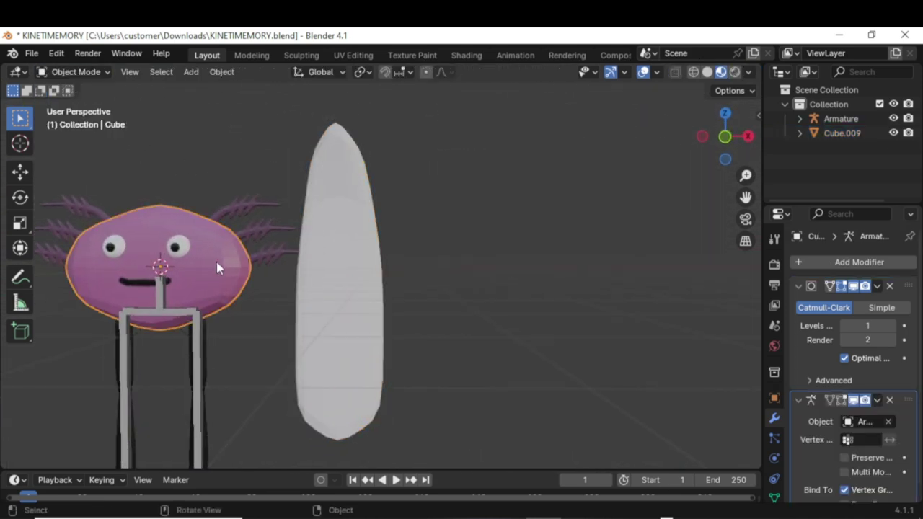
{"action": "left_click", "coordinate": [891, 326]}
{"action": "left_click", "coordinate": [891, 326]}
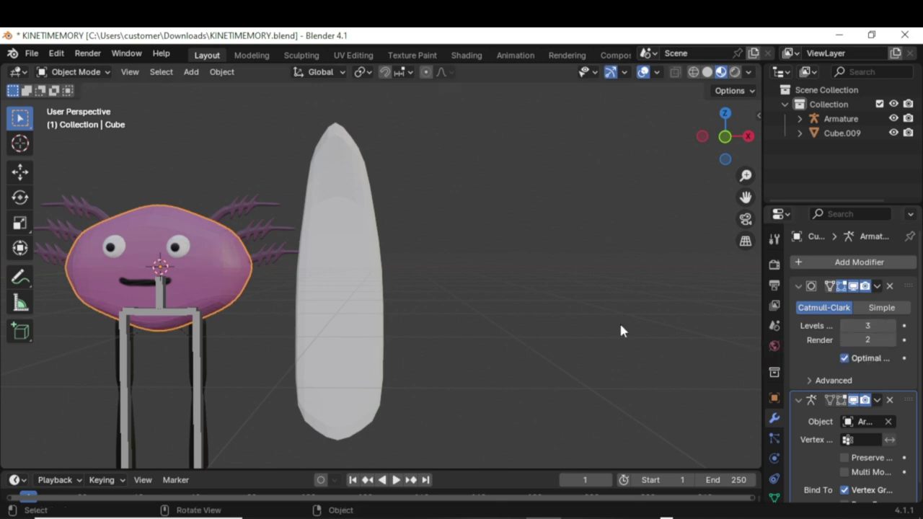
Step: Set the Subdivision Surface viewport level of both of the character's legs to 3
{"action": "left_click", "coordinate": [202, 368]}
{"action": "left_click", "coordinate": [207, 369]}
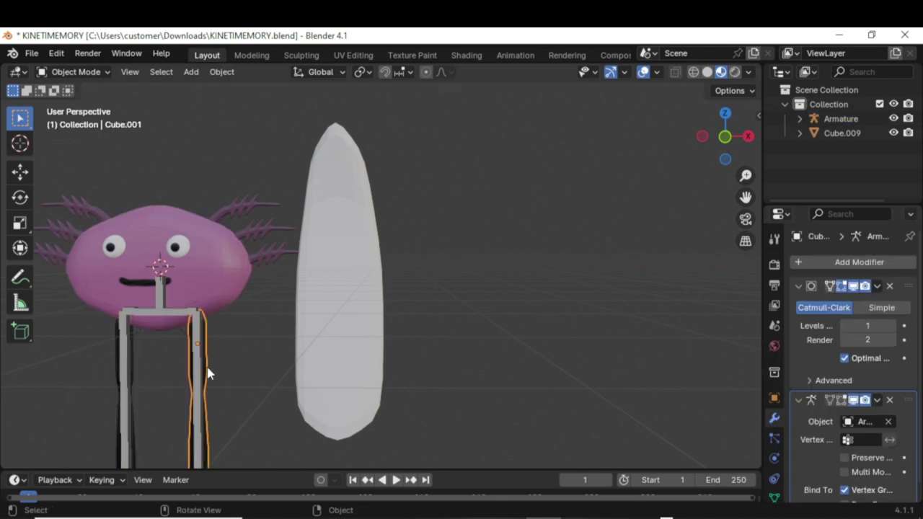
{"action": "left_click", "coordinate": [892, 326]}
{"action": "left_click", "coordinate": [892, 326]}
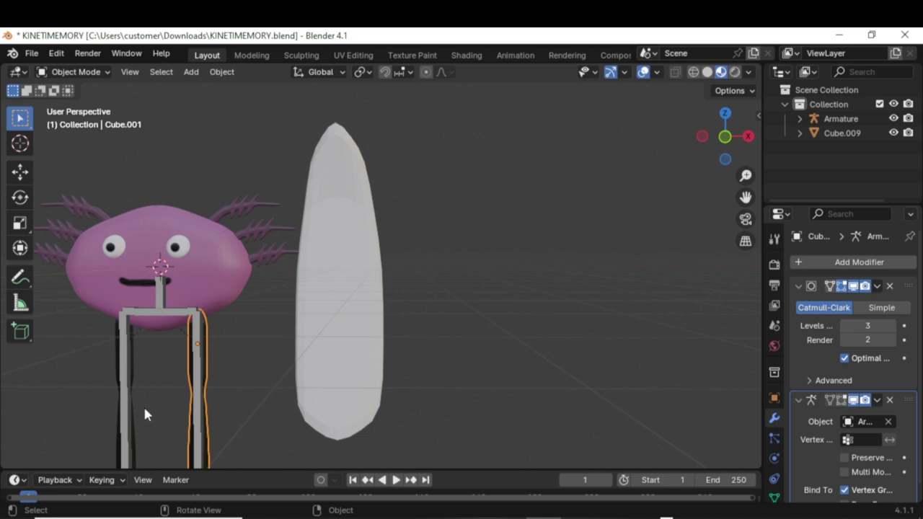
{"action": "left_click", "coordinate": [119, 374]}
{"action": "left_click", "coordinate": [891, 326]}
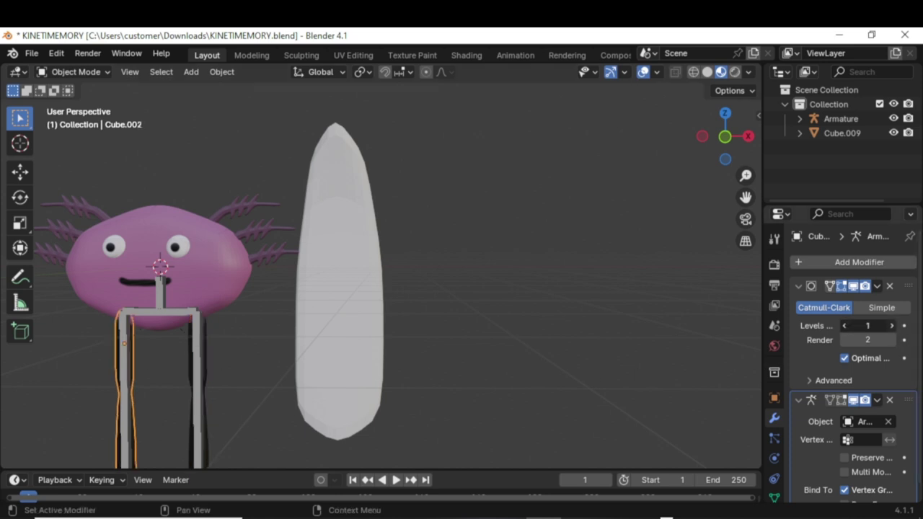
{"action": "left_click", "coordinate": [892, 326]}
Step: Set the Subdivision Surface viewport level of the blade-like object beside the character to 3
{"action": "left_click", "coordinate": [371, 333]}
{"action": "left_click", "coordinate": [899, 326]}
{"action": "left_click", "coordinate": [899, 326]}
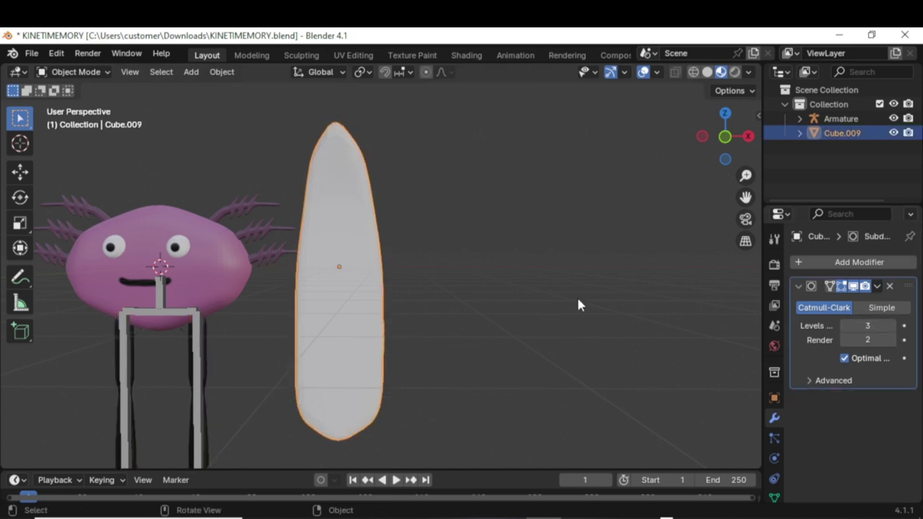
Step: With the front view set, split the 3D viewport vertically and turn the new narrow area into an Image Editor
{"action": "middle_click_drag", "start_coordinate": [448, 316], "coordinate": [529, 331]}
{"action": "middle_click_drag", "start_coordinate": [452, 324], "coordinate": [403, 316]}
{"action": "key", "text": "KP_1"}
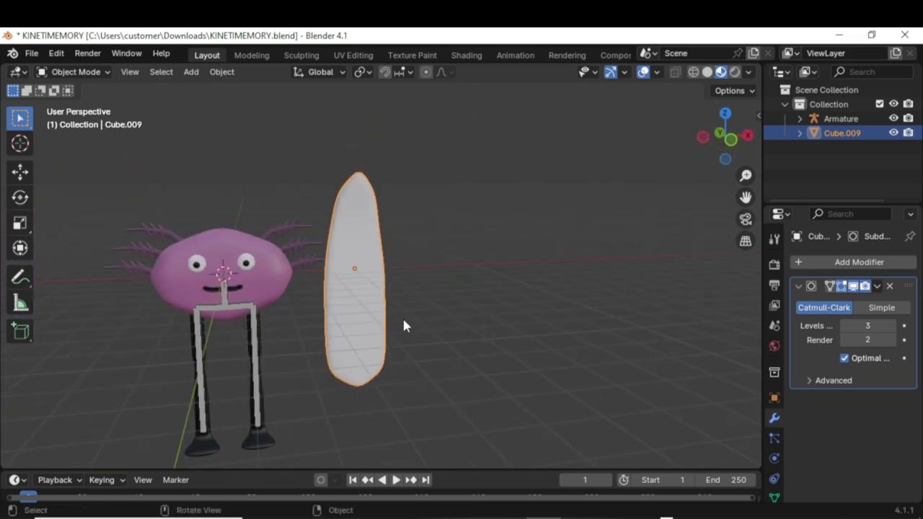
{"action": "scroll", "coordinate": [405, 325], "scroll_direction": "up", "scroll_amount": 2}
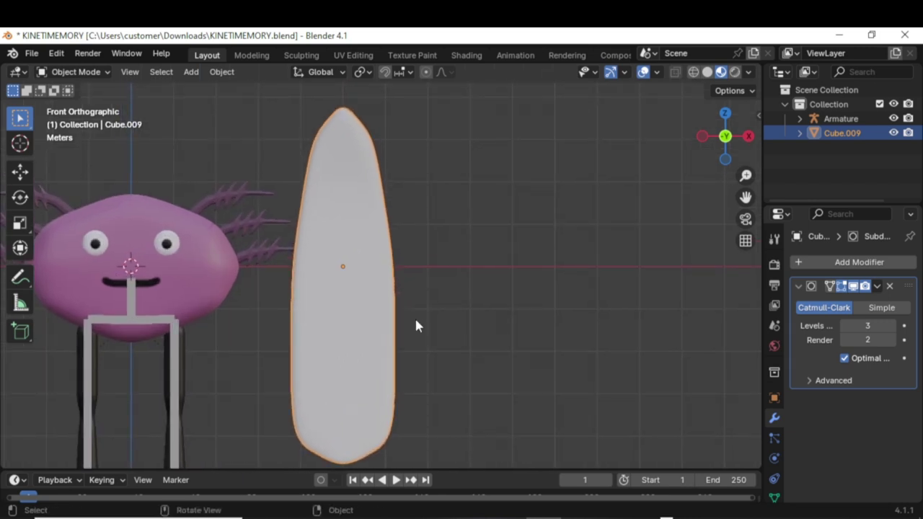
{"action": "scroll", "coordinate": [414, 317], "scroll_direction": "down", "scroll_amount": 3}
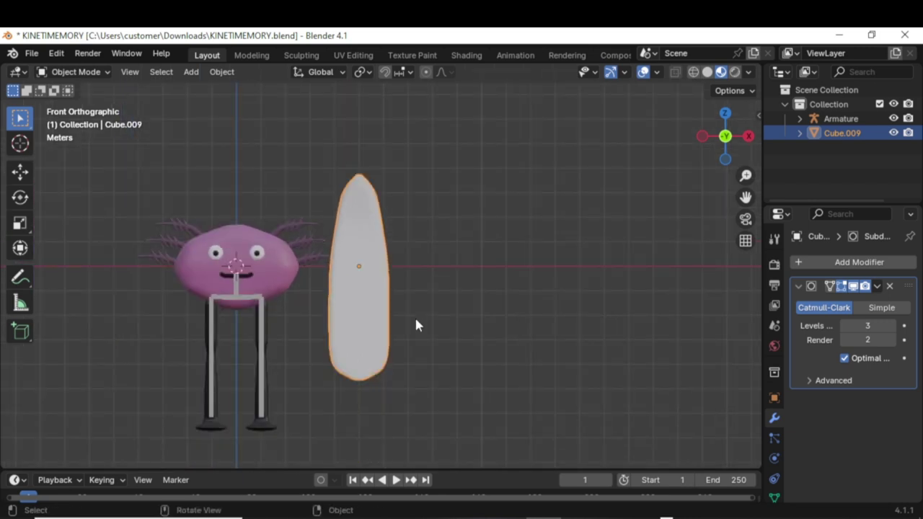
{"action": "scroll", "coordinate": [414, 325], "scroll_direction": "up", "scroll_amount": 1}
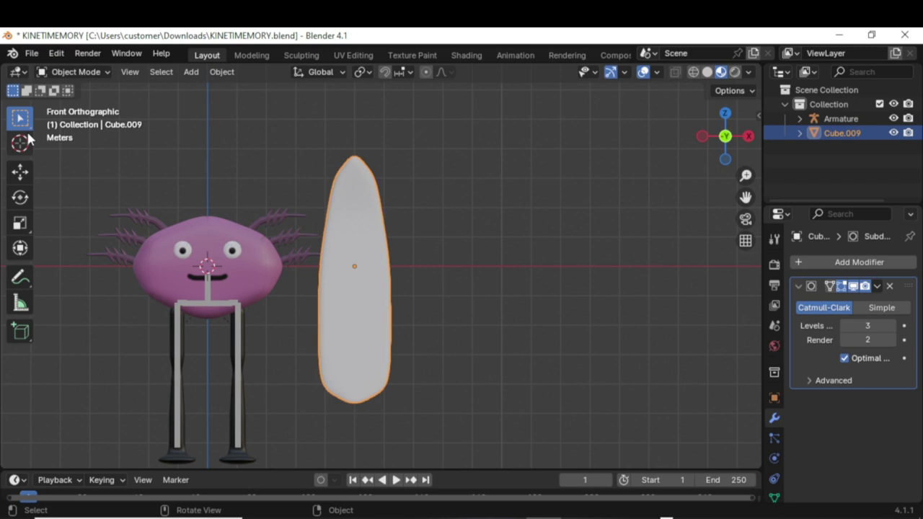
{"action": "left_click", "coordinate": [76, 71]}
{"action": "right_click", "coordinate": [125, 62]}
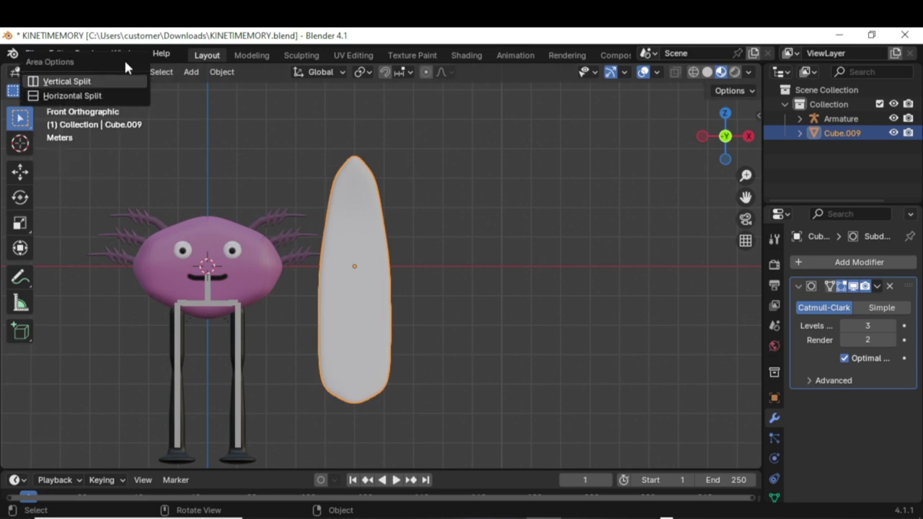
{"action": "left_click", "coordinate": [122, 81]}
{"action": "left_click", "coordinate": [132, 216]}
{"action": "left_click", "coordinate": [17, 72]}
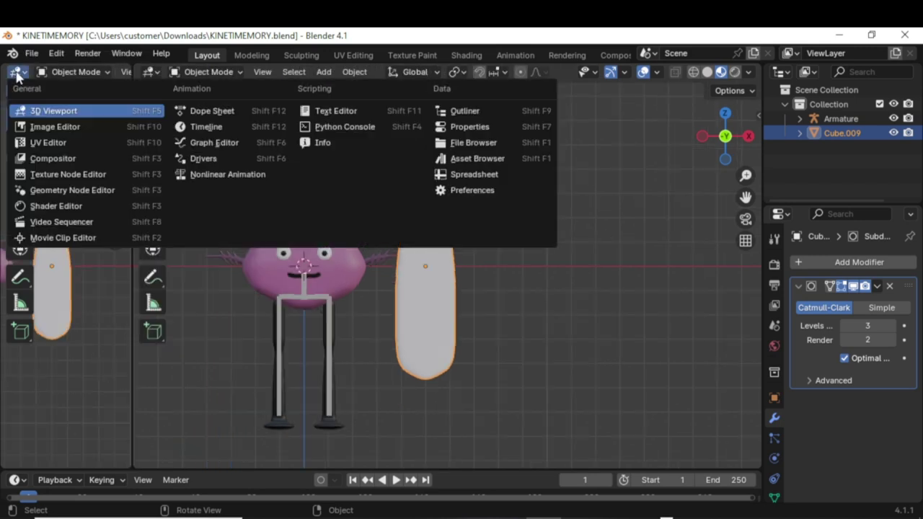
{"action": "left_click", "coordinate": [49, 127]}
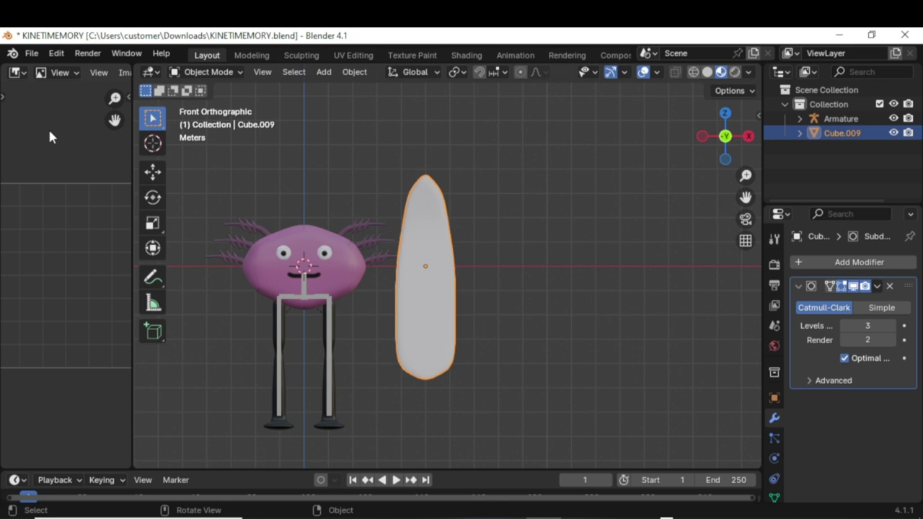
Step: Unwrap the entire blade mesh with Smart UV Project, using the 66° angle limit and 0 island margin
{"action": "left_click", "coordinate": [209, 72]}
{"action": "left_click", "coordinate": [213, 104]}
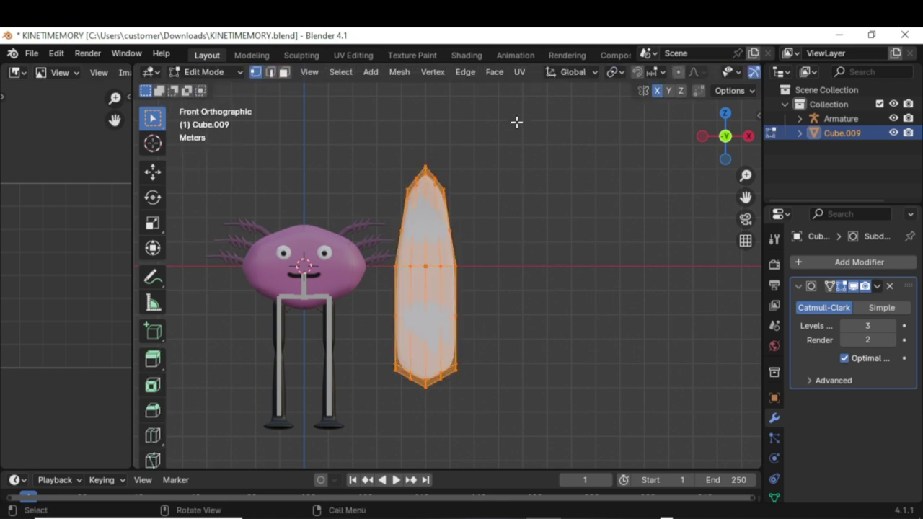
{"action": "left_click", "coordinate": [516, 72]}
{"action": "left_click", "coordinate": [549, 107]}
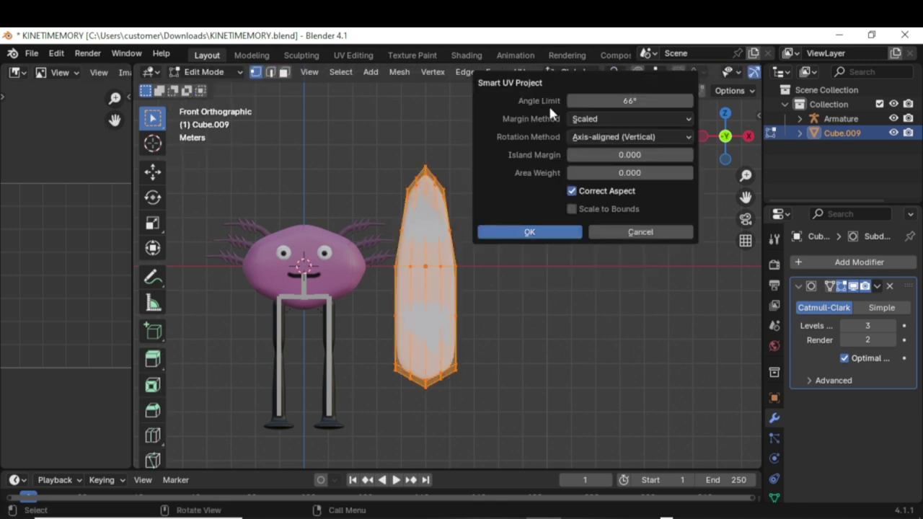
{"action": "left_click", "coordinate": [549, 231]}
Step: Switch the blade to Texture Paint with the face paint mask on and create a 1024 × 1024 px image named SURFBARD TEX
{"action": "left_click", "coordinate": [209, 72]}
{"action": "left_click", "coordinate": [231, 167]}
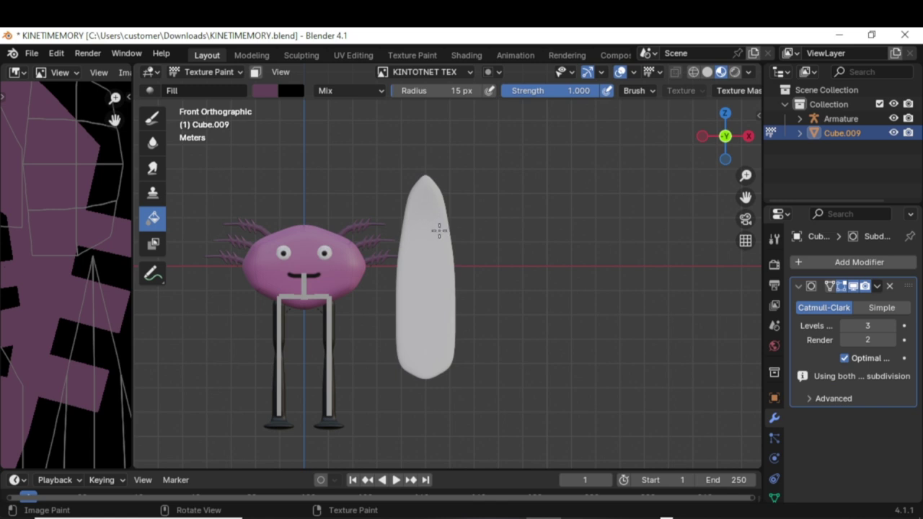
{"action": "left_click", "coordinate": [255, 72]}
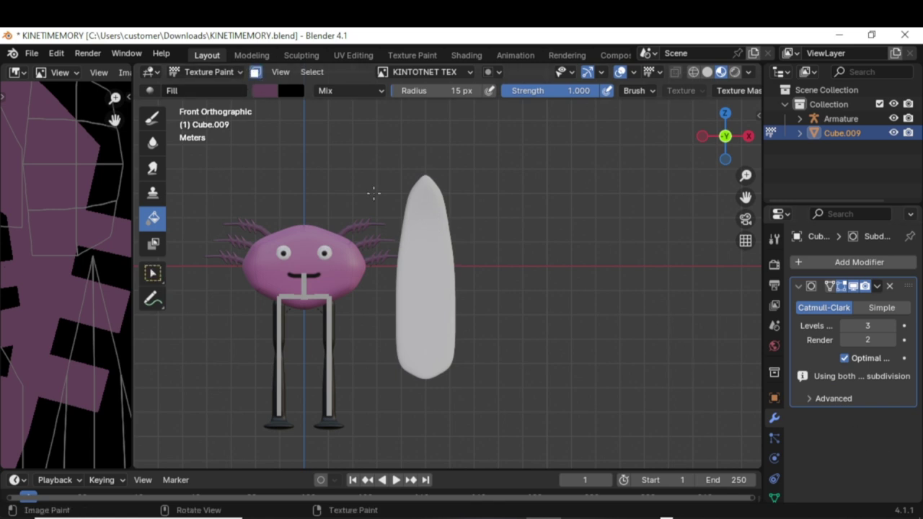
{"action": "left_click", "coordinate": [456, 72]}
{"action": "left_click", "coordinate": [459, 127]}
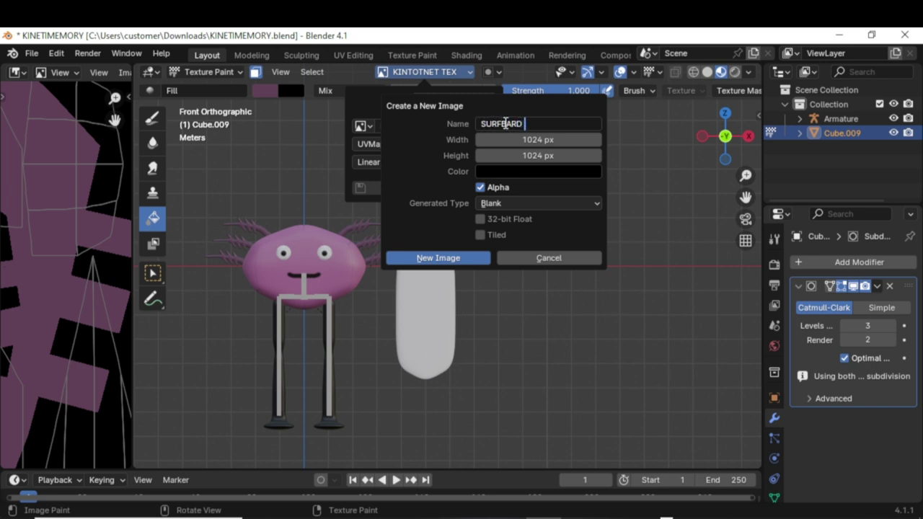
{"action": "key", "text": "Return"}
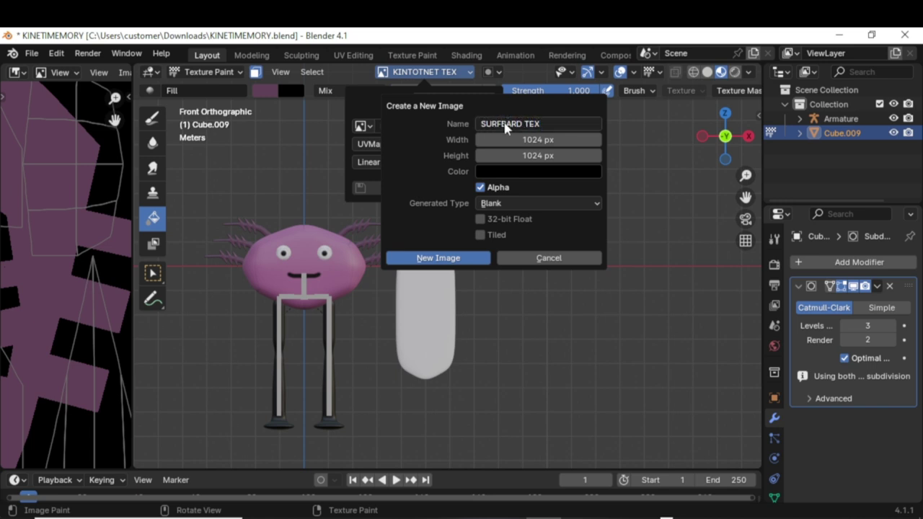
{"action": "left_click", "coordinate": [447, 258]}
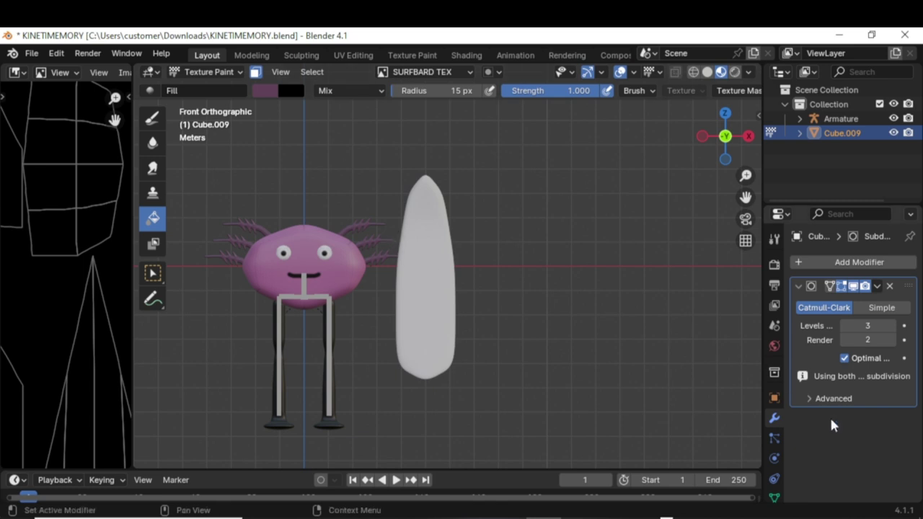
Step: Rename the blade's material as surfboard
{"action": "scroll", "coordinate": [779, 439], "scroll_direction": "down", "scroll_amount": 2}
{"action": "left_click", "coordinate": [779, 447]}
{"action": "left_click", "coordinate": [854, 323]}
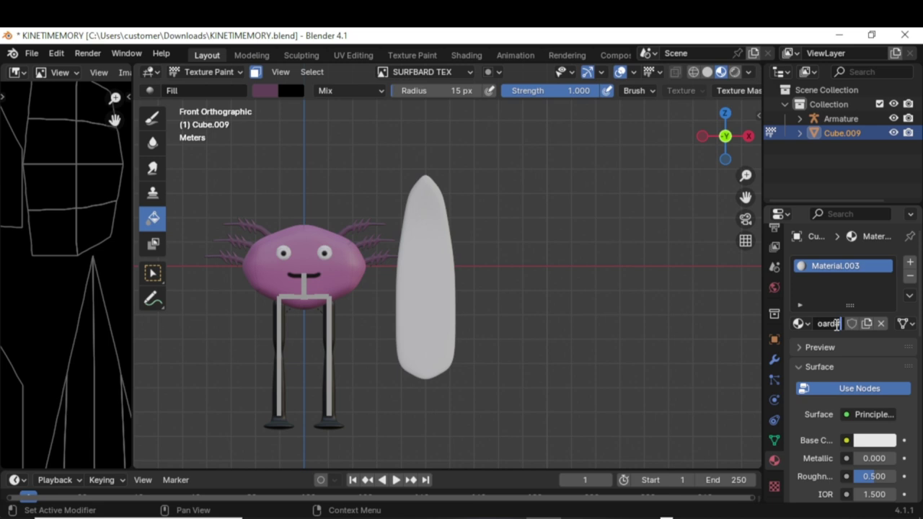
{"action": "key", "text": "Return"}
Step: Connect an Image Texture to the surfboard material's Base Color and assign the SURFBARD TEX image to it
{"action": "left_click", "coordinate": [847, 440]}
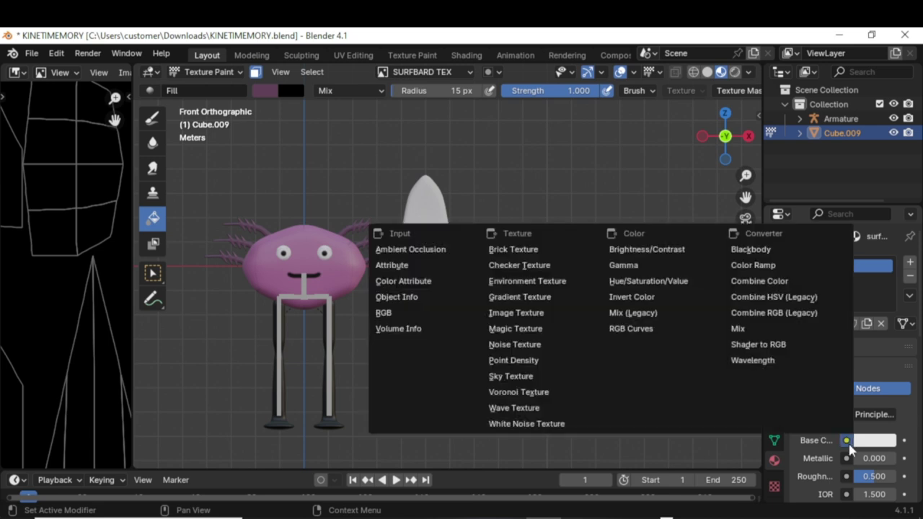
{"action": "left_click", "coordinate": [516, 312]}
{"action": "left_click", "coordinate": [804, 458]}
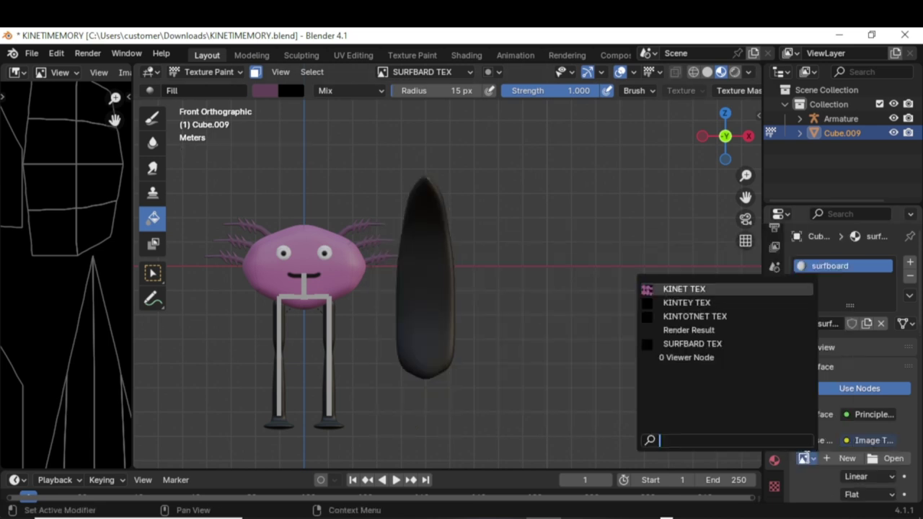
{"action": "left_click", "coordinate": [730, 343]}
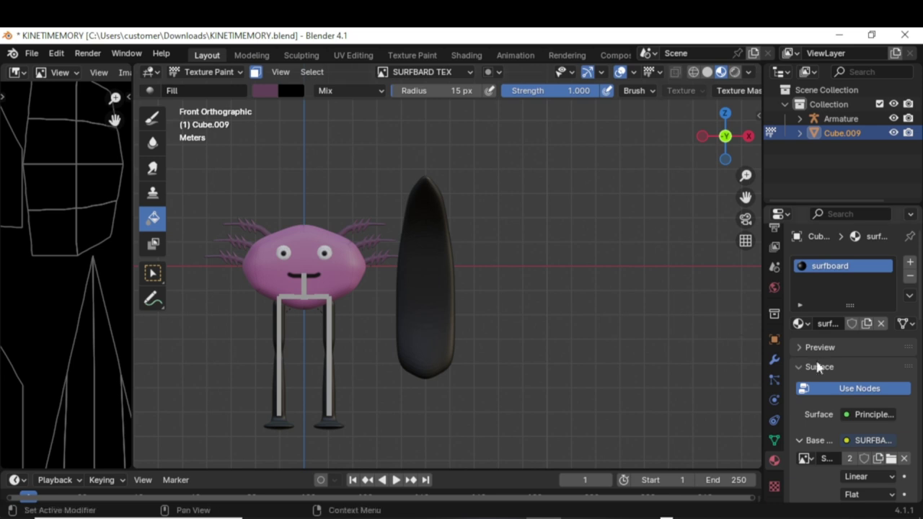
Step: Set the Fill brush to a bright green and fill the whole surfboard with it
{"action": "scroll", "coordinate": [775, 264], "scroll_direction": "up", "scroll_amount": 3}
{"action": "left_click", "coordinate": [773, 239]}
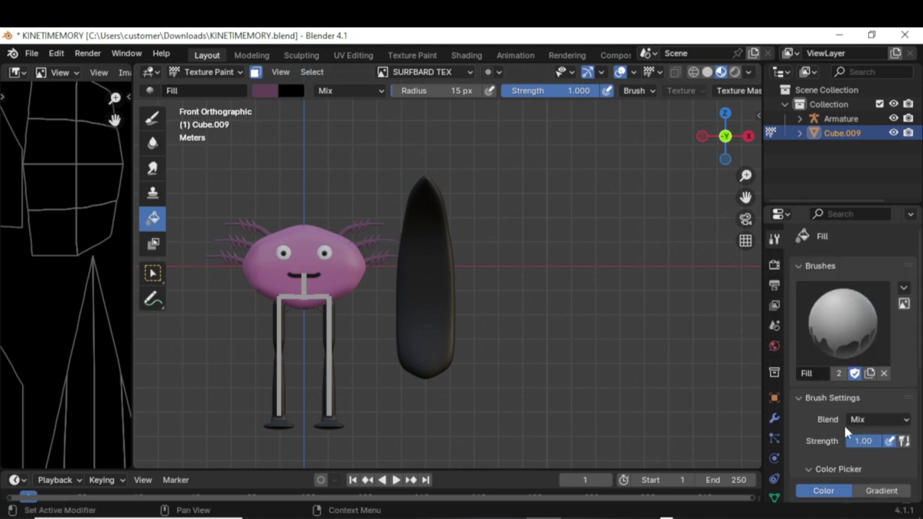
{"action": "scroll", "coordinate": [847, 431], "scroll_direction": "down", "scroll_amount": 5}
{"action": "left_click_drag", "start_coordinate": [854, 377], "coordinate": [833, 344]}
{"action": "mouse_move", "coordinate": [906, 373]}
{"action": "left_mouse_down"}
{"action": "mouse_move", "coordinate": [907, 333]}
{"action": "mouse_move", "coordinate": [906, 341]}
{"action": "left_mouse_up"}
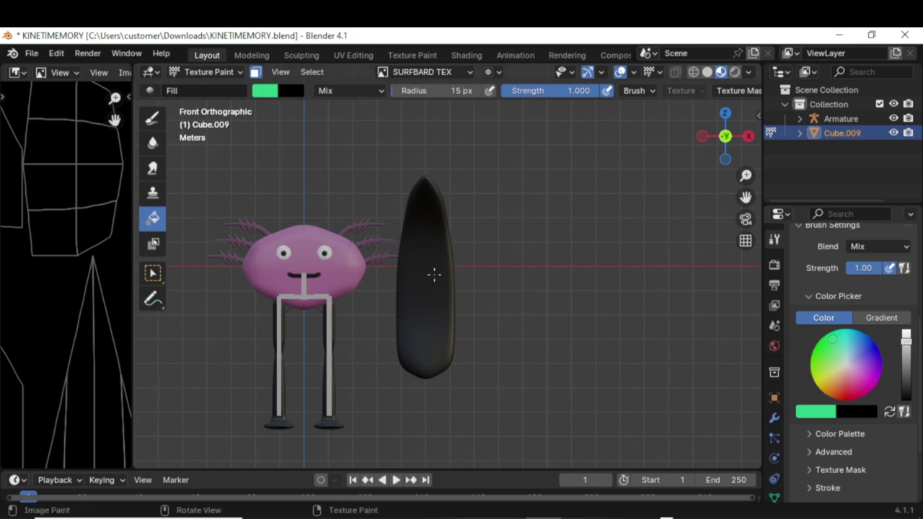
{"action": "left_click", "coordinate": [434, 274]}
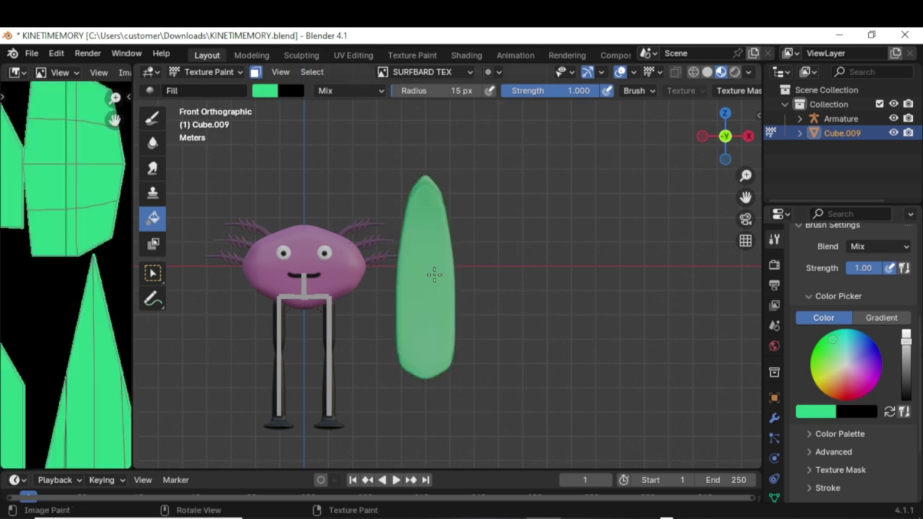
Step: In Edit Mode with X-ray and face selection on, box-select the central faces from the surfboard's base up to its upper section
{"action": "left_click", "coordinate": [209, 72]}
{"action": "left_click", "coordinate": [213, 103]}
{"action": "scroll", "coordinate": [455, 279], "scroll_direction": "up", "scroll_amount": 2}
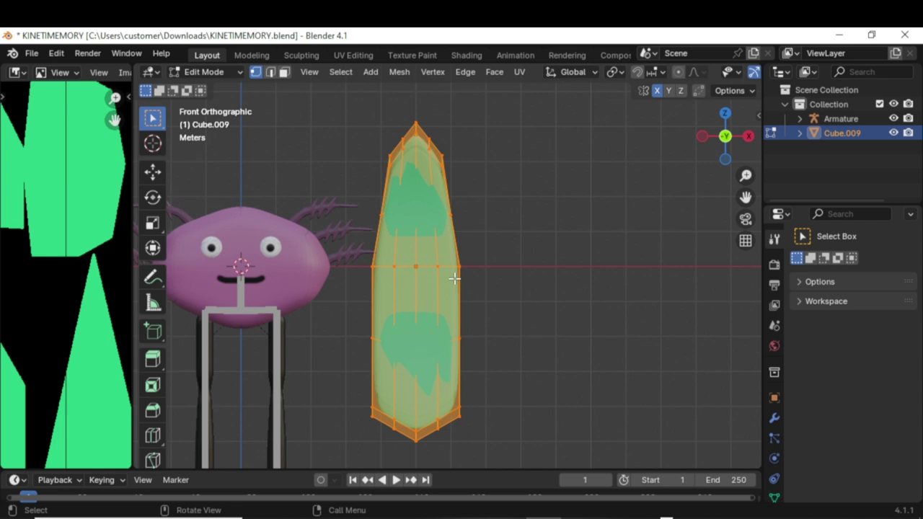
{"action": "scroll", "coordinate": [729, 76], "scroll_direction": "right", "scroll_amount": 4}
{"action": "left_click", "coordinate": [725, 78]}
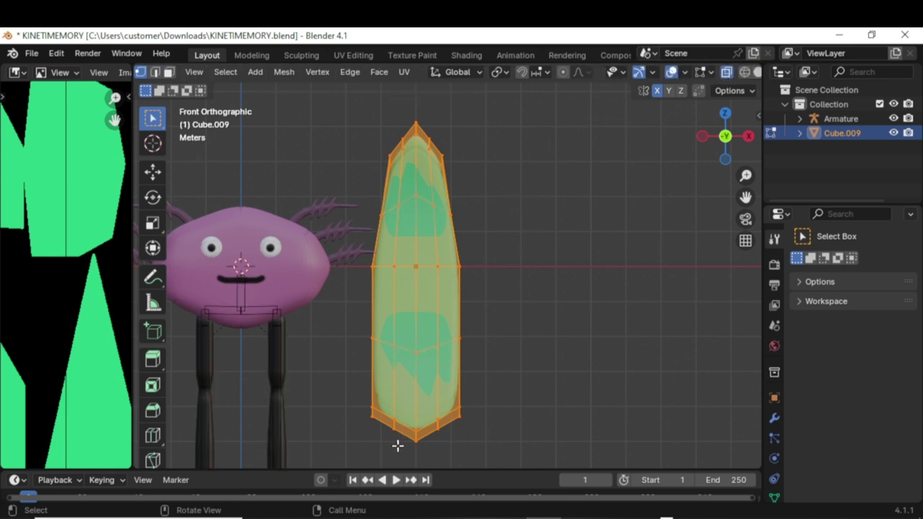
{"action": "left_click", "coordinate": [168, 72]}
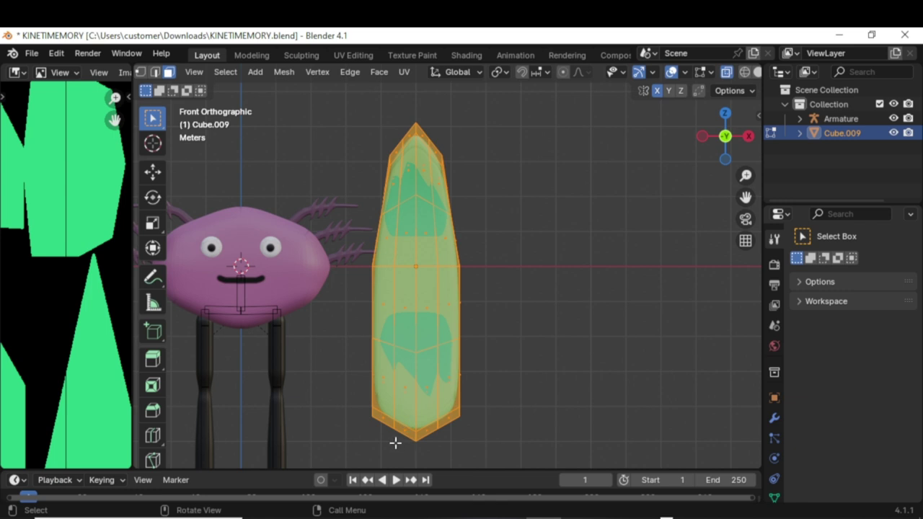
{"action": "left_click_drag", "start_coordinate": [395, 443], "coordinate": [430, 181]}
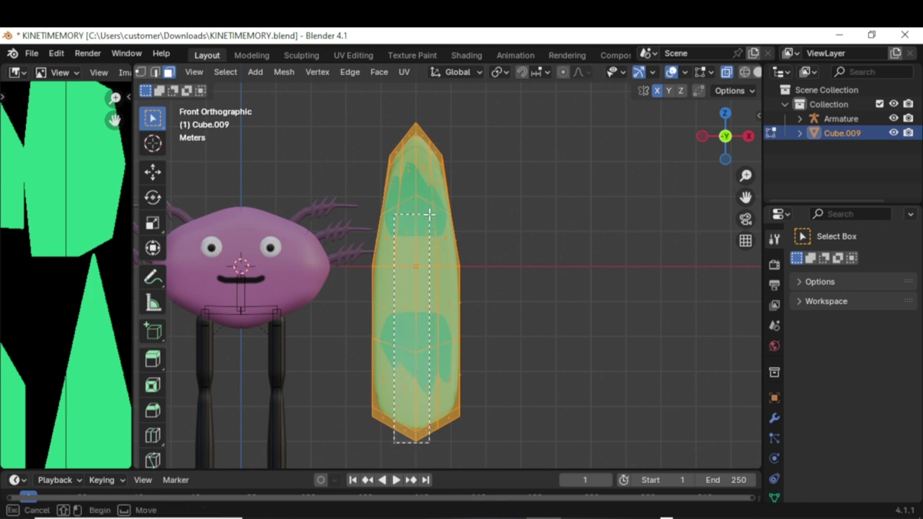
{"action": "left_click_drag", "start_coordinate": [431, 215], "coordinate": [432, 215]}
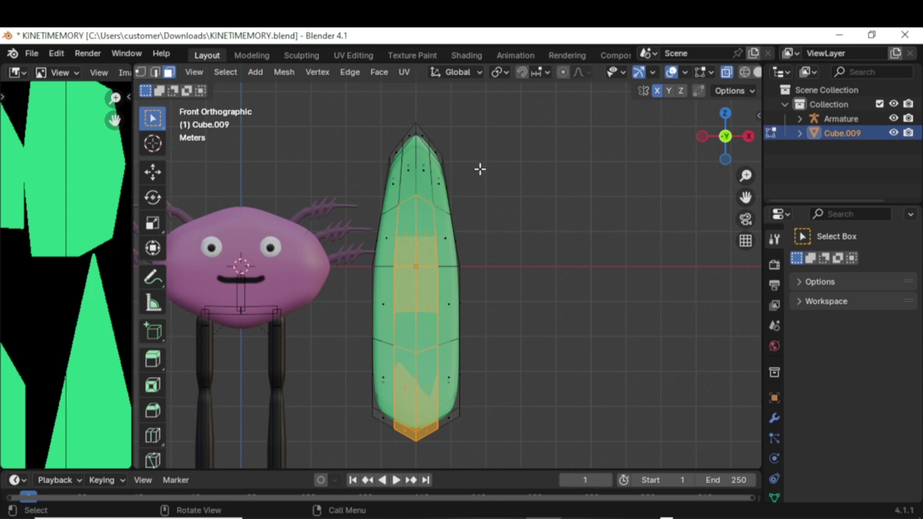
Step: Add the central faces up to the surfboard's pointed tip to the selection and turn X-ray off
{"action": "middle_click_drag", "start_coordinate": [482, 184], "coordinate": [478, 286], "text": "shift"}
{"action": "left_click_drag", "start_coordinate": [395, 272], "coordinate": [424, 253], "text": "shift"}
{"action": "scroll", "coordinate": [418, 239], "scroll_direction": "up", "scroll_amount": 5}
{"action": "left_click_drag", "start_coordinate": [330, 200], "coordinate": [389, 142], "text": "shift"}
{"action": "scroll", "coordinate": [449, 258], "scroll_direction": "down", "scroll_amount": 6}
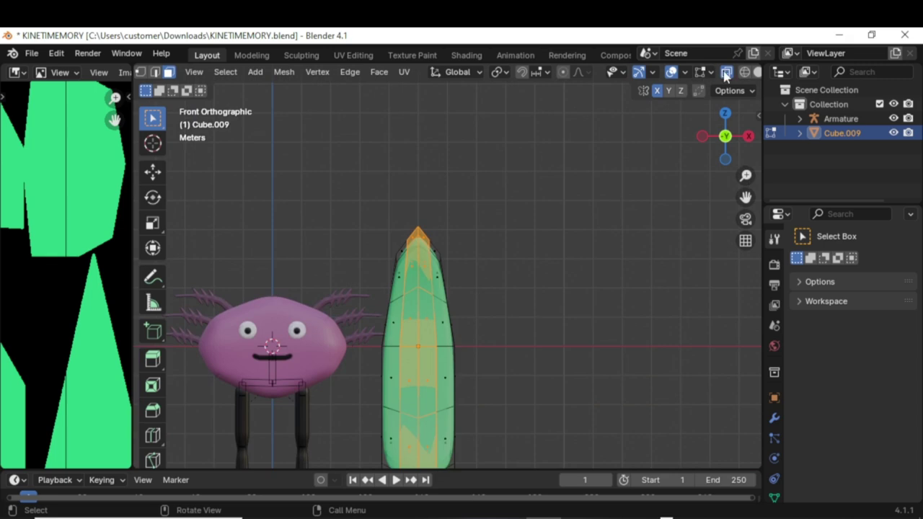
{"action": "left_click", "coordinate": [726, 72]}
{"action": "middle_click_drag", "start_coordinate": [630, 281], "coordinate": [530, 238]}
{"action": "scroll", "coordinate": [181, 75], "scroll_direction": "up", "scroll_amount": 3}
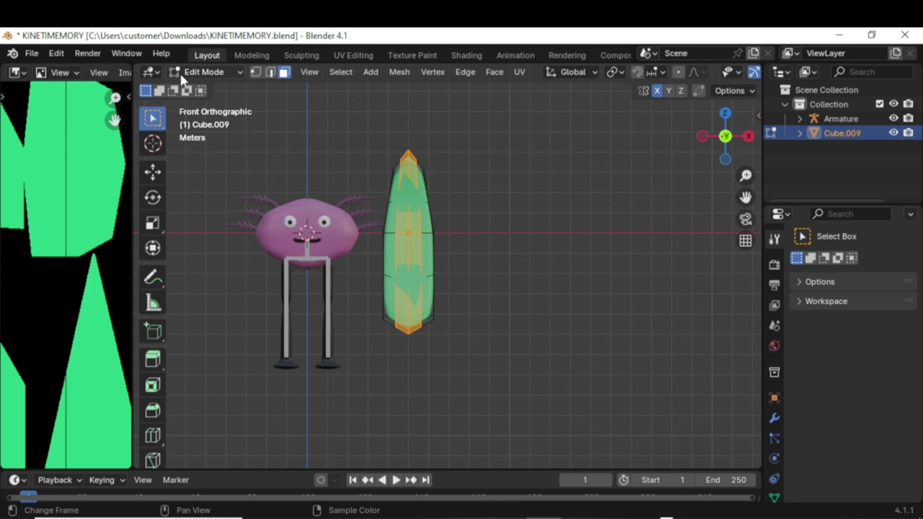
Step: Return to Texture Paint and fill the surfboard's selected central stripe with off-white
{"action": "left_click", "coordinate": [193, 74]}
{"action": "left_click", "coordinate": [209, 166]}
{"action": "scroll", "coordinate": [892, 400], "scroll_direction": "down", "scroll_amount": 5}
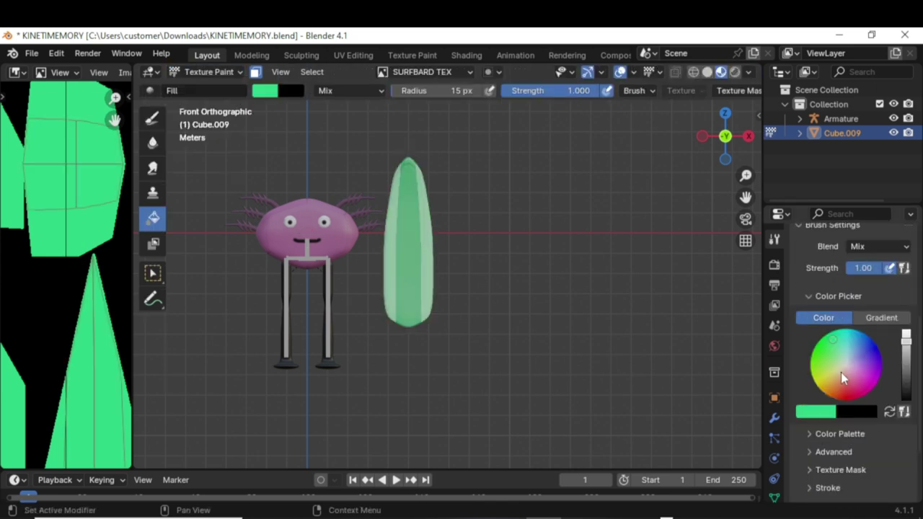
{"action": "left_click", "coordinate": [845, 367]}
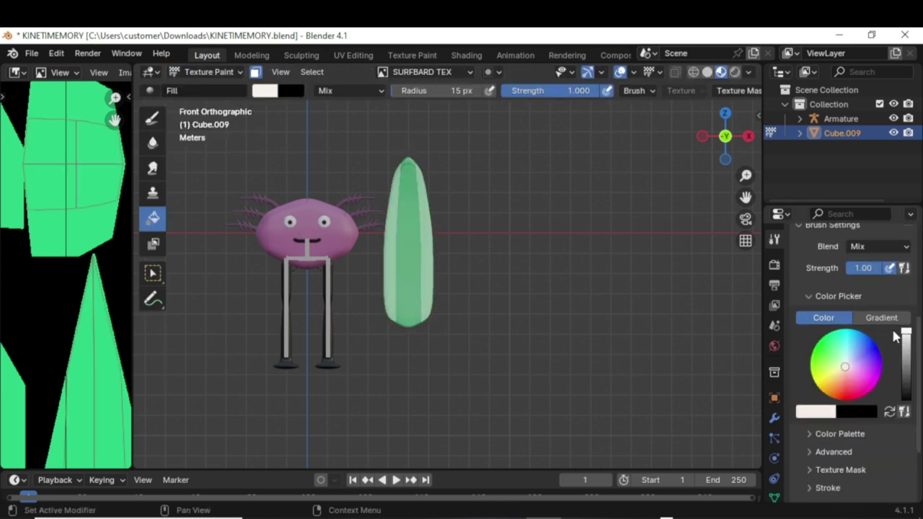
{"action": "left_click", "coordinate": [409, 239]}
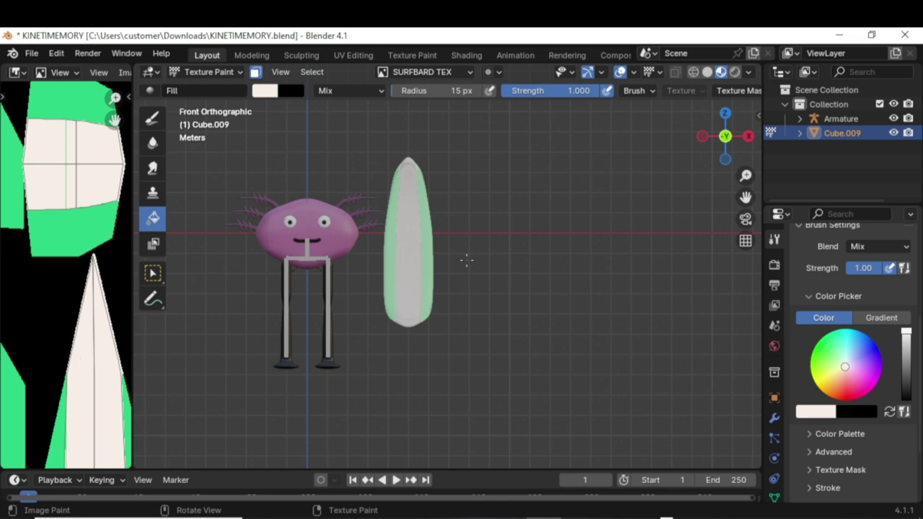
Step: Save the painted surfboard texture as SURFBARD TEX.png in the Downloads folder and save the KINETIMEMORY.blend file
{"action": "left_click", "coordinate": [124, 72]}
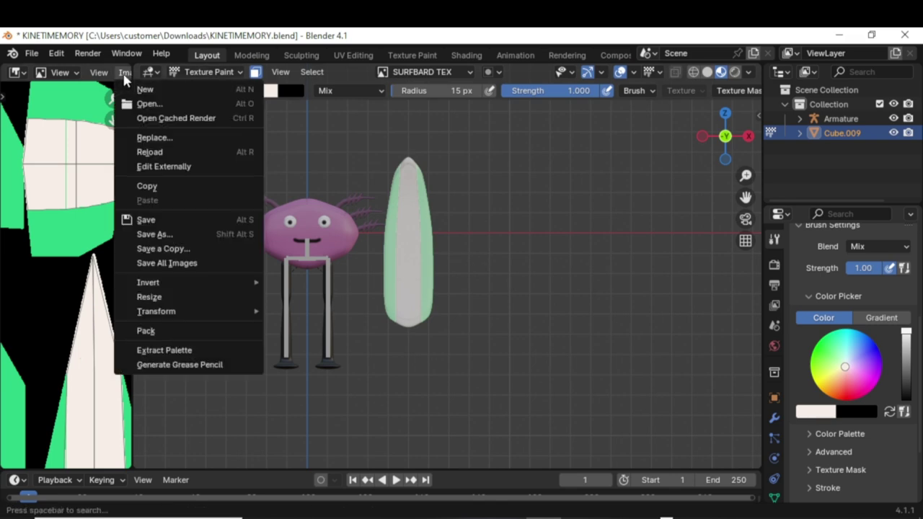
{"action": "left_click", "coordinate": [144, 231]}
{"action": "left_click", "coordinate": [682, 480]}
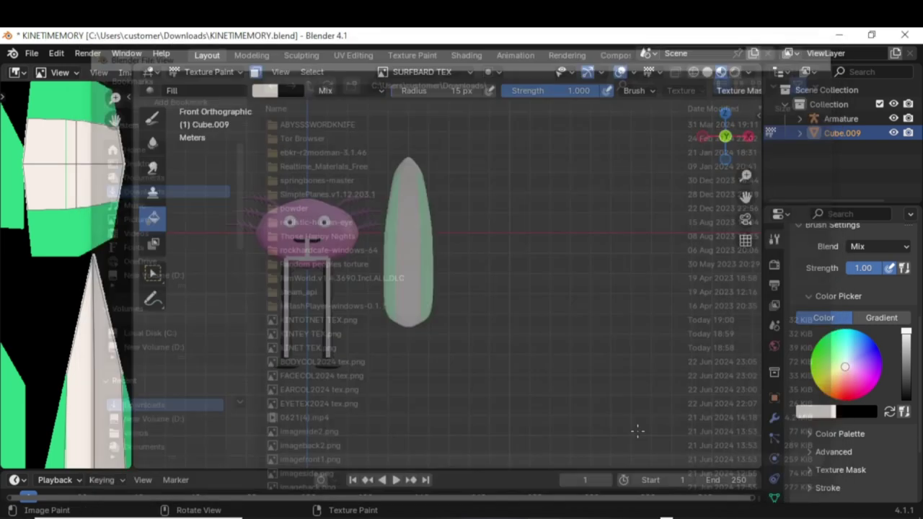
{"action": "left_click", "coordinate": [32, 53]}
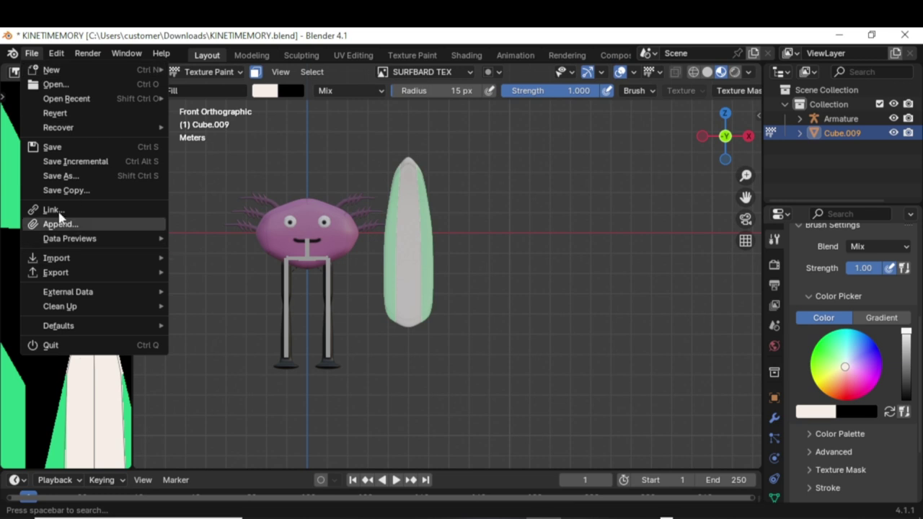
{"action": "left_click", "coordinate": [43, 147]}
{"action": "left_click", "coordinate": [204, 72]}
{"action": "left_click", "coordinate": [209, 86]}
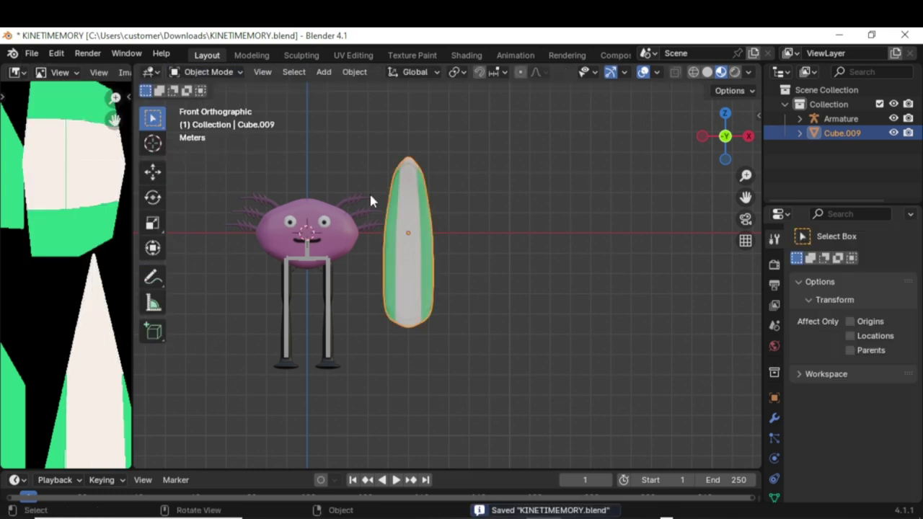
{"action": "key", "text": "s"}
{"action": "key", "text": "x"}
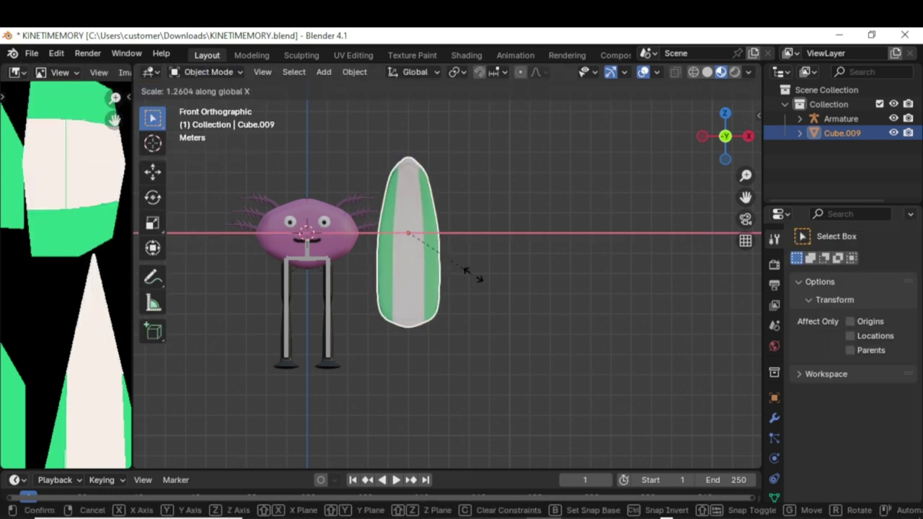
{"action": "right_click", "coordinate": [476, 270]}
Step: Enter Edit Mode on the surfboard with vertex selection and X-ray turned on
{"action": "left_click", "coordinate": [204, 71]}
{"action": "left_click", "coordinate": [191, 105]}
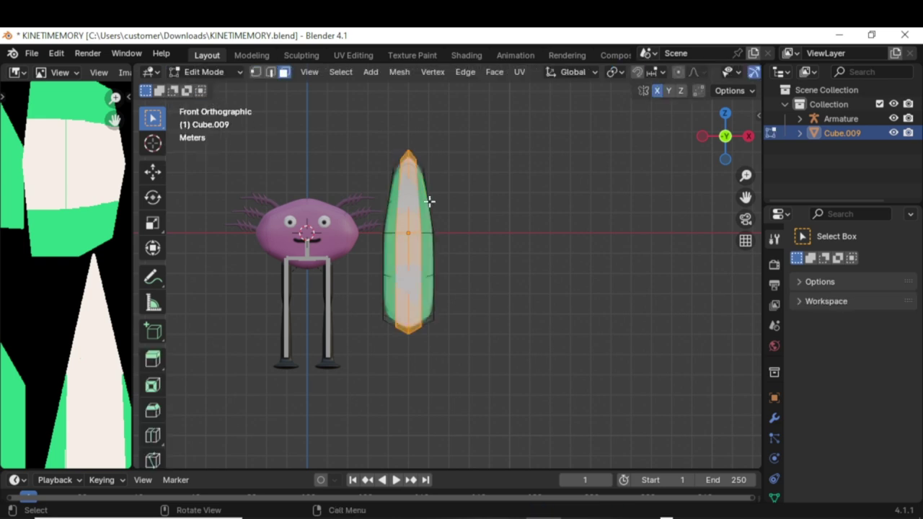
{"action": "scroll", "coordinate": [666, 153], "scroll_direction": "up", "scroll_amount": 2}
{"action": "scroll", "coordinate": [665, 153], "scroll_direction": "up", "scroll_amount": 1}
{"action": "scroll", "coordinate": [734, 70], "scroll_direction": "down", "scroll_amount": 2}
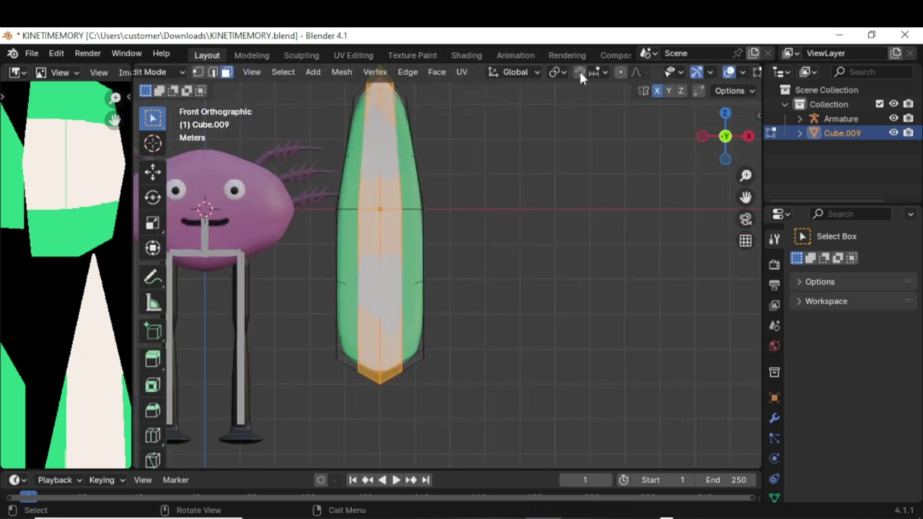
{"action": "left_click", "coordinate": [198, 72]}
{"action": "scroll", "coordinate": [754, 72], "scroll_direction": "down", "scroll_amount": 2}
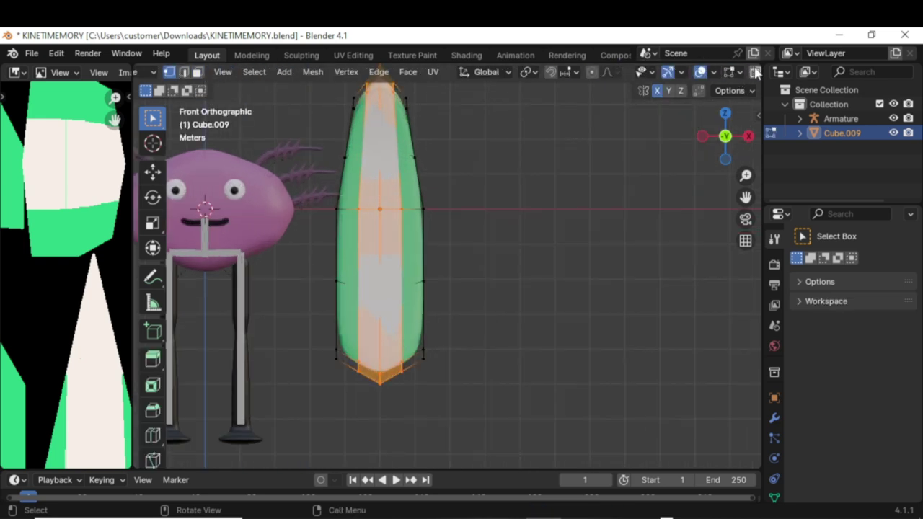
{"action": "left_click", "coordinate": [726, 72]}
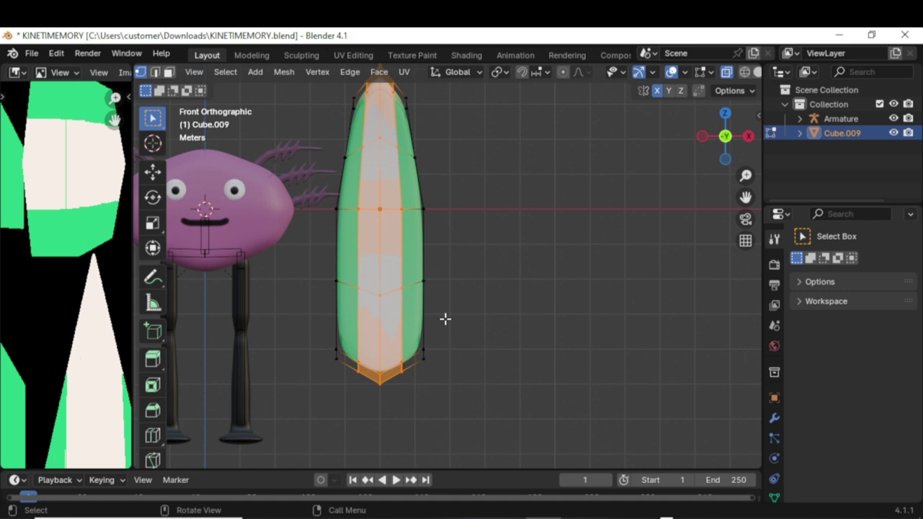
{"action": "scroll", "coordinate": [445, 318], "scroll_direction": "down", "scroll_amount": 2}
{"action": "middle_click_drag", "start_coordinate": [448, 316], "coordinate": [443, 344], "text": "shift"}
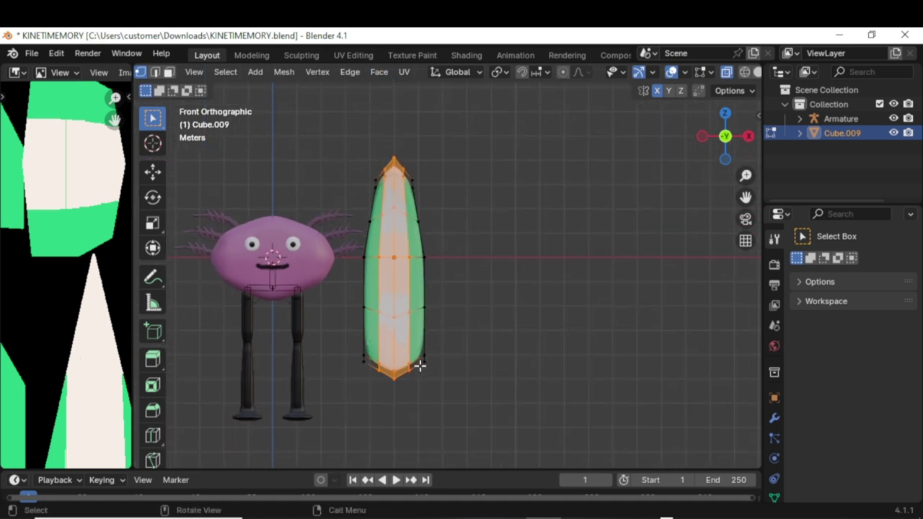
Step: Box-select all vertices along one outer side of the surfboard and move them outward along X to widen the board
{"action": "left_click_drag", "start_coordinate": [415, 378], "coordinate": [466, 206]}
{"action": "left_click_drag", "start_coordinate": [405, 161], "coordinate": [433, 212], "text": "shift"}
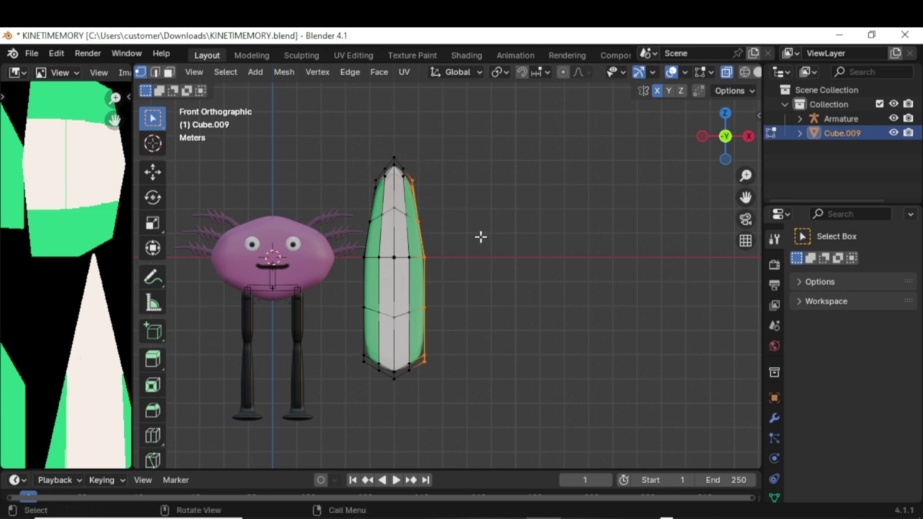
{"action": "key", "text": "g"}
{"action": "key", "text": "x"}
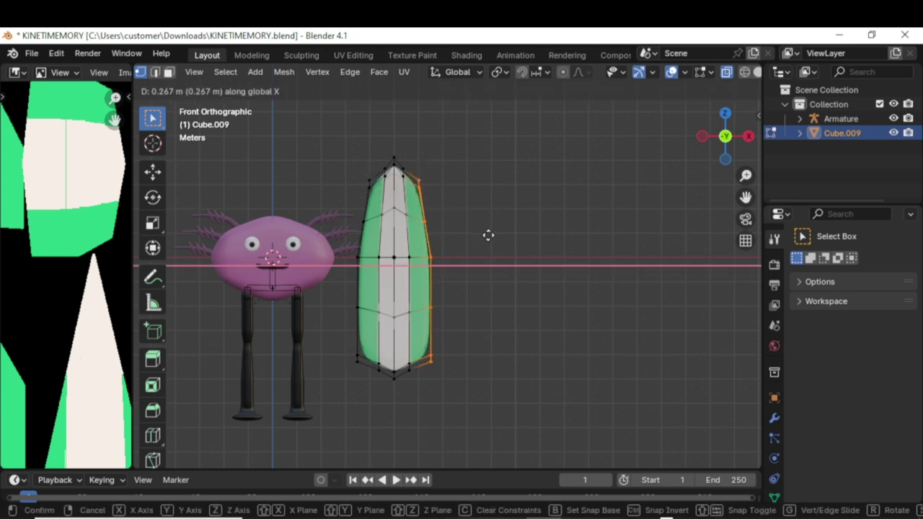
{"action": "left_click", "coordinate": [483, 235]}
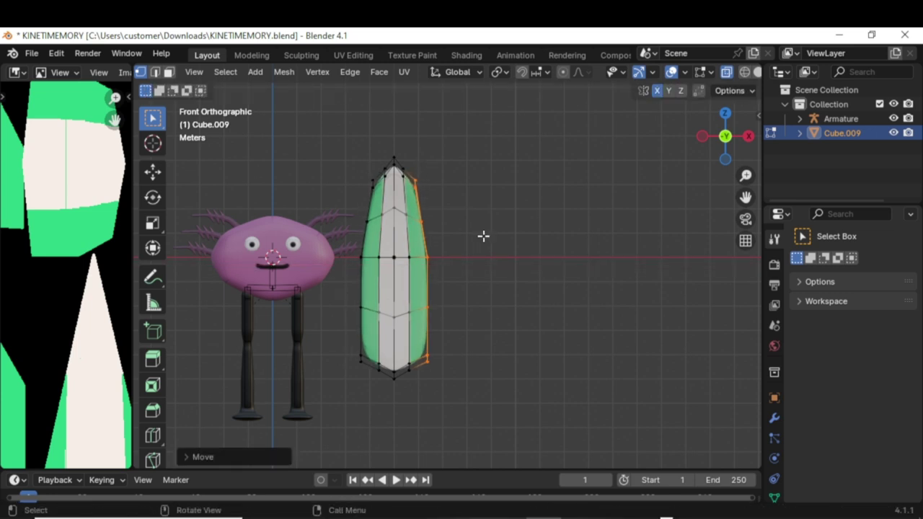
Step: Box-select the central stripe's vertices from base to tip and scale them down along X to narrow the white stripe
{"action": "scroll", "coordinate": [408, 331], "scroll_direction": "up", "scroll_amount": 2}
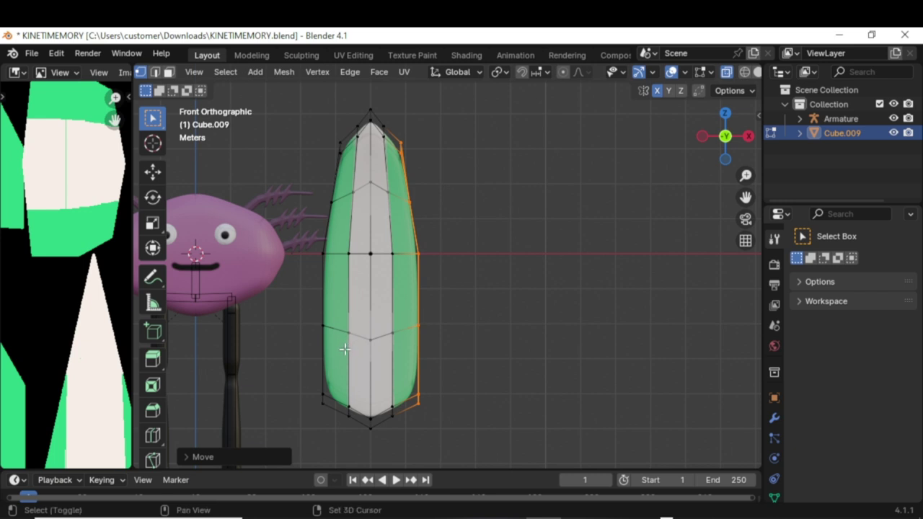
{"action": "left_click_drag", "start_coordinate": [343, 429], "coordinate": [399, 368]}
{"action": "left_click_drag", "start_coordinate": [343, 351], "coordinate": [394, 105]}
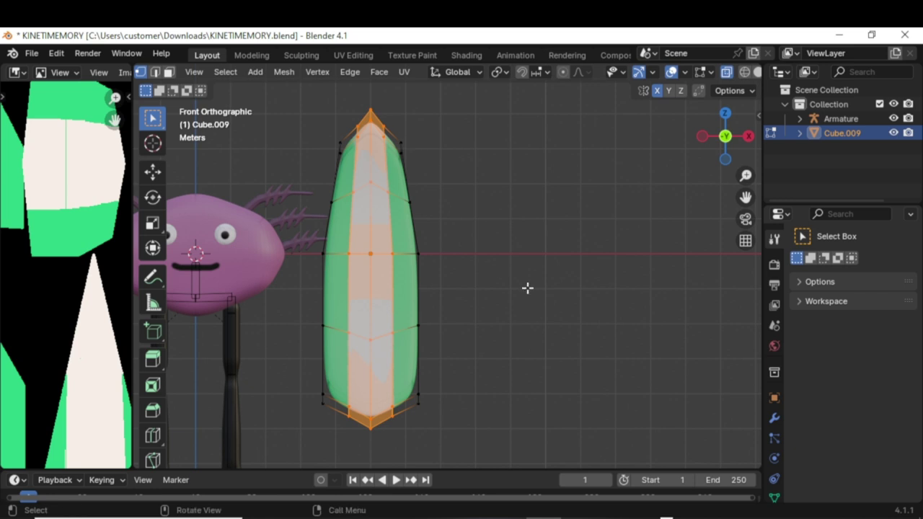
{"action": "key", "text": "s"}
{"action": "key", "text": "x"}
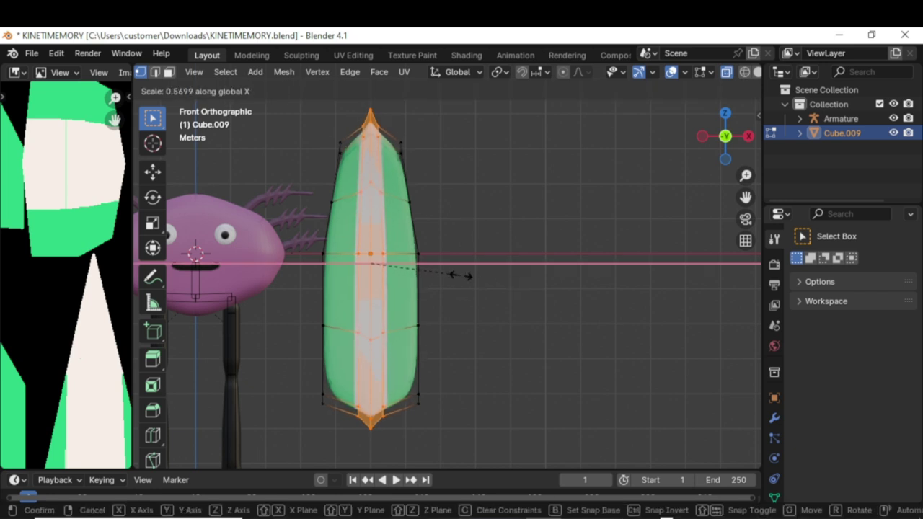
{"action": "left_click", "coordinate": [472, 274]}
Step: Box-select the vertices at the surfboard's pointed tip and scale them wider along X
{"action": "middle_click_drag", "start_coordinate": [472, 275], "coordinate": [570, 317]}
{"action": "left_click_drag", "start_coordinate": [354, 134], "coordinate": [382, 91]}
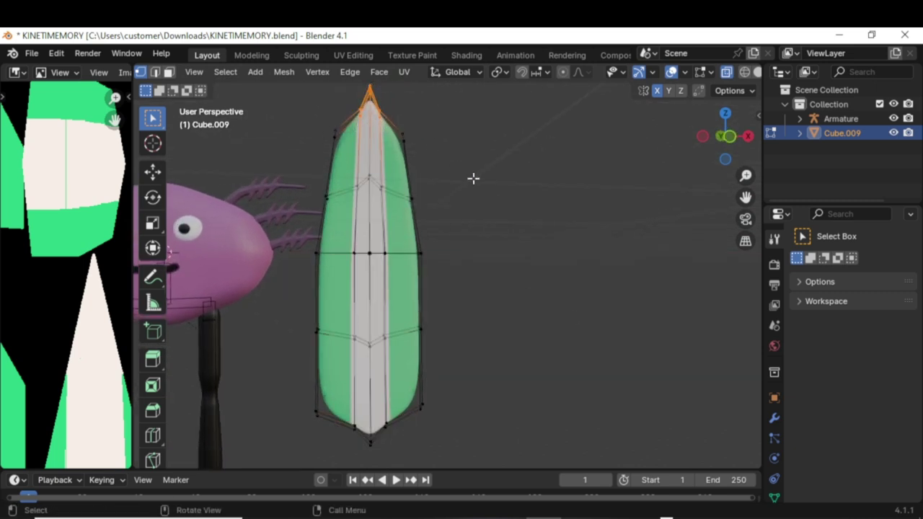
{"action": "key", "text": "s"}
{"action": "key", "text": "x"}
{"action": "left_click", "coordinate": [519, 169]}
{"action": "scroll", "coordinate": [562, 195], "scroll_direction": "down", "scroll_amount": 3}
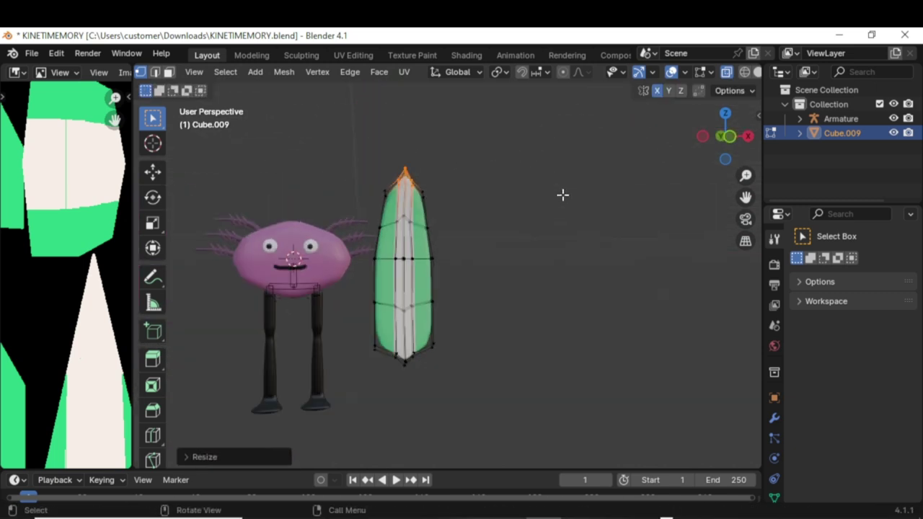
Step: Save the surfboard texture image and remove the image editor by joining its area into the 3D viewport
{"action": "left_click", "coordinate": [124, 73]}
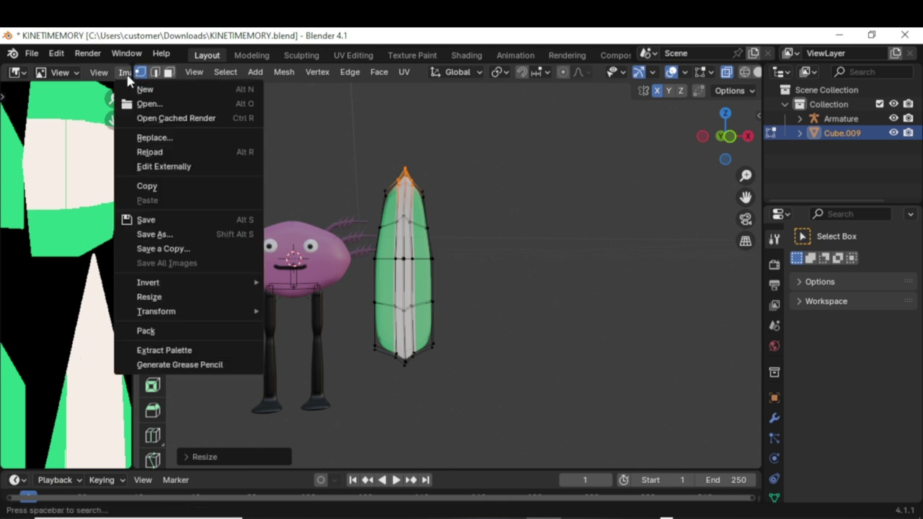
{"action": "left_click", "coordinate": [184, 219]}
{"action": "right_click", "coordinate": [132, 148]}
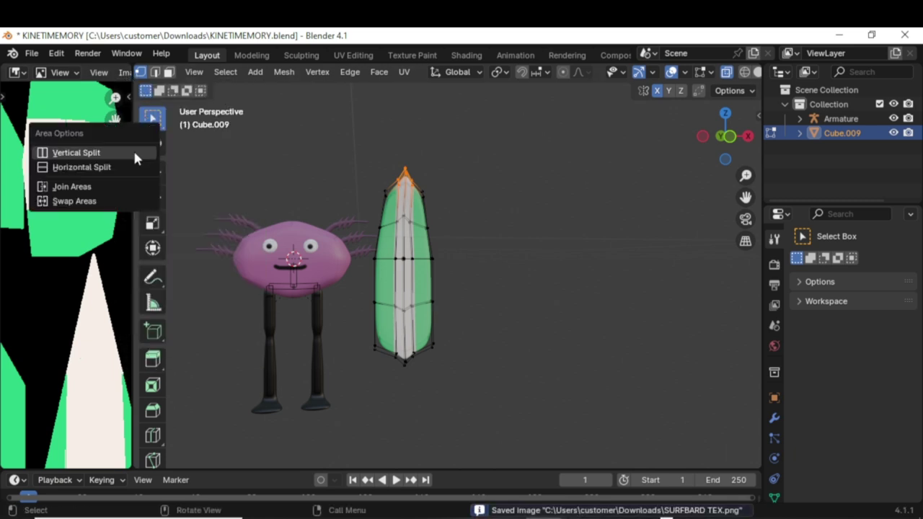
{"action": "left_click", "coordinate": [118, 184]}
{"action": "left_click", "coordinate": [64, 180]}
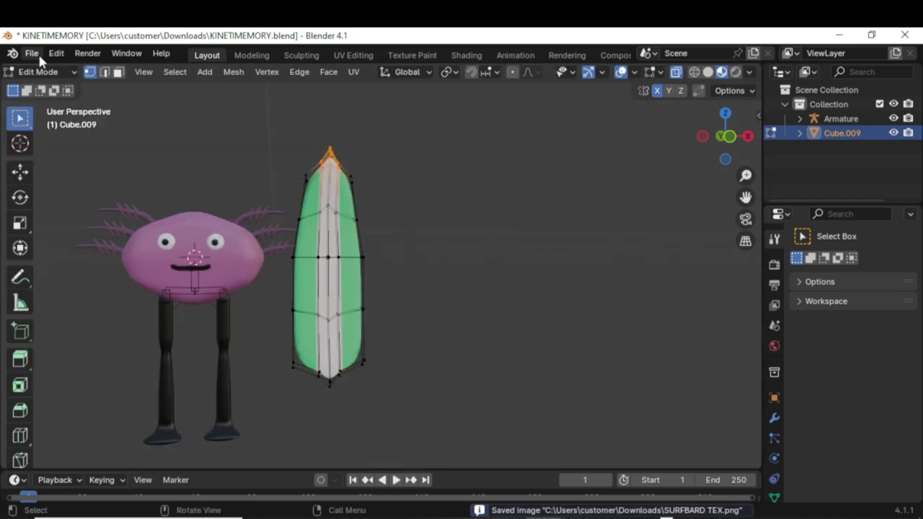
Step: Save the Blender file and return to Object Mode in the front view
{"action": "left_click", "coordinate": [32, 54]}
{"action": "left_click", "coordinate": [73, 144]}
{"action": "key", "text": "KP_1"}
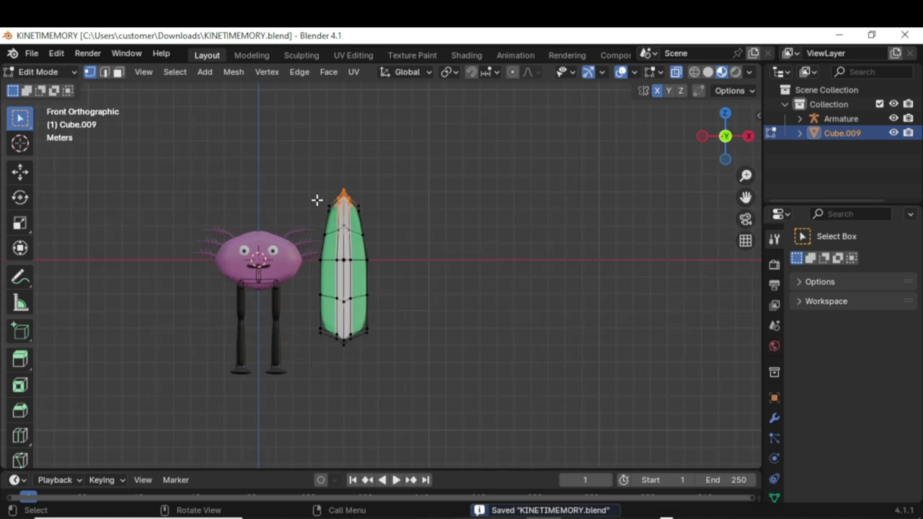
{"action": "left_click", "coordinate": [65, 72]}
{"action": "left_click", "coordinate": [48, 89]}
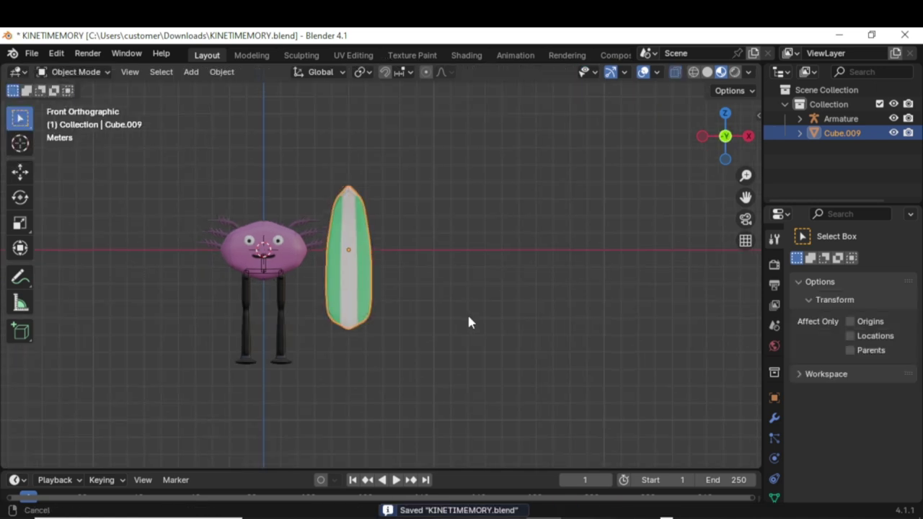
Step: Move the surfboard down about 2.16 m along Z, level with the character's feet, and turn X-ray off
{"action": "key", "text": "g"}
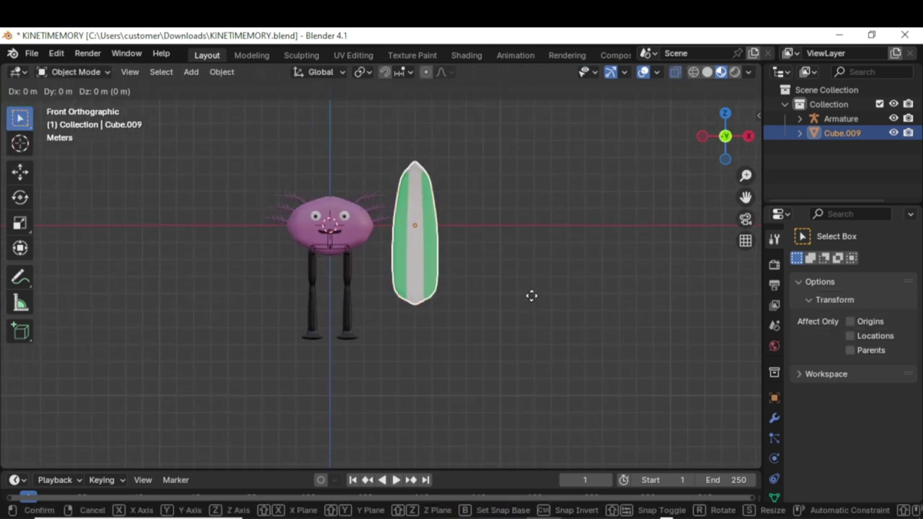
{"action": "key", "text": "z"}
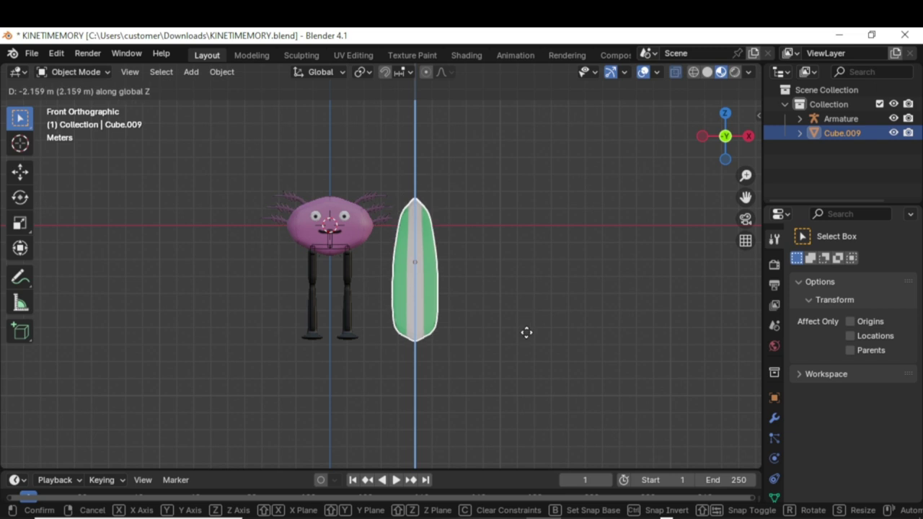
{"action": "left_click", "coordinate": [527, 332]}
{"action": "scroll", "coordinate": [528, 331], "scroll_direction": "up", "scroll_amount": 3}
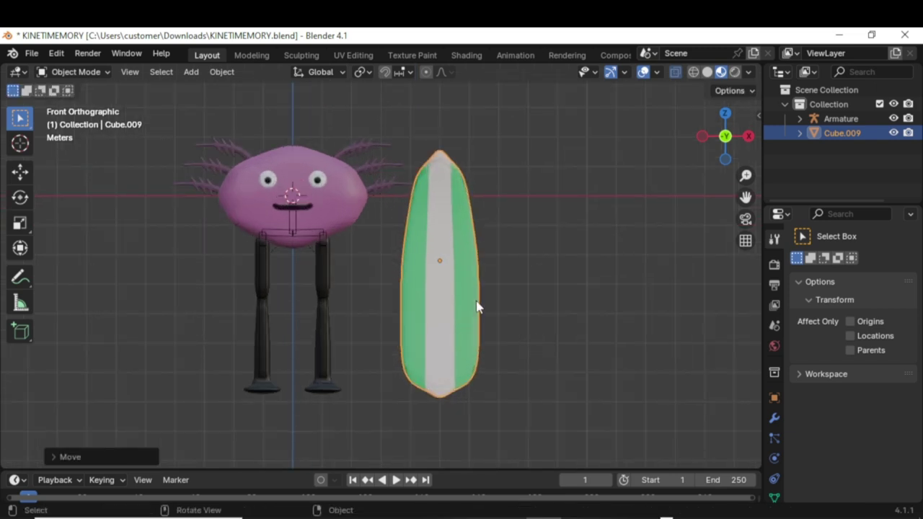
{"action": "middle_click_drag", "start_coordinate": [457, 291], "coordinate": [480, 288], "text": "shift"}
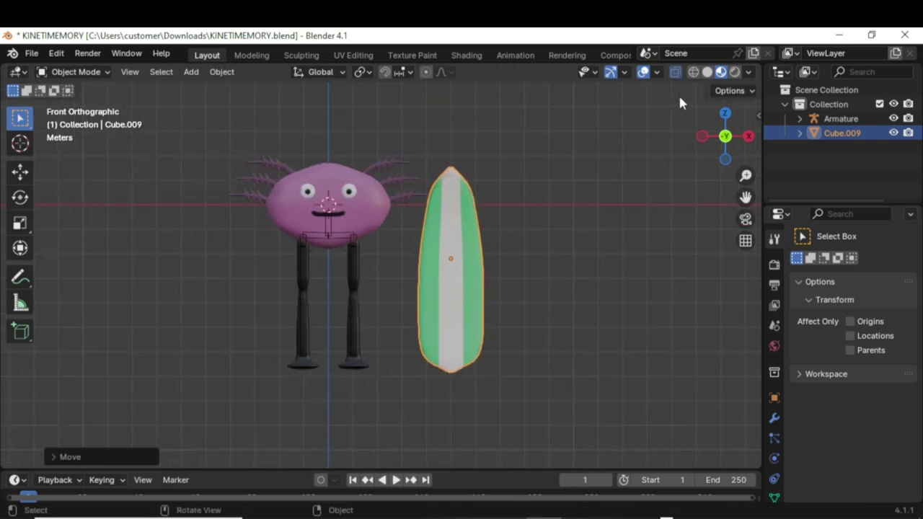
{"action": "left_click", "coordinate": [676, 75]}
{"action": "left_click", "coordinate": [676, 74]}
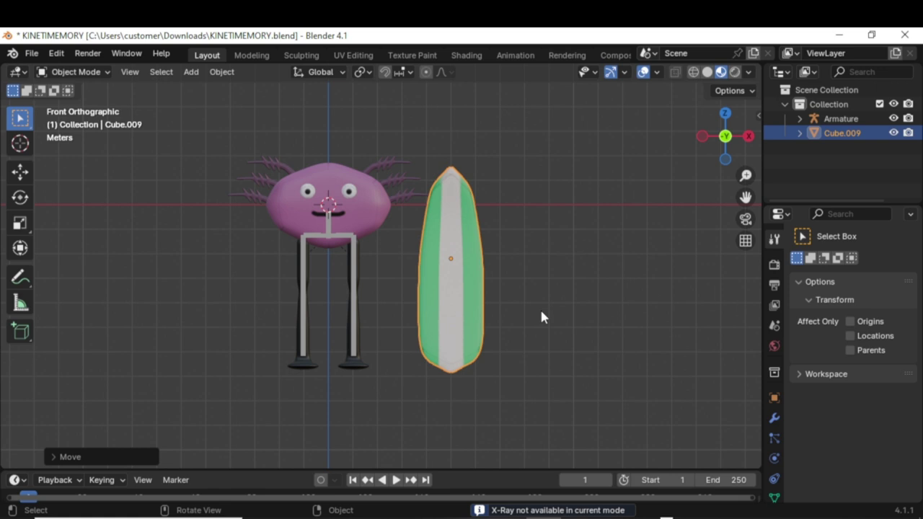
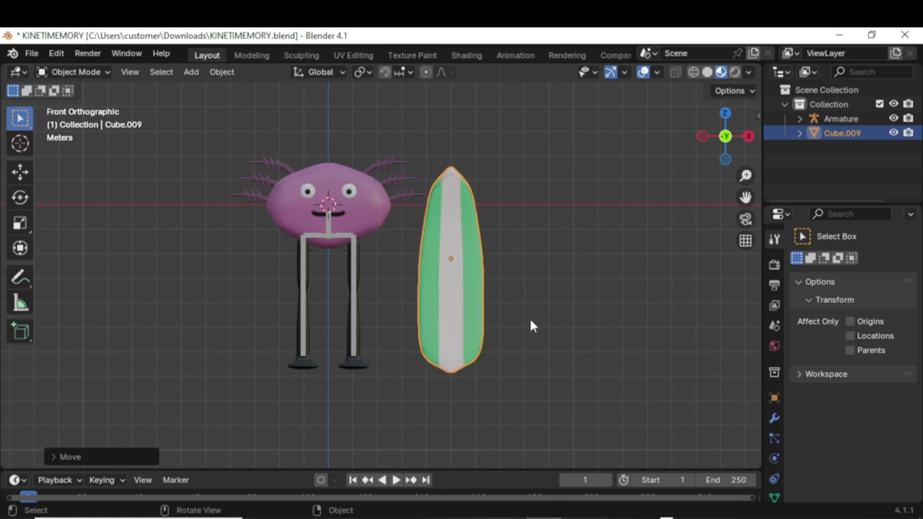
{"action": "scroll", "coordinate": [530, 325], "scroll_direction": "down", "scroll_amount": 3}
{"action": "left_click", "coordinate": [527, 322]}
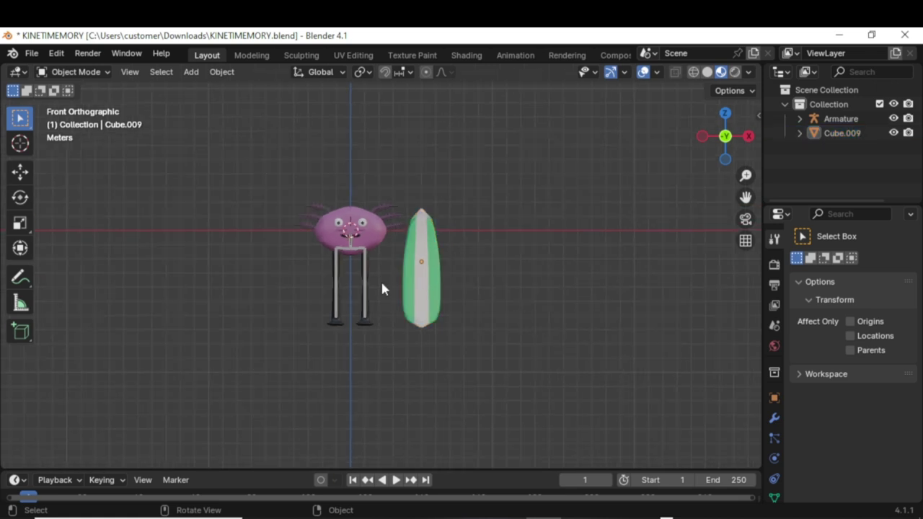
{"action": "left_click", "coordinate": [191, 71]}
{"action": "mouse_move", "coordinate": [220, 90]}
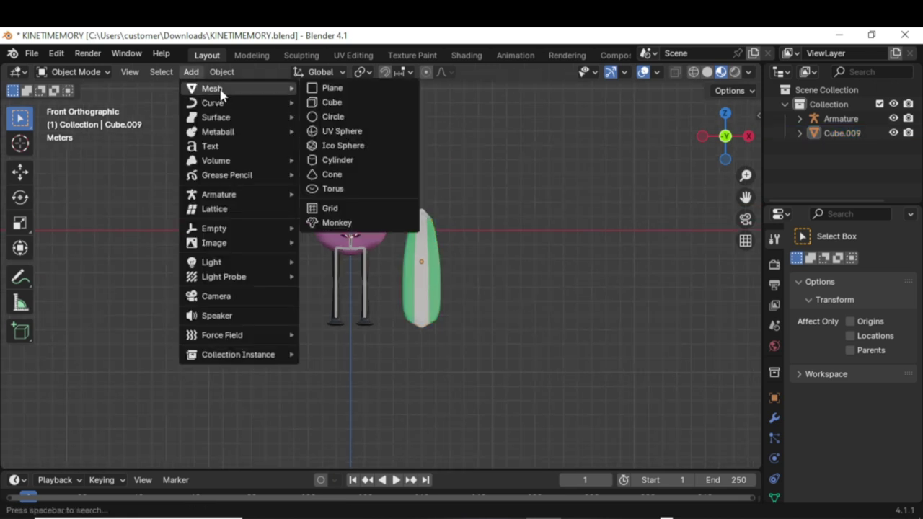
{"action": "left_click", "coordinate": [351, 103]}
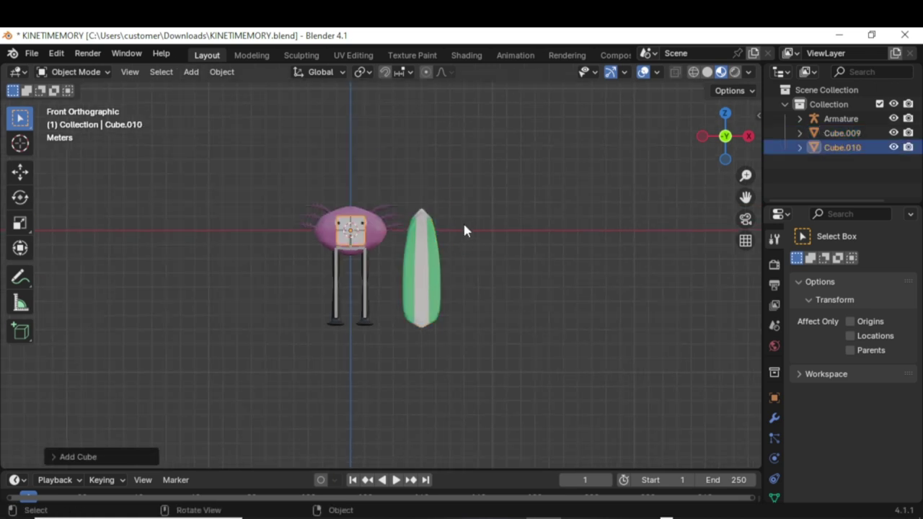
{"action": "key", "text": "Delete"}
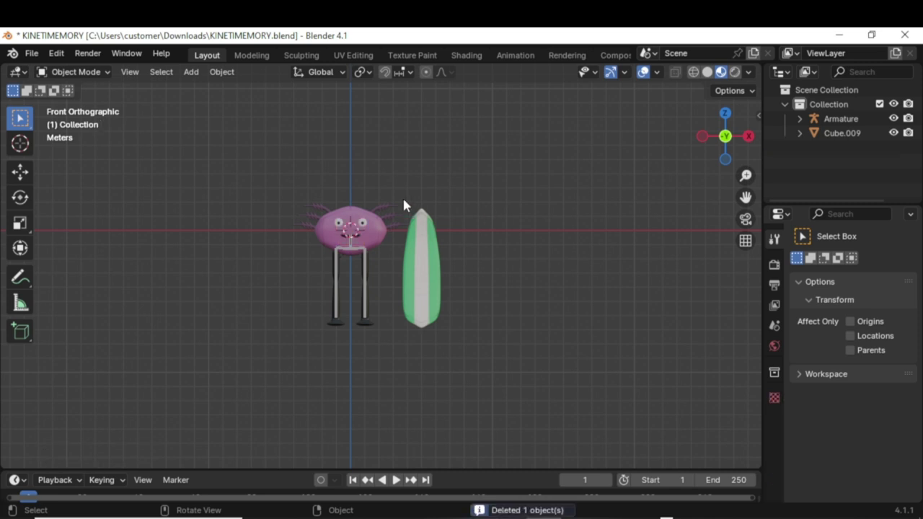
Step: Add a plane mesh to the scene at the 3D cursor
{"action": "left_click", "coordinate": [191, 71]}
{"action": "mouse_move", "coordinate": [250, 89]}
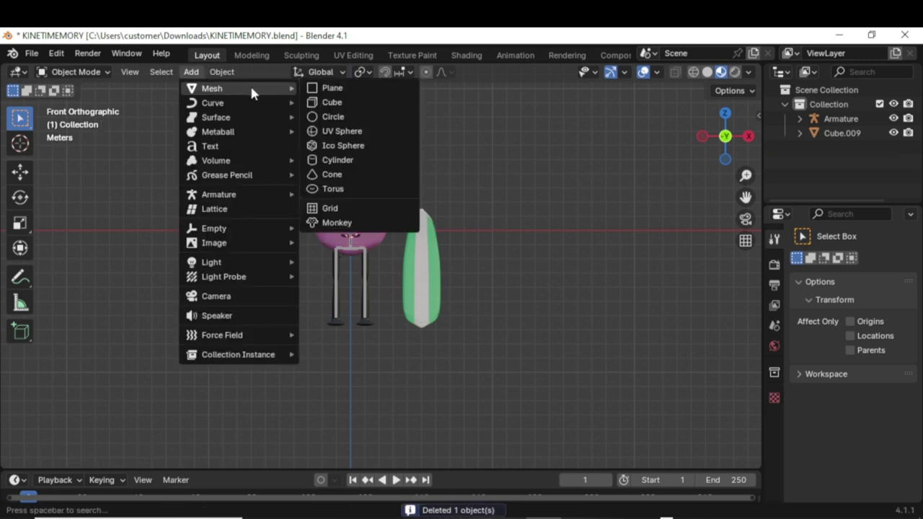
{"action": "left_click", "coordinate": [333, 88]}
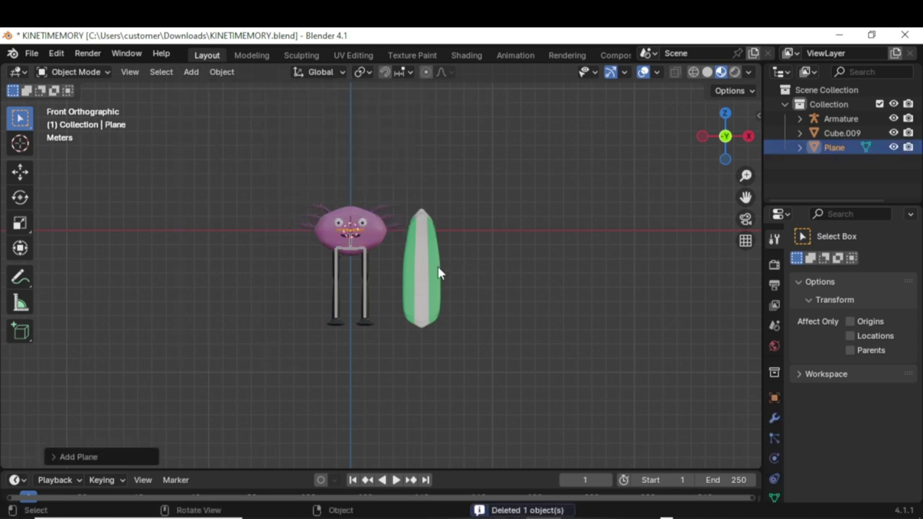
Step: Enlarge the plane into a ground surface extending well past the character and surfboard, and move it down along Z to foot level
{"action": "key", "text": "s"}
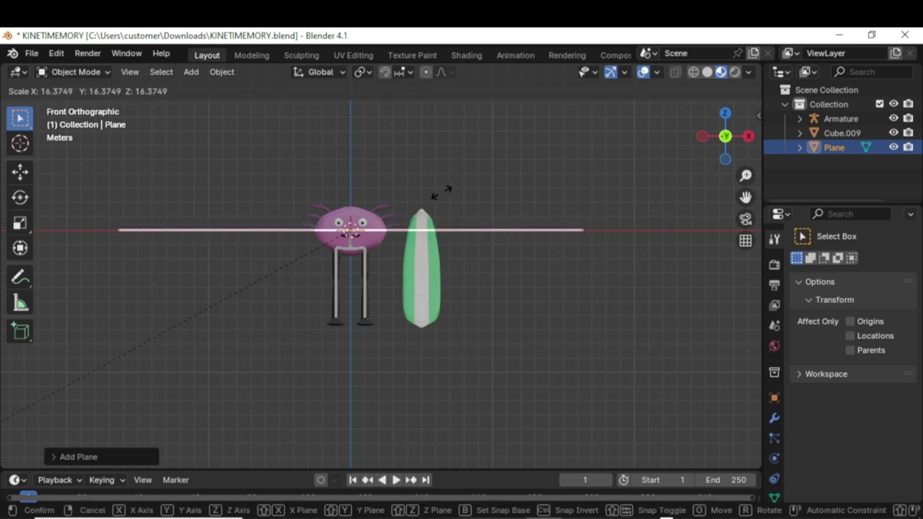
{"action": "left_click", "coordinate": [378, 216]}
{"action": "key", "text": "g"}
{"action": "key", "text": "z"}
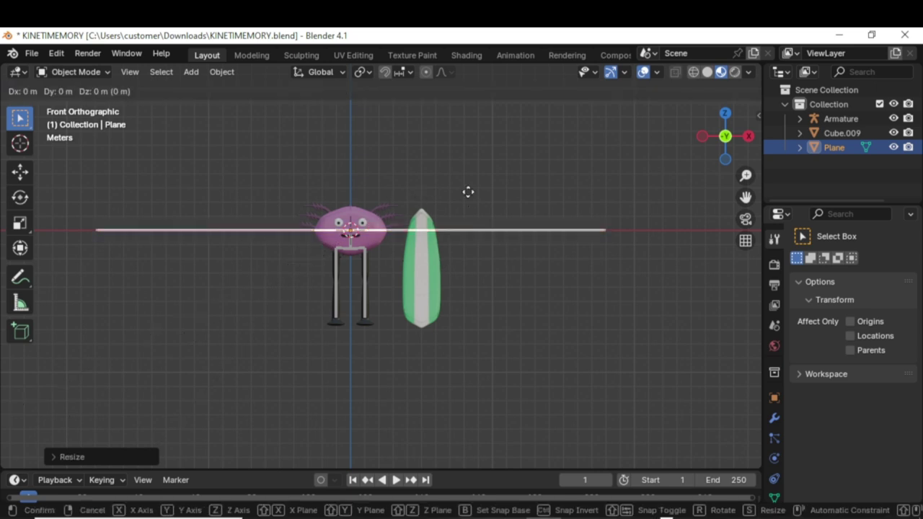
{"action": "left_click", "coordinate": [461, 293]}
{"action": "middle_click_drag", "start_coordinate": [498, 245], "coordinate": [520, 210]}
{"action": "key", "text": "KP_1"}
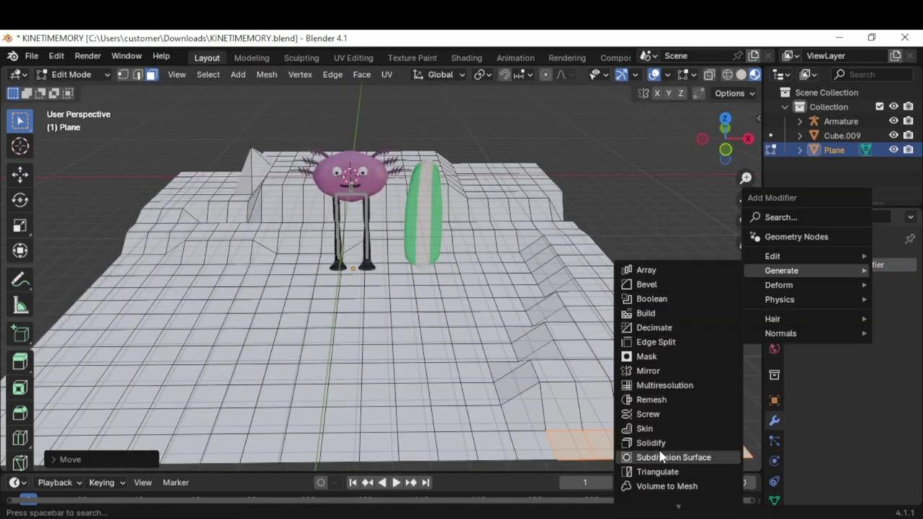
Step: Add a Subdivision Surface modifier to the shaped terrain plane
{"action": "left_click", "coordinate": [698, 458]}
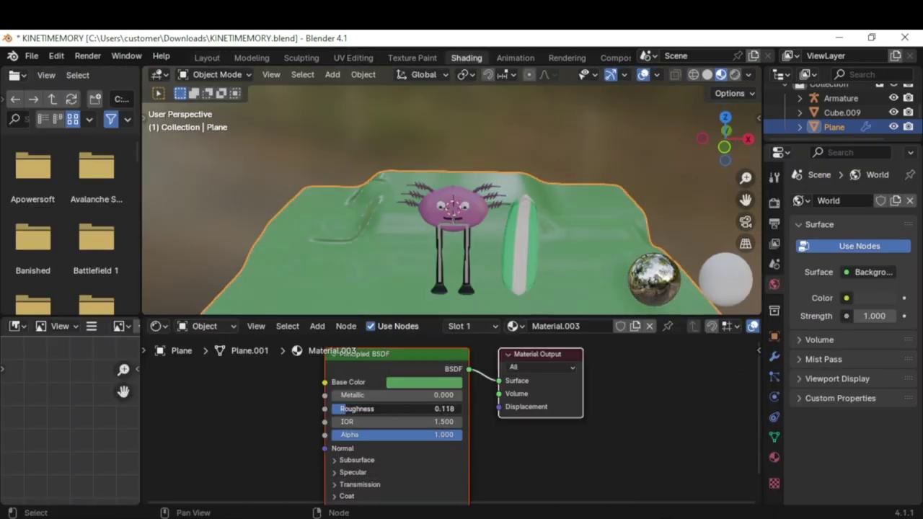
{"action": "key", "text": "shift+a"}
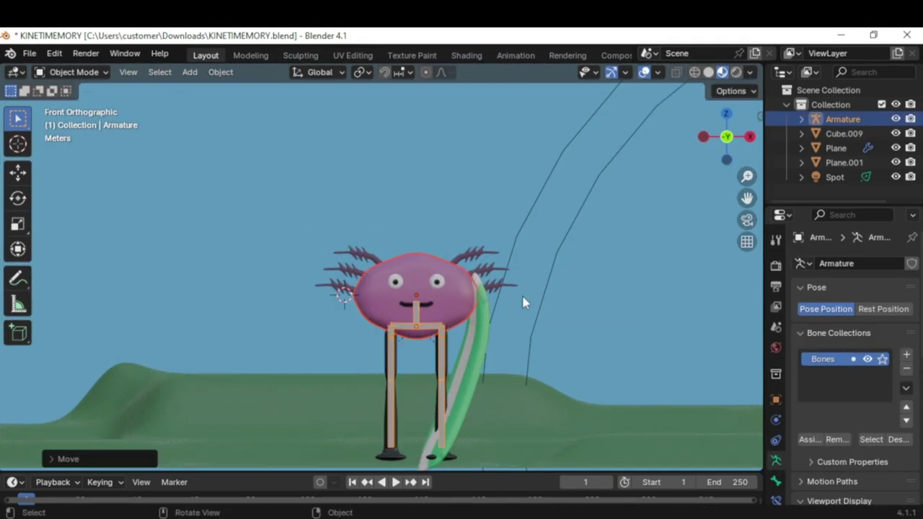
Step: Rotate the armature about the global Z axis so the character faces slightly away from the surfboard, and lower it slightly along Z
{"action": "key", "text": "r"}
{"action": "key", "text": "z"}
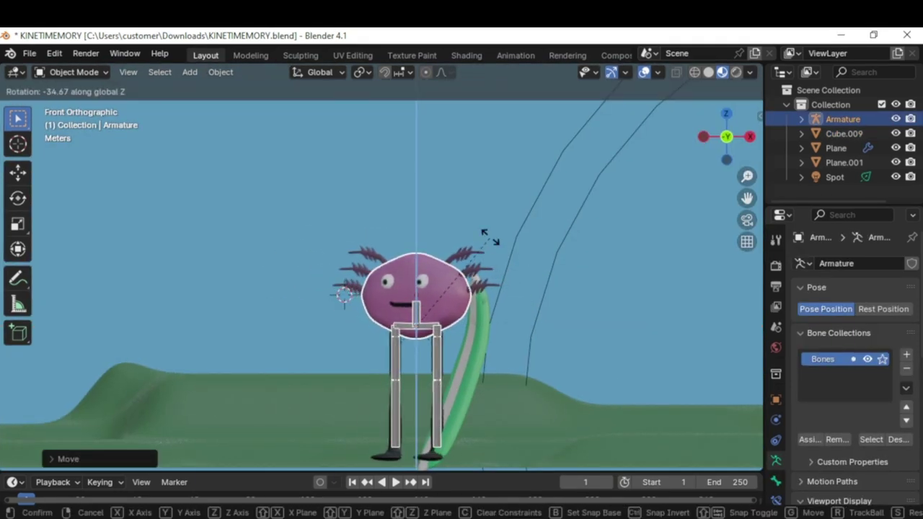
{"action": "left_click", "coordinate": [537, 272]}
{"action": "mouse_move", "coordinate": [537, 272]}
{"action": "middle_mouse_down"}
{"action": "mouse_move", "coordinate": [540, 290]}
{"action": "mouse_move", "coordinate": [528, 261]}
{"action": "middle_mouse_up"}
{"action": "key", "text": "KP_1"}
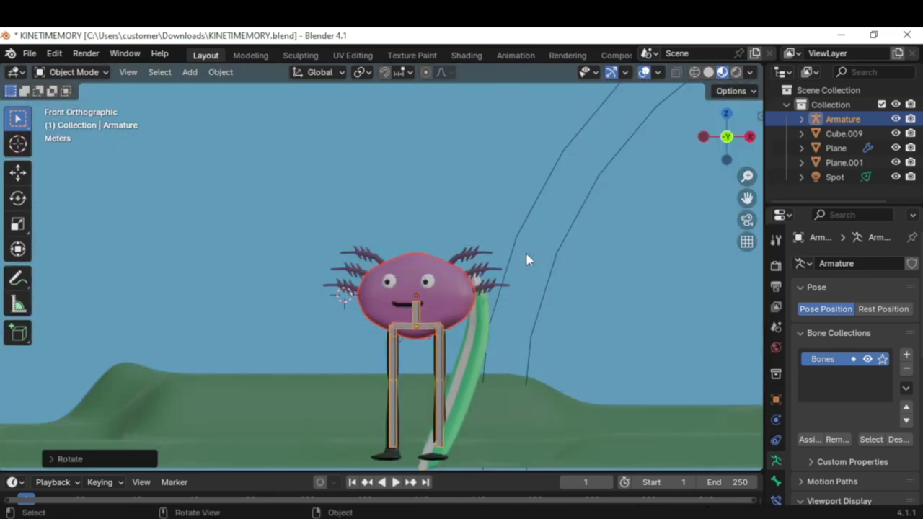
{"action": "key", "text": "g"}
{"action": "key", "text": "z"}
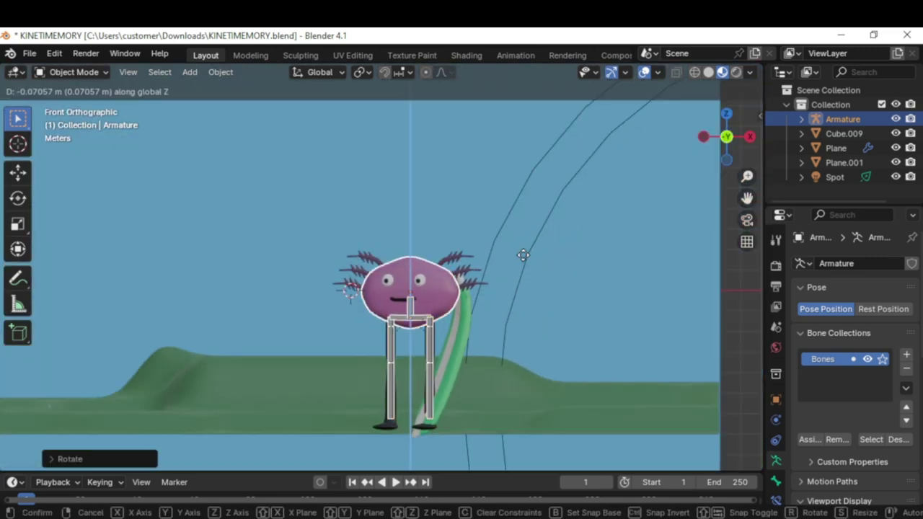
{"action": "left_click", "coordinate": [520, 265]}
Step: Select the character's pink body and rotate it slightly about global Z, turning the face back toward the front
{"action": "middle_click_drag", "start_coordinate": [520, 265], "coordinate": [482, 319]}
{"action": "scroll", "coordinate": [527, 277], "scroll_direction": "up", "scroll_amount": 3}
{"action": "left_click", "coordinate": [481, 317]}
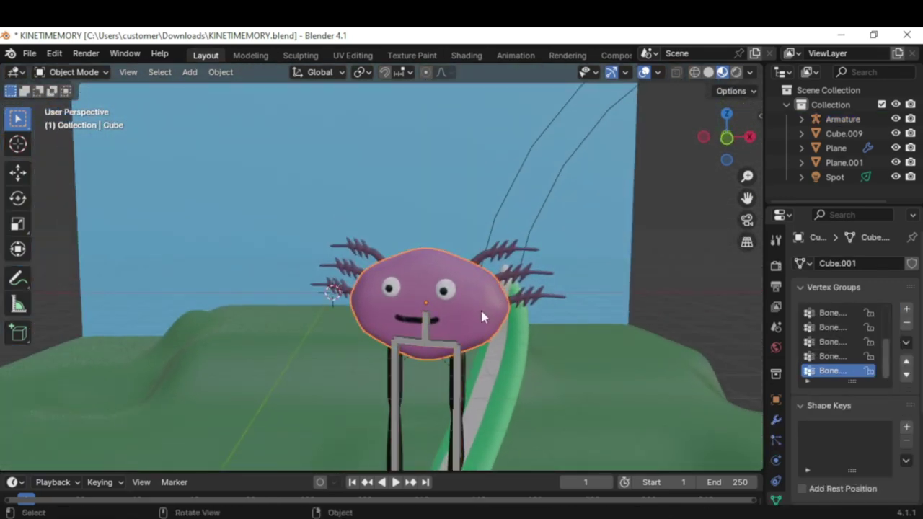
{"action": "key", "text": "KP_1"}
{"action": "key", "text": "r"}
{"action": "key", "text": "z"}
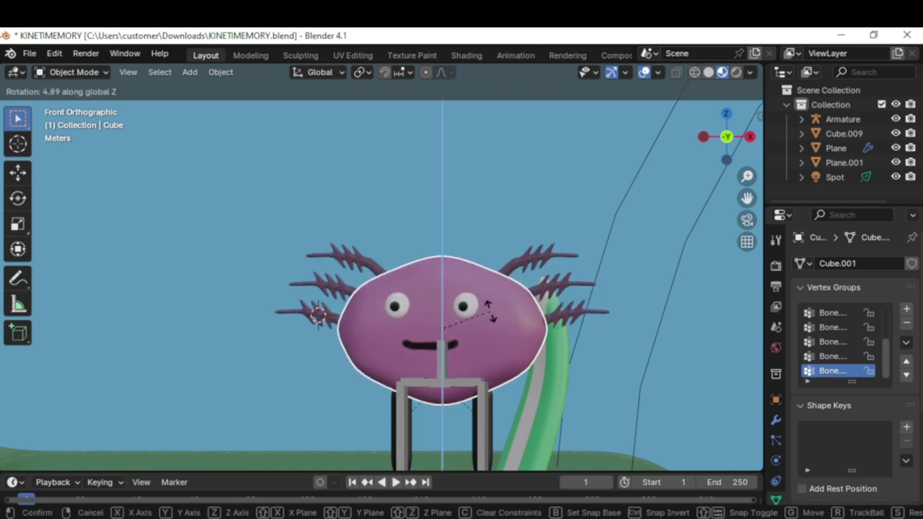
{"action": "left_click", "coordinate": [490, 317]}
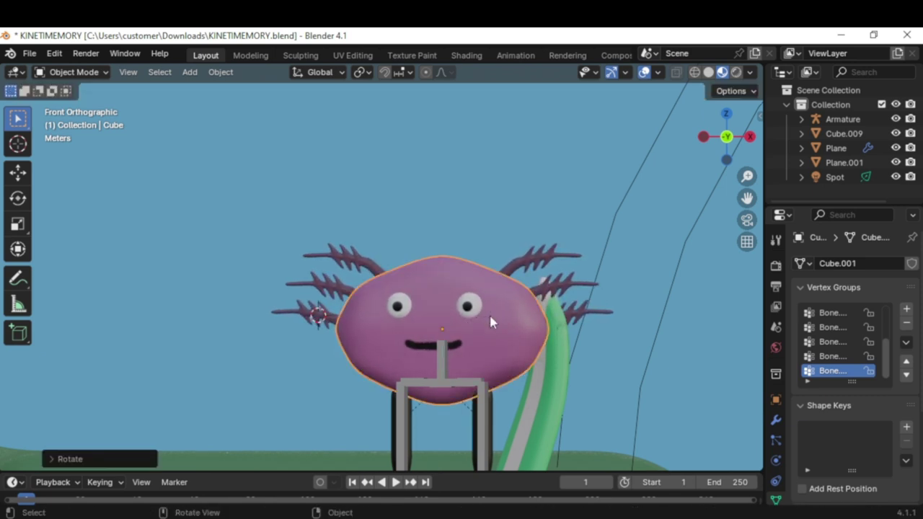
Step: Try tilting the surfboard further and moving it outward, away from the character's legs
{"action": "left_click", "coordinate": [558, 351]}
{"action": "scroll", "coordinate": [517, 312], "scroll_direction": "down", "scroll_amount": 2}
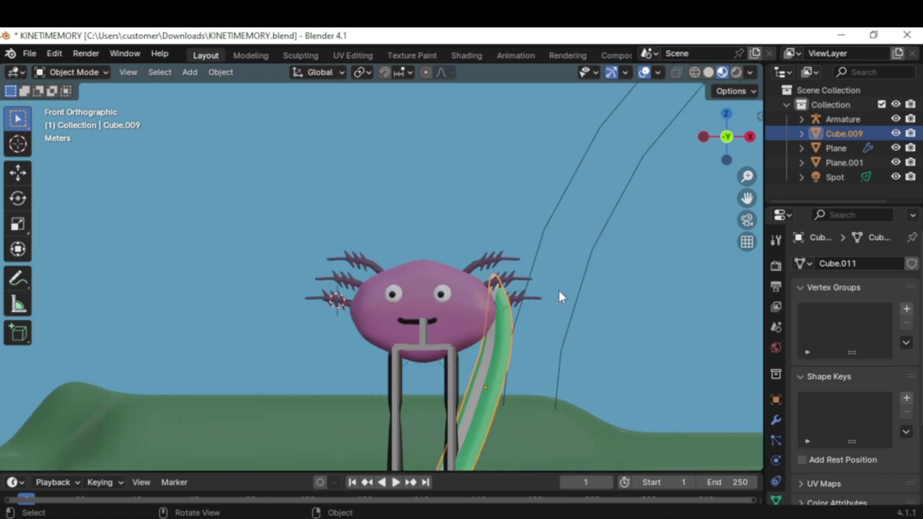
{"action": "key", "text": "r"}
{"action": "left_click", "coordinate": [542, 322]}
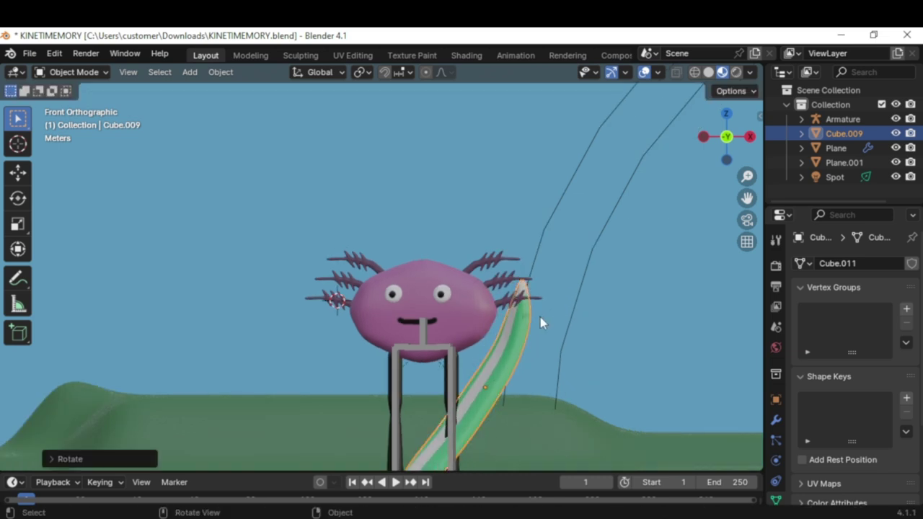
{"action": "scroll", "coordinate": [541, 322], "scroll_direction": "down", "scroll_amount": 1}
{"action": "key", "text": "g"}
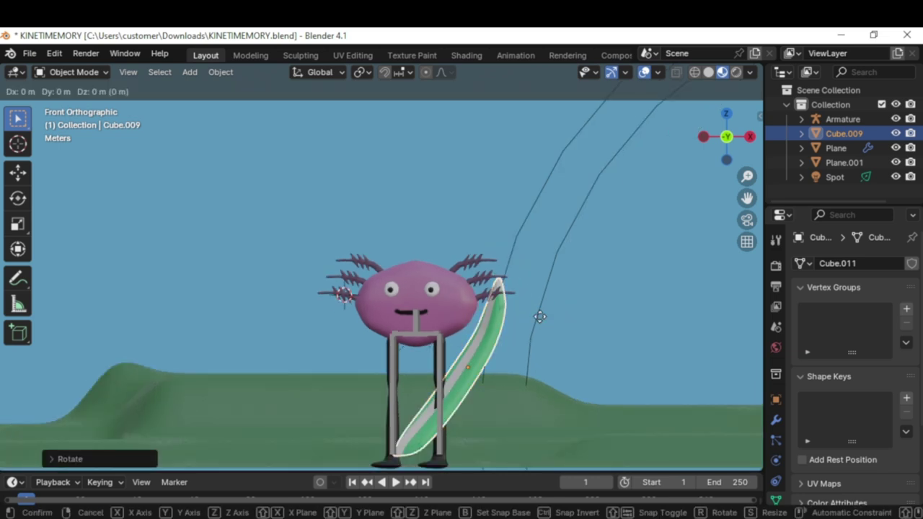
{"action": "left_click", "coordinate": [569, 328]}
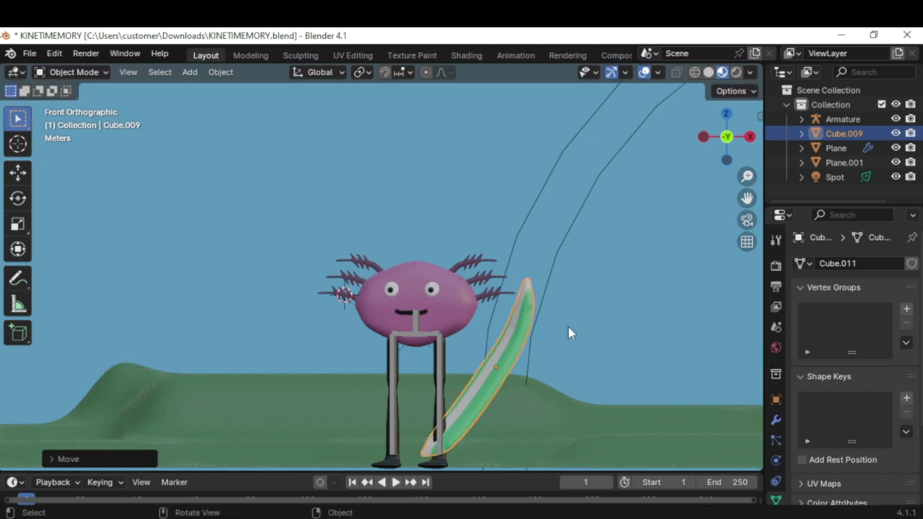
{"action": "key", "text": "g"}
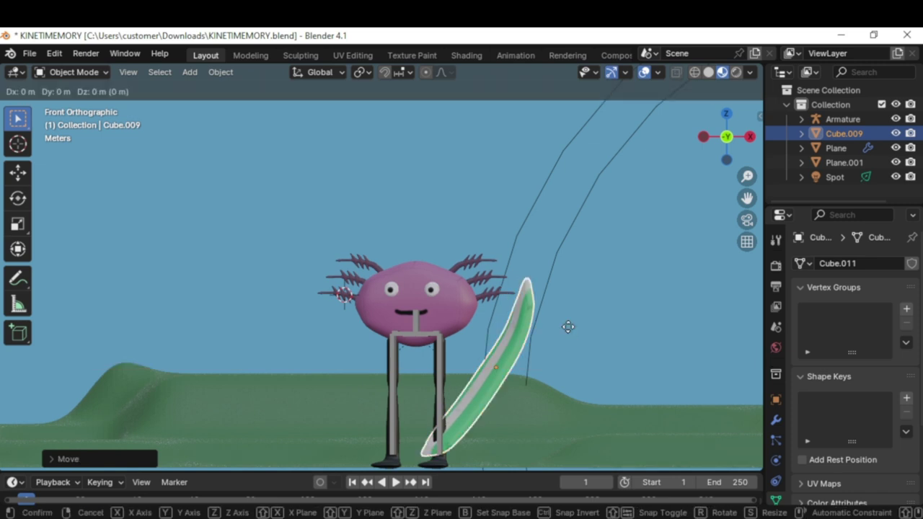
{"action": "right_click", "coordinate": [568, 327]}
Step: Undo the surfboard's move and extra tilt, back to the point where the pink body is selected
{"action": "key", "text": "ctrl+z"}
{"action": "left_click", "coordinate": [472, 313]}
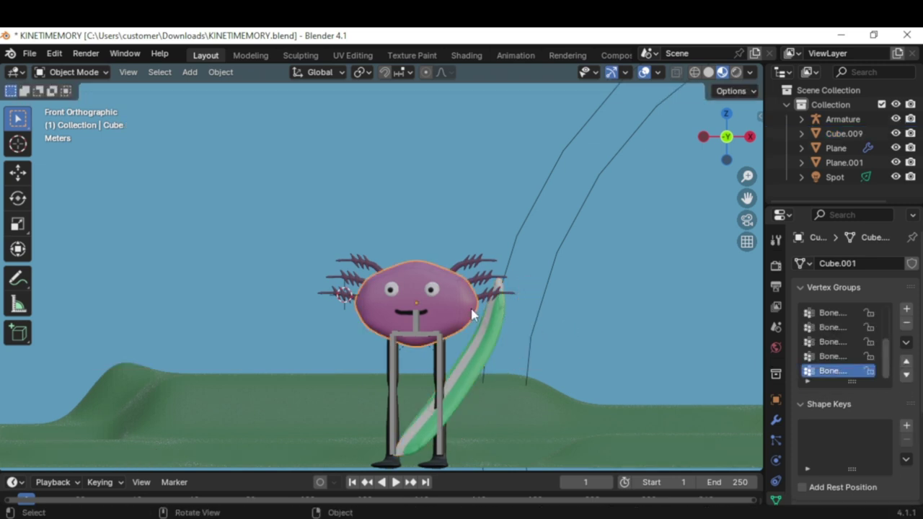
{"action": "left_click", "coordinate": [526, 292], "text": "ctrl"}
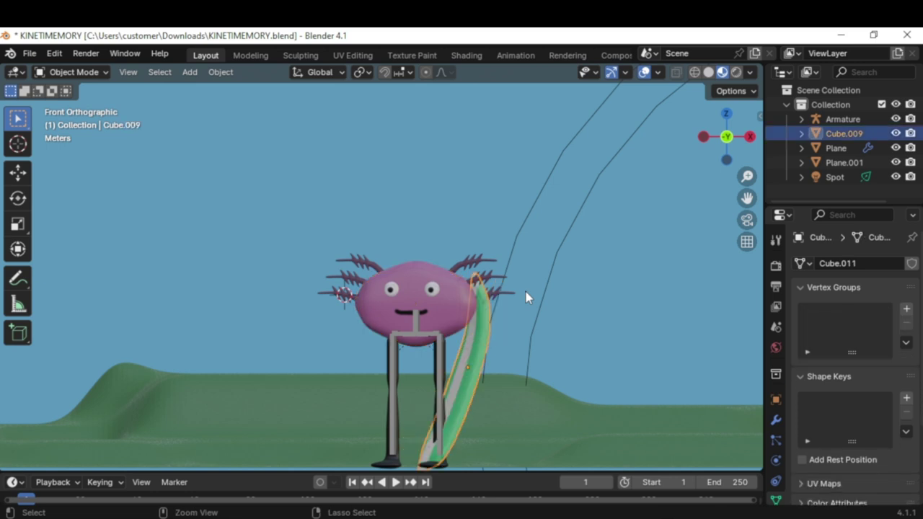
{"action": "left_click", "coordinate": [530, 291]}
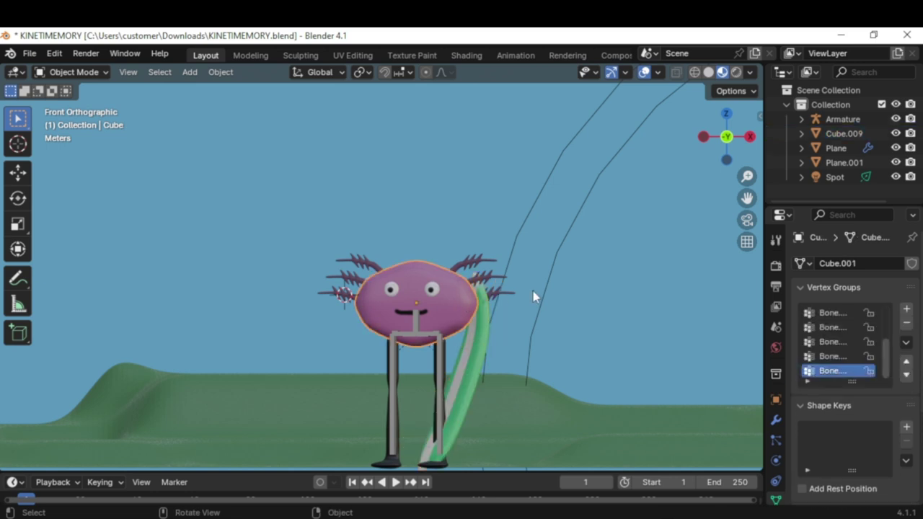
Step: Rotate the pink body about -12° around global Z, turning the face away from the surfboard
{"action": "key", "text": "r"}
{"action": "key", "text": "z"}
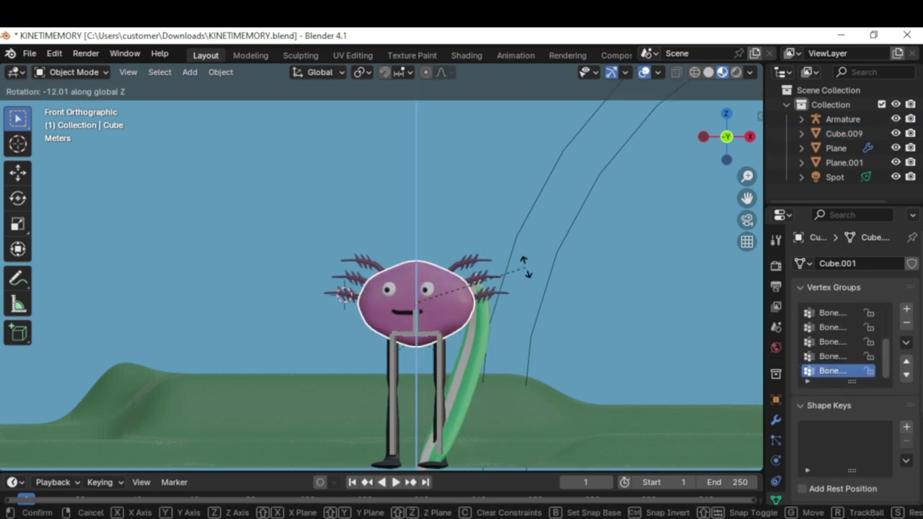
{"action": "left_click", "coordinate": [525, 271]}
Step: Rotate the eye farther from the surfboard about 18° around global Z so its pupil is centered
{"action": "scroll", "coordinate": [433, 310], "scroll_direction": "up", "scroll_amount": 4}
{"action": "left_click", "coordinate": [411, 318]}
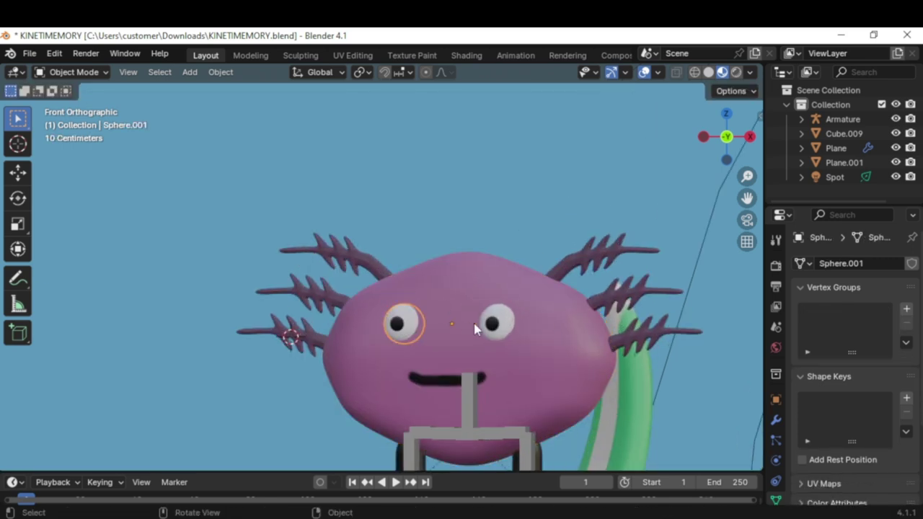
{"action": "key", "text": "r"}
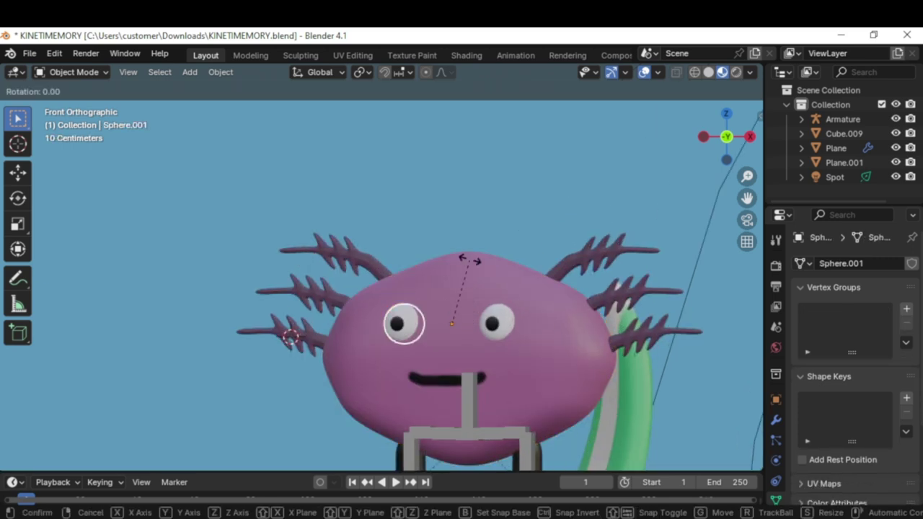
{"action": "key", "text": "z"}
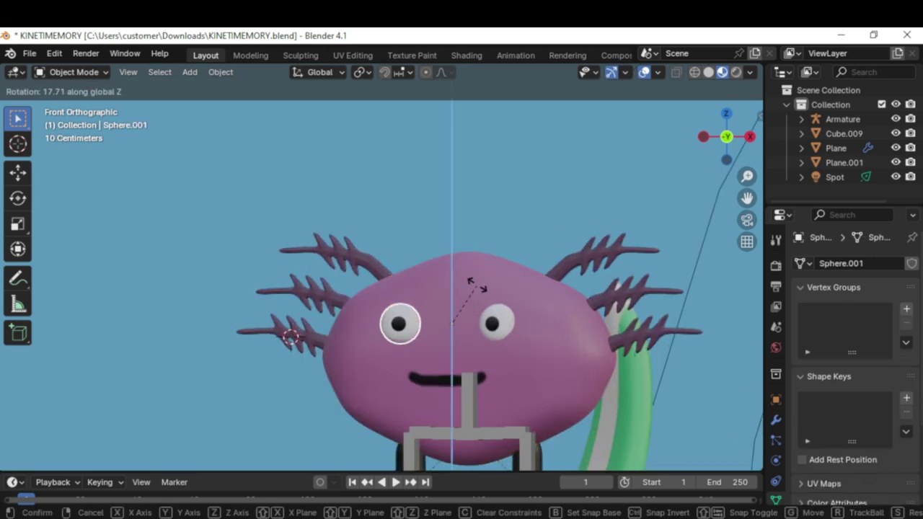
{"action": "left_click", "coordinate": [476, 285]}
Step: Rotate the eye nearer the surfboard about global Z to center its pupil, and move it forward about 0.5 m along Y
{"action": "left_click", "coordinate": [497, 324]}
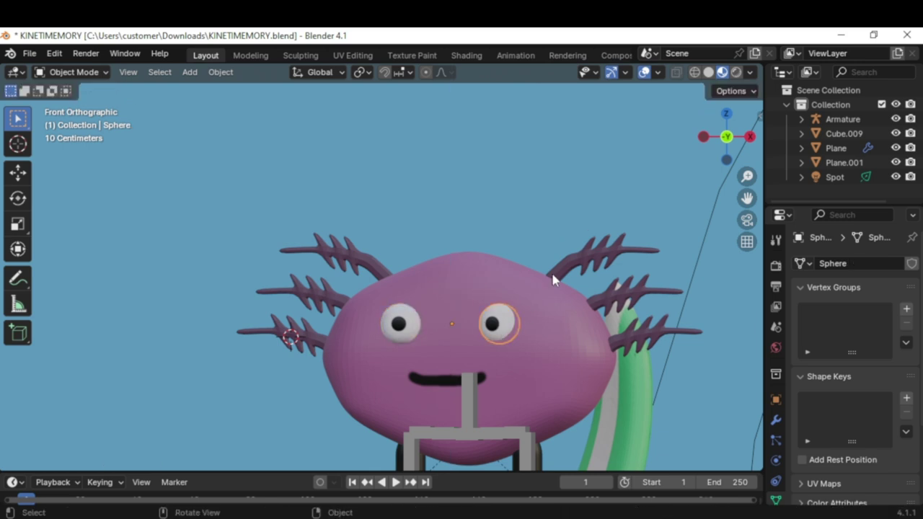
{"action": "key", "text": "r"}
{"action": "key", "text": "z"}
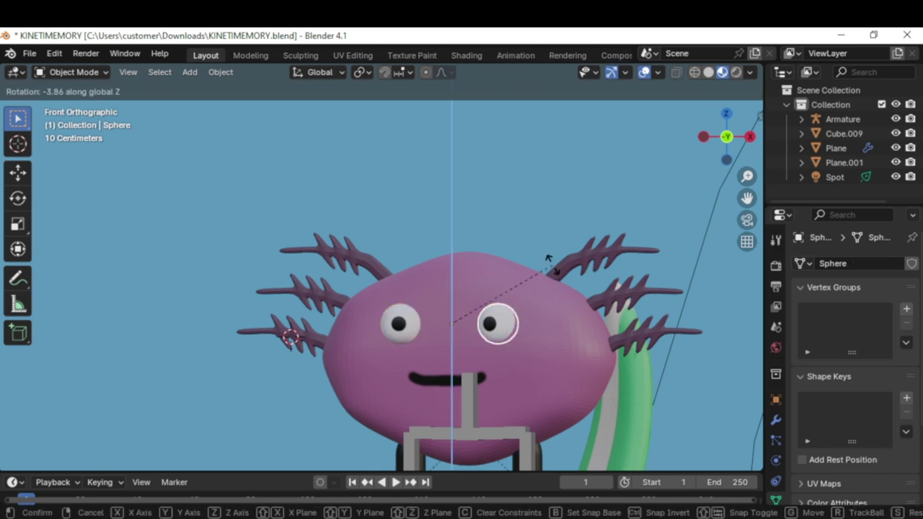
{"action": "left_click", "coordinate": [557, 309]}
{"action": "key", "text": "g"}
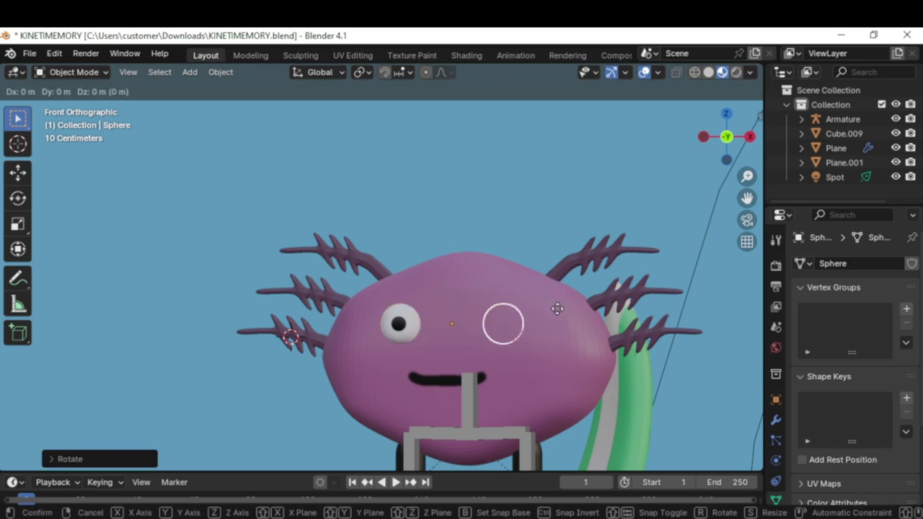
{"action": "key", "text": "y"}
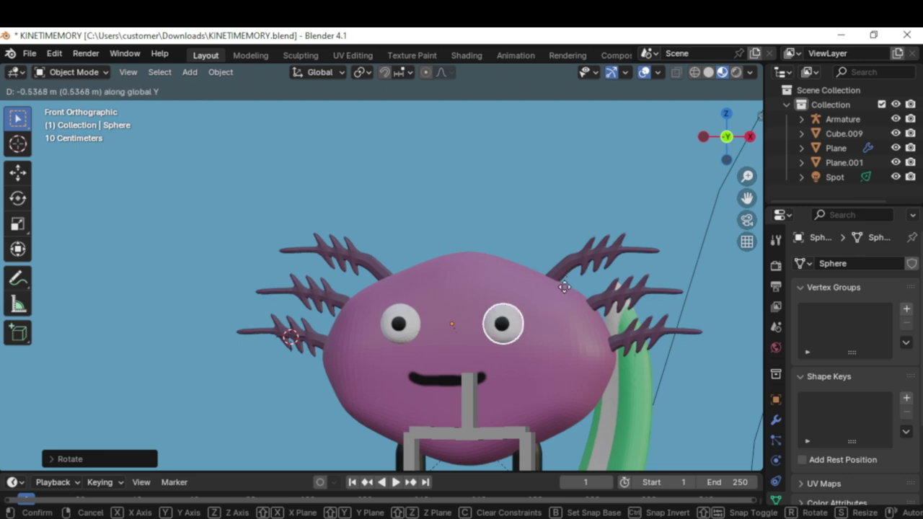
{"action": "left_click", "coordinate": [562, 291]}
Step: Move the eye farther from the surfboard slightly back along Y into the head, and check the face from the front
{"action": "middle_click_drag", "start_coordinate": [563, 291], "coordinate": [414, 362]}
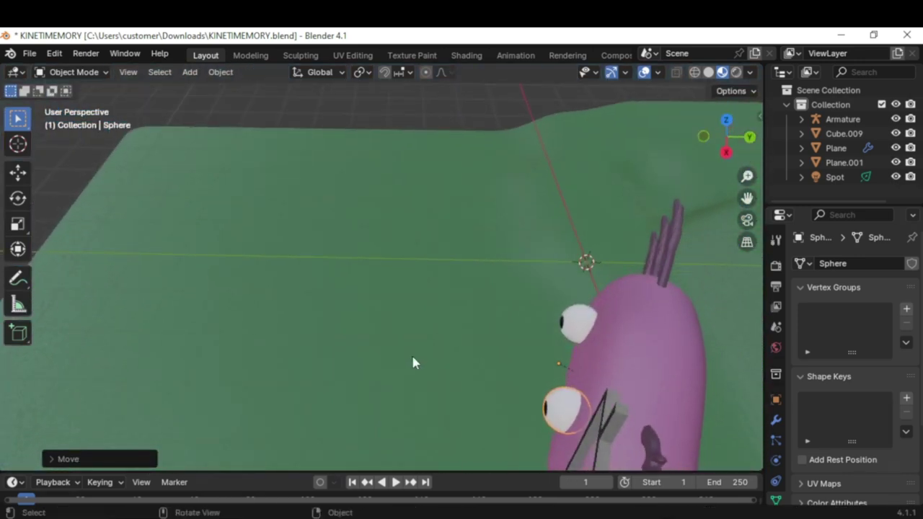
{"action": "left_click", "coordinate": [581, 330]}
{"action": "key", "text": "g"}
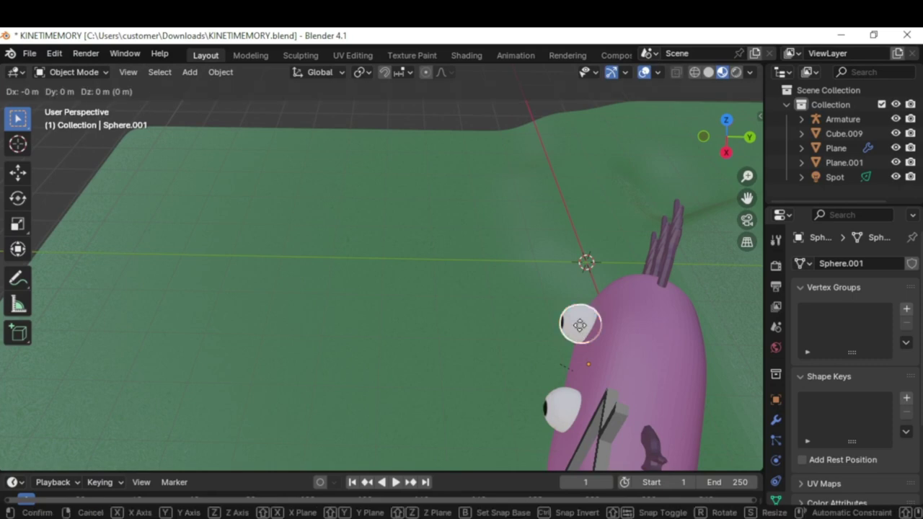
{"action": "key", "text": "y"}
{"action": "left_click", "coordinate": [589, 327]}
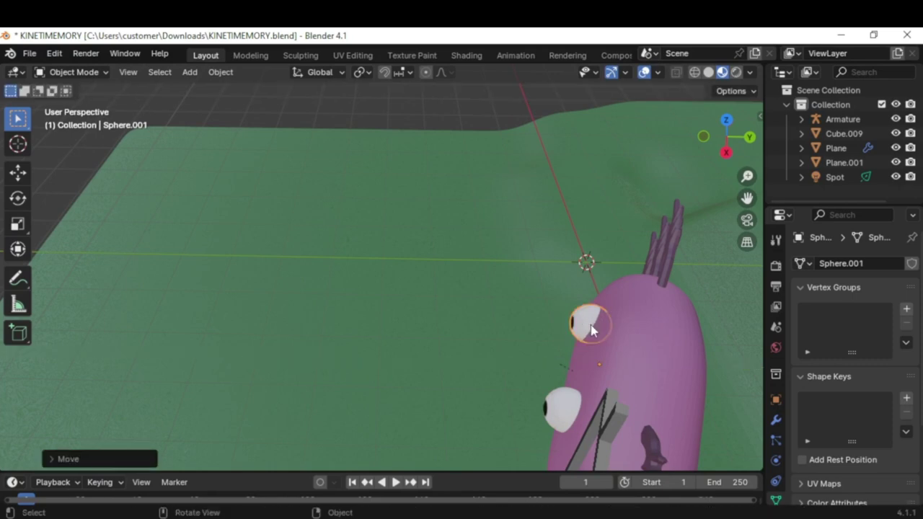
{"action": "key", "text": "KP_1"}
{"action": "scroll", "coordinate": [577, 321], "scroll_direction": "down", "scroll_amount": 5}
{"action": "scroll", "coordinate": [568, 329], "scroll_direction": "up", "scroll_amount": 5}
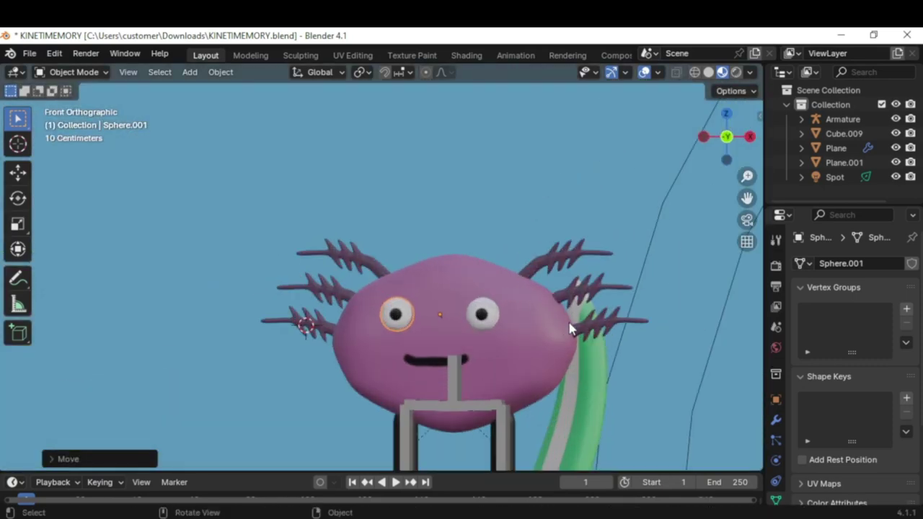
Step: Select the character's armature and switch it to Pose Mode
{"action": "scroll", "coordinate": [565, 359], "scroll_direction": "down", "scroll_amount": 3}
{"action": "left_click", "coordinate": [424, 342]}
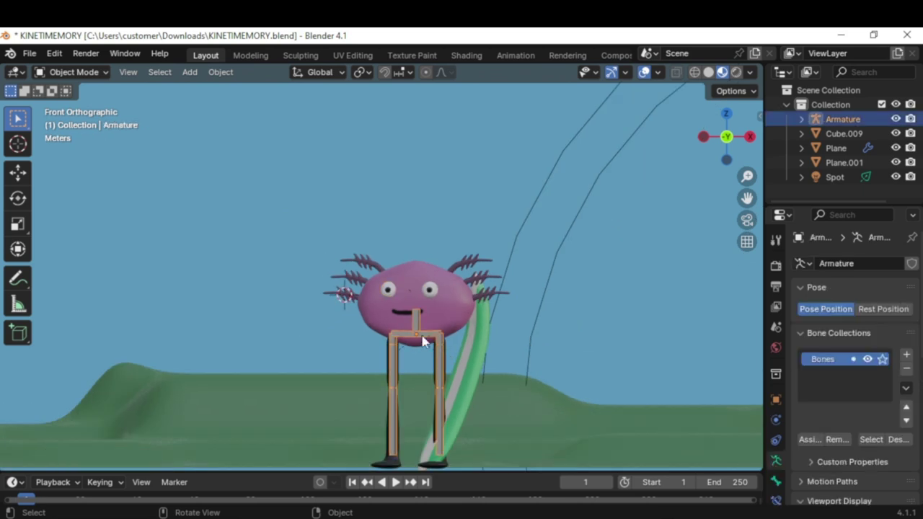
{"action": "left_click", "coordinate": [72, 72]}
{"action": "left_click", "coordinate": [78, 120]}
Step: Rotate the upper bone of the leg nearer the surfboard about 25° around global Z
{"action": "scroll", "coordinate": [552, 358], "scroll_direction": "up", "scroll_amount": 4}
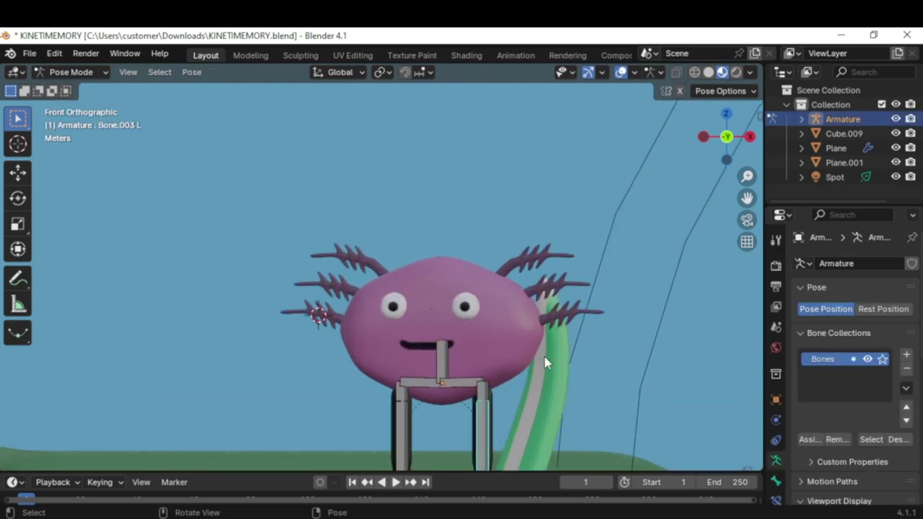
{"action": "middle_click_drag", "start_coordinate": [559, 357], "coordinate": [507, 120], "text": "shift"}
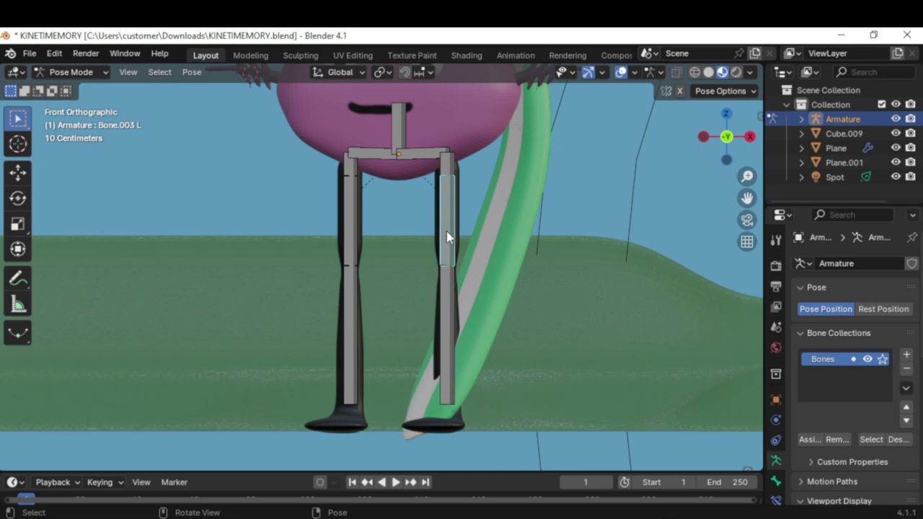
{"action": "key", "text": "r"}
{"action": "key", "text": "z"}
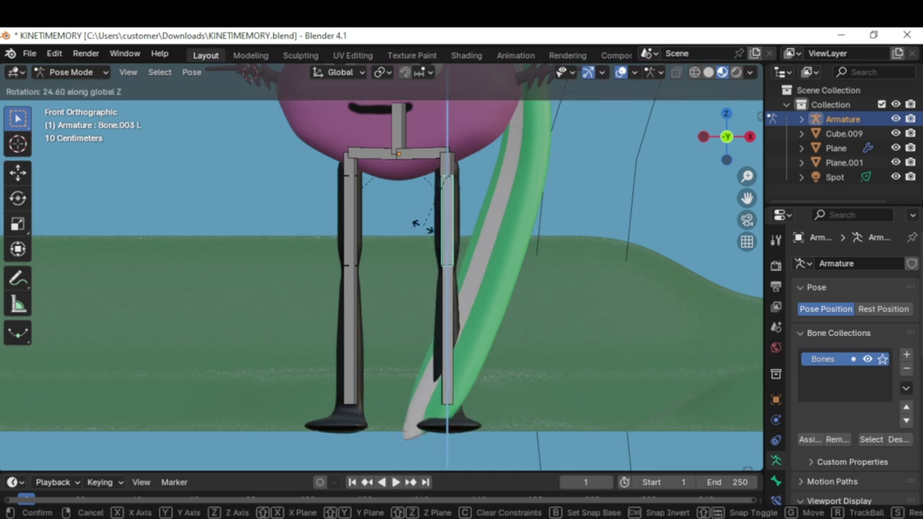
{"action": "left_click", "coordinate": [423, 226]}
{"action": "left_click", "coordinate": [445, 275]}
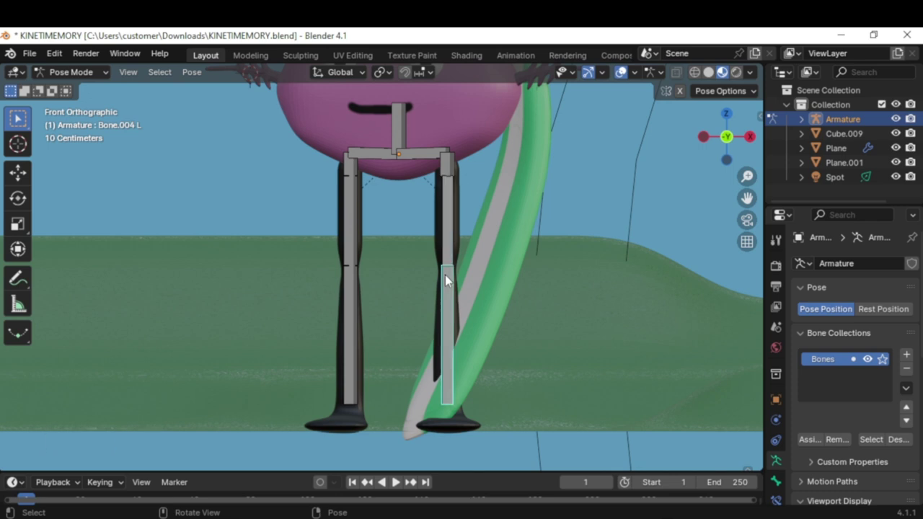
Step: Tilt the upper bone of the leg farther from the surfboard slightly inward, and rotate its lower bone around global Z
{"action": "left_click", "coordinate": [352, 273]}
{"action": "key", "text": "r"}
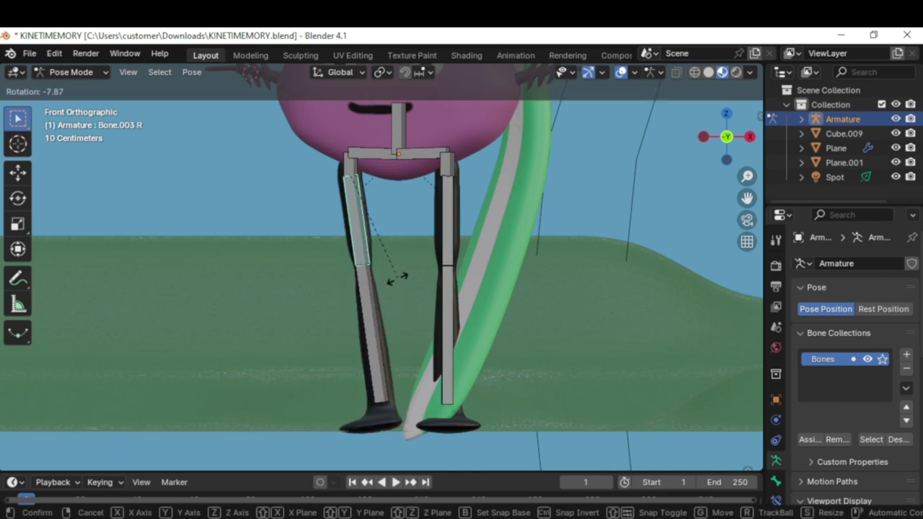
{"action": "left_click", "coordinate": [367, 324]}
{"action": "left_click", "coordinate": [367, 324]}
{"action": "key", "text": "r"}
{"action": "key", "text": "z"}
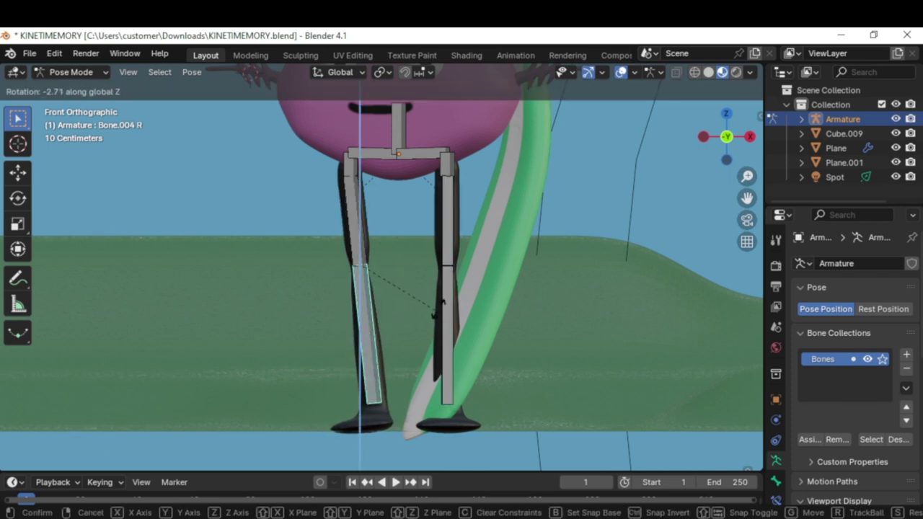
{"action": "left_click", "coordinate": [377, 236]}
Step: Rotate the lower bone of the leg farther from the surfboard around global Y from the right view until it hangs straight
{"action": "key", "text": "KP_3"}
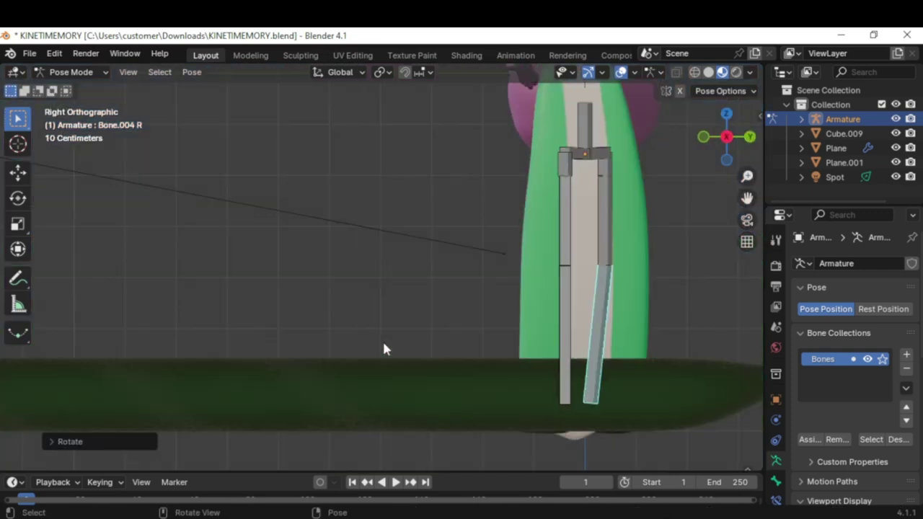
{"action": "key", "text": "r"}
{"action": "key", "text": "y"}
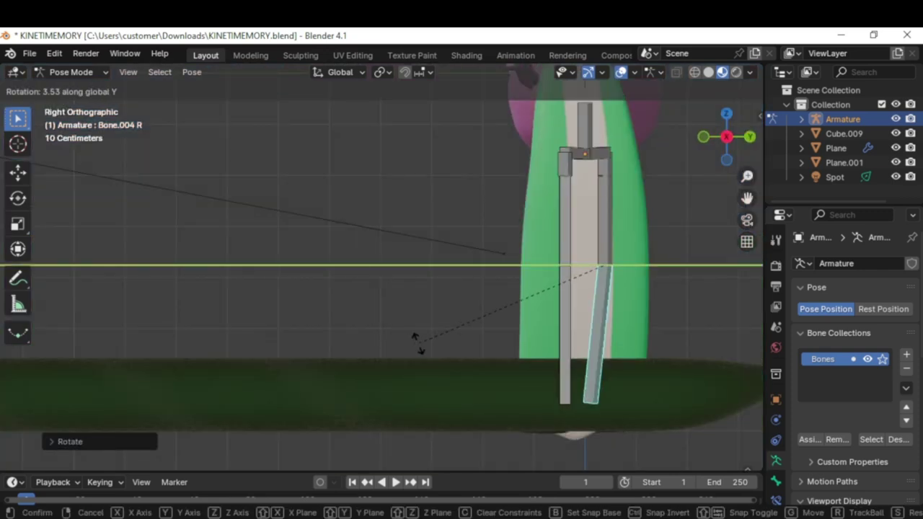
{"action": "left_click", "coordinate": [418, 342]}
{"action": "scroll", "coordinate": [417, 340], "scroll_direction": "down", "scroll_amount": 1}
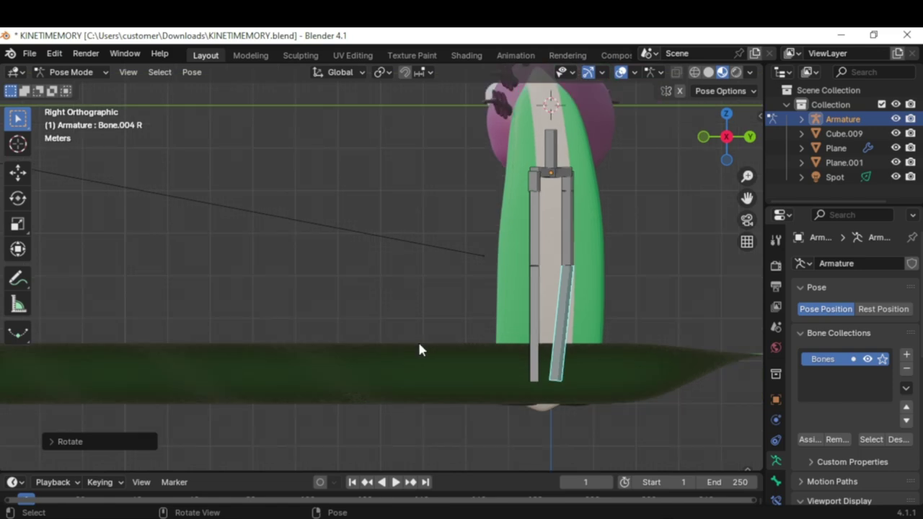
{"action": "key", "text": "r"}
{"action": "key", "text": "y"}
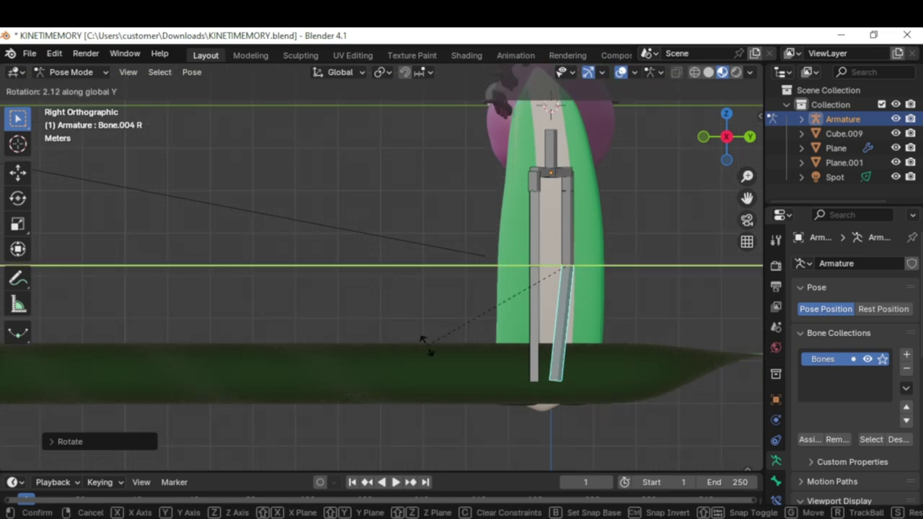
{"action": "left_click", "coordinate": [431, 348]}
{"action": "middle_click_drag", "start_coordinate": [432, 347], "coordinate": [232, 319]}
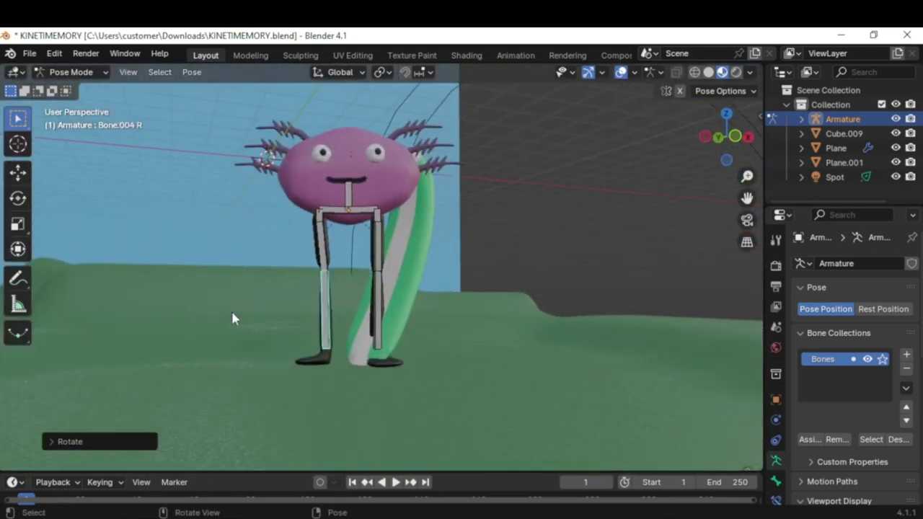
Step: Rotate the lower bone of the leg nearer the surfboard around global Z to turn its foot outward
{"action": "key", "text": "KP_1"}
{"action": "left_click", "coordinate": [436, 302]}
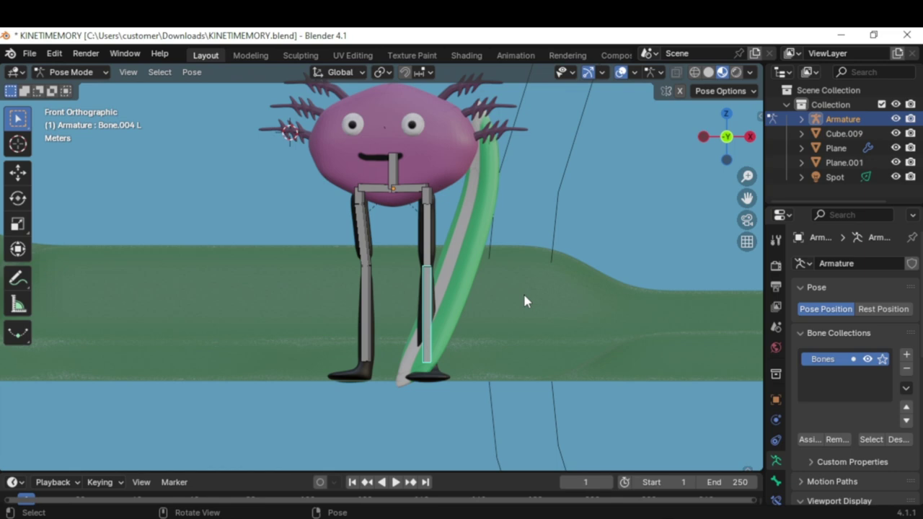
{"action": "key", "text": "r"}
{"action": "key", "text": "z"}
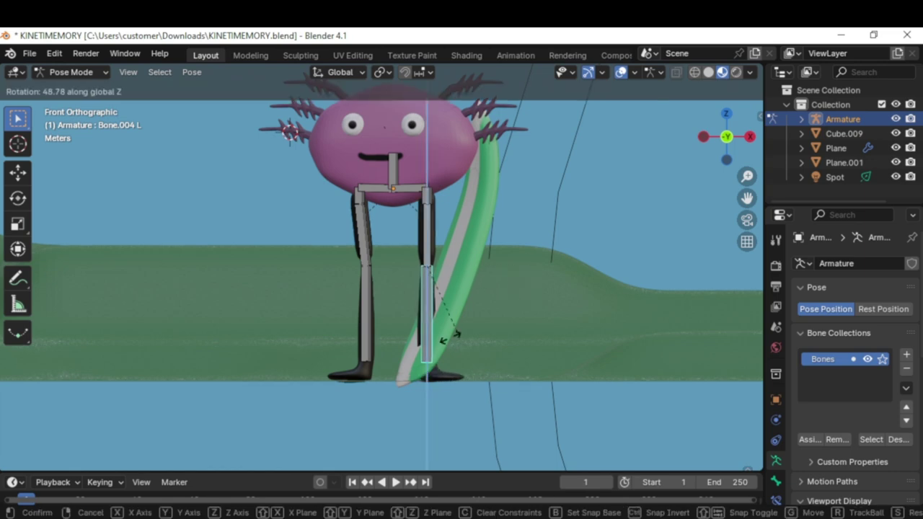
{"action": "left_click", "coordinate": [391, 311]}
{"action": "middle_click_drag", "start_coordinate": [390, 311], "coordinate": [545, 334]}
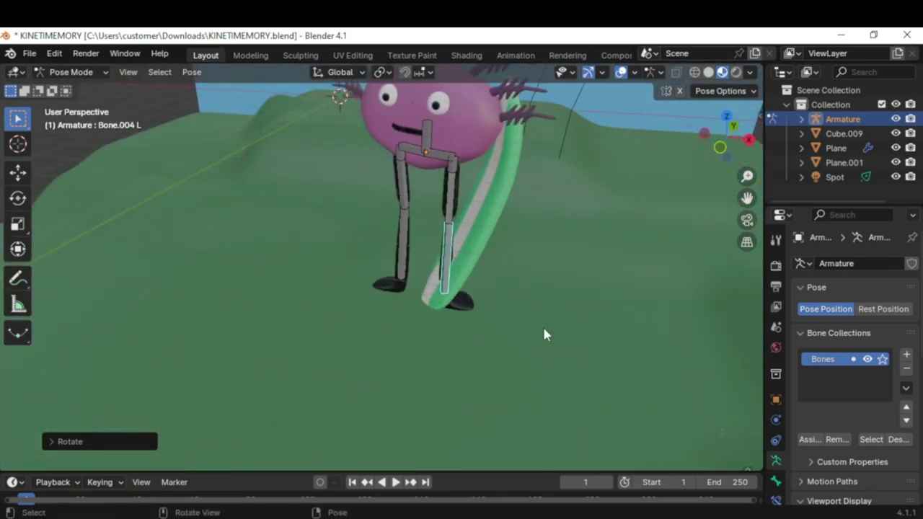
Step: Swing the lower bone of the leg nearer the surfboard around global Y so it crosses the other leg
{"action": "key", "text": "r"}
{"action": "key", "text": "x"}
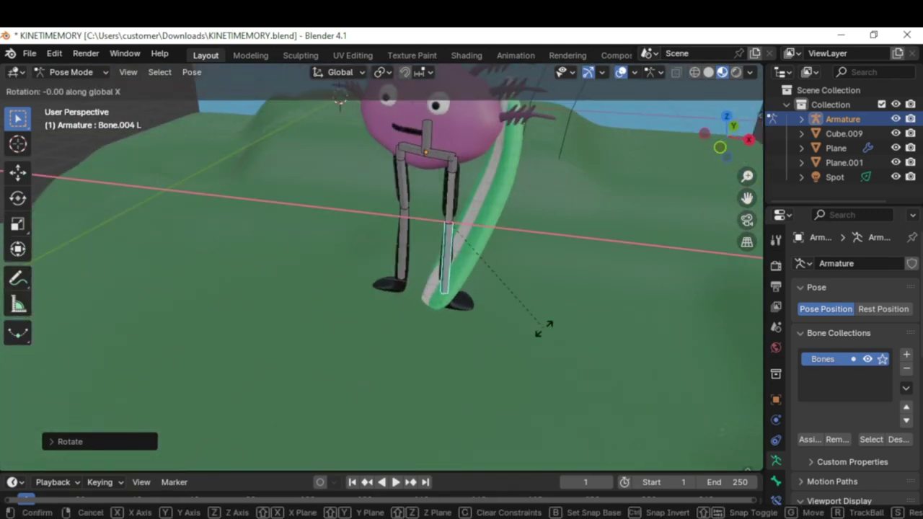
{"action": "left_click", "coordinate": [532, 296]}
{"action": "key", "text": "r"}
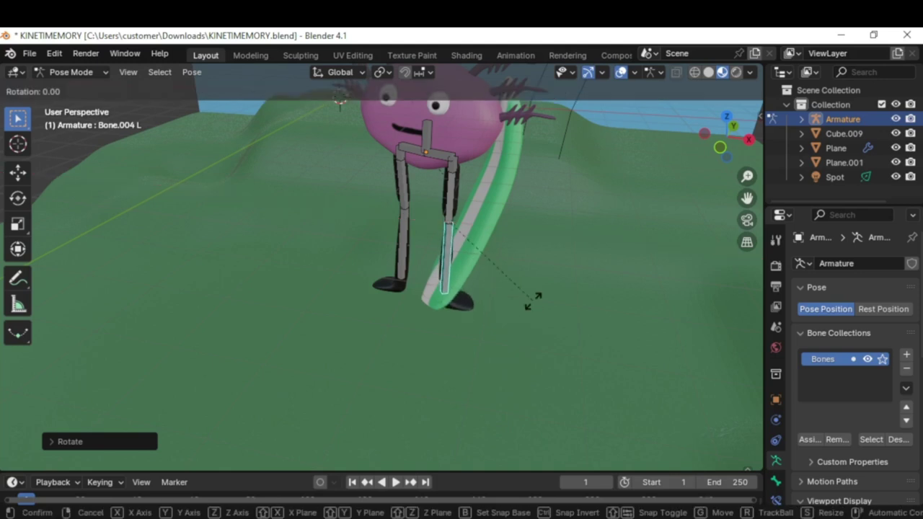
{"action": "key", "text": "y"}
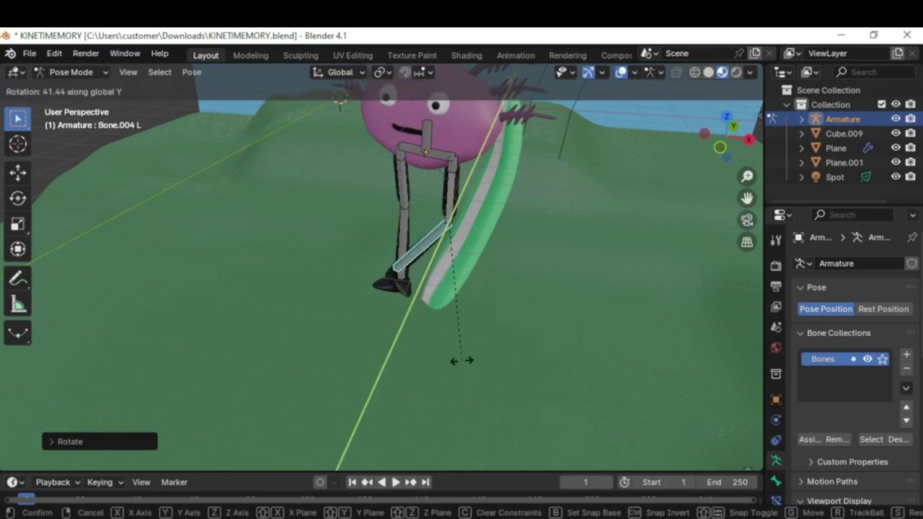
{"action": "left_click", "coordinate": [387, 335]}
{"action": "middle_click_drag", "start_coordinate": [387, 335], "coordinate": [453, 286]}
Step: Swing the upper bone of the leg nearer the surfboard outward toward the board around global Y
{"action": "left_click", "coordinate": [405, 258]}
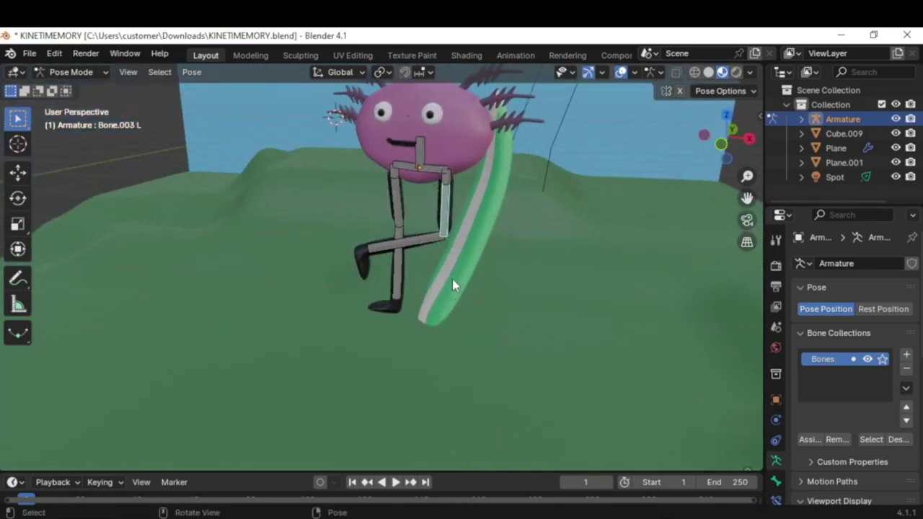
{"action": "key", "text": "r"}
{"action": "key", "text": "y"}
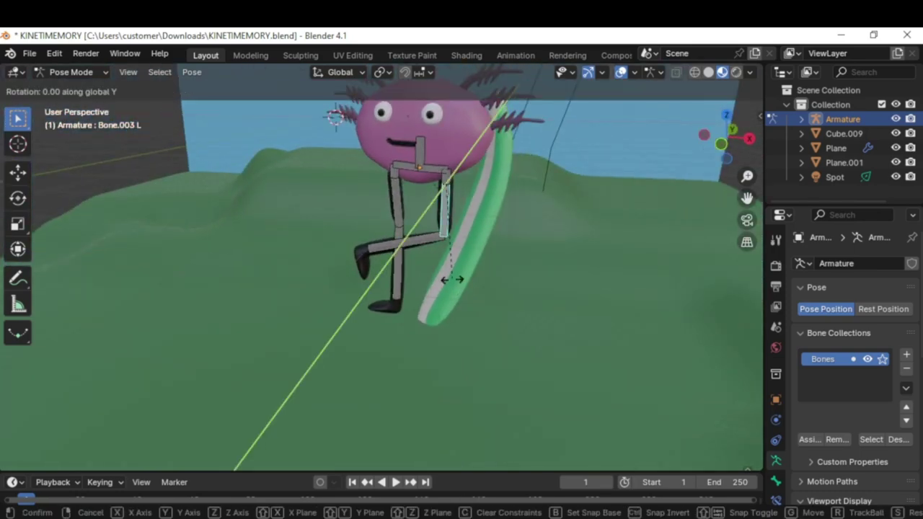
{"action": "right_click", "coordinate": [484, 270]}
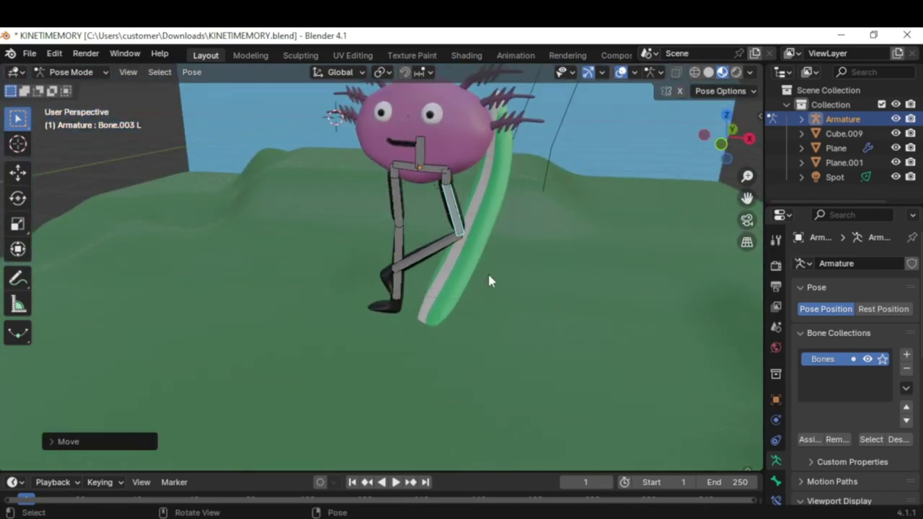
Step: Rotate the lower bone of the bent leg slightly around global Y, viewing the character from the side
{"action": "middle_click_drag", "start_coordinate": [487, 272], "coordinate": [641, 267]}
{"action": "left_click", "coordinate": [283, 284]}
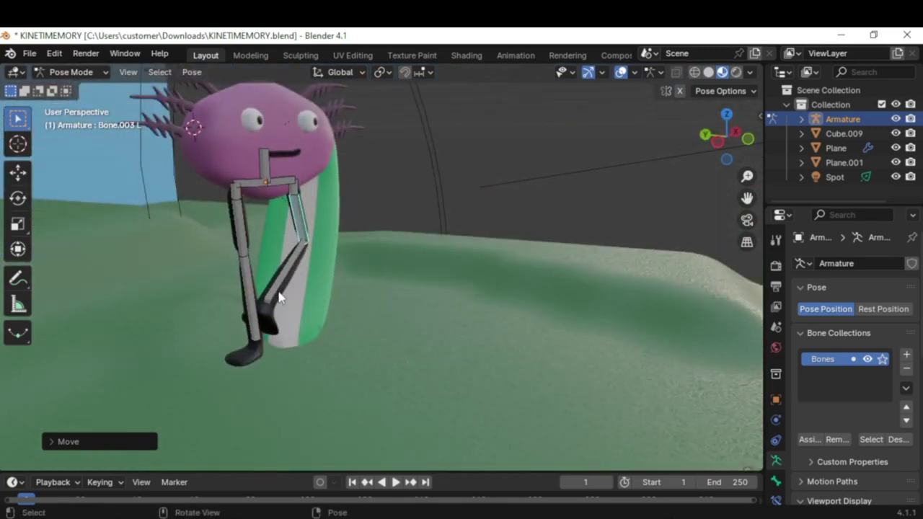
{"action": "key", "text": "r"}
{"action": "key", "text": "y"}
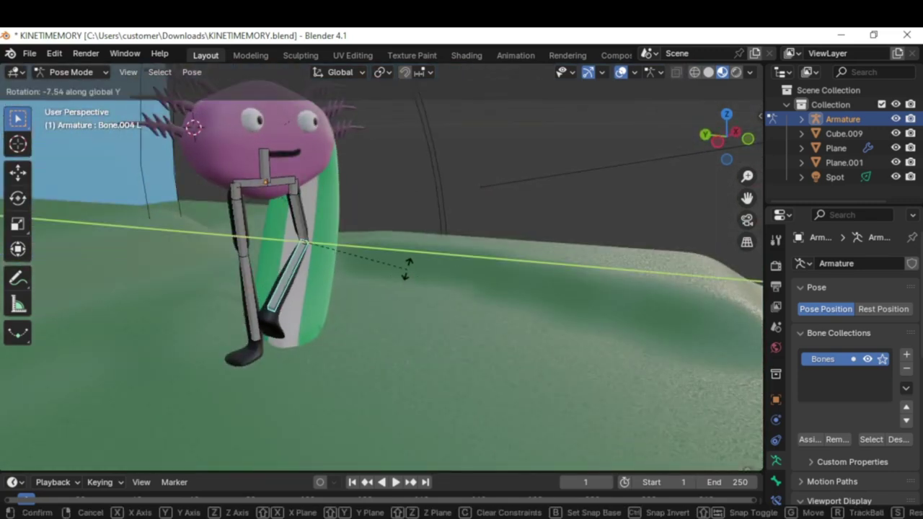
{"action": "left_click", "coordinate": [430, 274]}
Step: Rotate the lower bone of the bent leg around global X until it lifts forward
{"action": "middle_click_drag", "start_coordinate": [430, 276], "coordinate": [522, 269]}
{"action": "key", "text": "r"}
{"action": "key", "text": "x"}
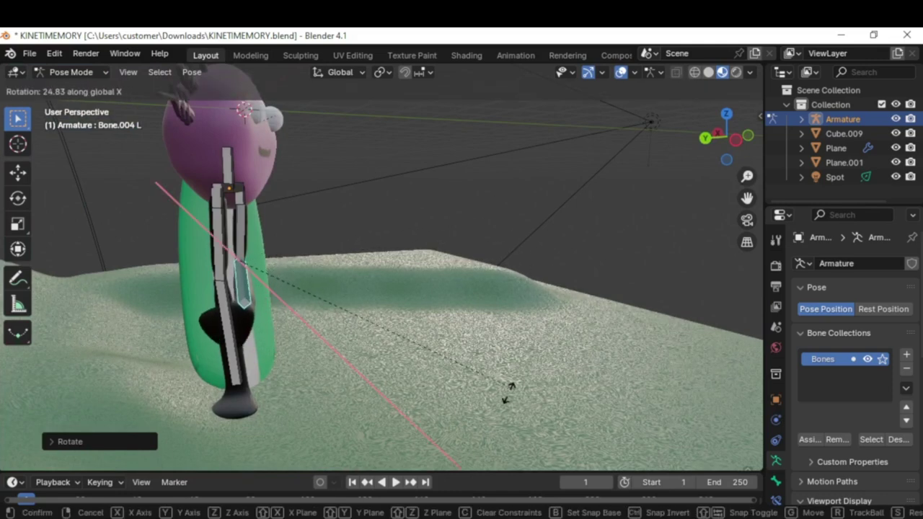
{"action": "left_click", "coordinate": [397, 424]}
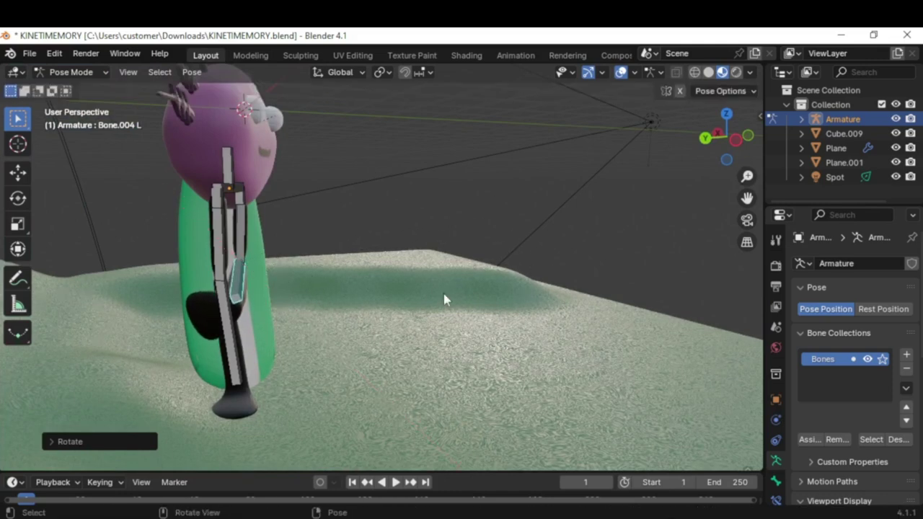
{"action": "key", "text": "r"}
{"action": "key", "text": "z"}
{"action": "key", "text": "Escape"}
{"action": "key", "text": "r"}
{"action": "key", "text": "x"}
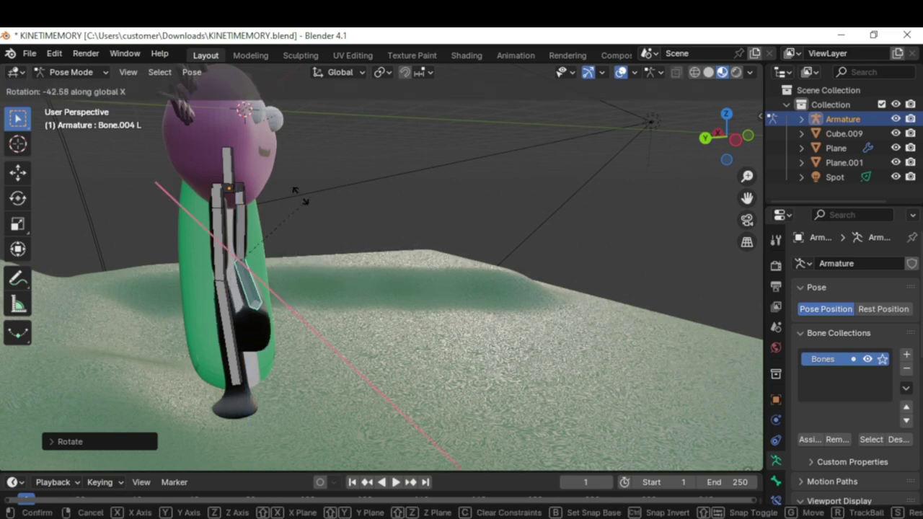
{"action": "left_click", "coordinate": [165, 242]}
Step: Rotate the raised lower leg bone around global Z so it points across the standing leg
{"action": "middle_click_drag", "start_coordinate": [436, 213], "coordinate": [342, 236]}
{"action": "key", "text": "r"}
{"action": "key", "text": "z"}
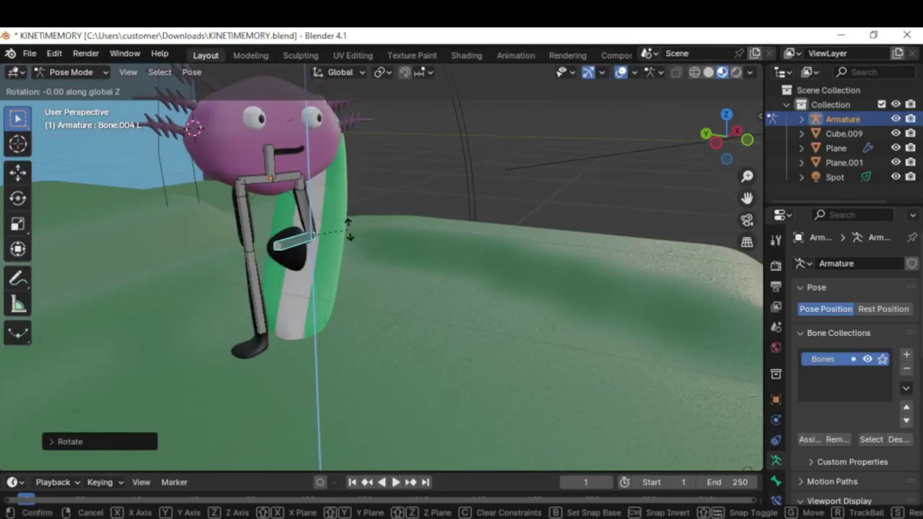
{"action": "left_click", "coordinate": [367, 263]}
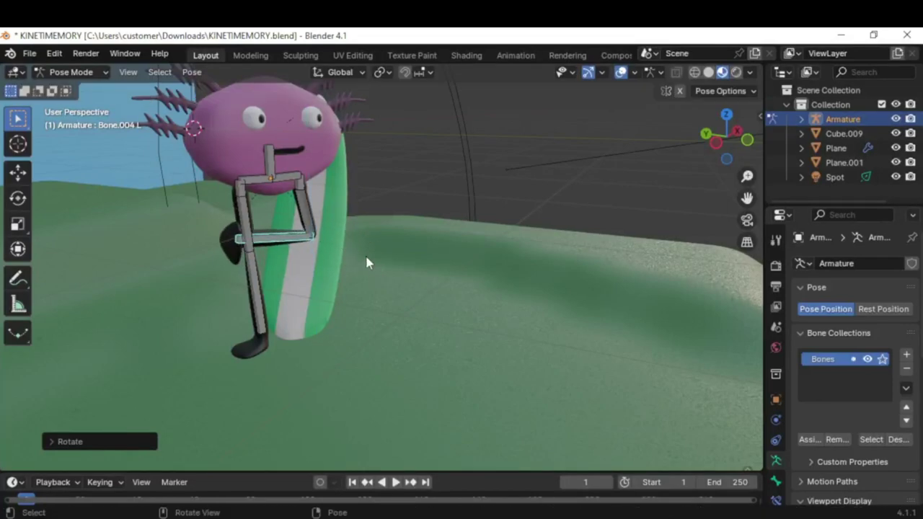
Step: Lower the bent leg's lower bone about 50° around global Y, and rotate it around global X toward the standing leg
{"action": "middle_click_drag", "start_coordinate": [367, 263], "coordinate": [393, 247]}
{"action": "key", "text": "r"}
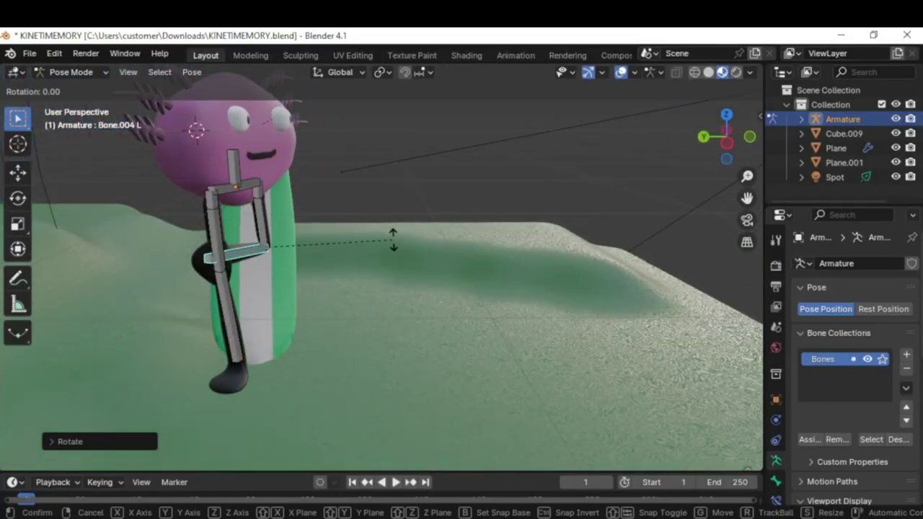
{"action": "key", "text": "y"}
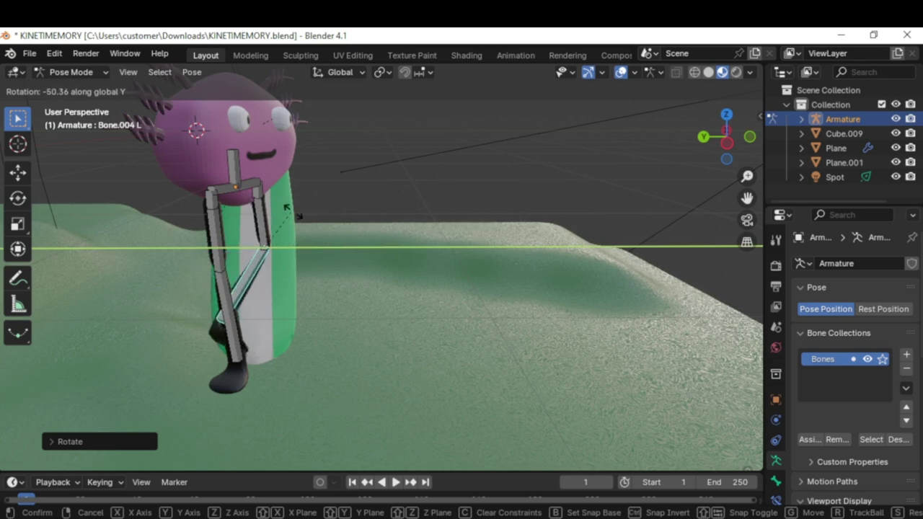
{"action": "left_click", "coordinate": [282, 245]}
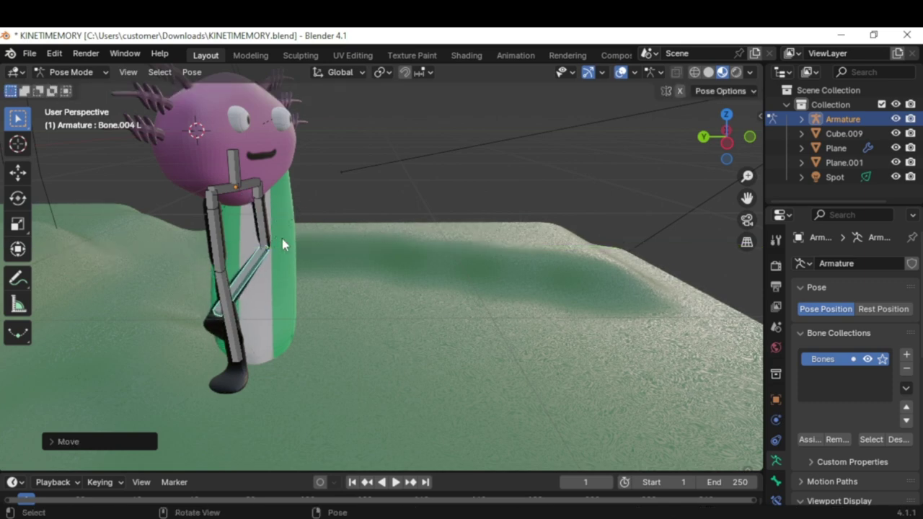
{"action": "key", "text": "r"}
{"action": "key", "text": "x"}
{"action": "left_click", "coordinate": [286, 234]}
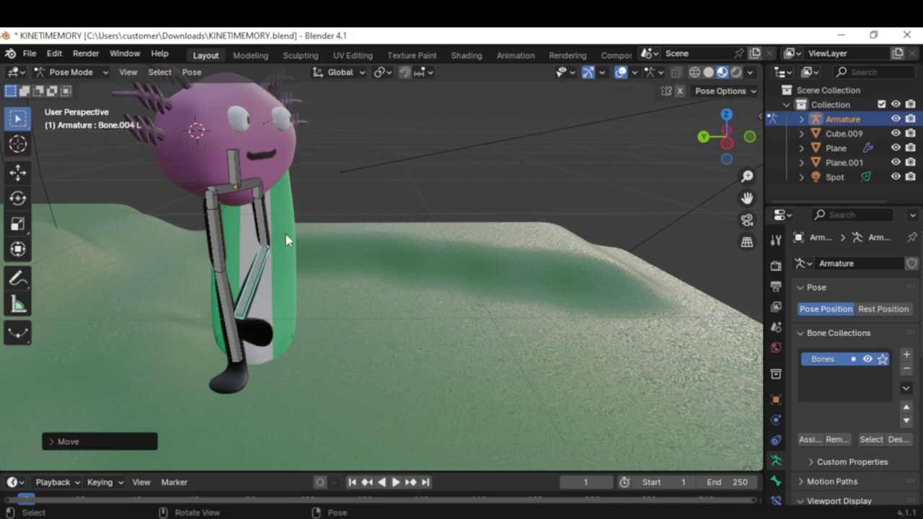
Step: Hide the viewport overlays, return the armature to Object Mode, and check the crossed-leg pose from the front
{"action": "middle_click_drag", "start_coordinate": [286, 234], "coordinate": [241, 241]}
{"action": "middle_click_drag", "start_coordinate": [329, 250], "coordinate": [451, 247]}
{"action": "scroll", "coordinate": [452, 246], "scroll_direction": "down", "scroll_amount": 4}
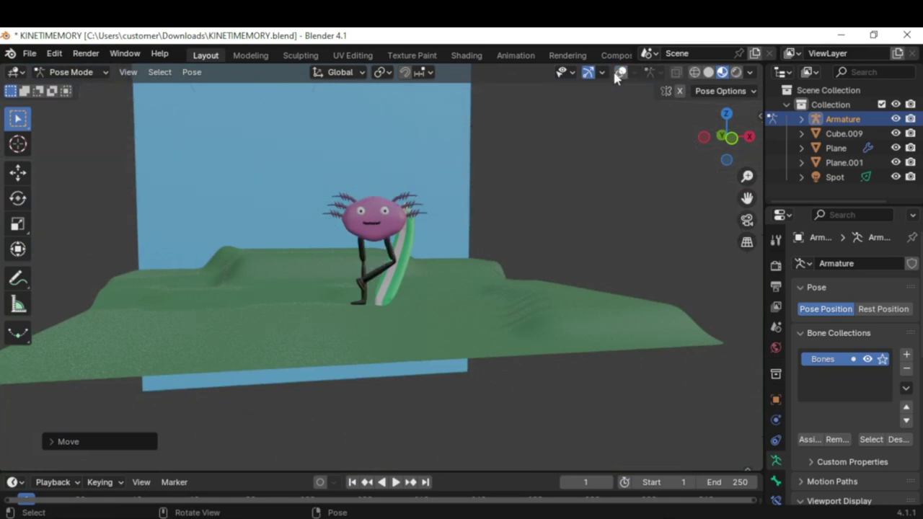
{"action": "left_click", "coordinate": [101, 72]}
{"action": "left_click", "coordinate": [91, 88]}
{"action": "middle_click_drag", "start_coordinate": [491, 171], "coordinate": [519, 206]}
{"action": "scroll", "coordinate": [513, 173], "scroll_direction": "up", "scroll_amount": 4}
{"action": "scroll", "coordinate": [519, 206], "scroll_direction": "down", "scroll_amount": 5}
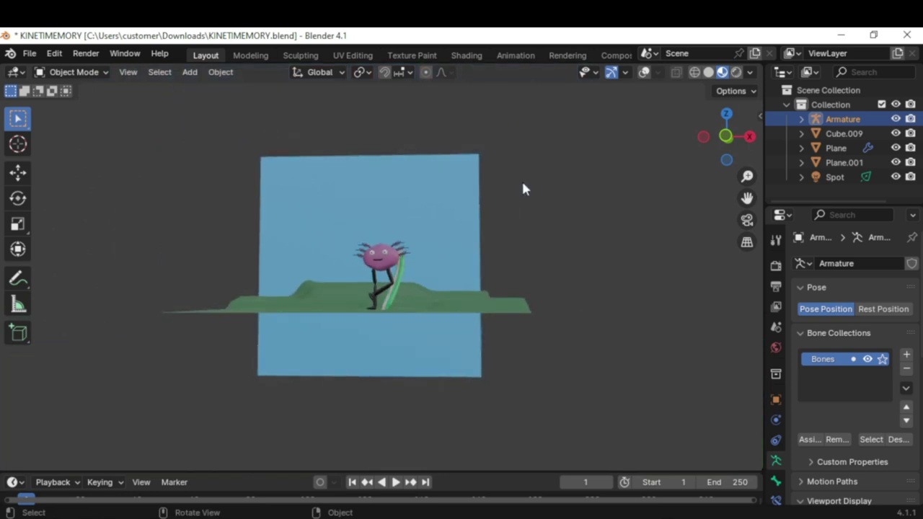
Step: Turn the viewport overlays back on
{"action": "left_click", "coordinate": [644, 72]}
{"action": "key", "text": "KP_5"}
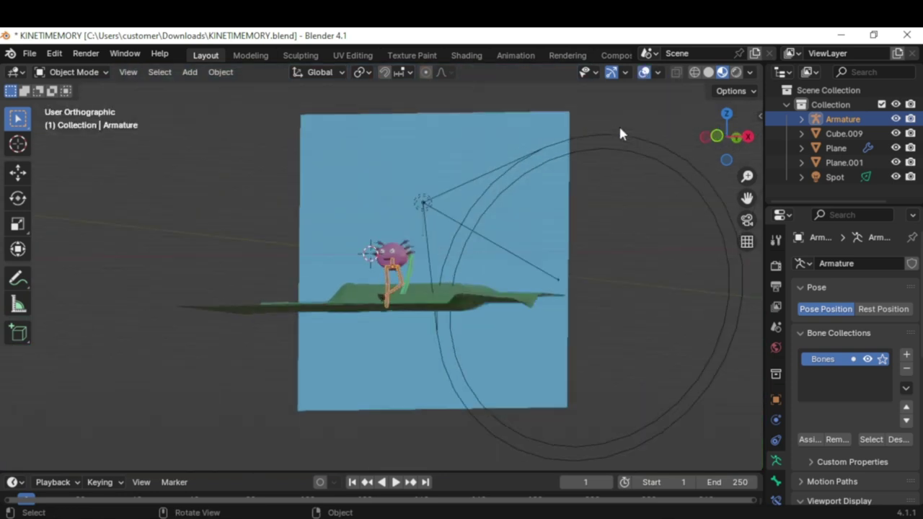
{"action": "key", "text": "KP_3"}
{"action": "left_click", "coordinate": [181, 73]}
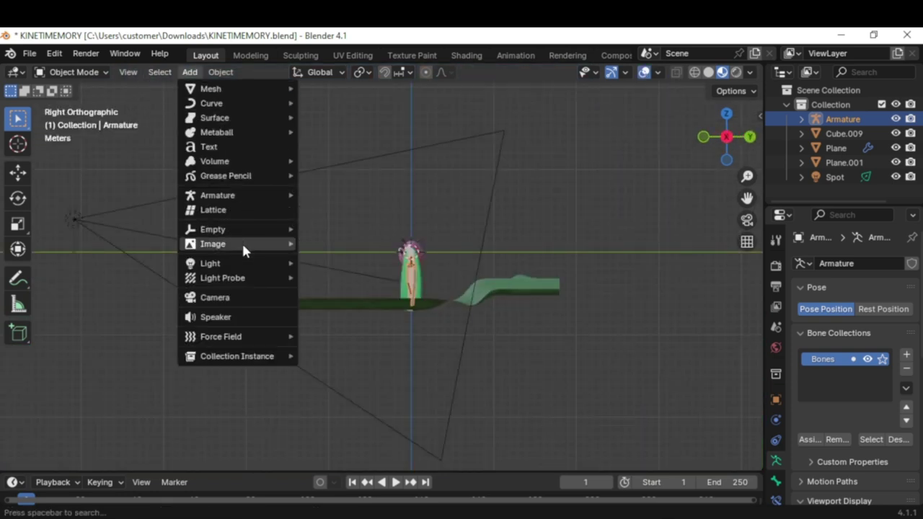
{"action": "mouse_move", "coordinate": [244, 248]}
{"action": "left_click", "coordinate": [240, 296]}
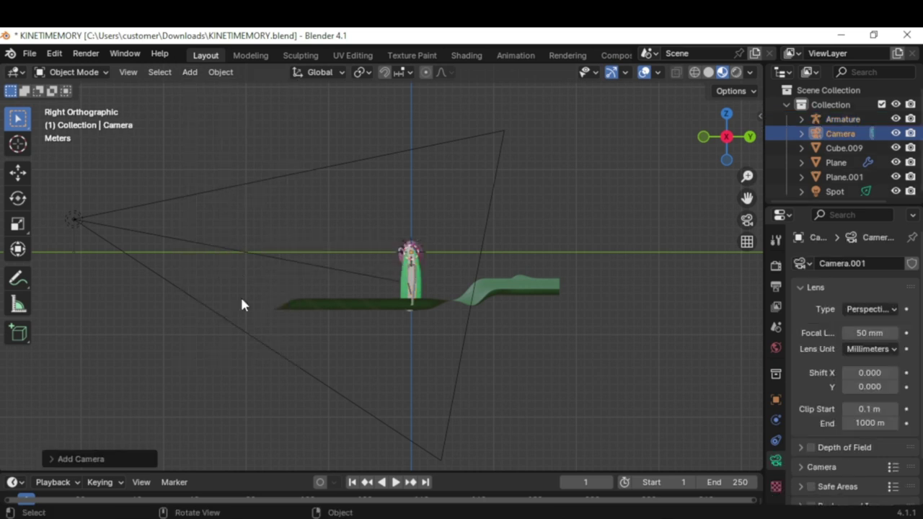
{"action": "scroll", "coordinate": [357, 292], "scroll_direction": "up", "scroll_amount": 4}
{"action": "key", "text": "g"}
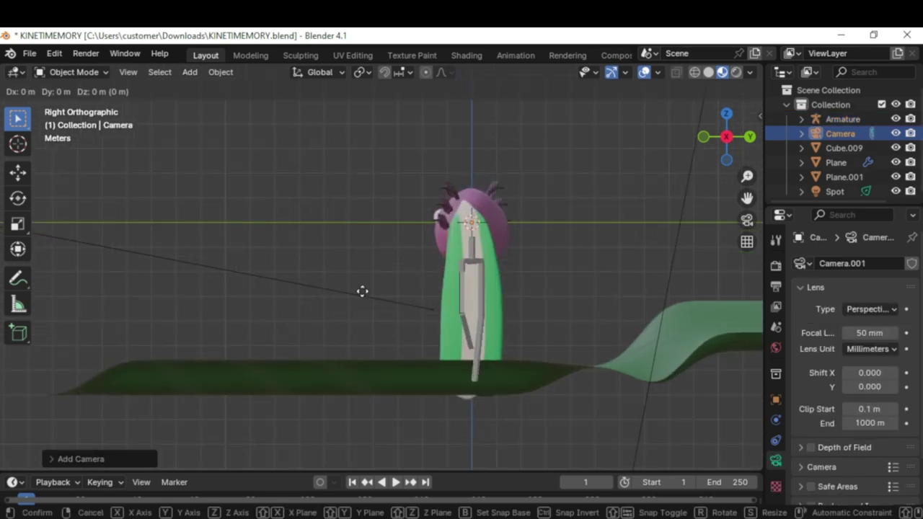
{"action": "key", "text": "x"}
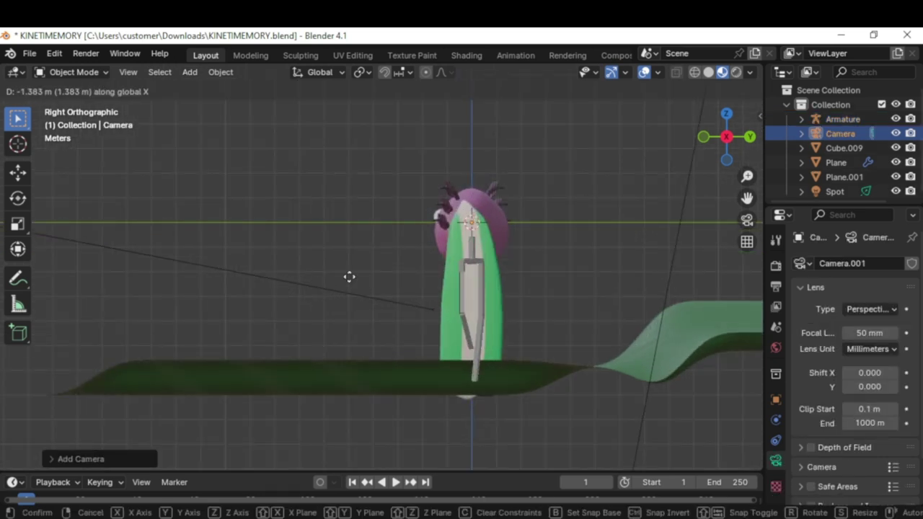
{"action": "left_click", "coordinate": [361, 280]}
{"action": "middle_click_drag", "start_coordinate": [362, 280], "coordinate": [458, 307]}
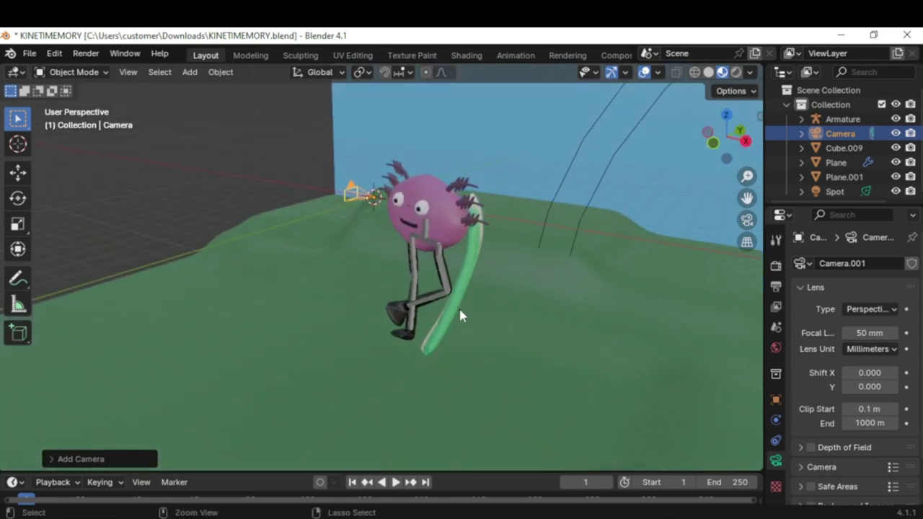
{"action": "key", "text": "ctrl+z"}
{"action": "key", "text": "ctrl+z"}
Step: Switch to the front view and add a camera to the scene
{"action": "left_click", "coordinate": [195, 72]}
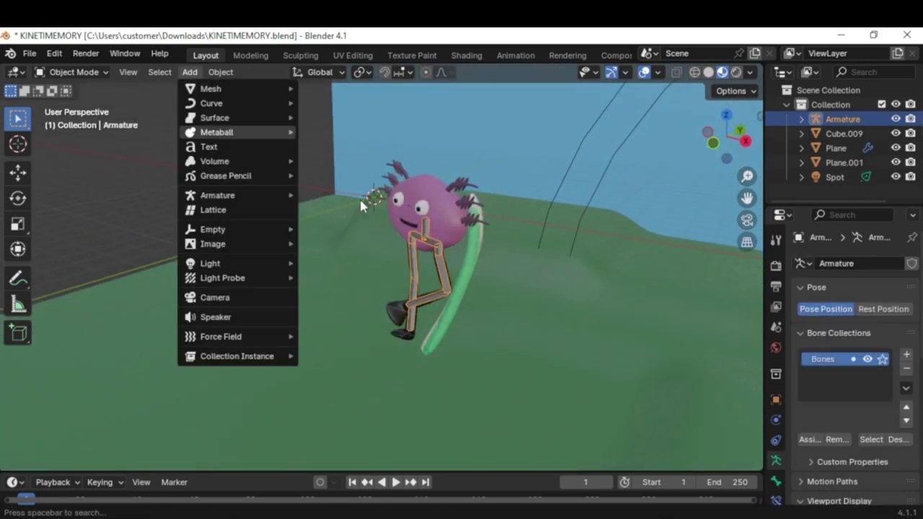
{"action": "key", "text": "KP_1"}
{"action": "left_click", "coordinate": [190, 72]}
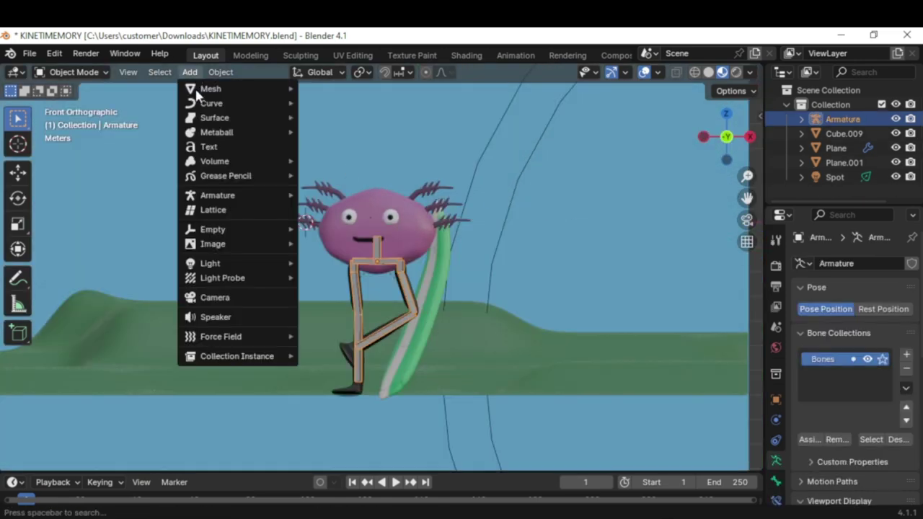
{"action": "left_click", "coordinate": [229, 292]}
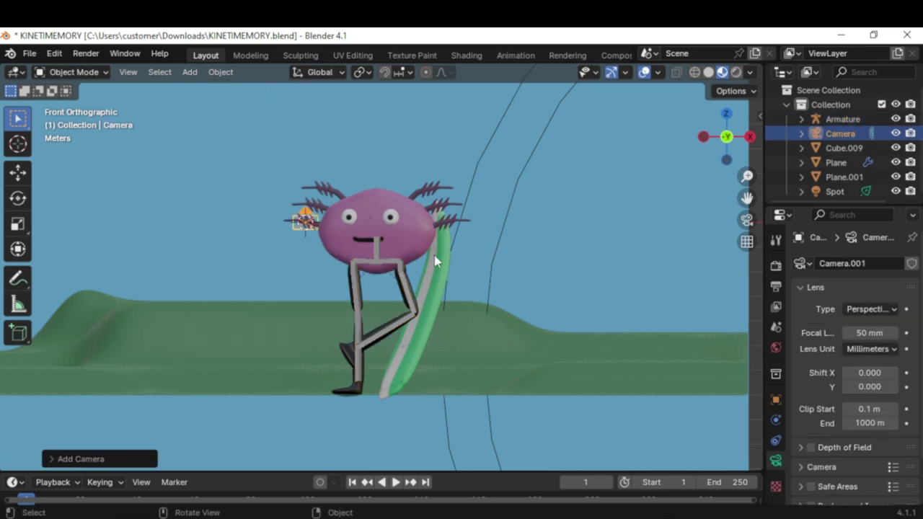
Step: Move the new camera along global Y, away from the blue backdrop, so it sits in front of the character
{"action": "key", "text": "KP_3"}
{"action": "middle_click_drag", "start_coordinate": [435, 262], "coordinate": [469, 309]}
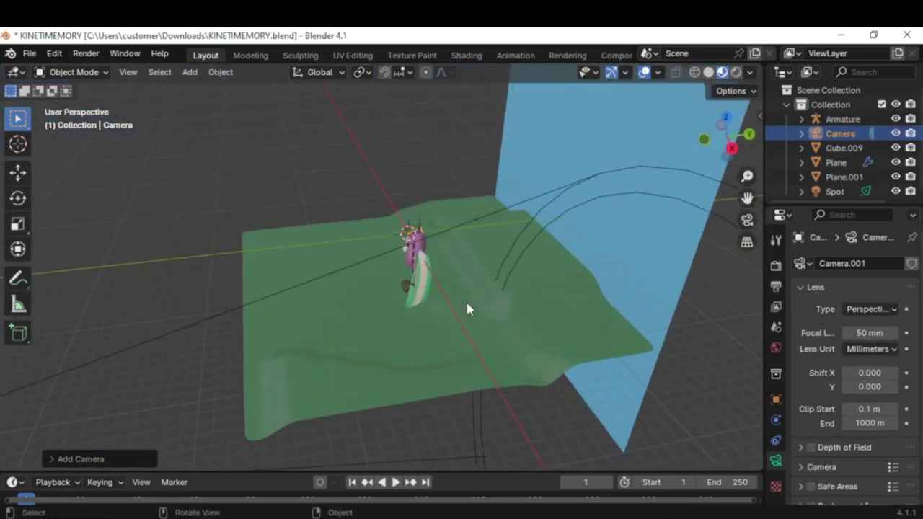
{"action": "key", "text": "g"}
{"action": "key", "text": "y"}
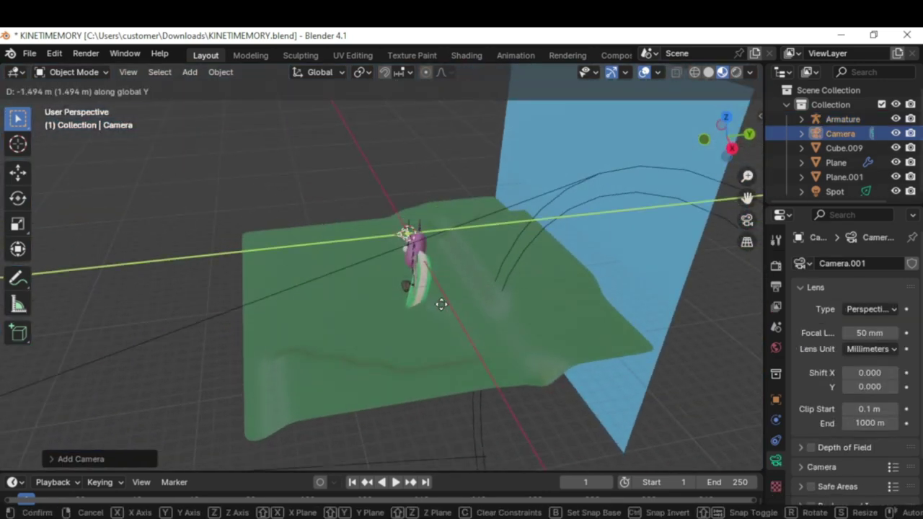
{"action": "left_click", "coordinate": [307, 310]}
Step: Look through the camera and move it farther back along global Y until the backdrop spans the frame's width
{"action": "key", "text": "KP_0"}
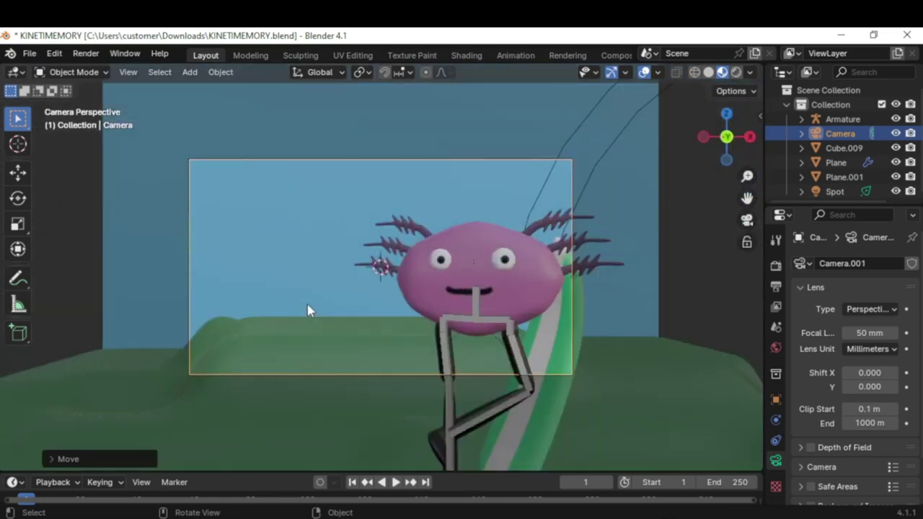
{"action": "key", "text": "g"}
{"action": "key", "text": "y"}
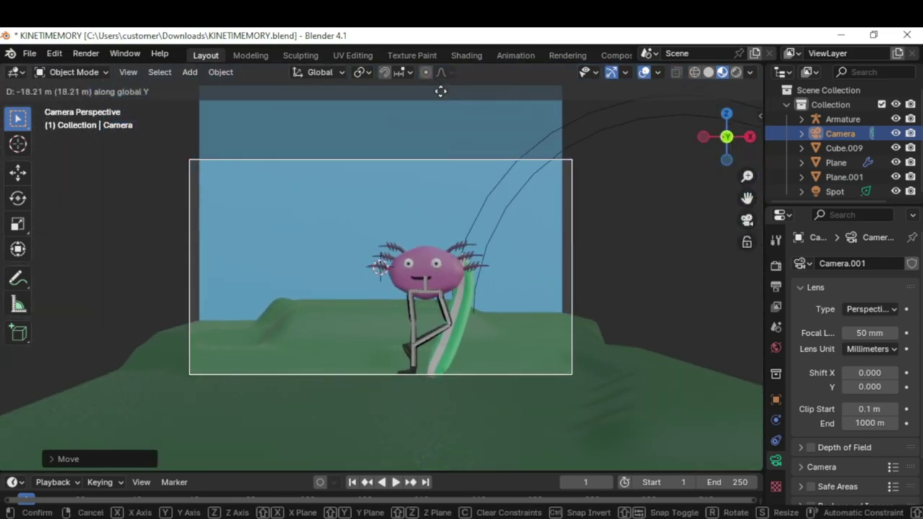
{"action": "left_click", "coordinate": [466, 103]}
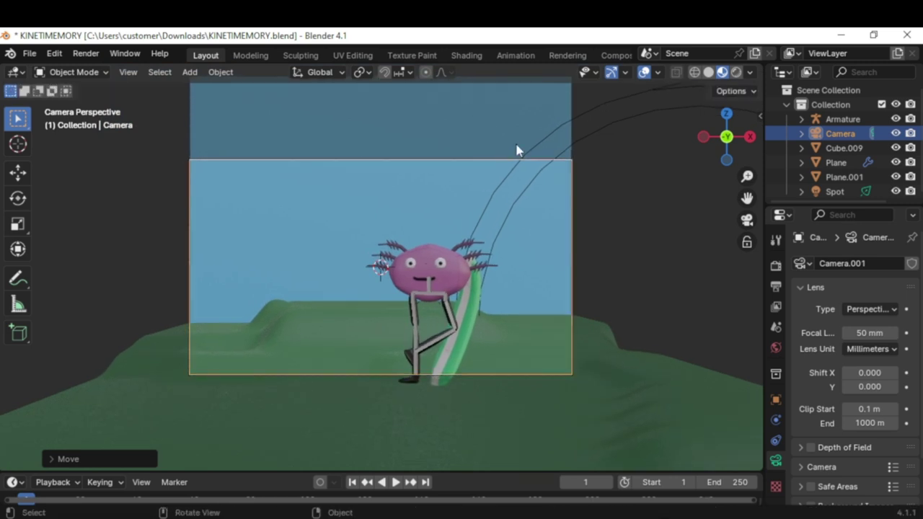
Step: Lower the camera along global Z until the character's feet and the surfboard's base fit inside the frame
{"action": "key", "text": "g"}
{"action": "key", "text": "z"}
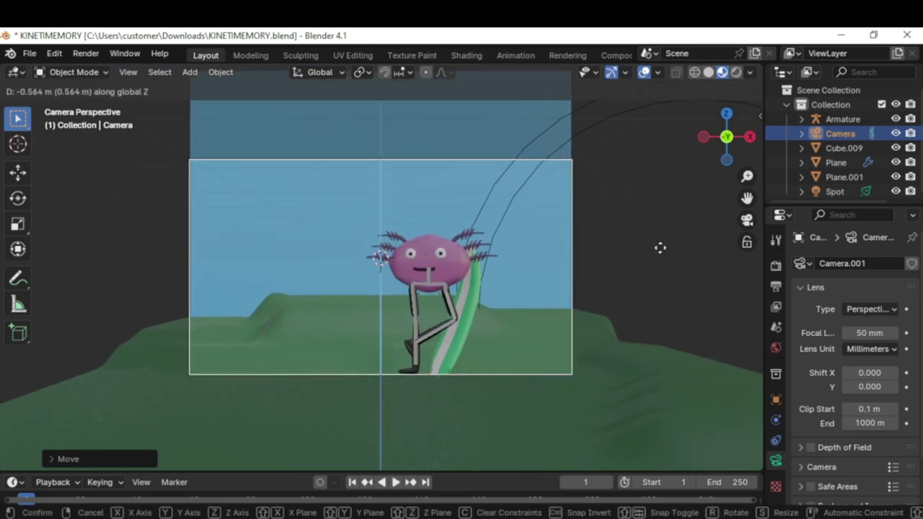
{"action": "left_click", "coordinate": [656, 323]}
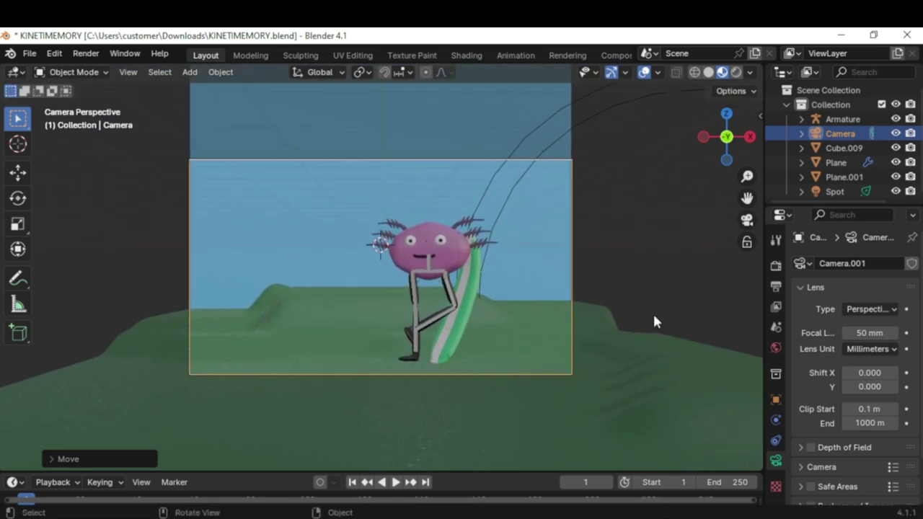
Step: Scale the camera object and try to adjust its focal length
{"action": "key", "text": "s"}
{"action": "left_click", "coordinate": [712, 275]}
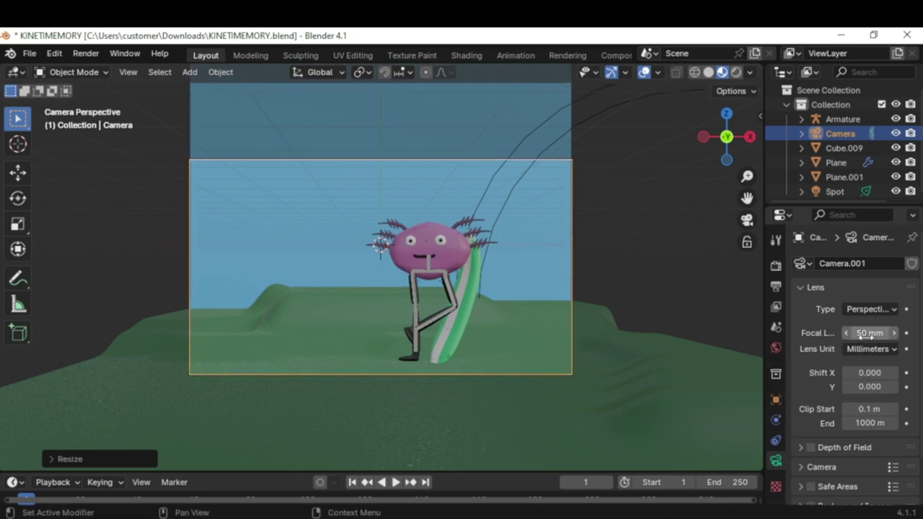
{"action": "mouse_move", "coordinate": [872, 335]}
{"action": "left_mouse_down"}
{"action": "mouse_move", "coordinate": [885, 335]}
{"action": "mouse_move", "coordinate": [872, 335]}
{"action": "left_mouse_up"}
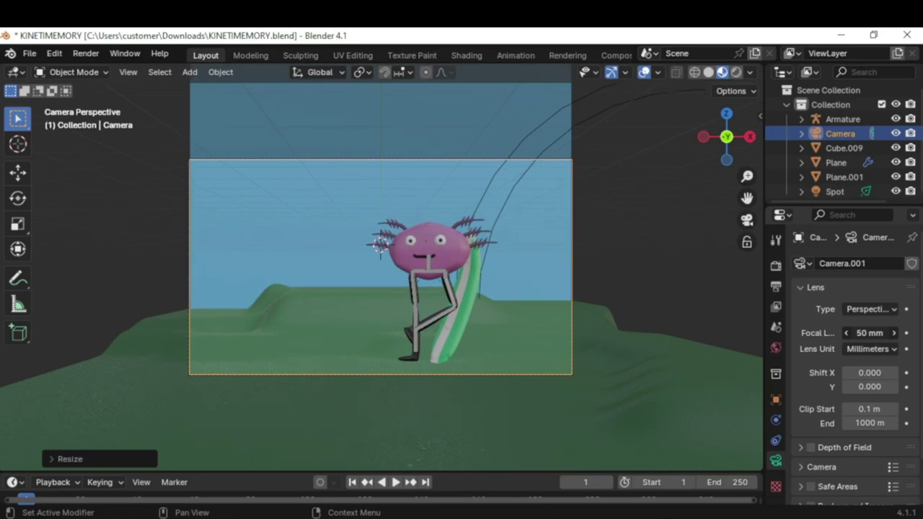
Step: Hide the viewport overlays and fit the camera frame to the viewport to check the composition
{"action": "left_click", "coordinate": [645, 74]}
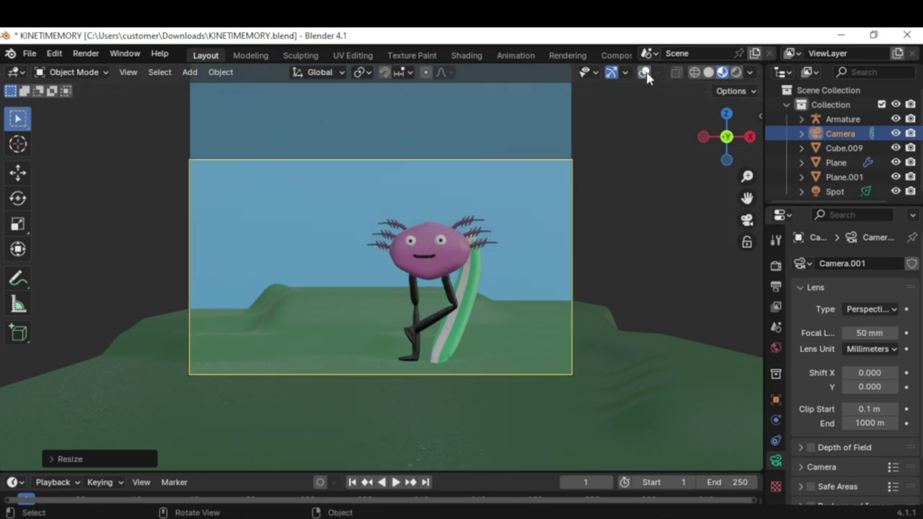
{"action": "key", "text": "Home"}
{"action": "scroll", "coordinate": [743, 308], "scroll_direction": "down", "scroll_amount": 1}
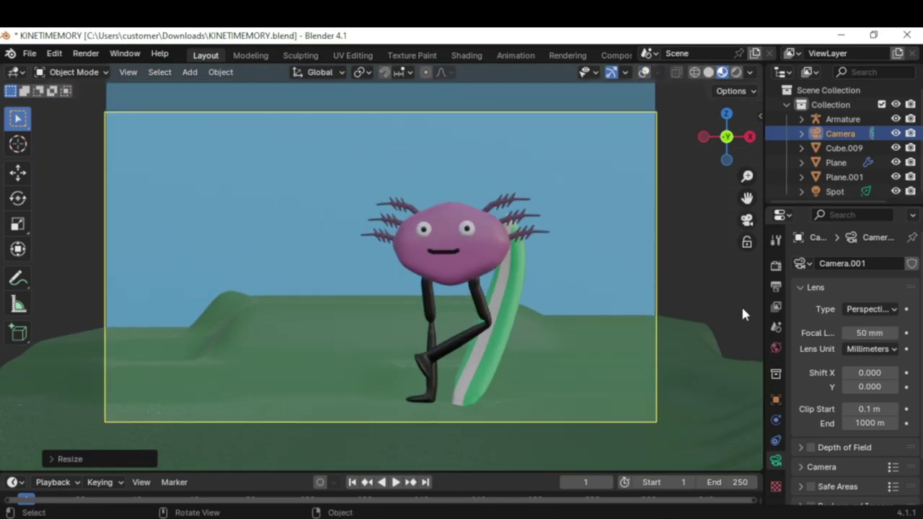